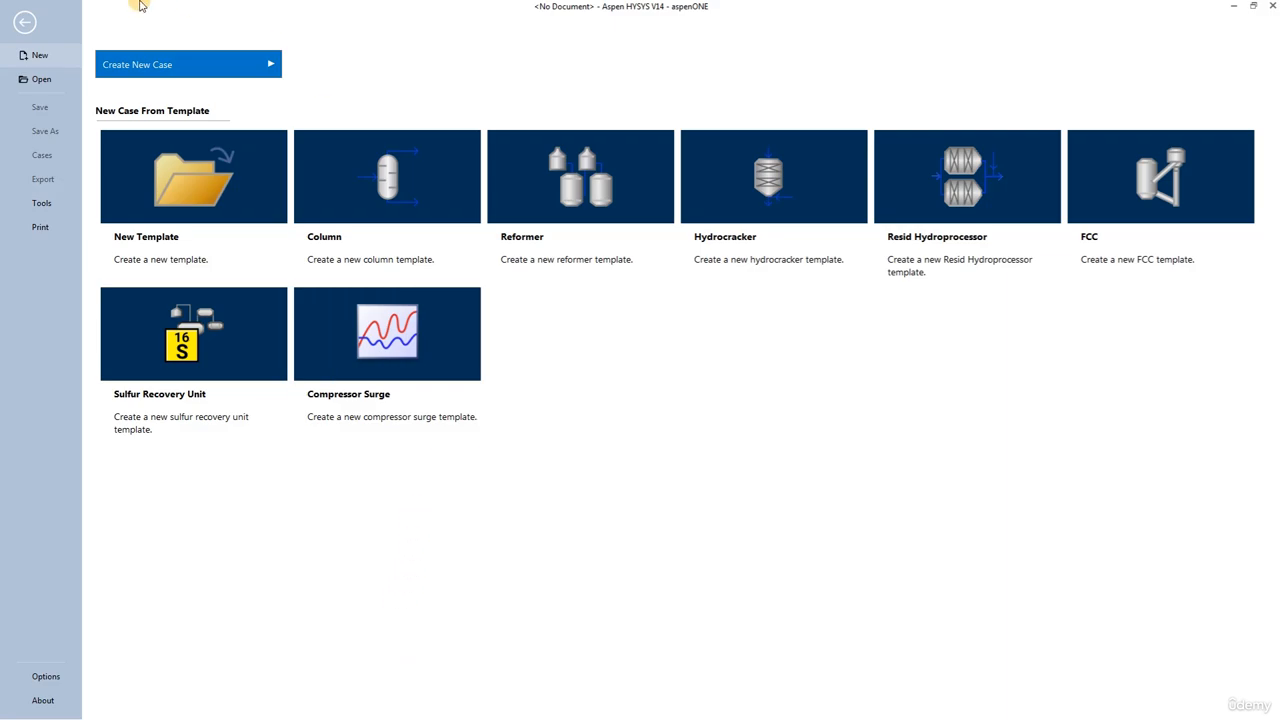
# Step: Create a case with components nitrogen, H2S, CO2, methane, ethane, propane, i/n-butane, i/n-pentane, H2O and TEGlycol, using the Glycol Package fluid package
pyautogui.click(242, 66)
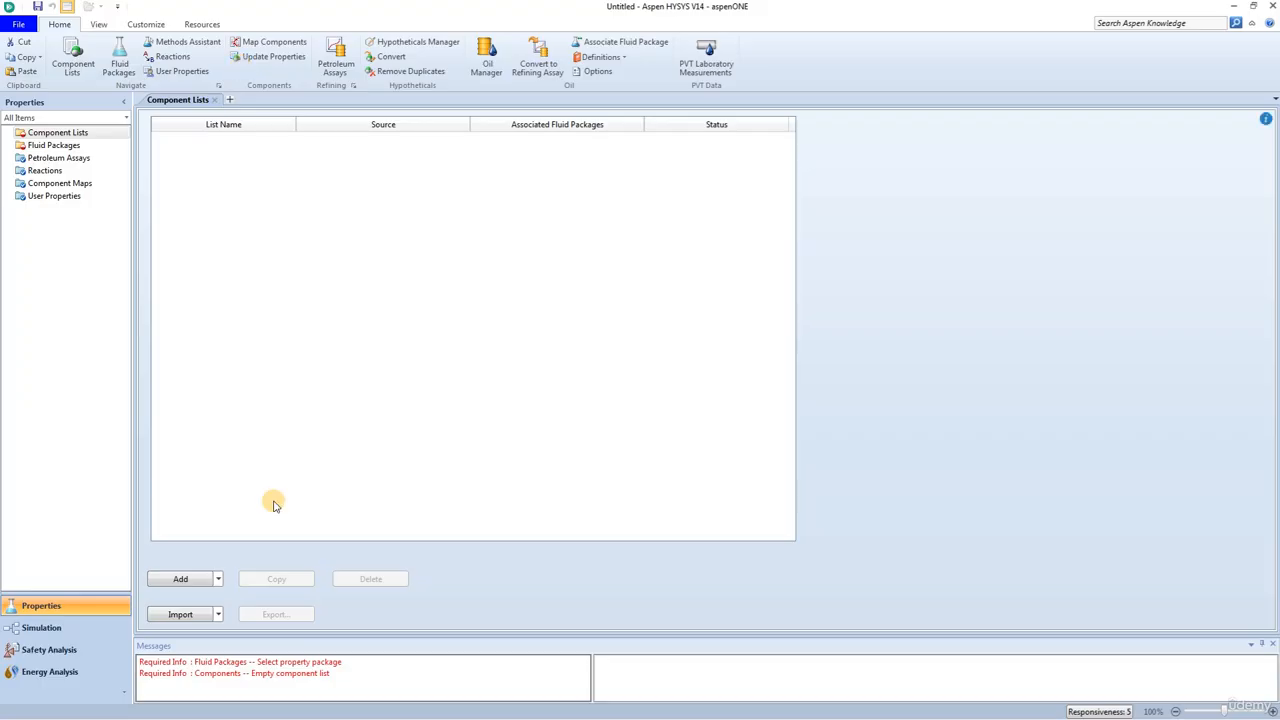
pyautogui.click(178, 579)
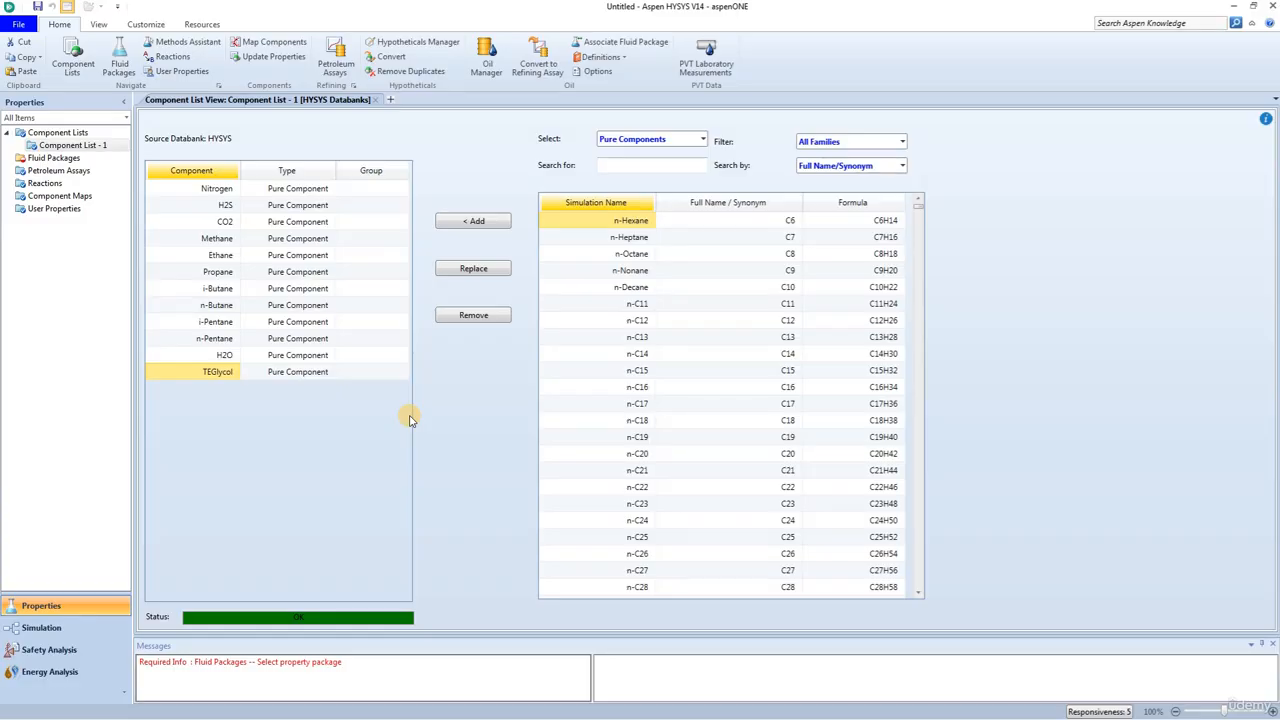
pyautogui.click(52, 158)
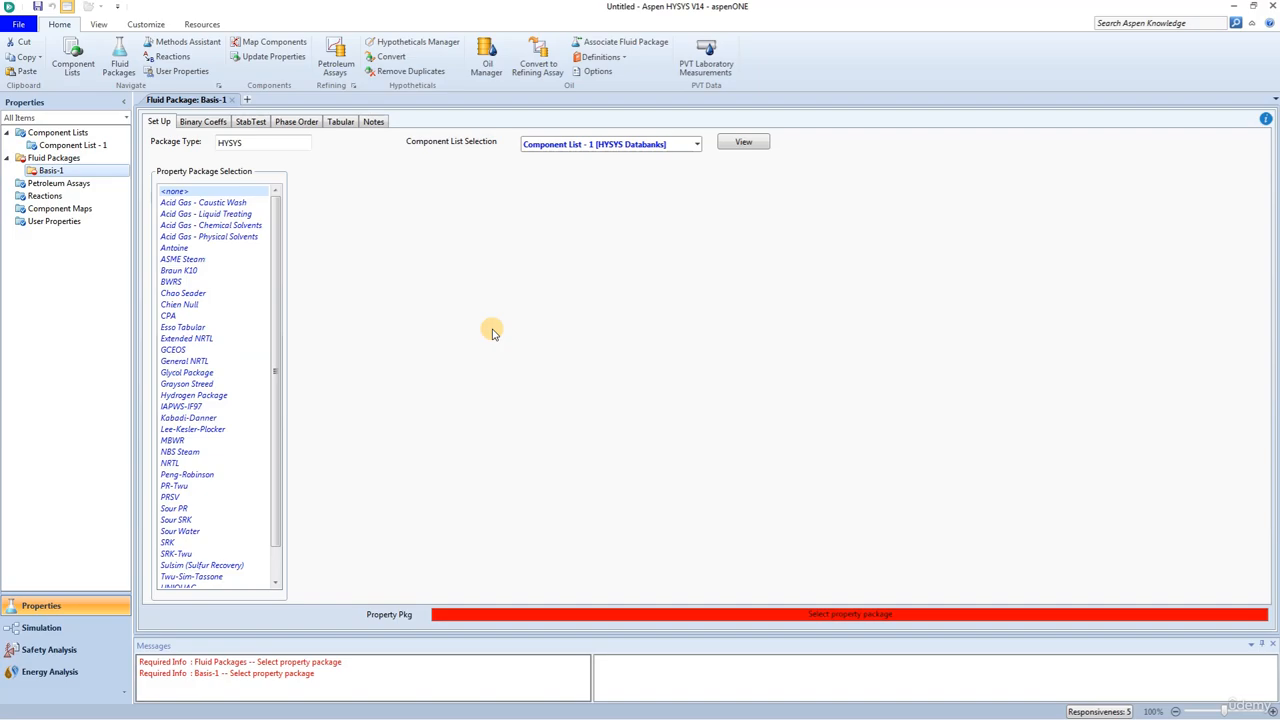
pyautogui.click(178, 374)
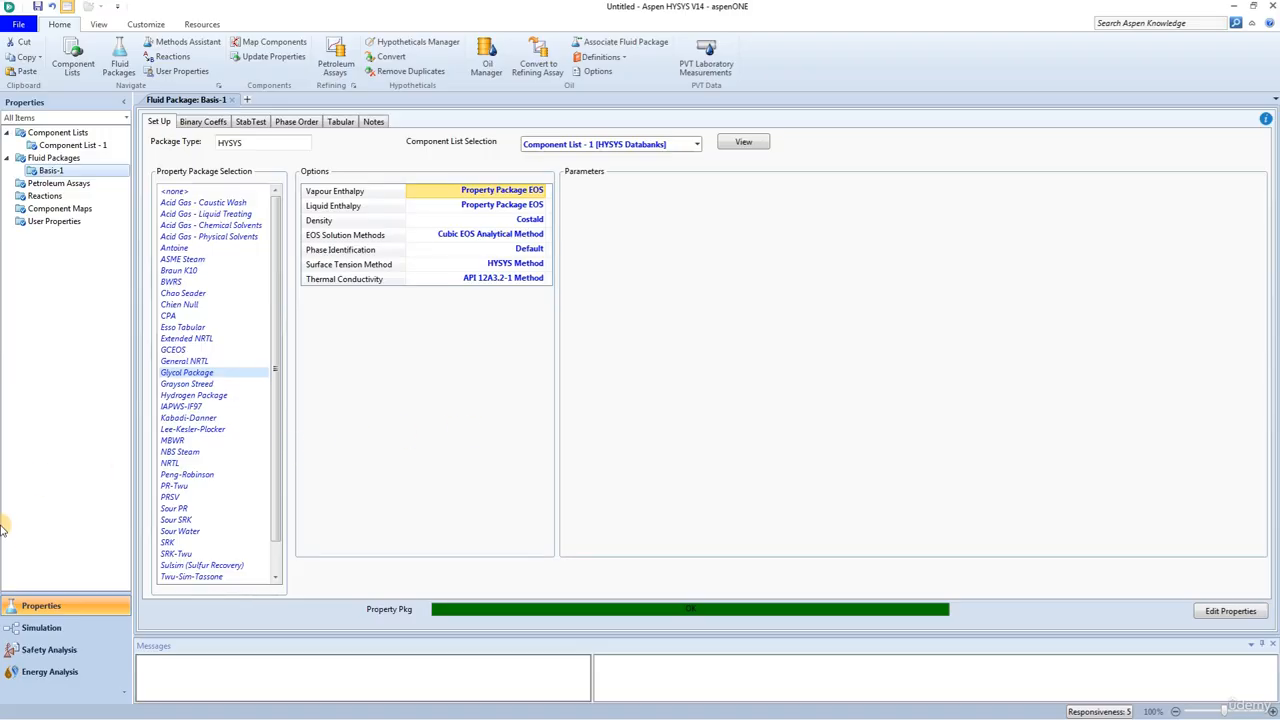
# Step: Enter the simulation environment and dock the model palette beside the flowsheet
pyautogui.click(31, 632)
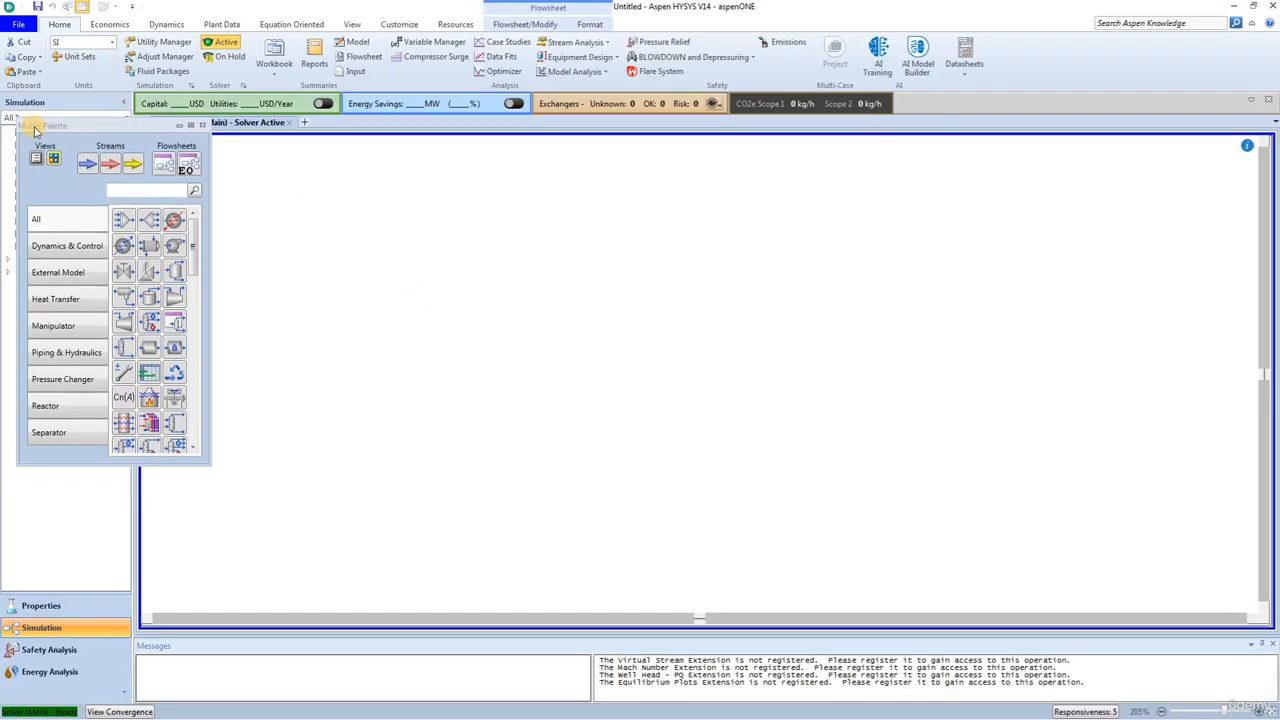
pyautogui.moveTo(35, 126); pyautogui.dragTo(1261, 410)
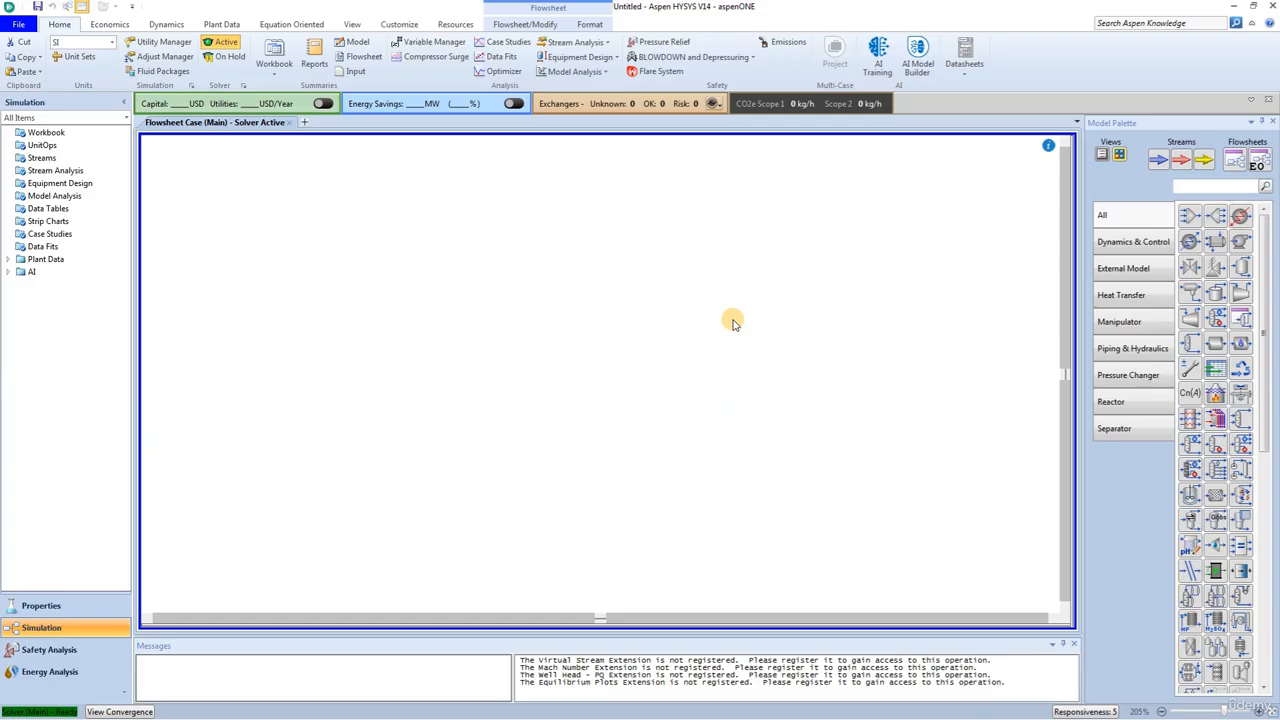
# Step: Place a material stream on the flowsheet and name it Inlet Gas
pyautogui.click(1157, 160)
pyautogui.click(444, 333)
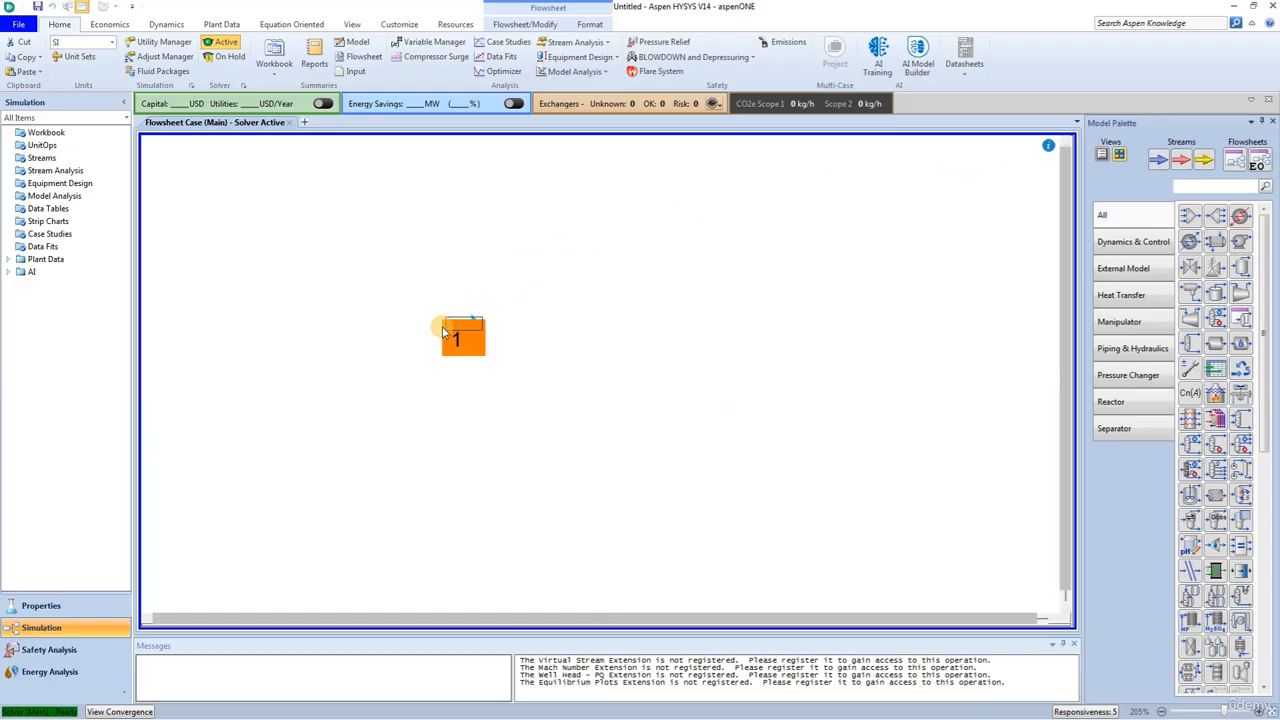
pyautogui.doubleClick(466, 330)
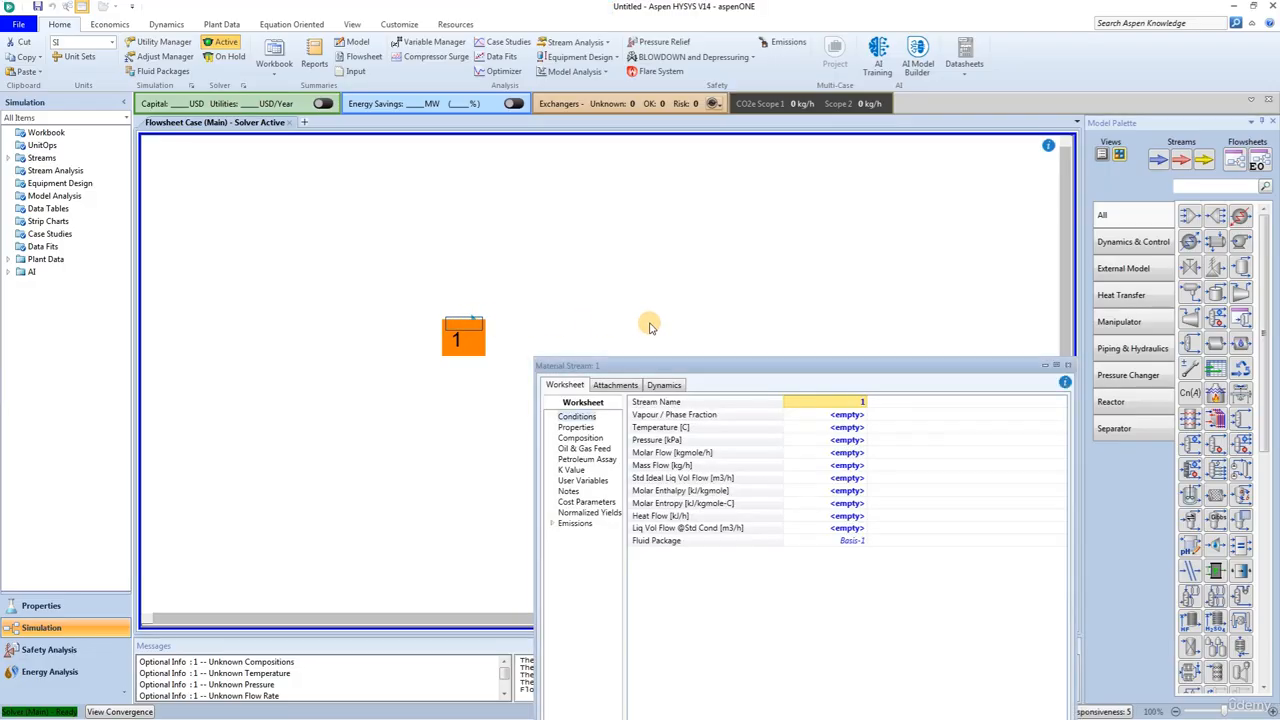
pyautogui.moveTo(694, 365); pyautogui.dragTo(439, 152)
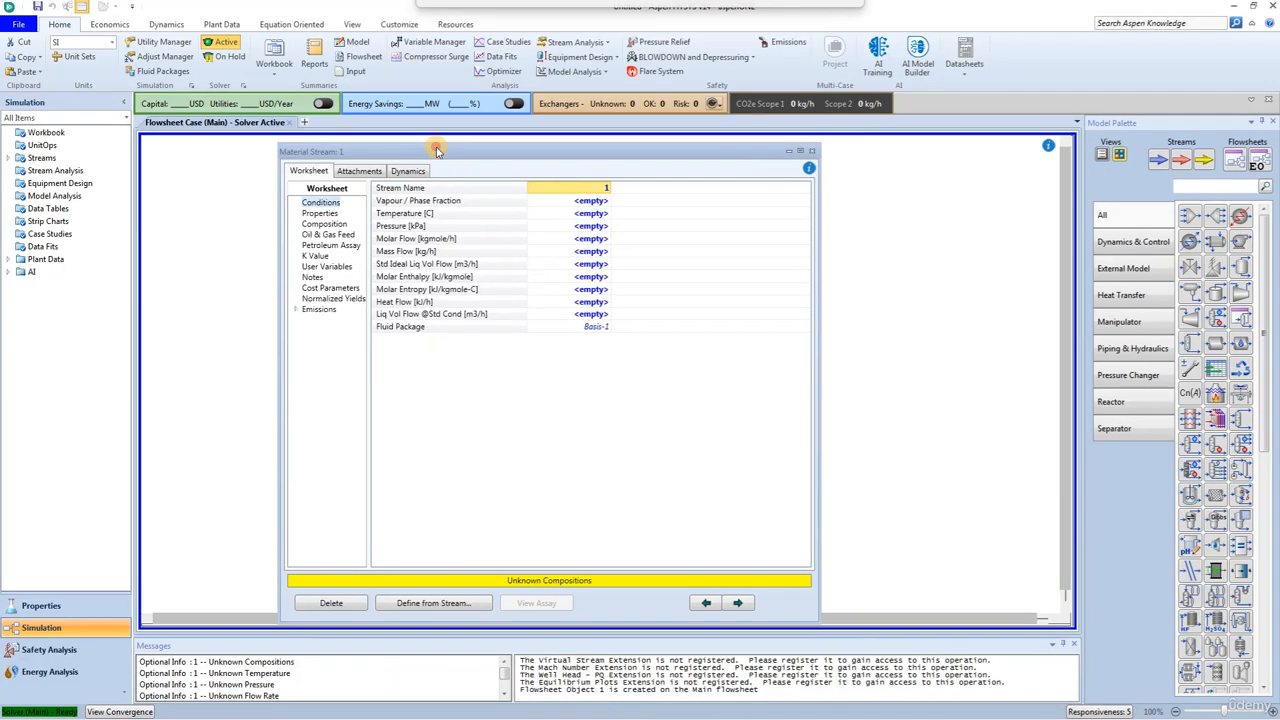
pyautogui.click(568, 186)
pyautogui.write('Ine')
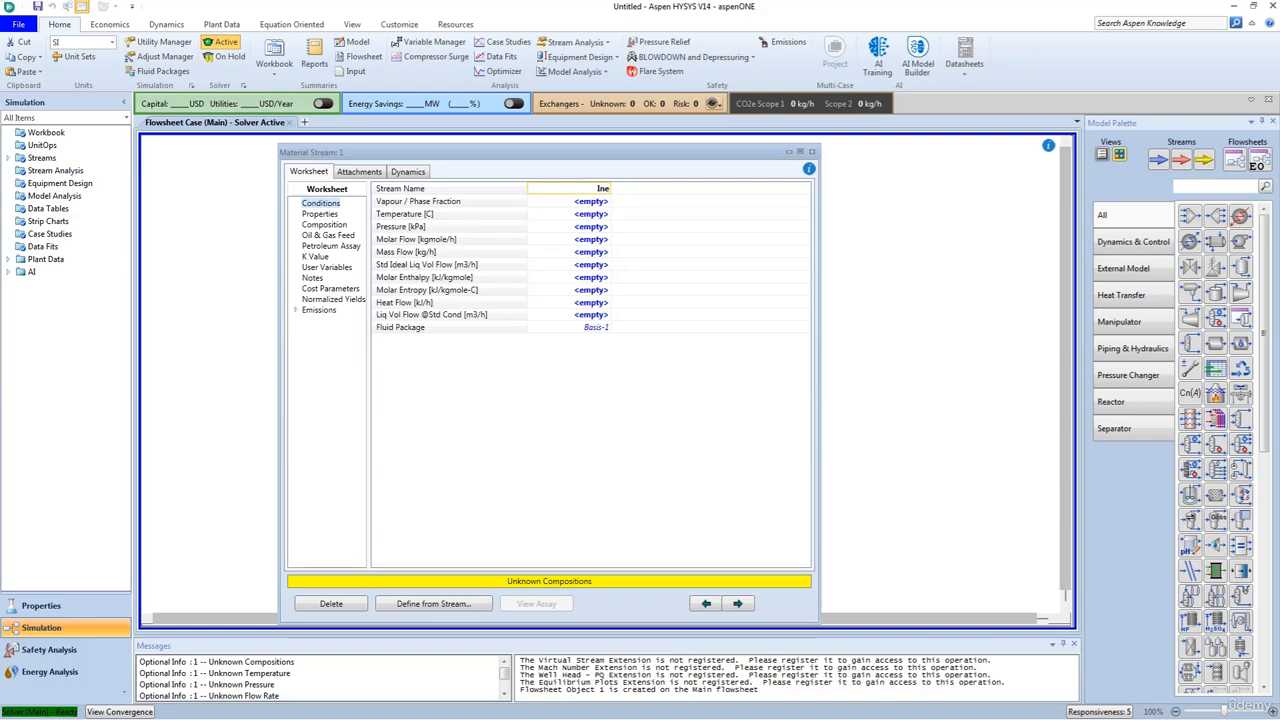
pyautogui.press('BackSpace')
pyautogui.write('let Gas')
pyautogui.press('Return')
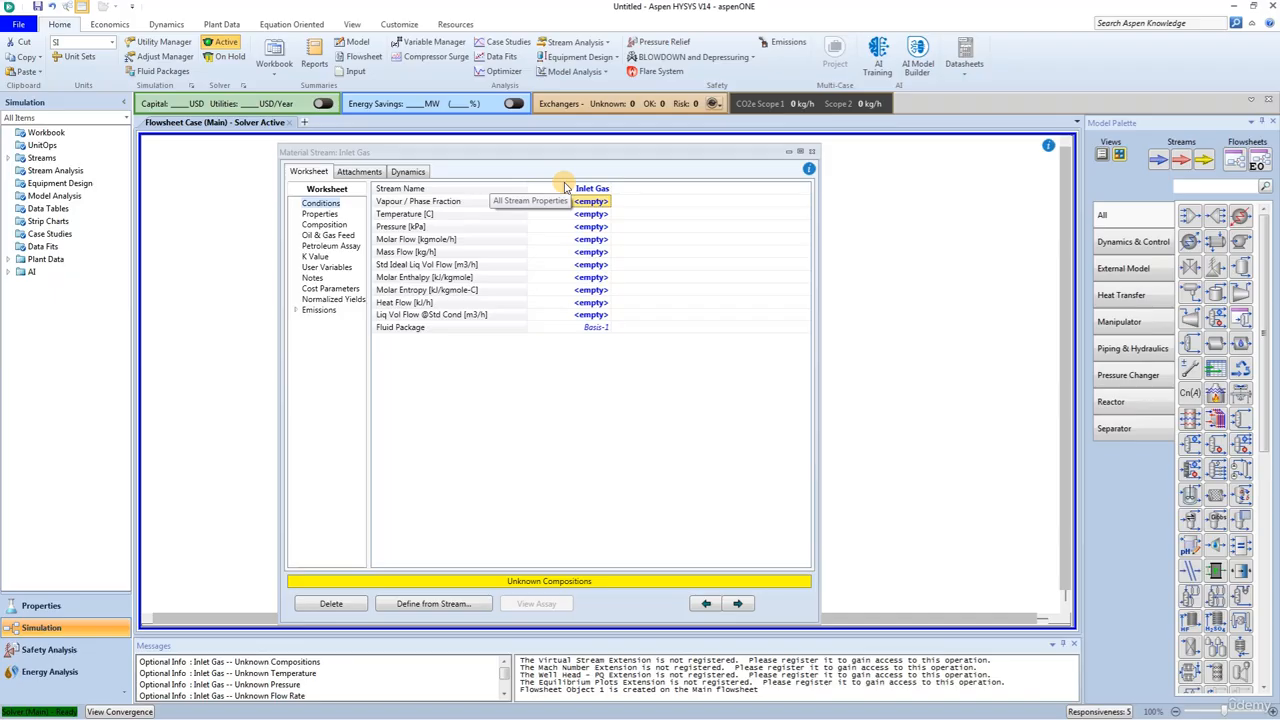
# Step: Set the Inlet Gas conditions to 30 °C, 6205 kPa and a molar flow of 498.1 kgmole/h
pyautogui.click(580, 213)
pyautogui.write('3')
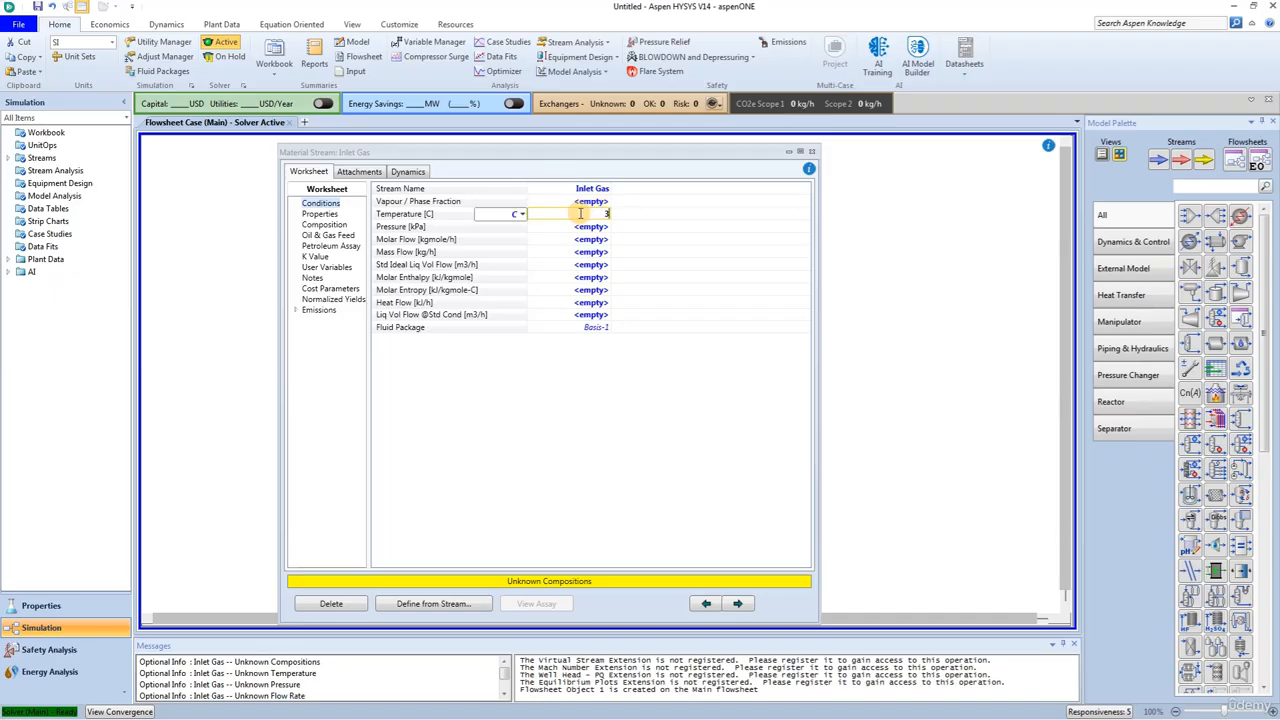
pyautogui.write('0')
pyautogui.press('Return')
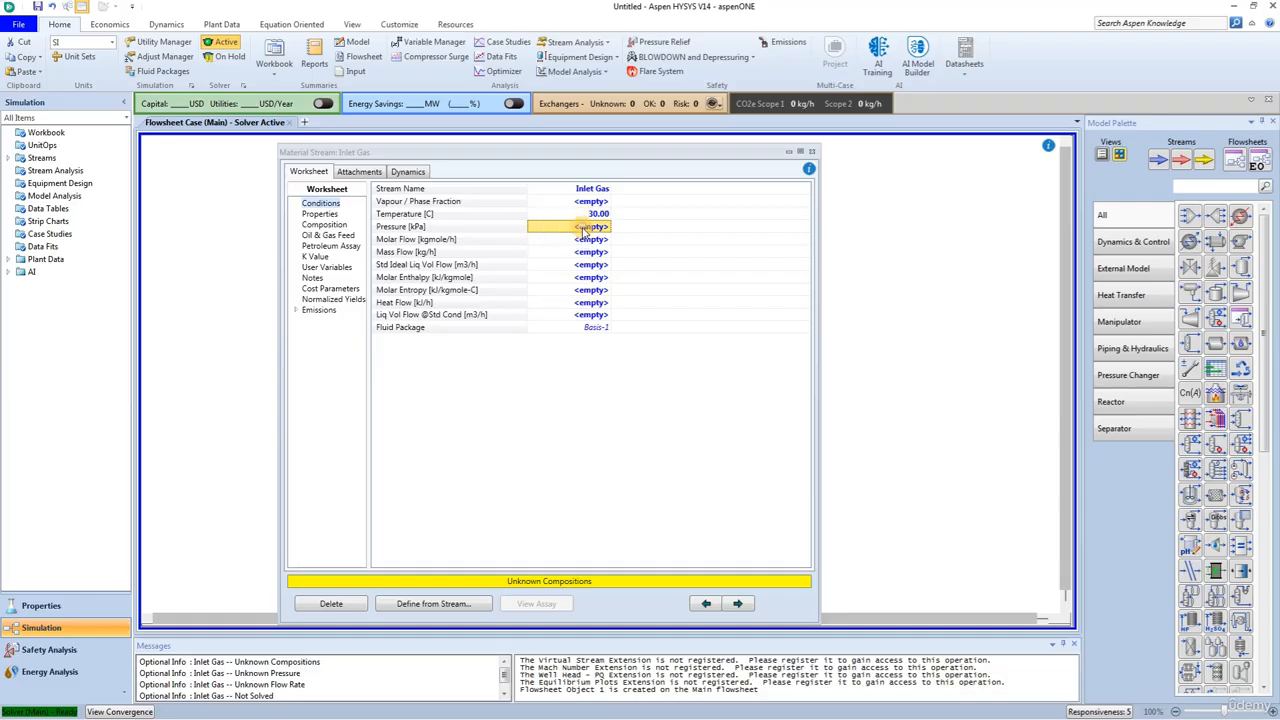
pyautogui.write('6205')
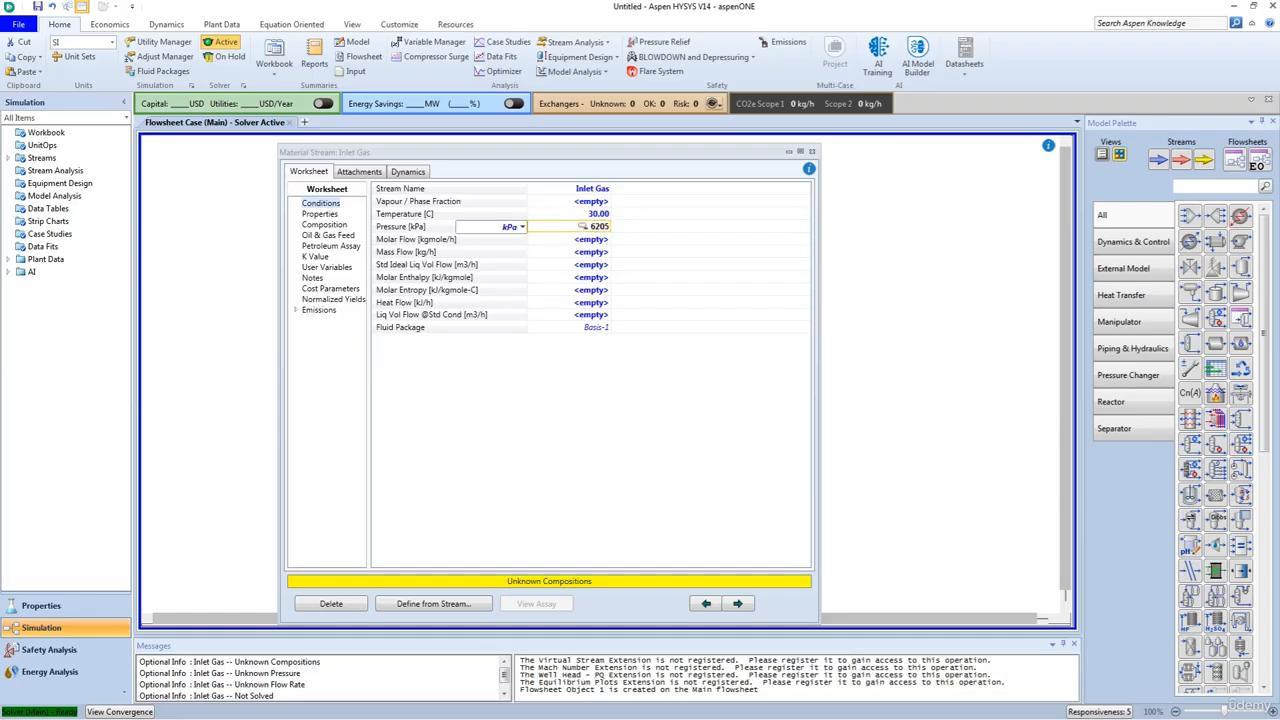
pyautogui.press('Return')
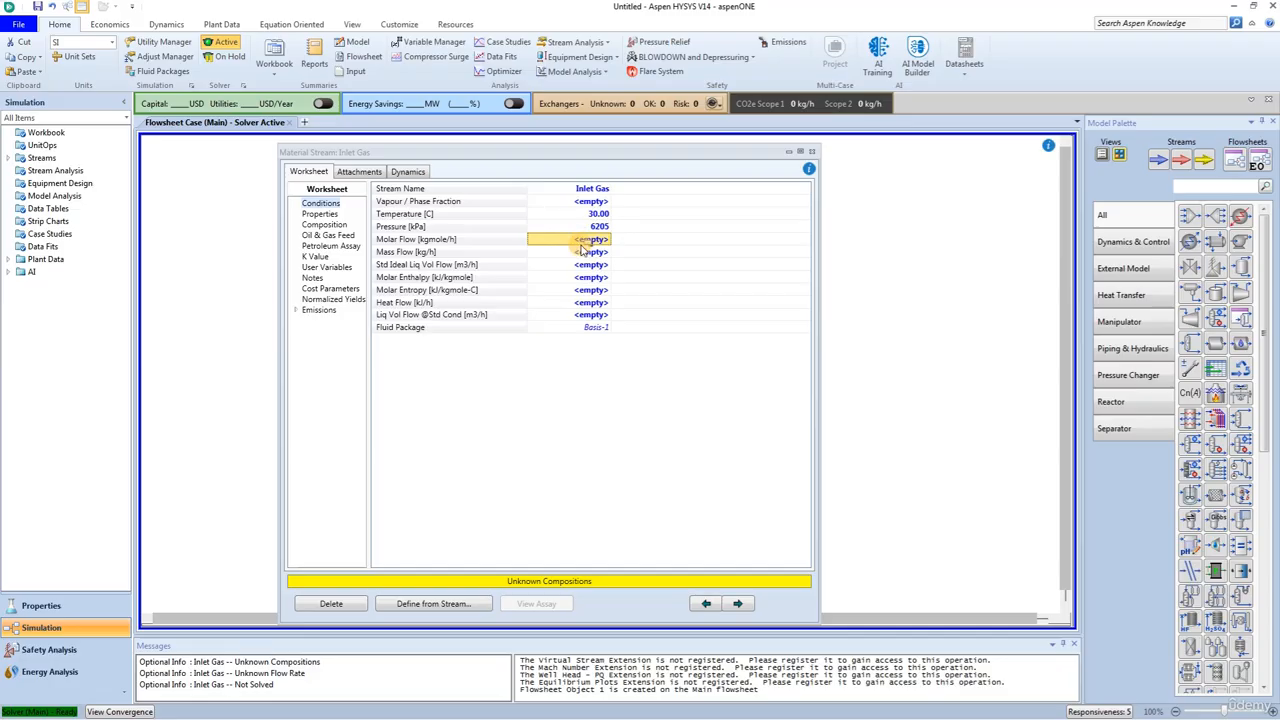
pyautogui.write('498.1')
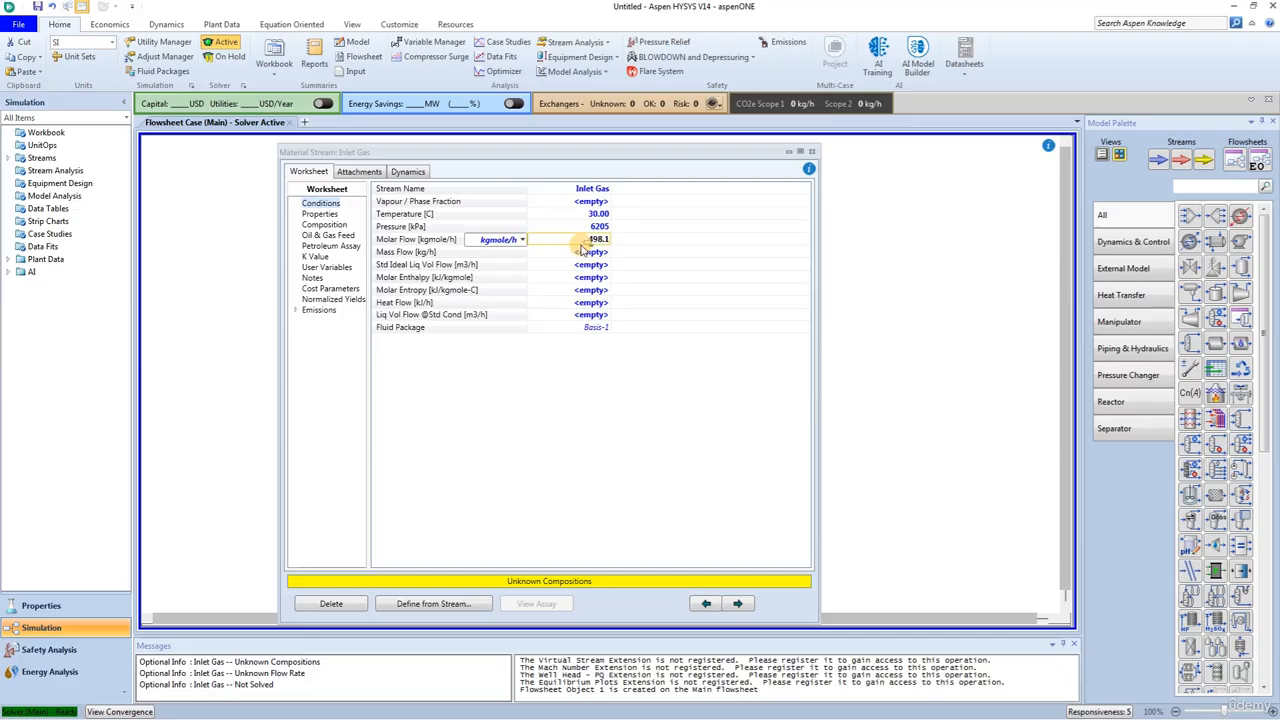
pyautogui.press('Return')
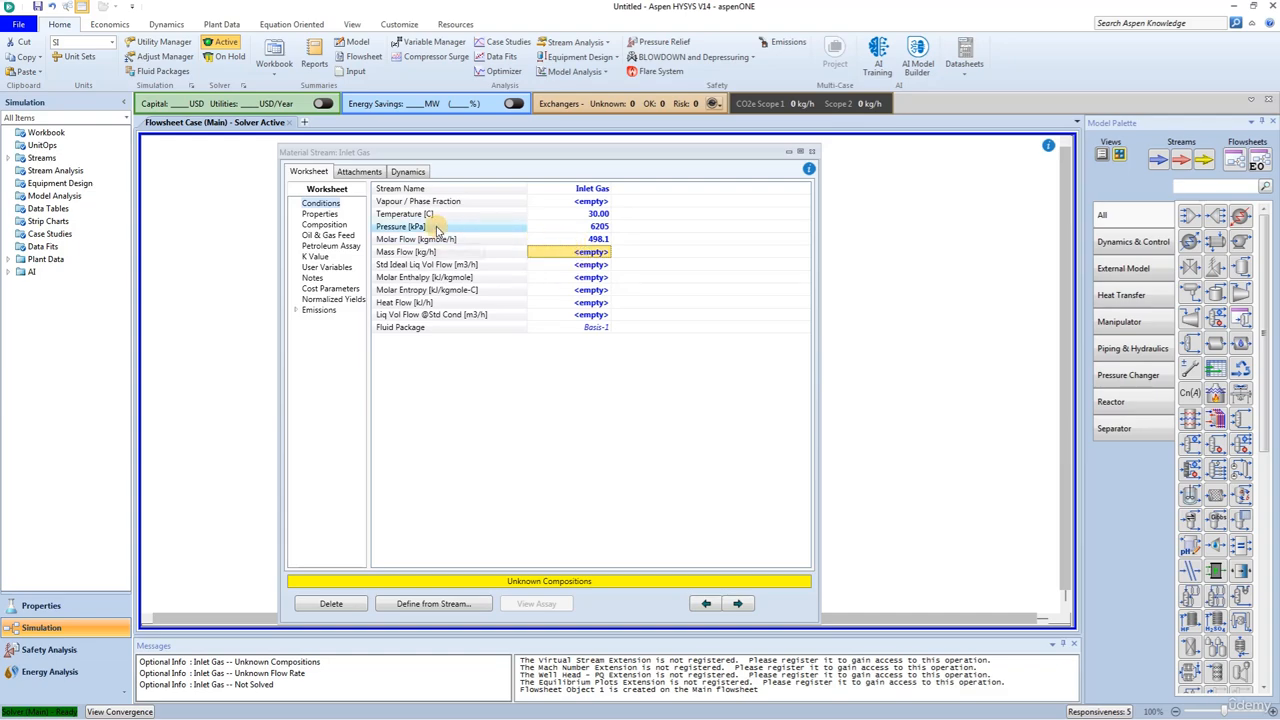
# Step: Paste the Inlet Gas mole fractions: nitrogen 0.0010, H2S 0.0155, CO2 0.0284, methane 0.8989, ethane 0.0310, propane 0.0148, i-butane 0.0059, n-butane 0.0030, i-pentane 0.0010, n-pentane 0.0005, others 0
pyautogui.click(325, 225)
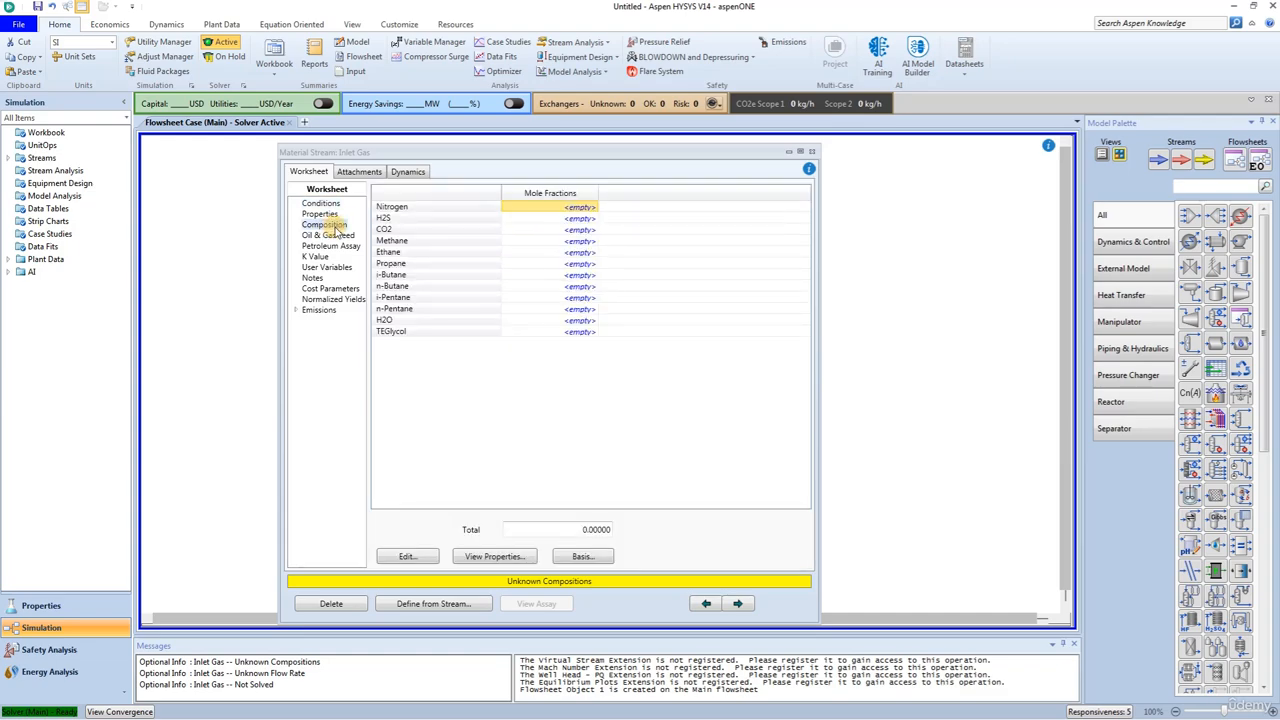
pyautogui.click(407, 556)
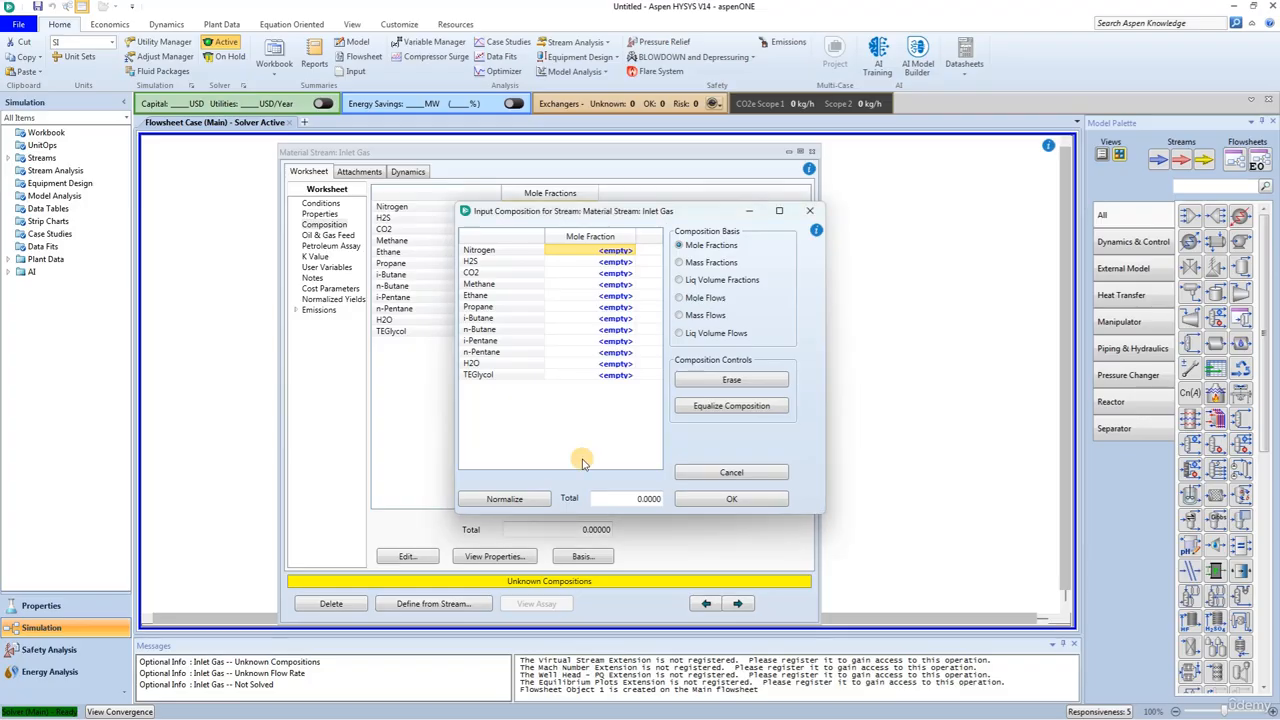
pyautogui.click(595, 249)
pyautogui.write('0.001')
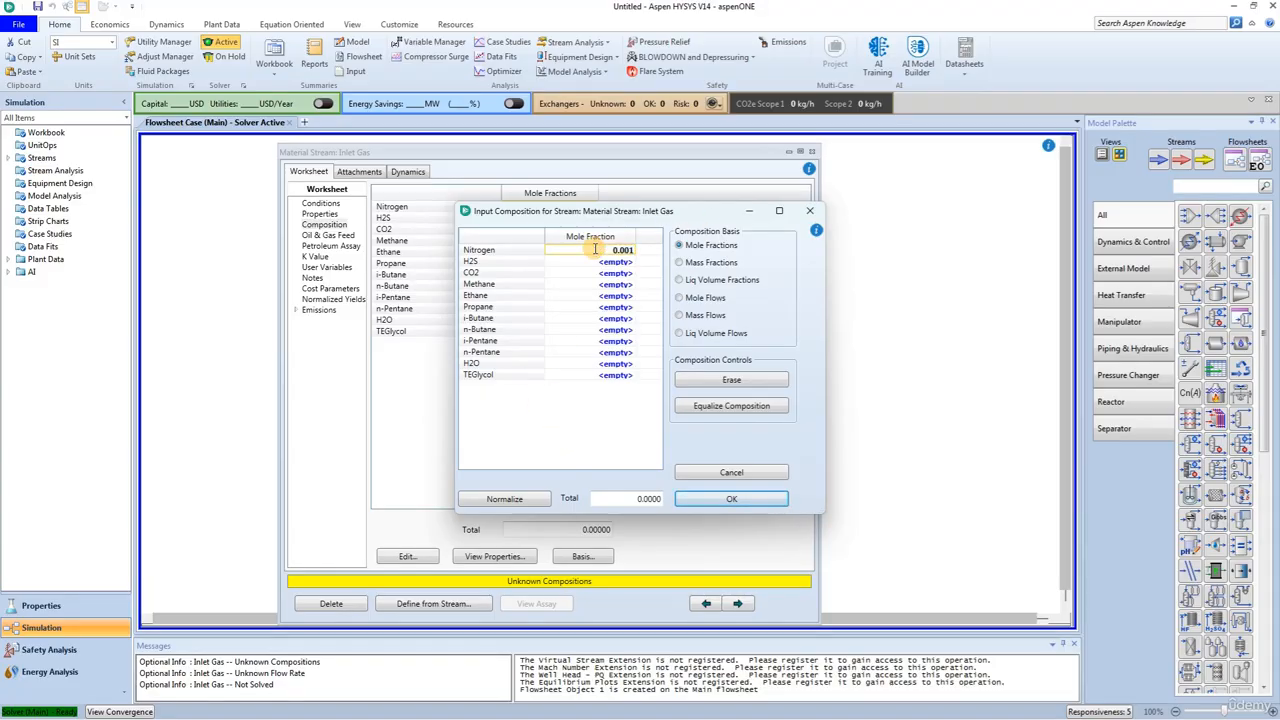
pyautogui.press('BackSpace')
pyautogui.press('BackSpace')
pyautogui.press('BackSpace')
pyautogui.press('BackSpace')
pyautogui.press('BackSpace')
pyautogui.write('0.0010 0.0155 0.0284 0.8989 0.0310 0.0148 0.0059 0.0030 0.0010 0.0005 0.0000 0.0000')
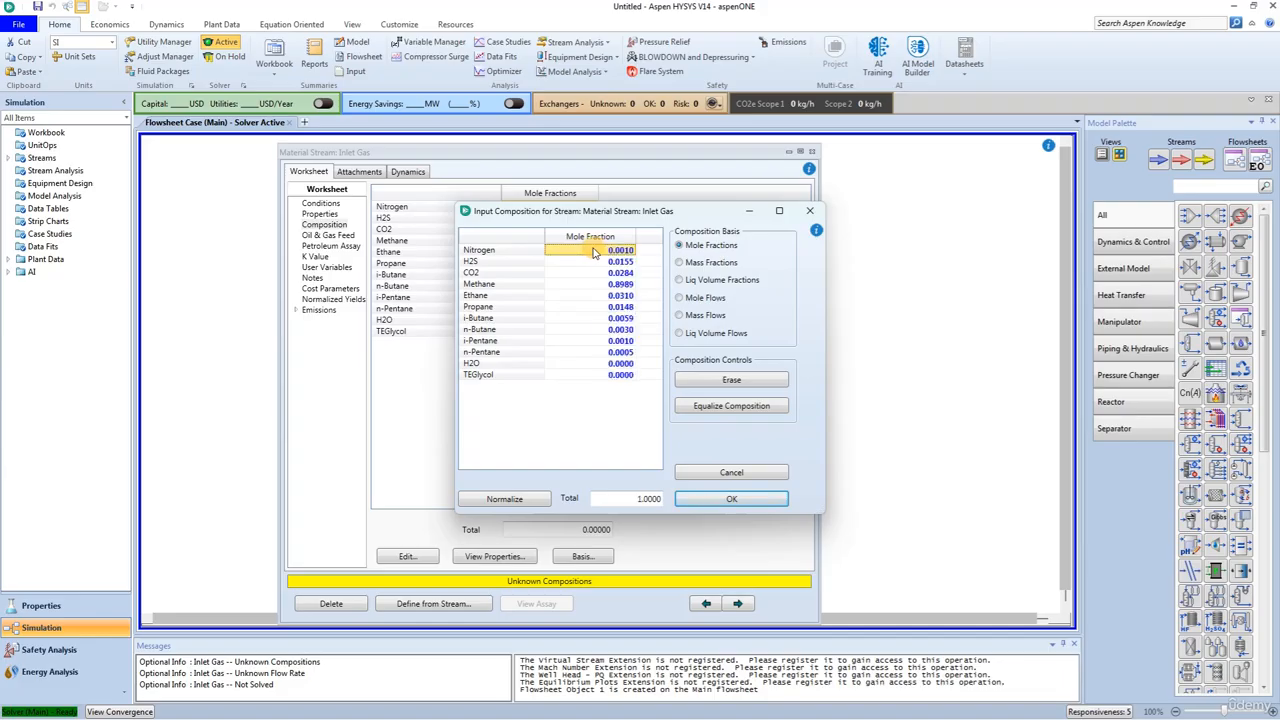
pyautogui.click(730, 499)
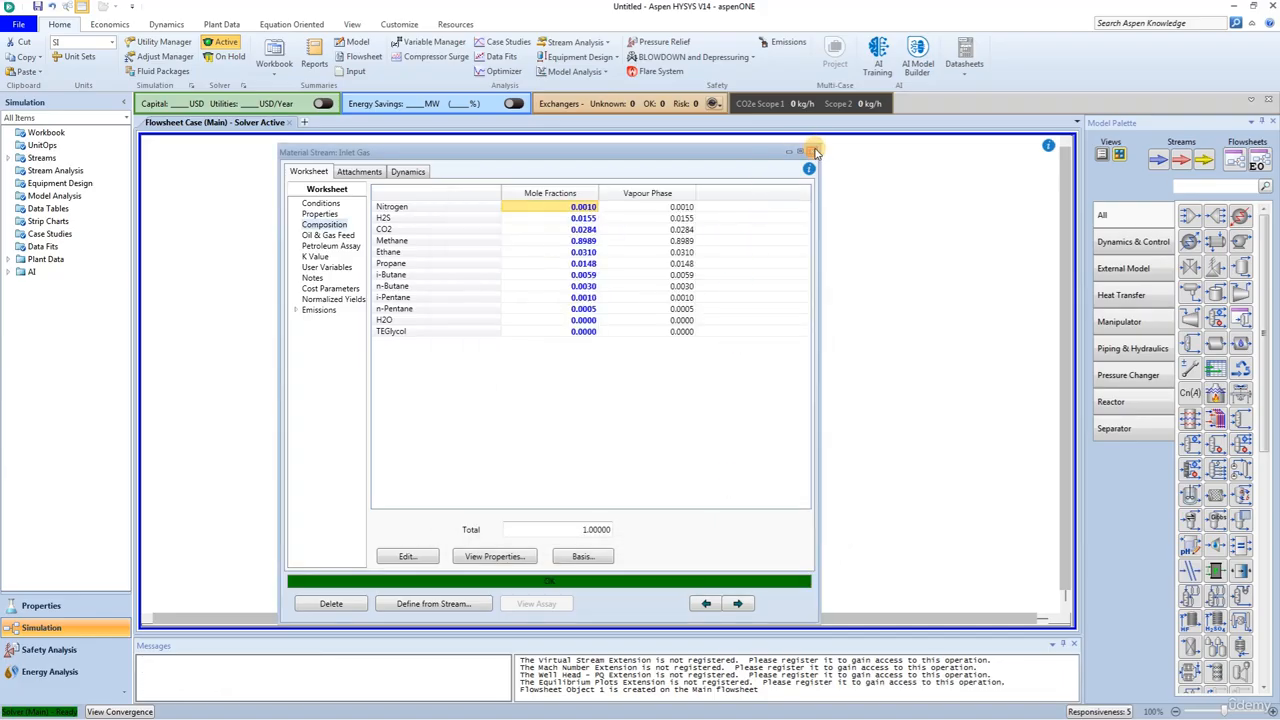
pyautogui.click(815, 151)
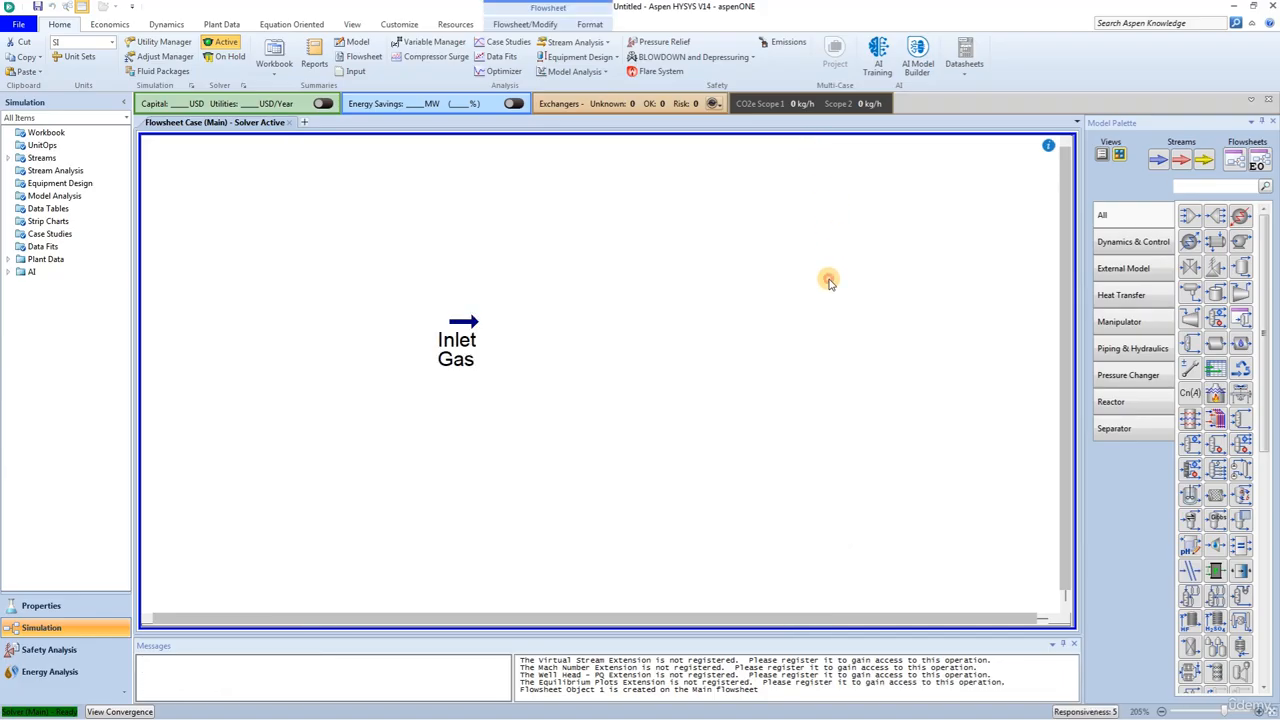
# Step: Add a second material stream below Inlet Gas and name it TEG Feed
pyautogui.moveTo(1160, 165); pyautogui.dragTo(424, 432)
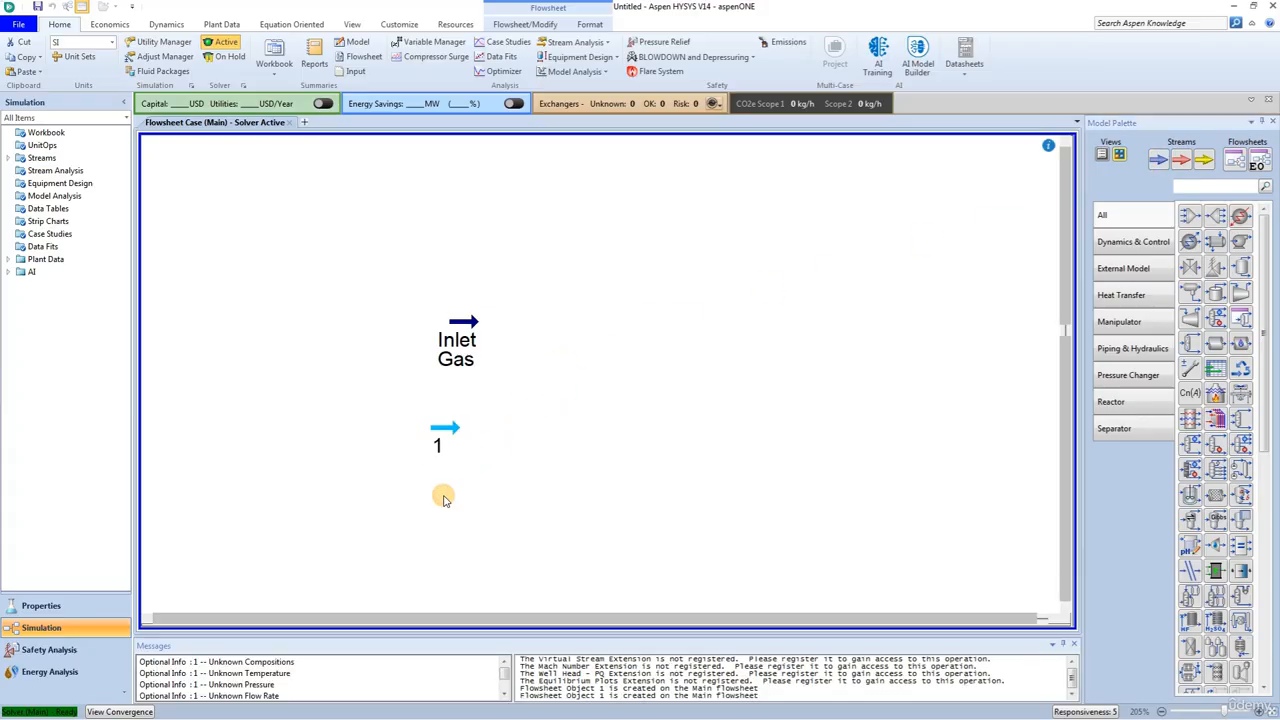
pyautogui.doubleClick(446, 438)
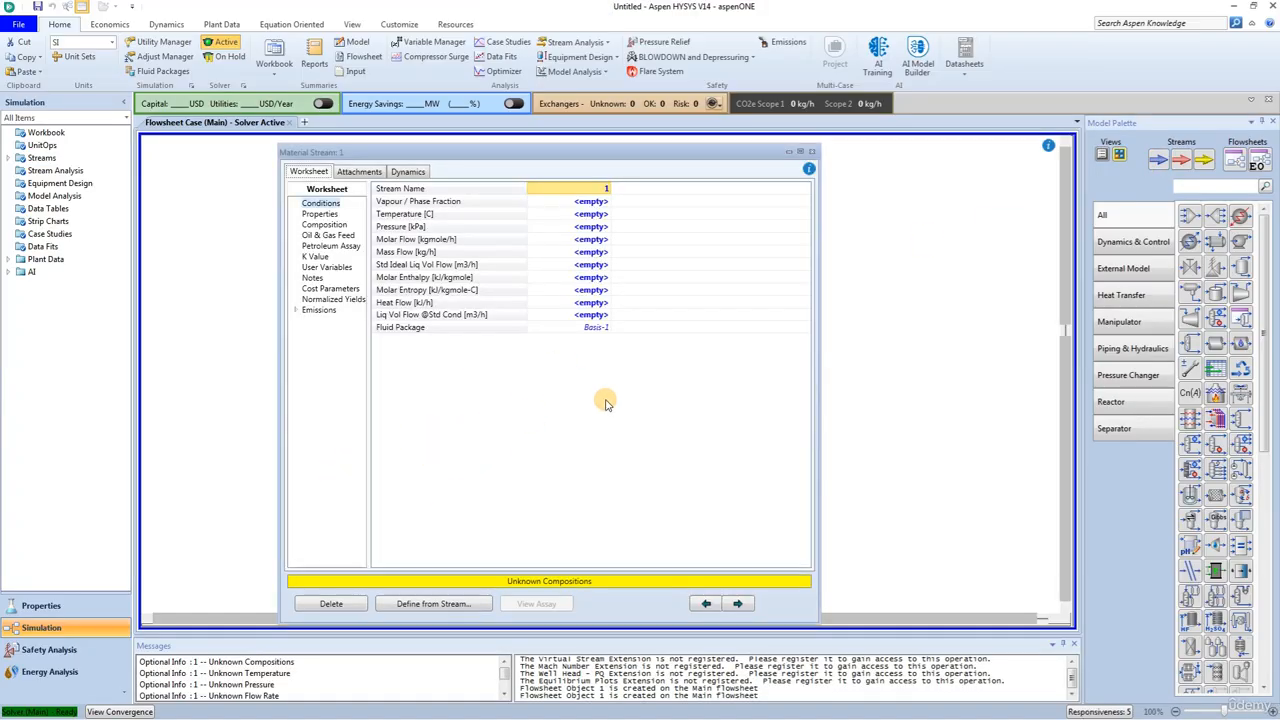
pyautogui.click(587, 189)
pyautogui.write('T')
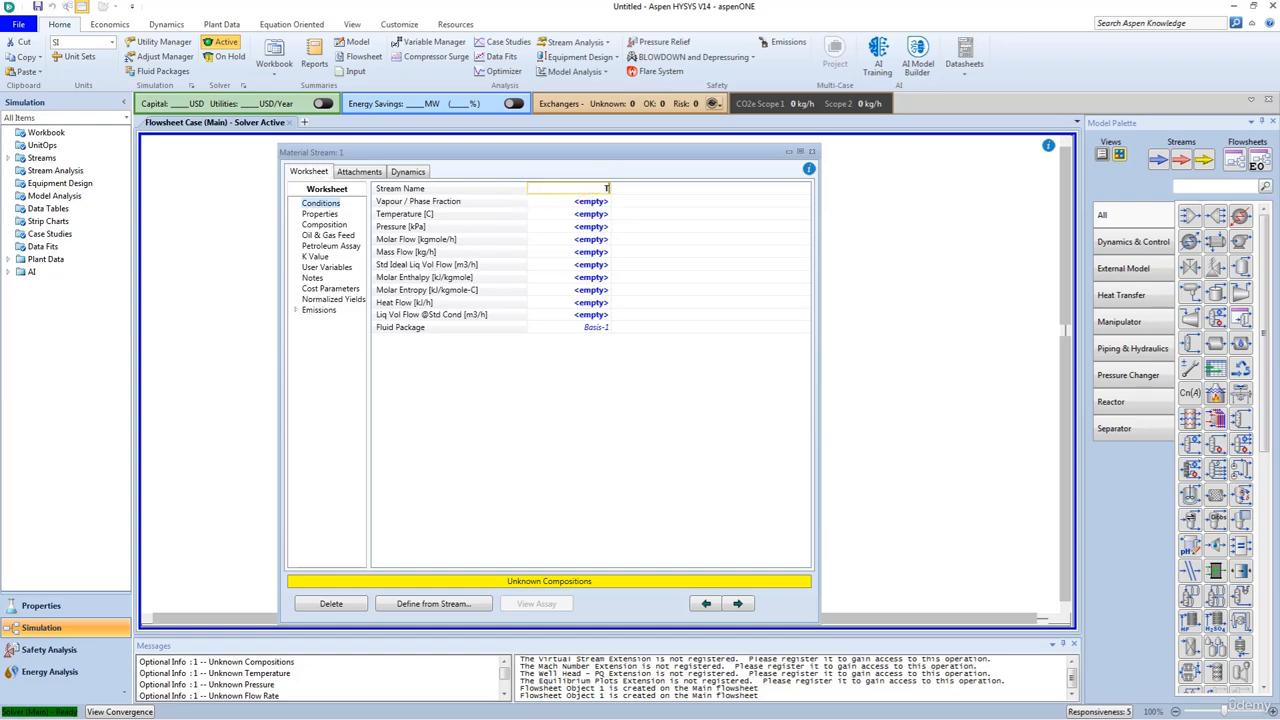
pyautogui.write('EG Feed')
pyautogui.press('Return')
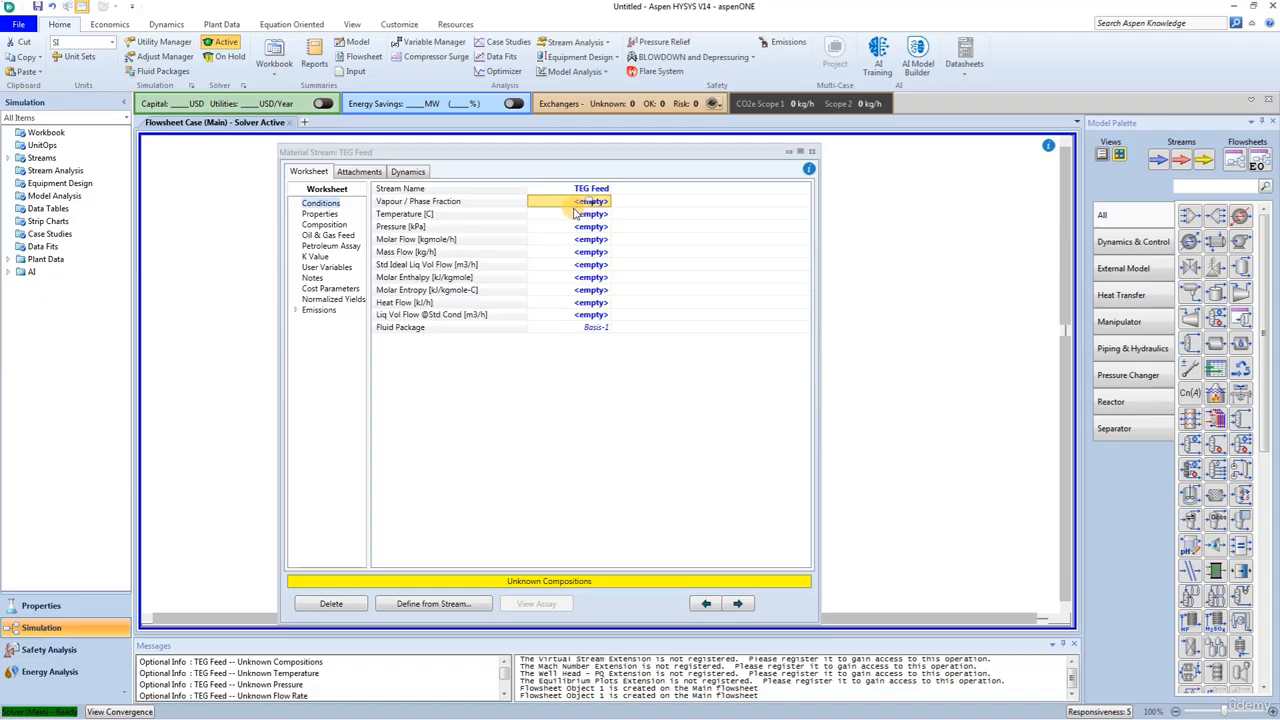
# Step: Set the TEG Feed conditions to 50 °C, 6205 kPa and a standard ideal liquid volume flow of 0.4543 m3/h
pyautogui.click(576, 213)
pyautogui.write('50')
pyautogui.press('Return')
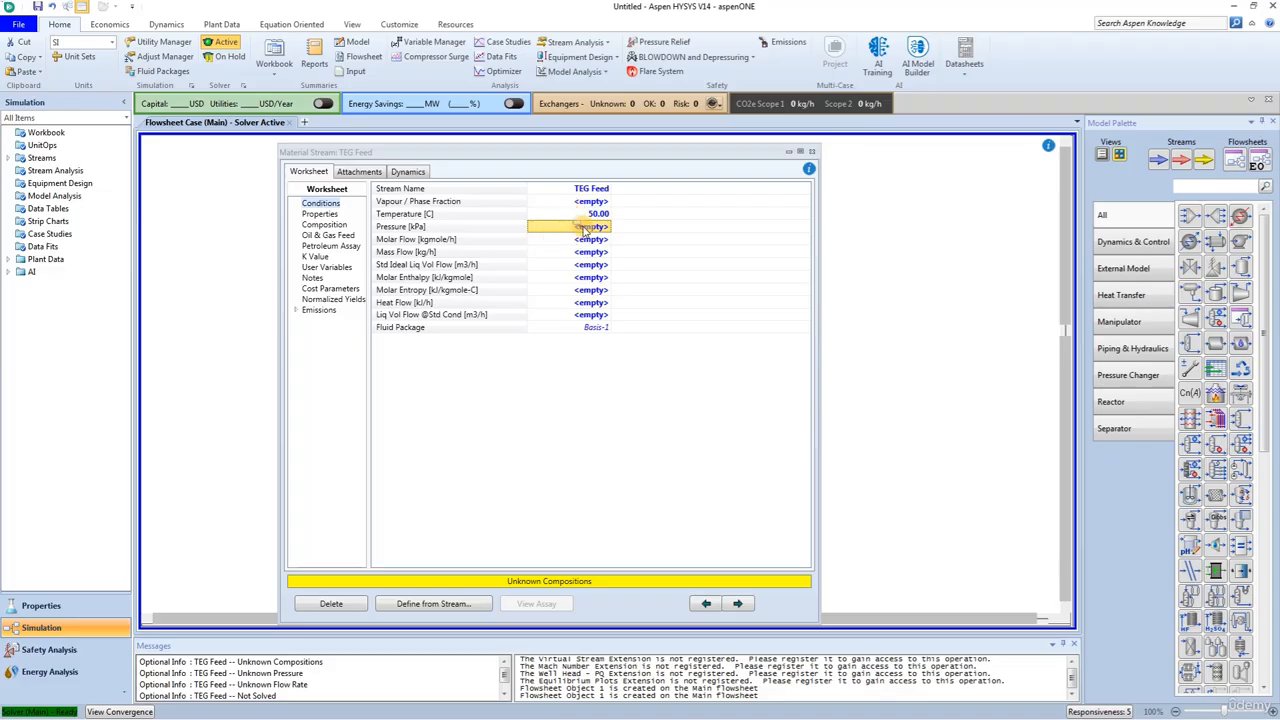
pyautogui.write('6205')
pyautogui.press('Return')
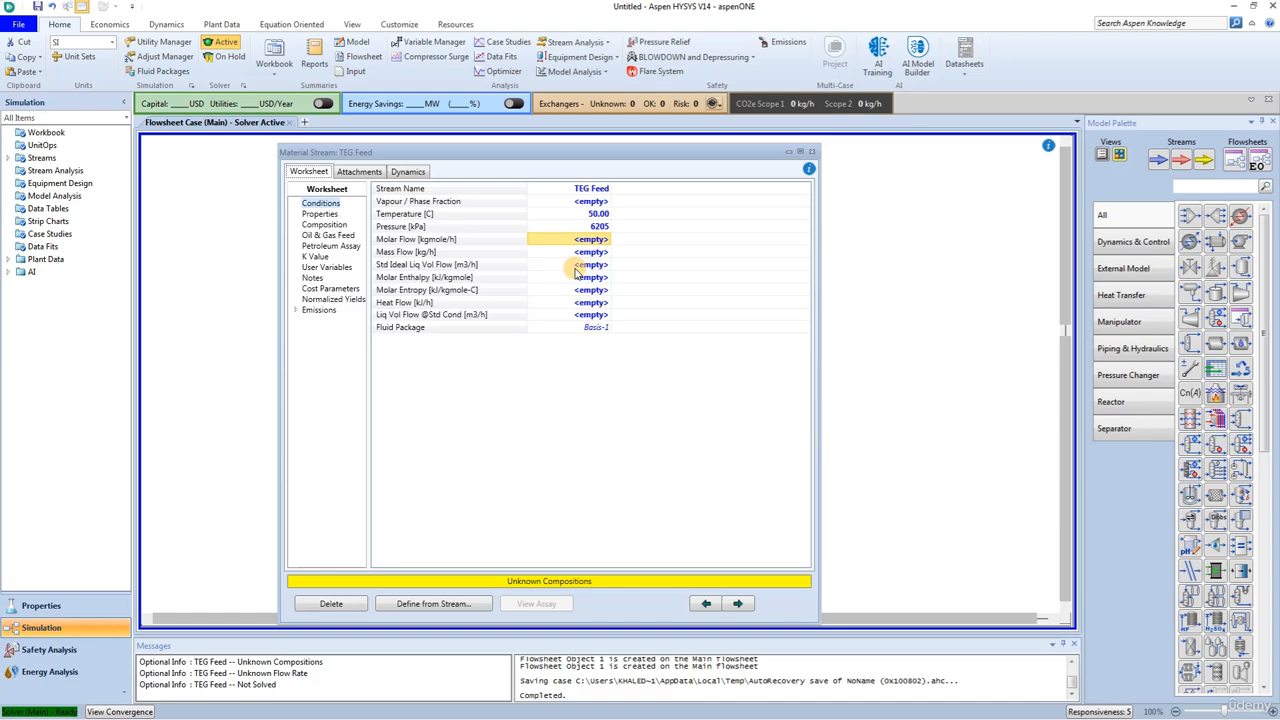
pyautogui.click(586, 266)
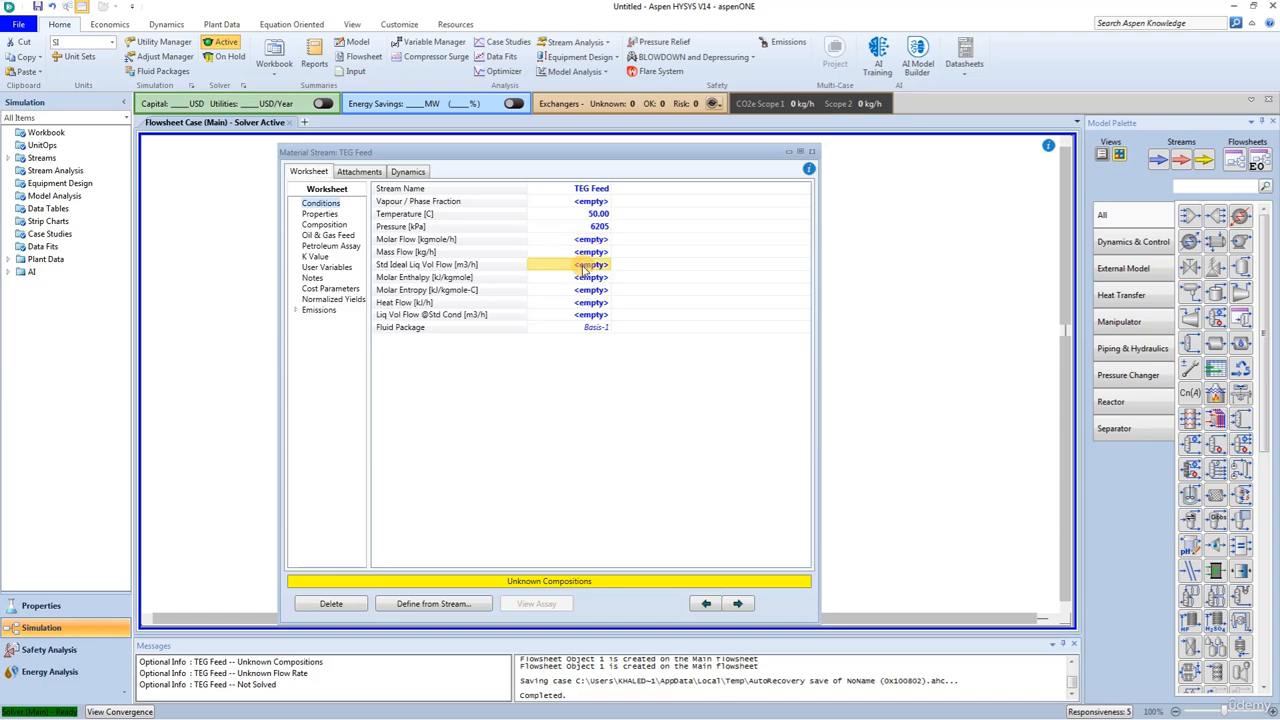
pyautogui.write('0.454')
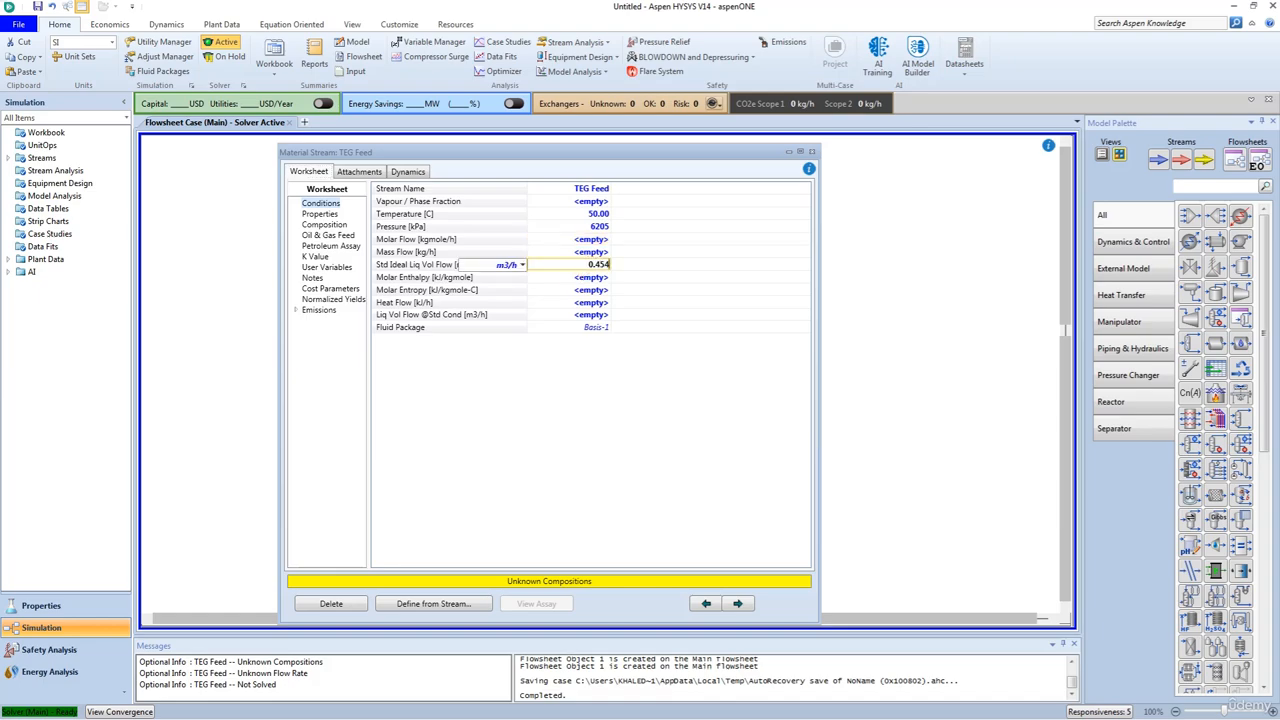
pyautogui.write('3')
pyautogui.press('Return')
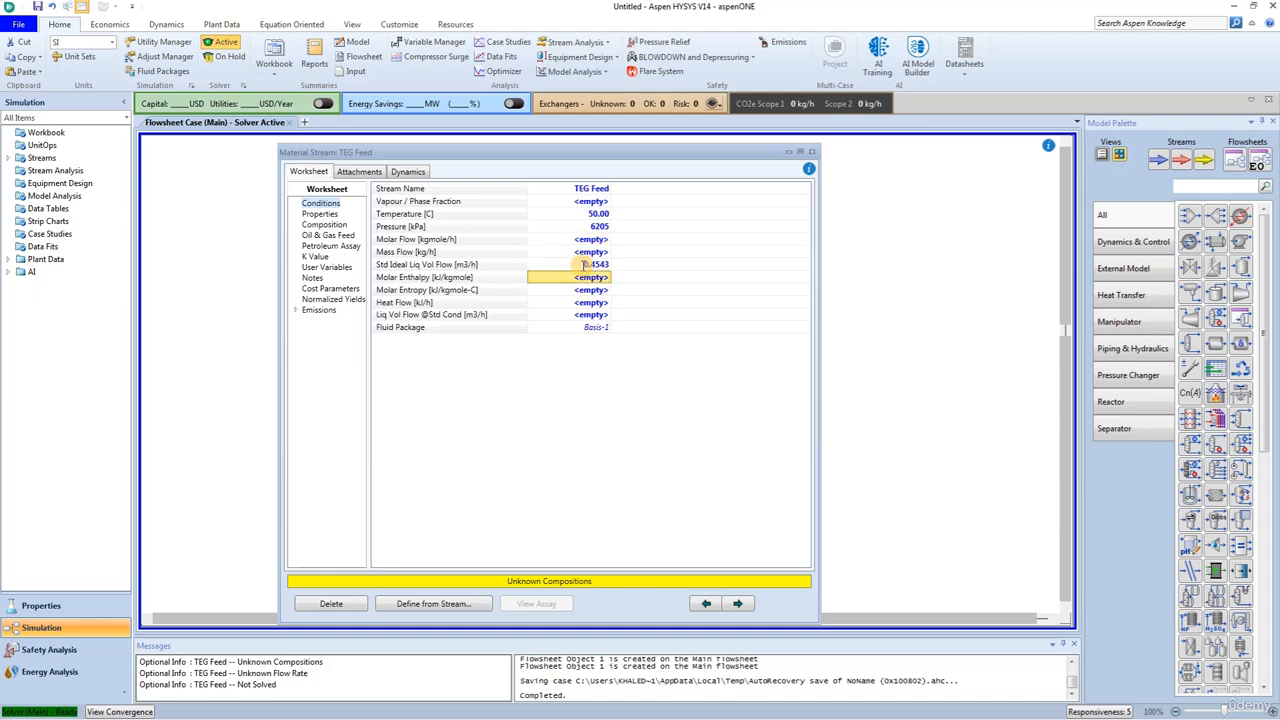
# Step: Define the TEG Feed composition by mass fractions with H2O 0.01 and TEGlycol 0.99, then close the stream
pyautogui.click(322, 226)
pyautogui.click(410, 557)
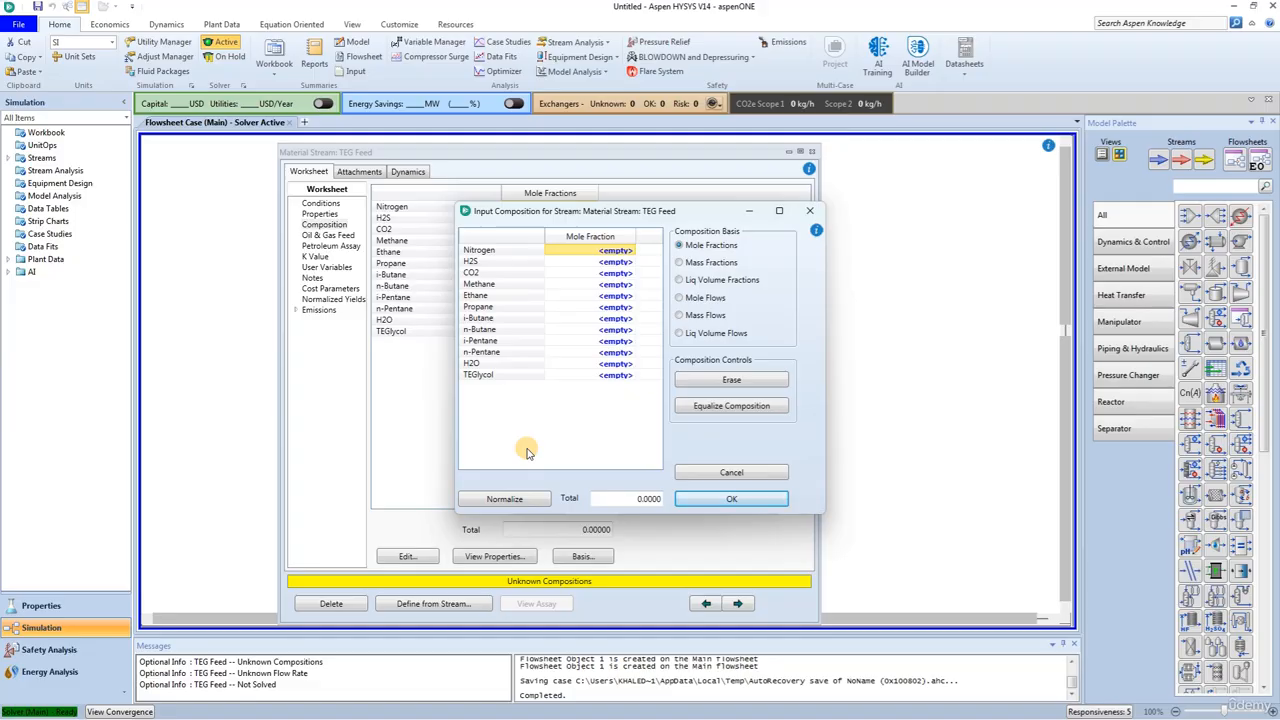
pyautogui.click(679, 262)
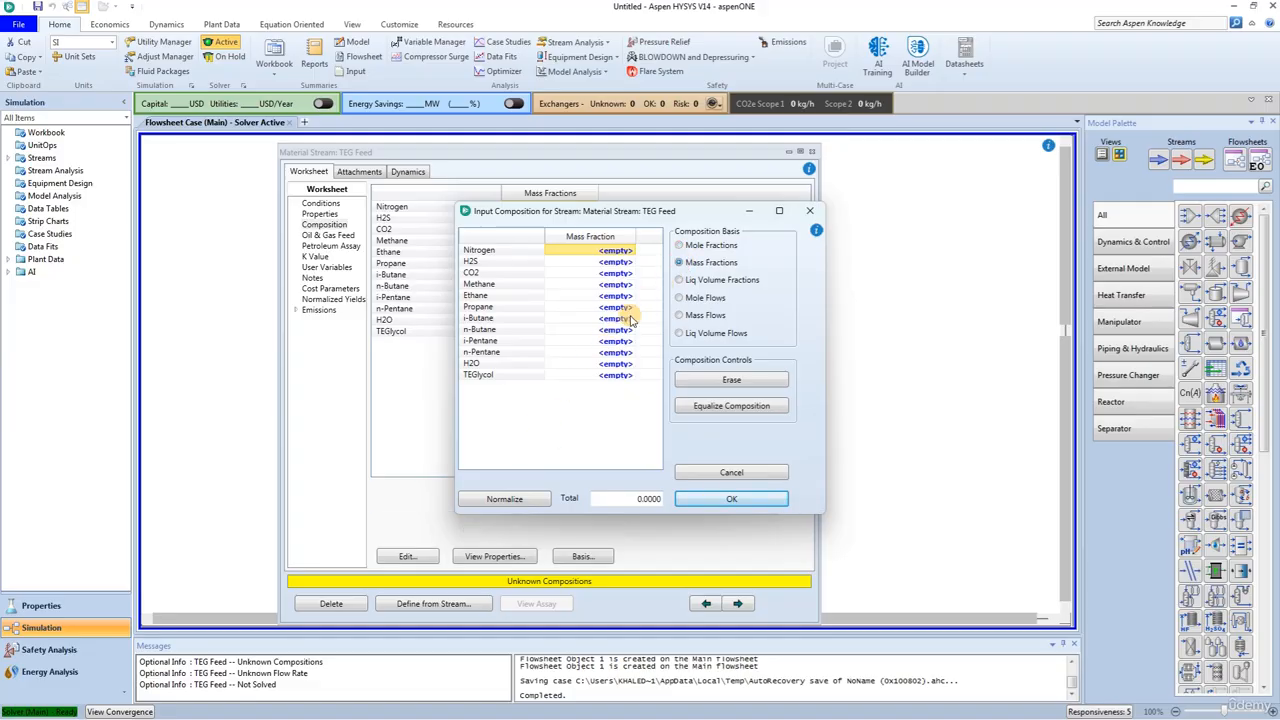
pyautogui.click(602, 364)
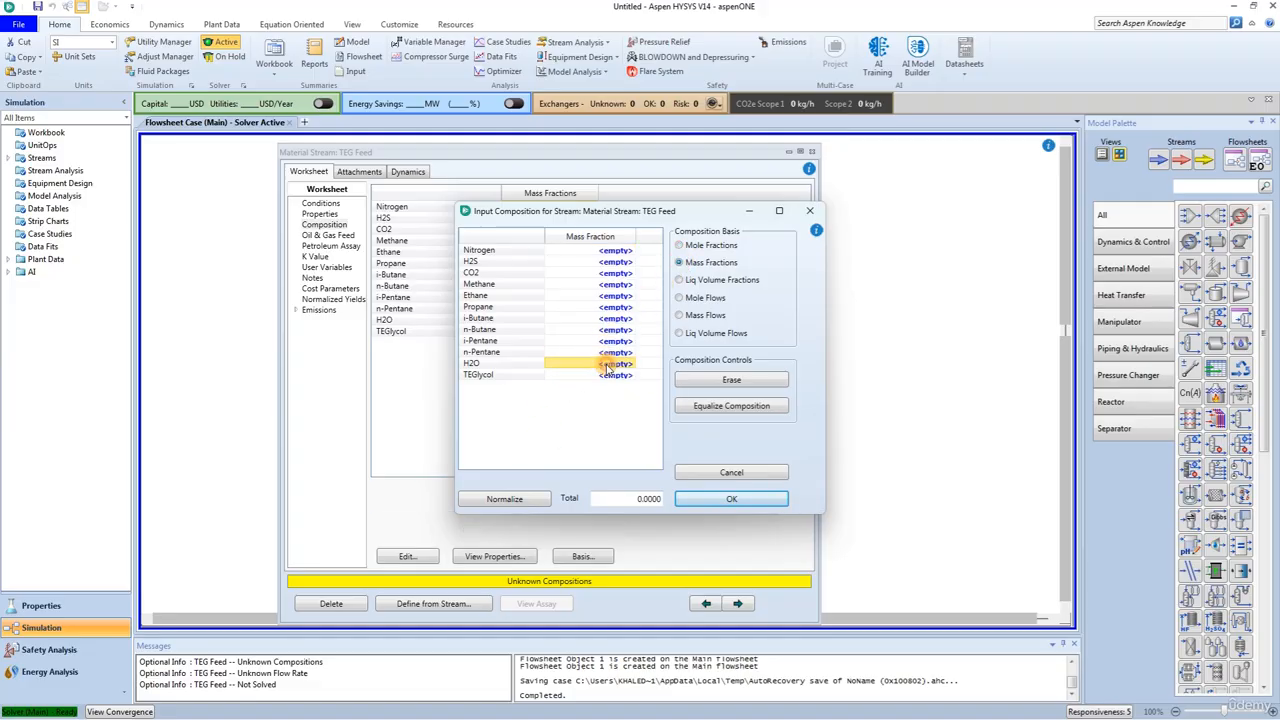
pyautogui.write('0.01')
pyautogui.press('Return')
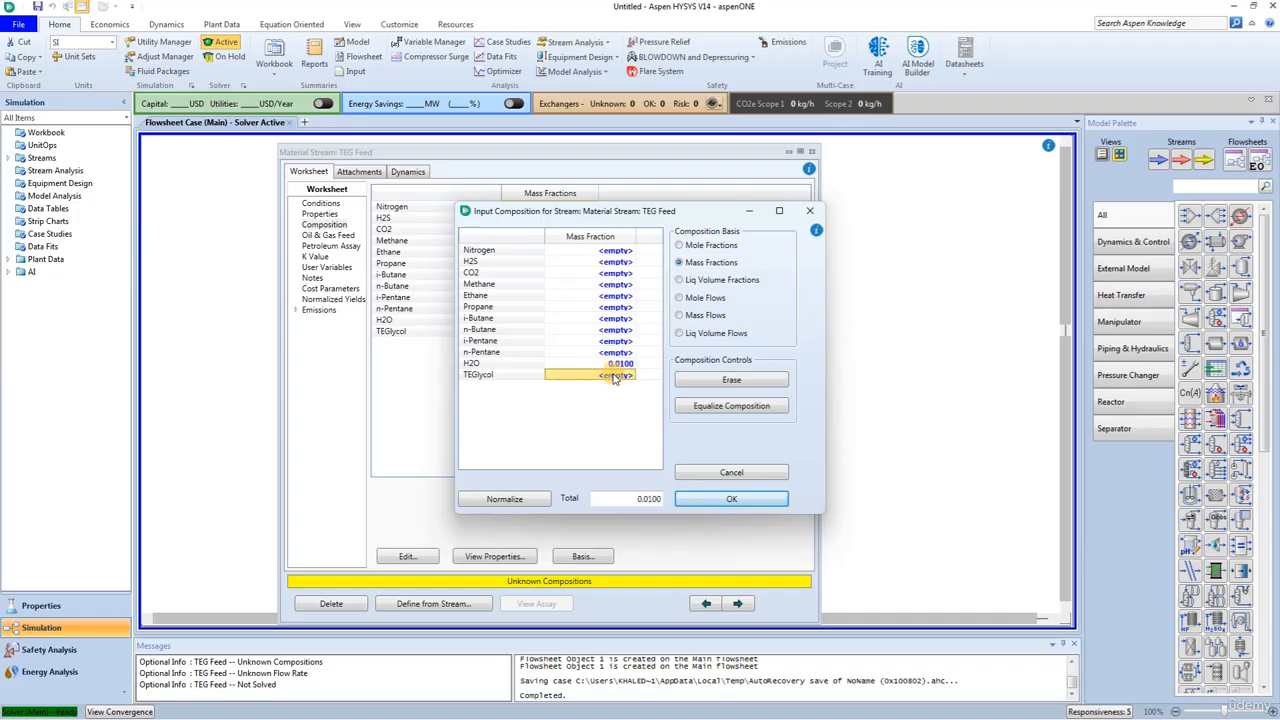
pyautogui.write('0.99')
pyautogui.press('Return')
pyautogui.click(724, 502)
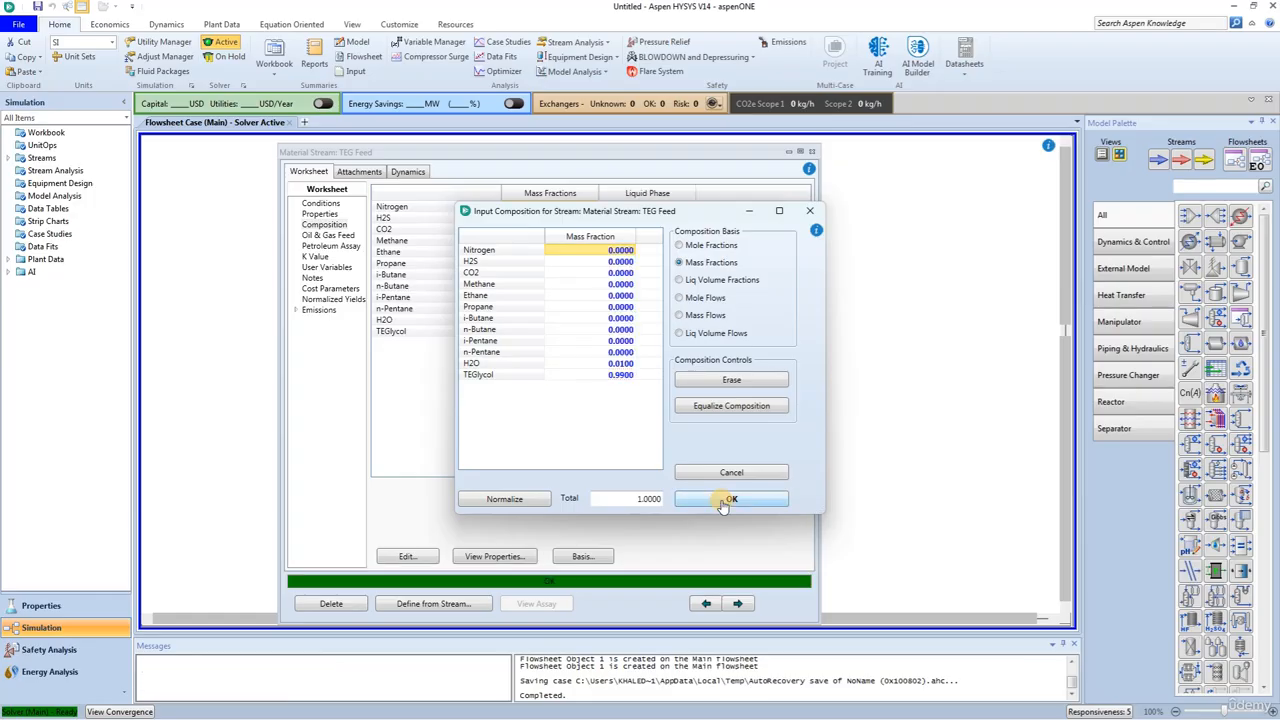
pyautogui.click(811, 151)
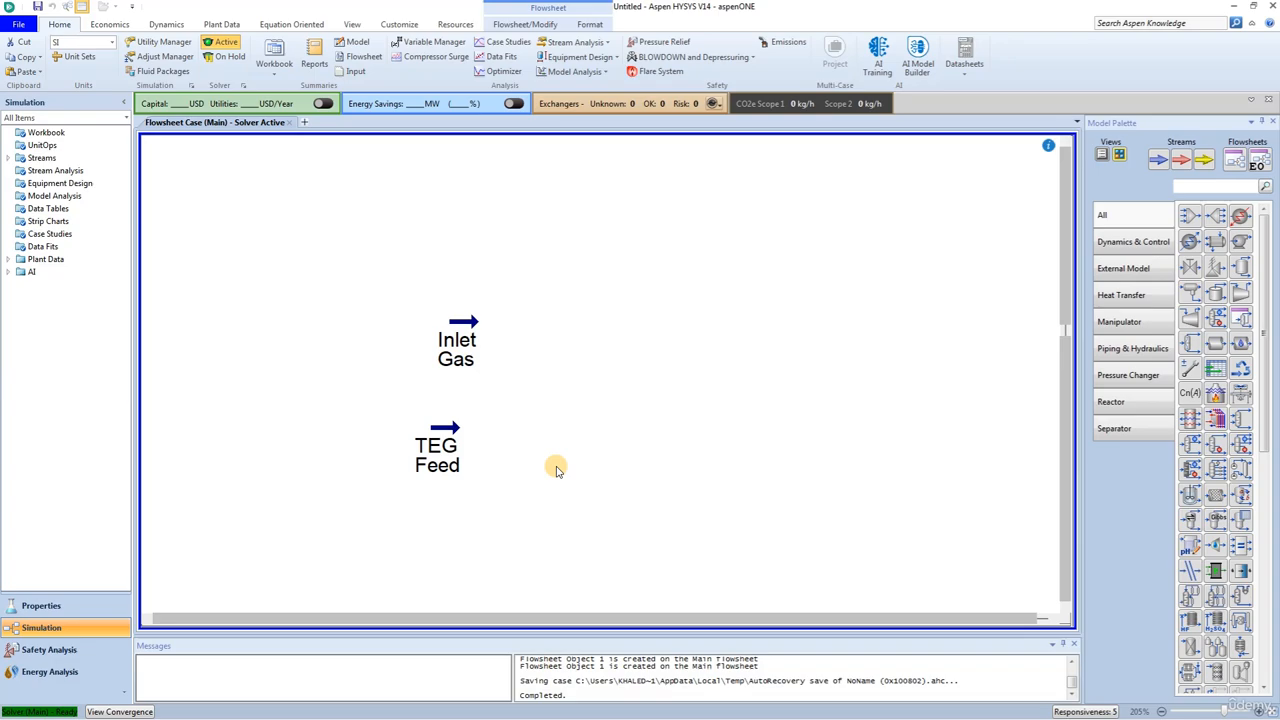
# Step: Add a stream saturator to the right of Inlet Gas and name it Feed Saturate
pyautogui.click(1213, 187)
pyautogui.write('sa')
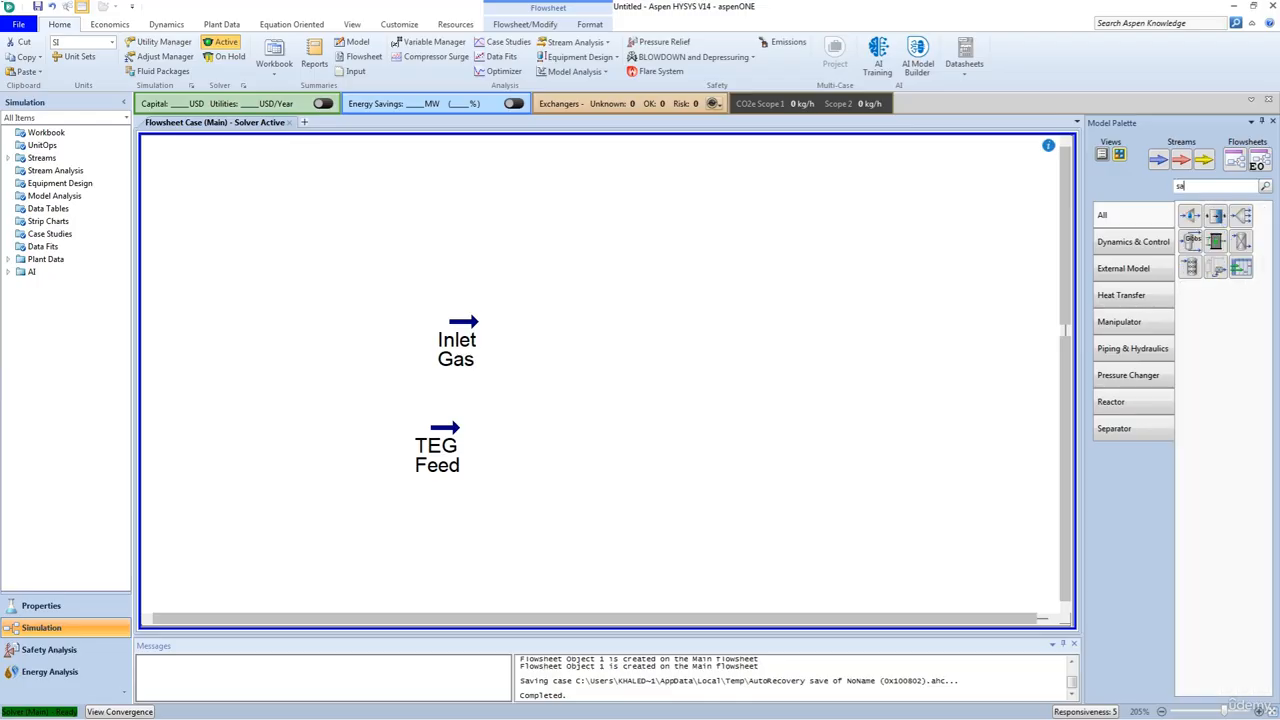
pyautogui.write('t')
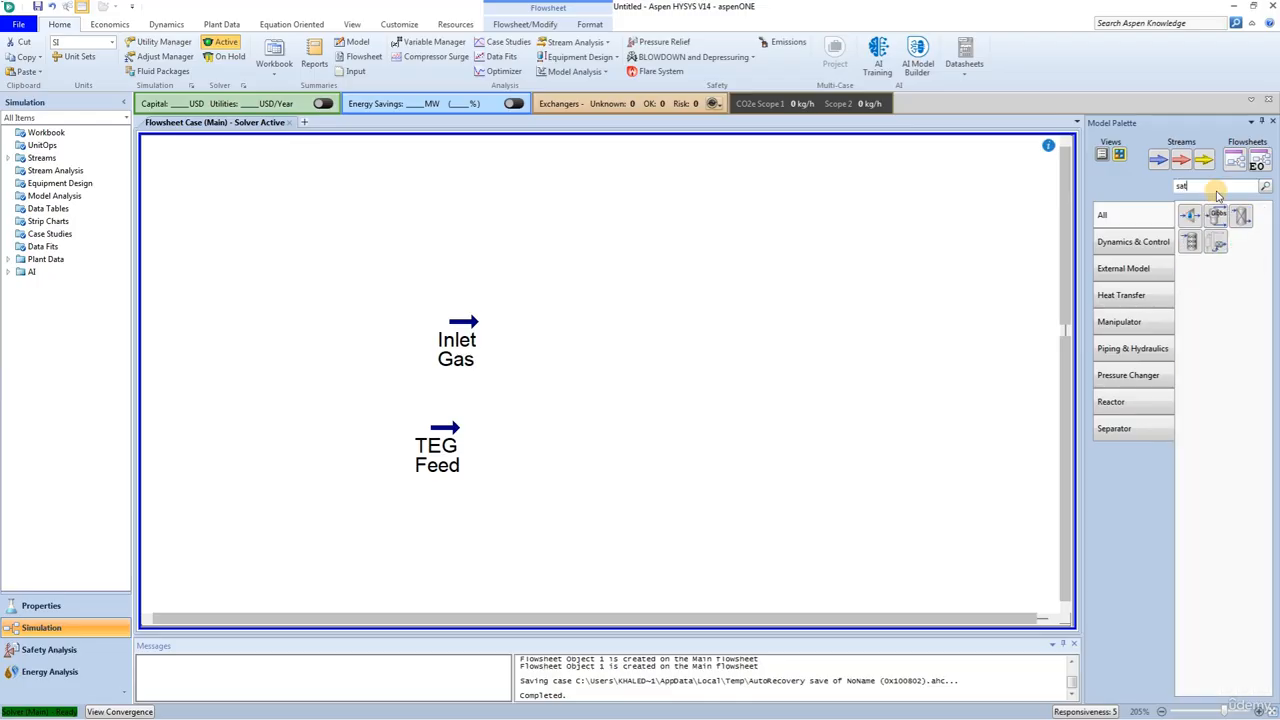
pyautogui.moveTo(1189, 215); pyautogui.dragTo(581, 371)
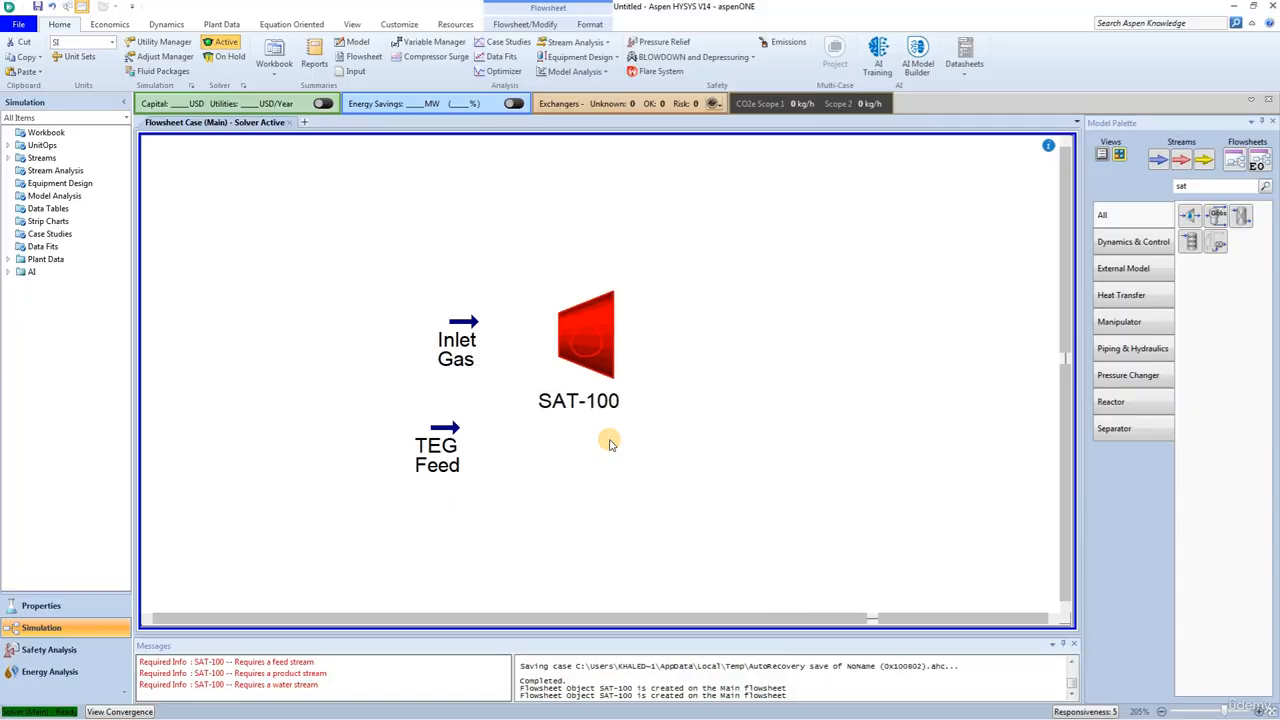
pyautogui.doubleClick(594, 345)
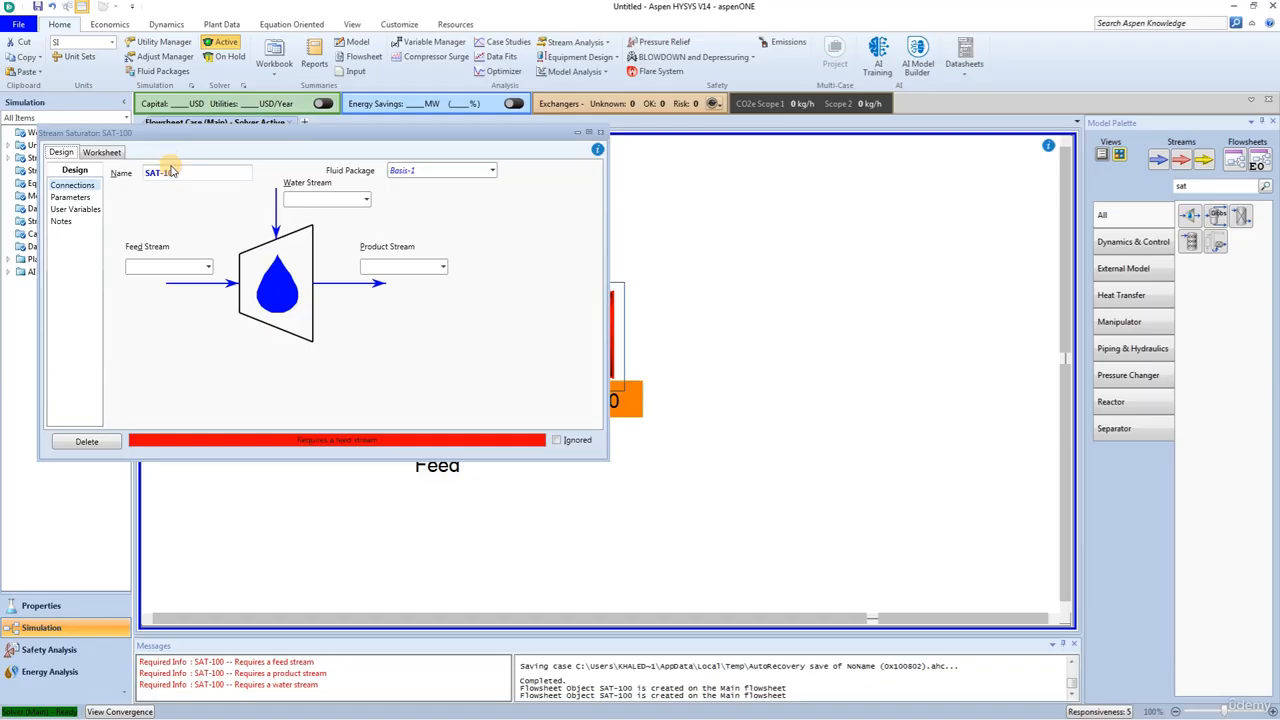
pyautogui.moveTo(186, 177); pyautogui.dragTo(100, 177)
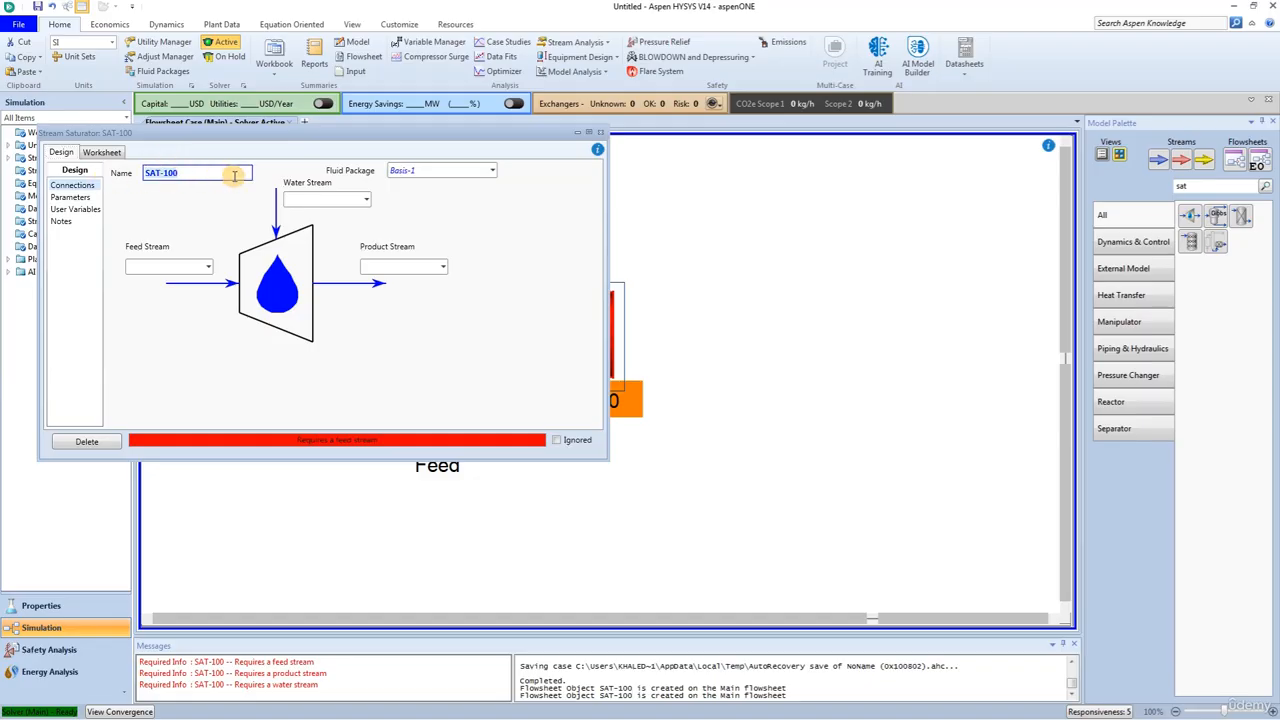
pyautogui.write('Feed Saturate')
pyautogui.press('Return')
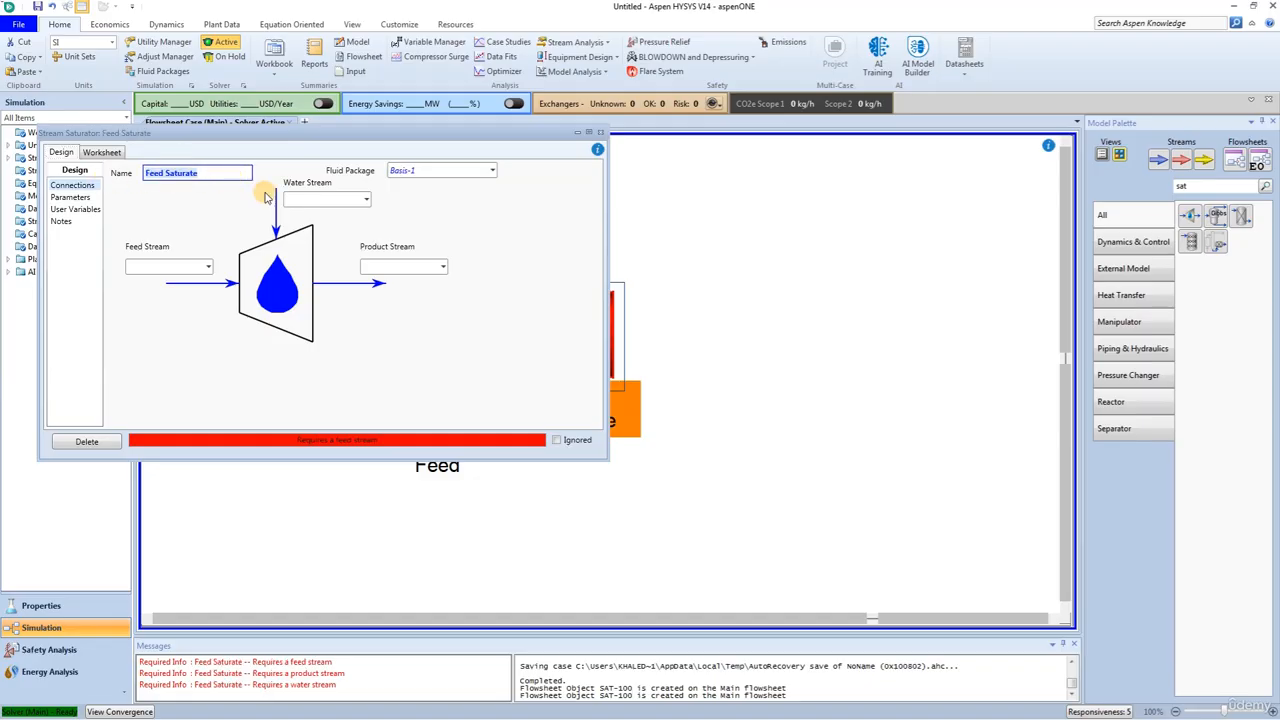
# Step: Connect Inlet Gas as the saturator's feed stream and create the product stream Gas to Contactor
pyautogui.click(208, 266)
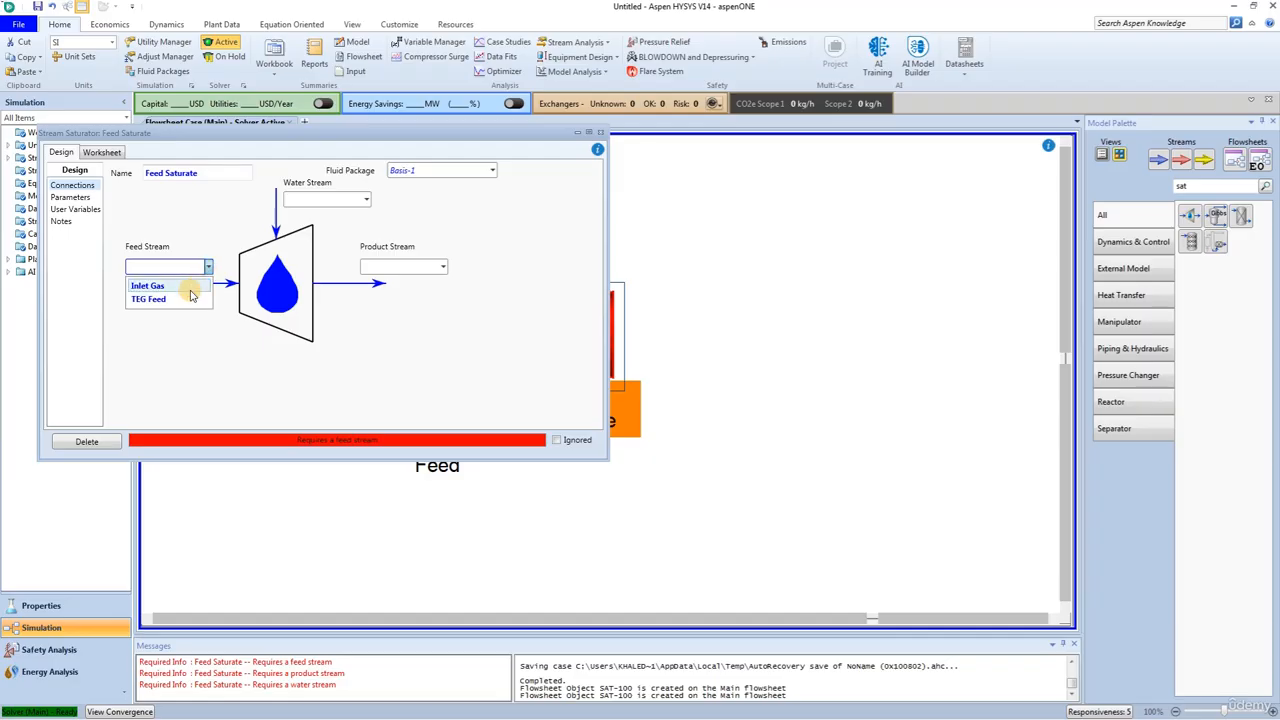
pyautogui.click(180, 288)
pyautogui.click(415, 268)
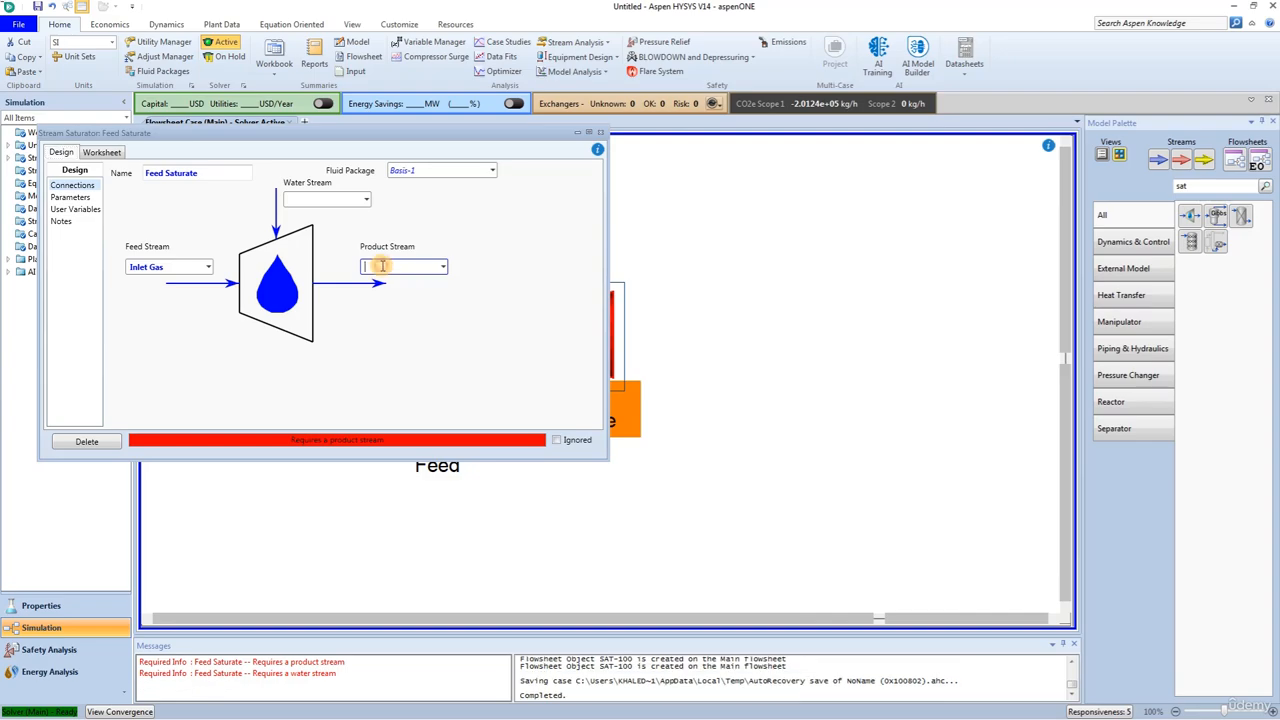
pyautogui.write('Gas to Cont')
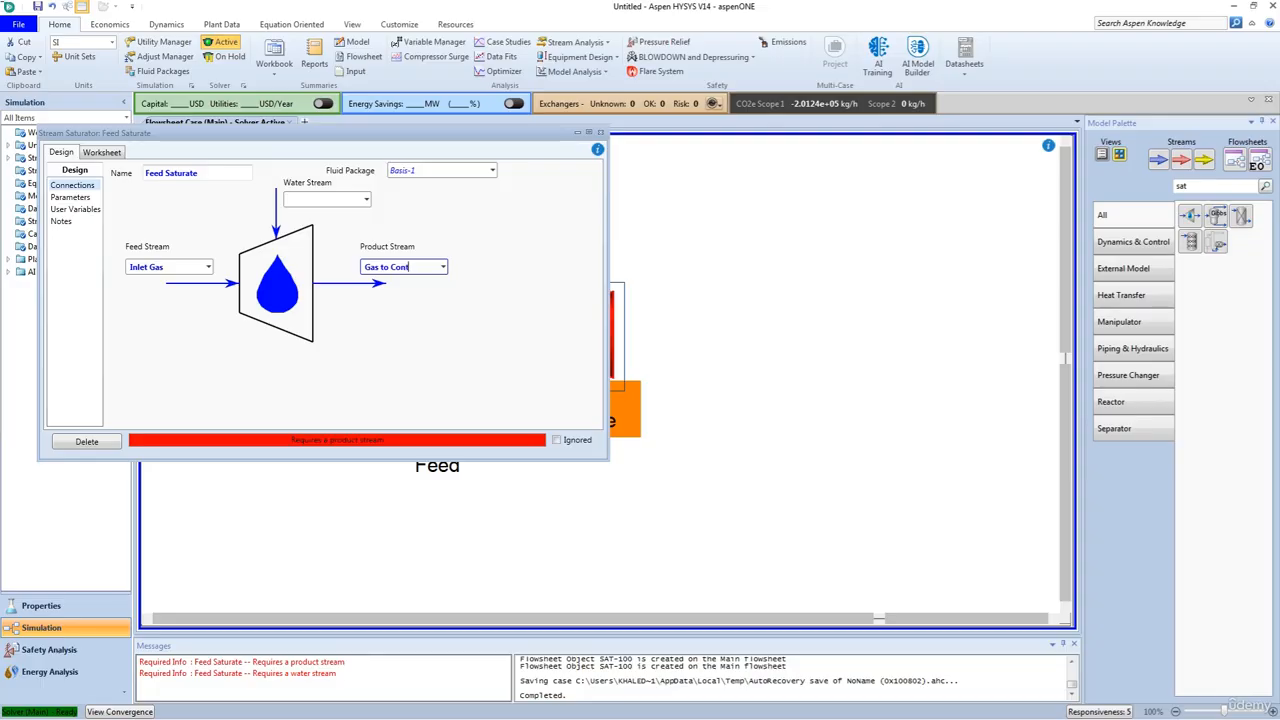
pyautogui.write('actor')
pyautogui.press('Return')
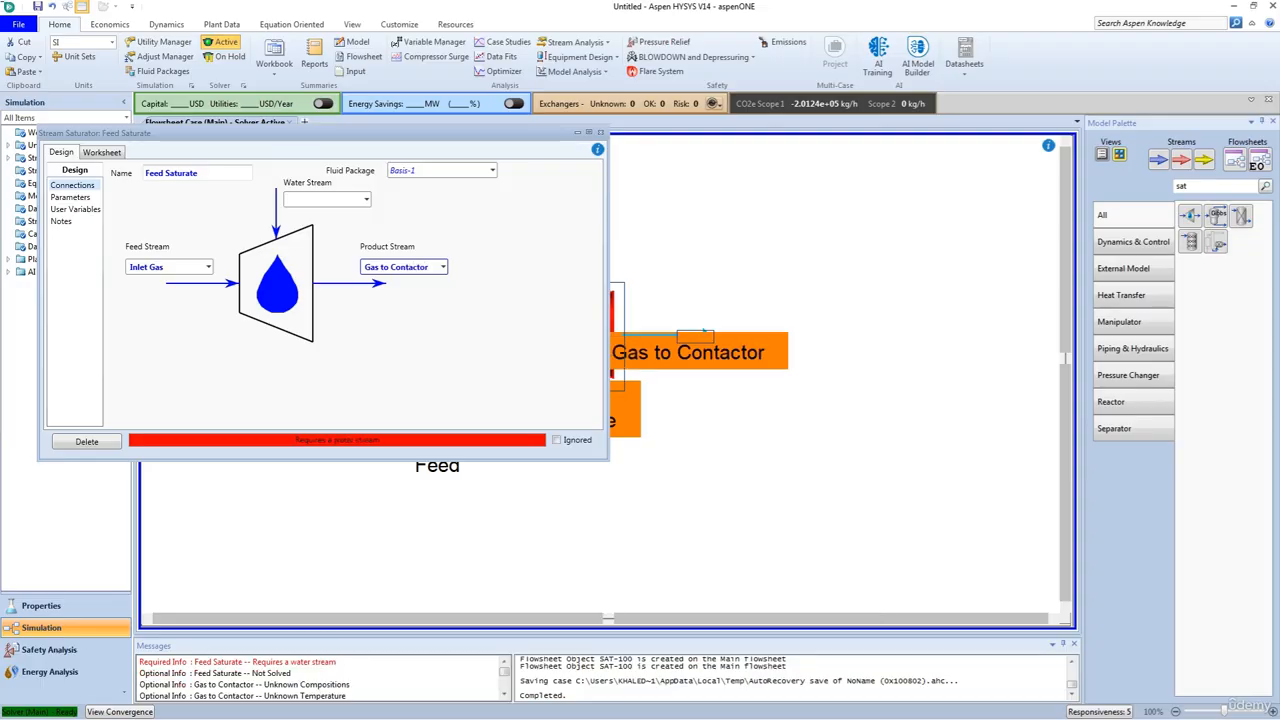
pyautogui.write('111')
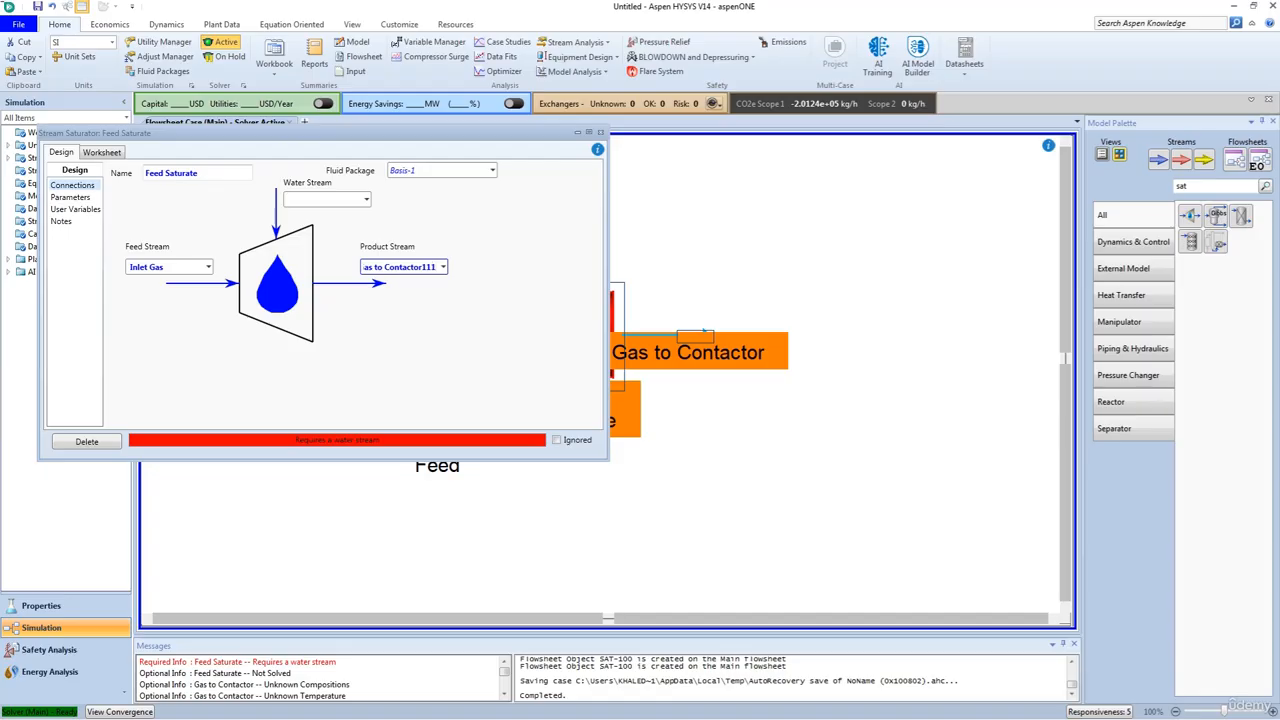
pyautogui.press('BackSpace')
pyautogui.press('BackSpace')
pyautogui.press('BackSpace')
# Step: Create the saturator's water stream as Water to Saturate and close the saturator
pyautogui.click(303, 201)
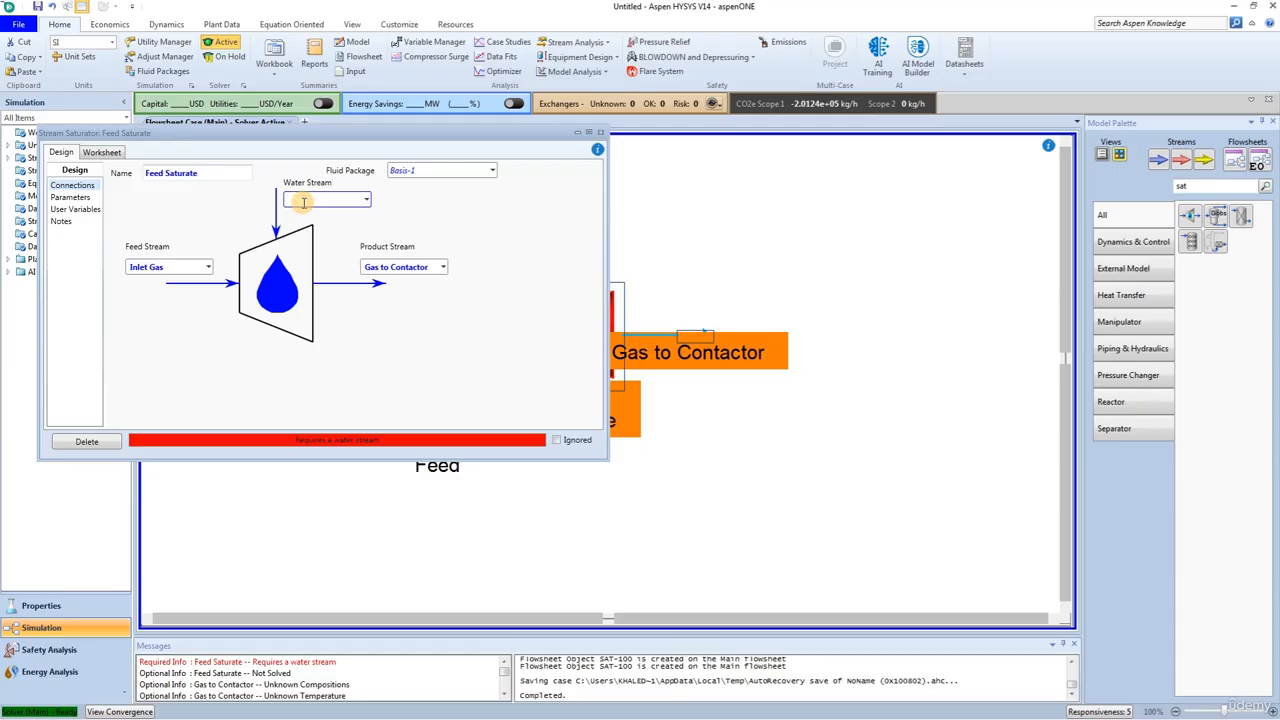
pyautogui.write('Water to Saturate')
pyautogui.press('Return')
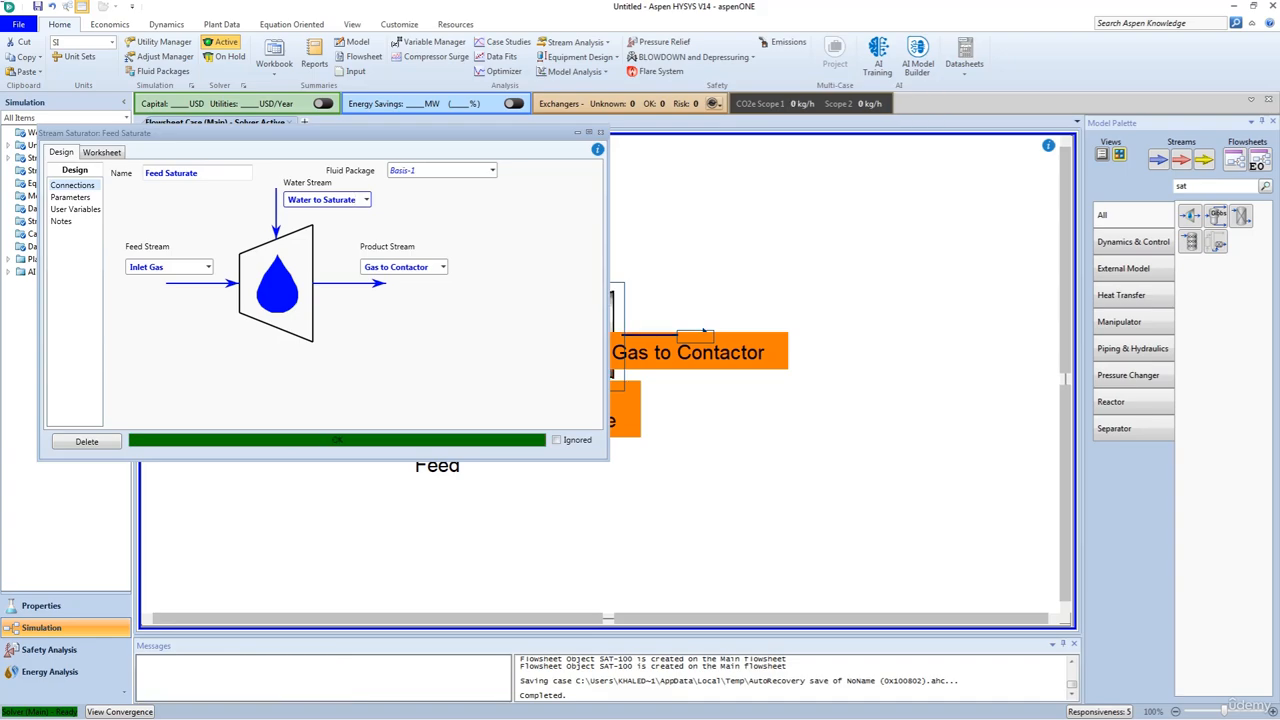
pyautogui.click(600, 132)
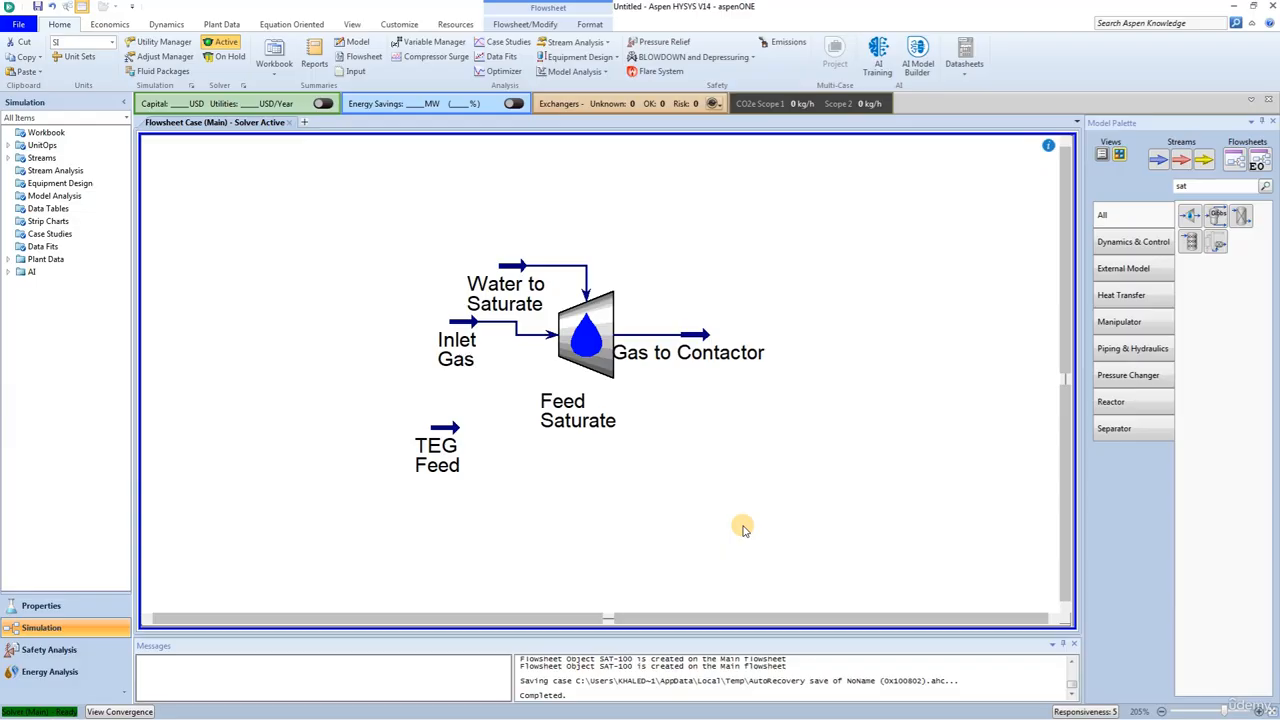
# Step: Attach a Hydrate Formation stream analysis to the Gas to Contactor stream
pyautogui.doubleClick(686, 338)
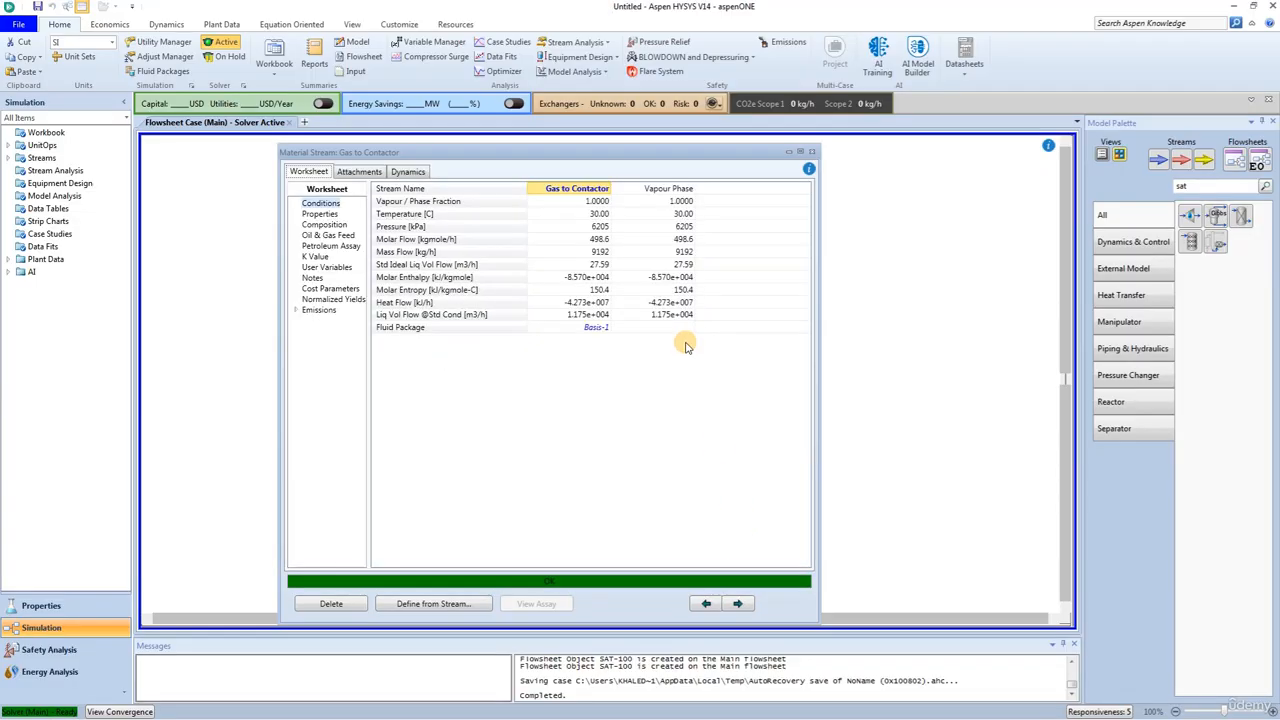
pyautogui.click(361, 175)
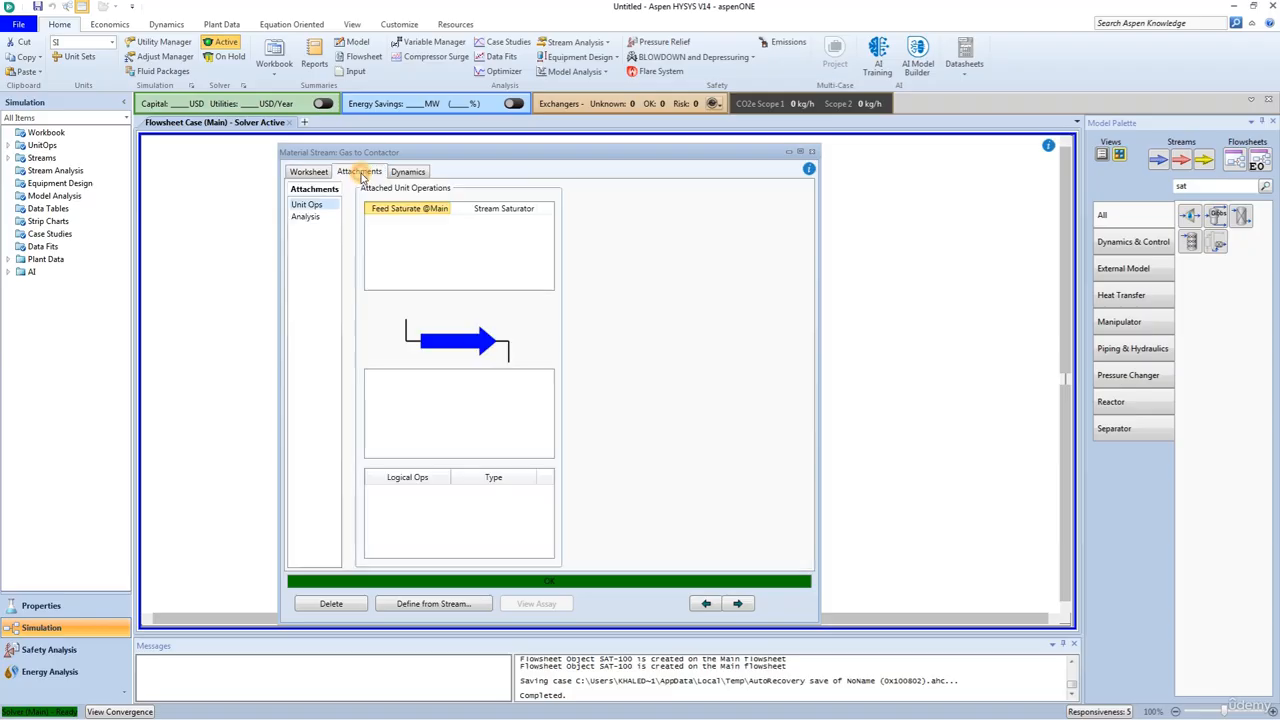
pyautogui.click(306, 217)
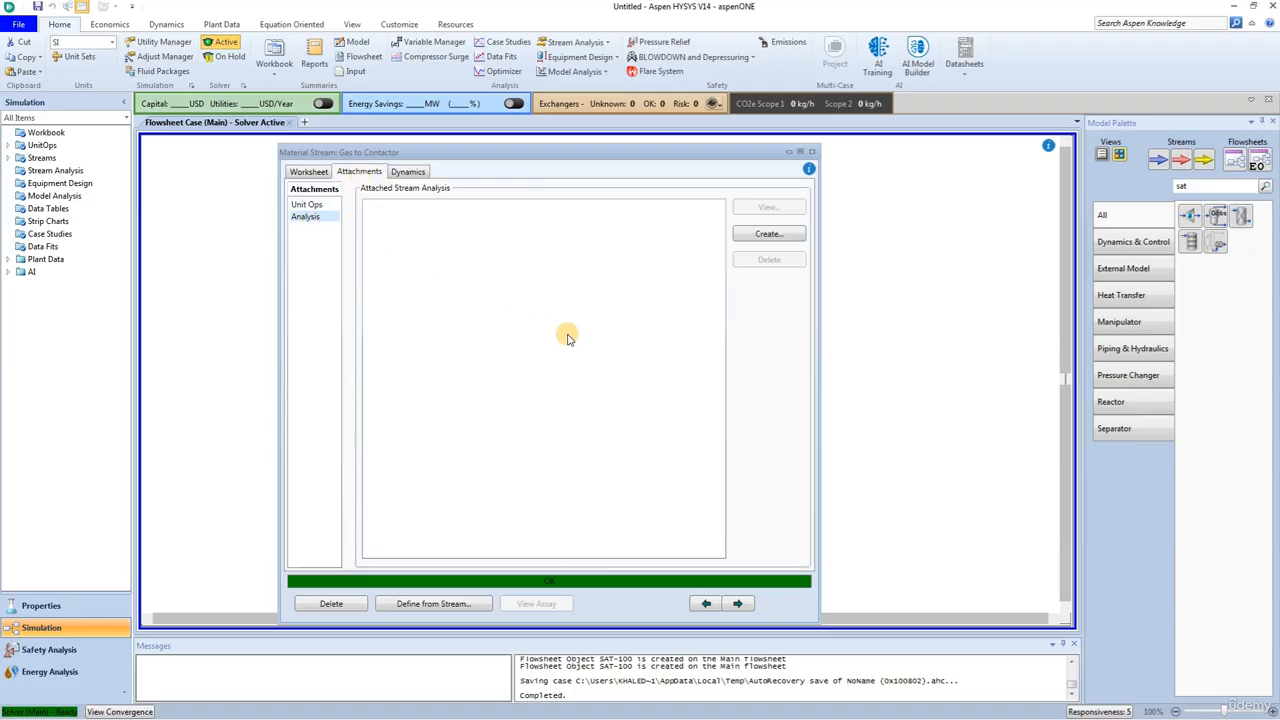
pyautogui.click(768, 233)
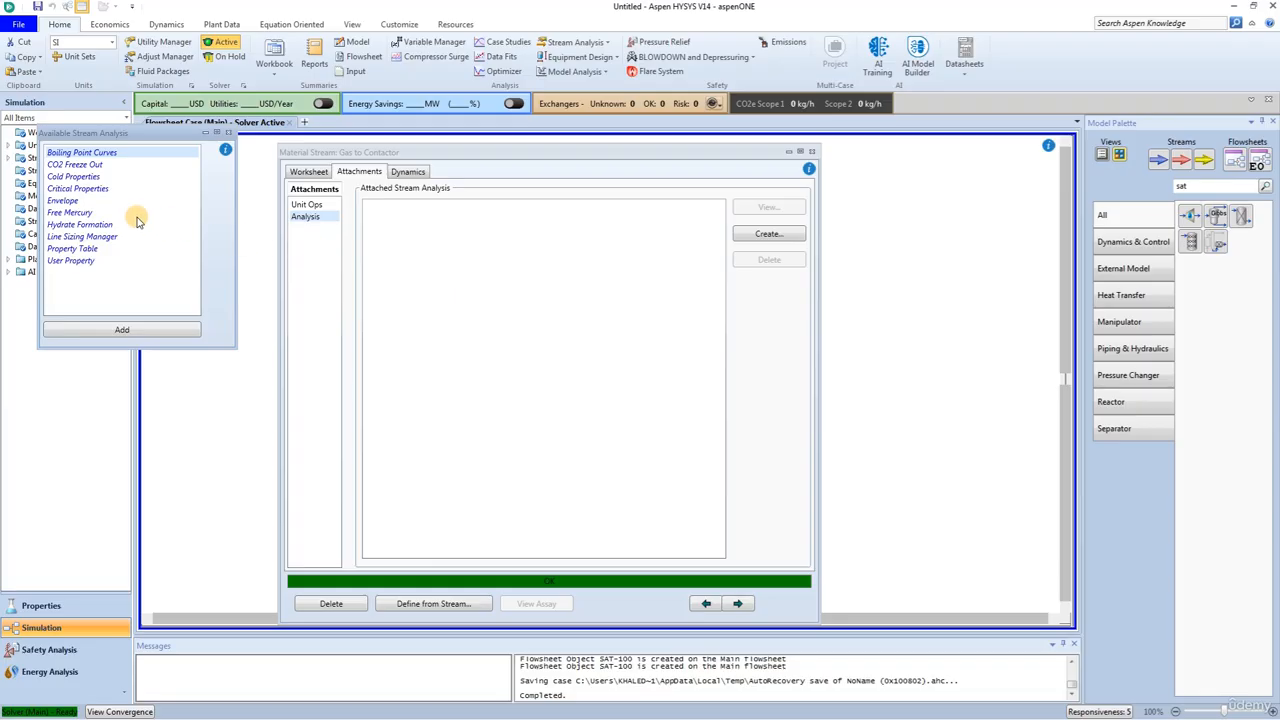
pyautogui.click(66, 227)
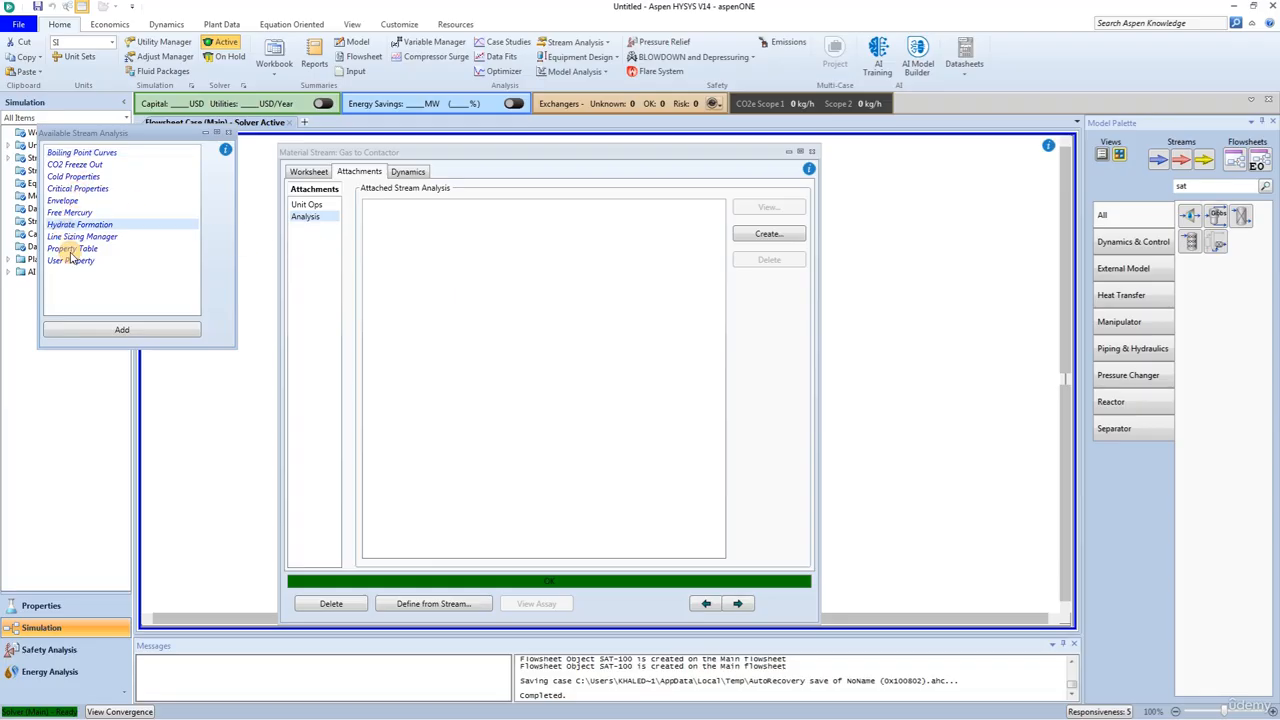
pyautogui.click(118, 329)
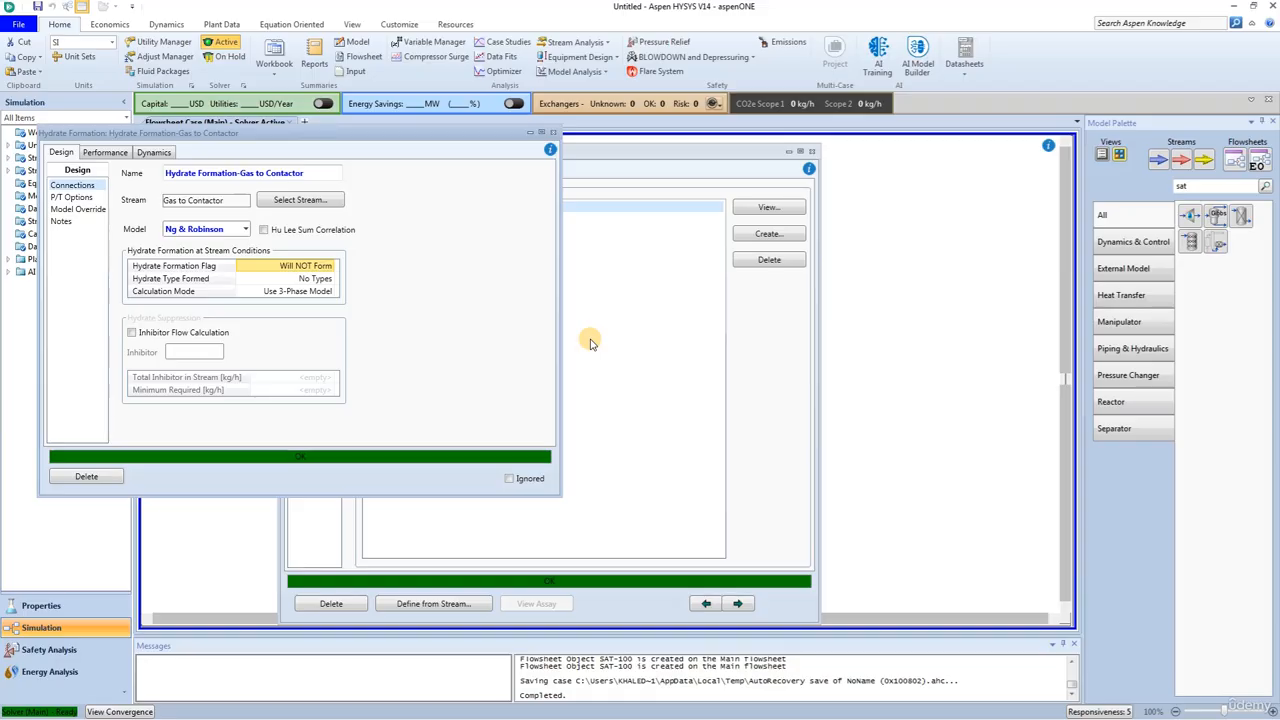
# Step: Check the hydrate formation temperature and pressure of Gas to Contactor, then close the analysis and the stream
pyautogui.click(100, 152)
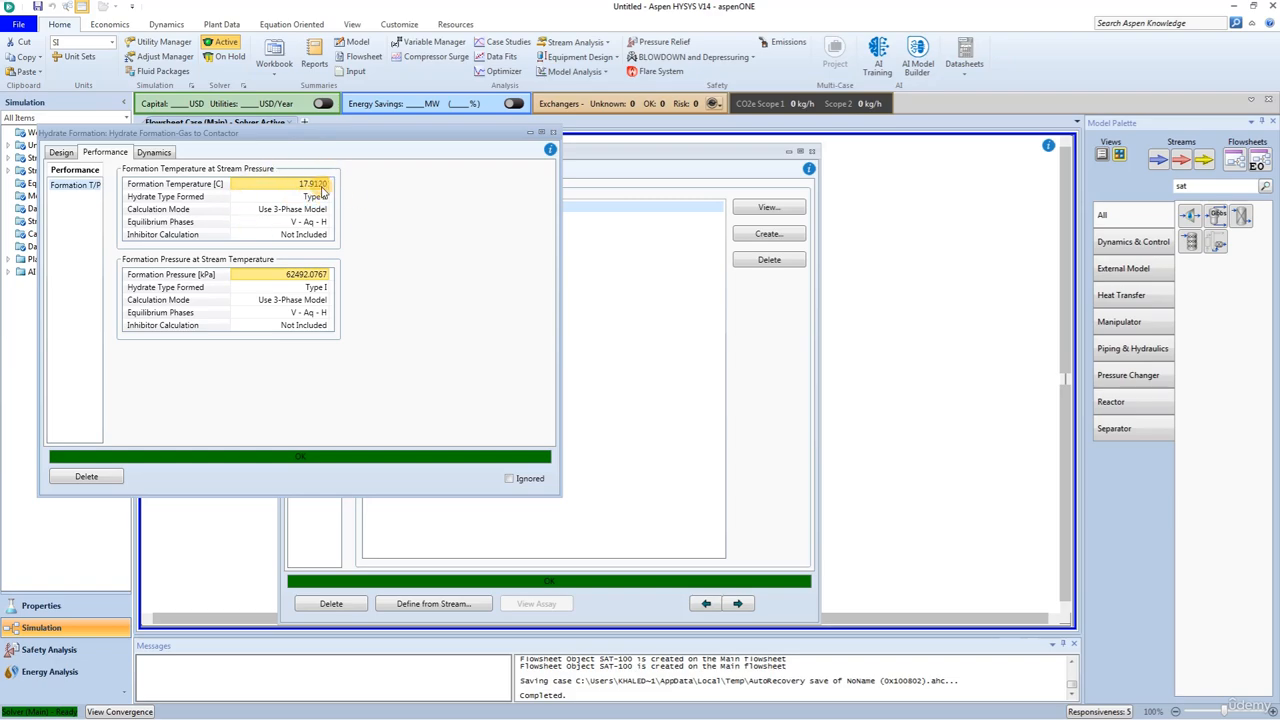
pyautogui.click(552, 132)
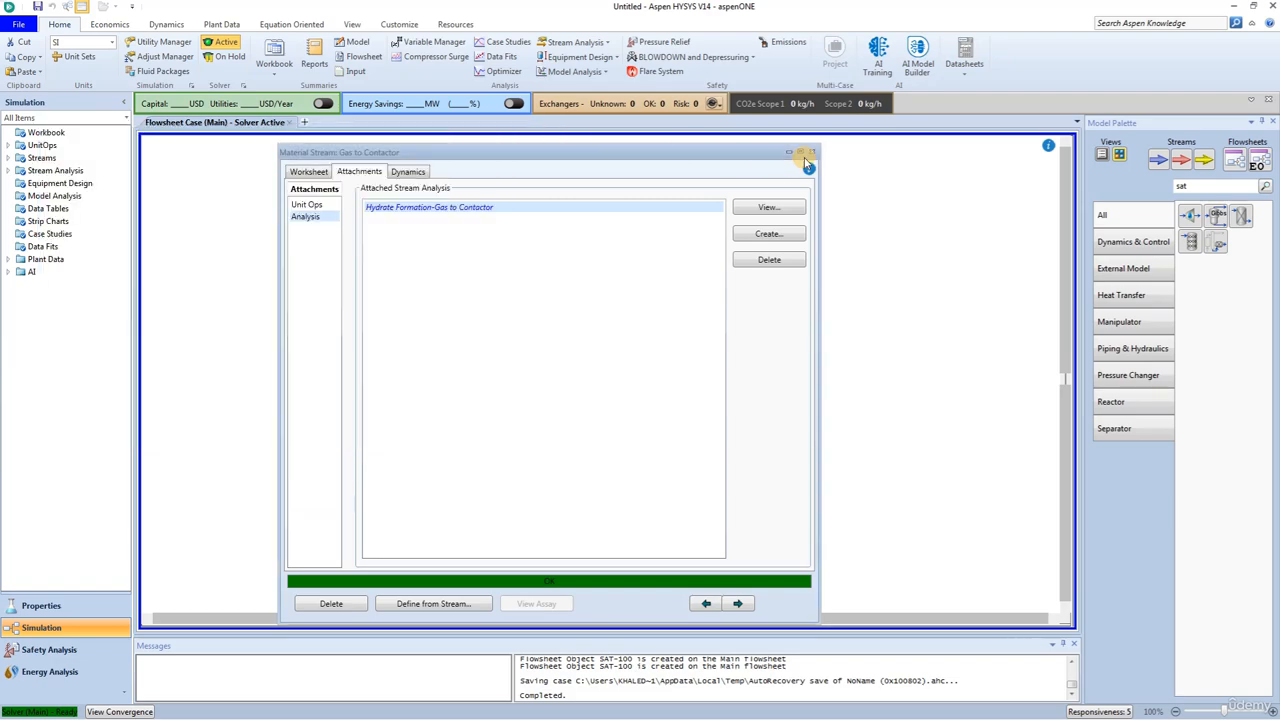
pyautogui.click(811, 154)
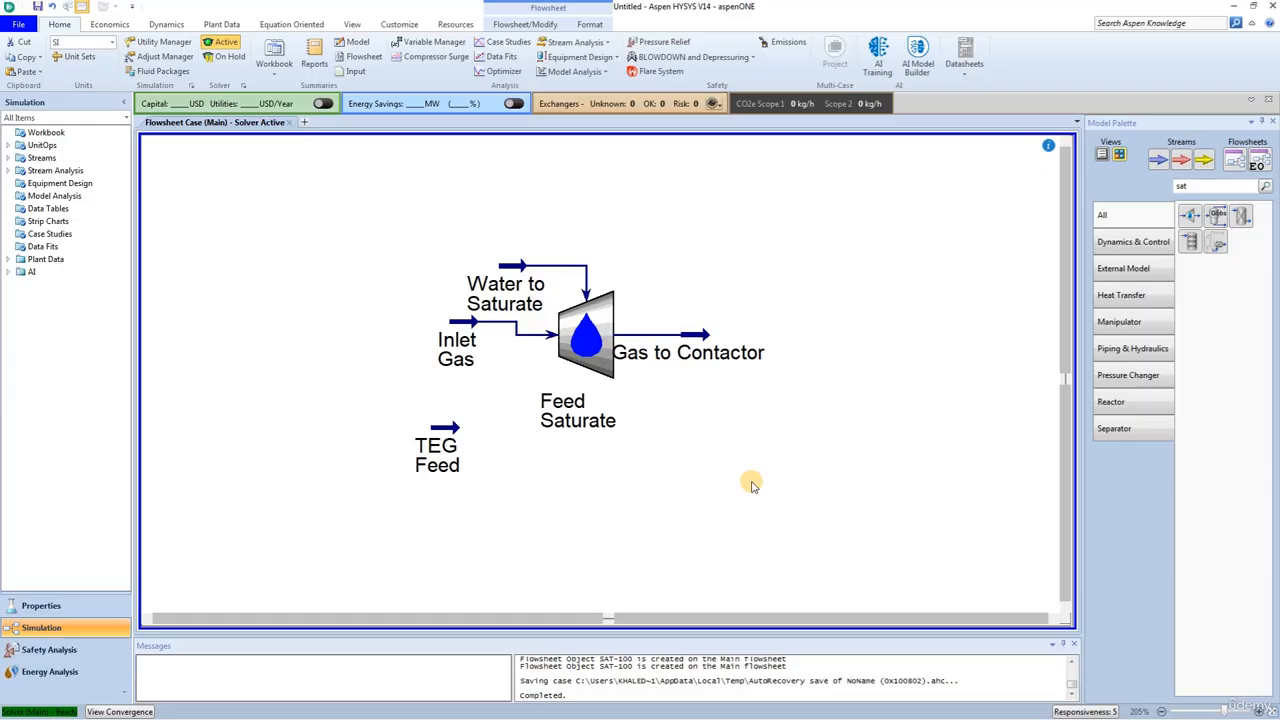
# Step: Find the absorber column in the model library and place it to the right of the Gas to Contactor stream
pyautogui.doubleClick(1224, 187)
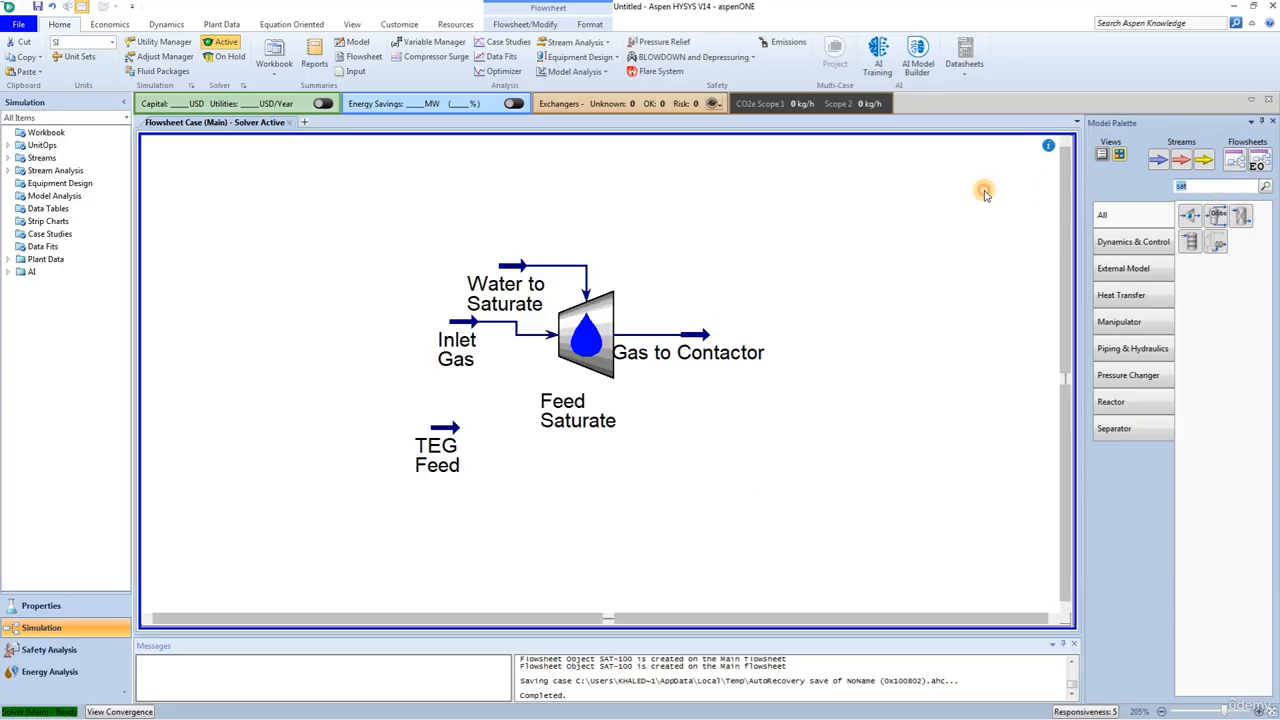
pyautogui.write('ab')
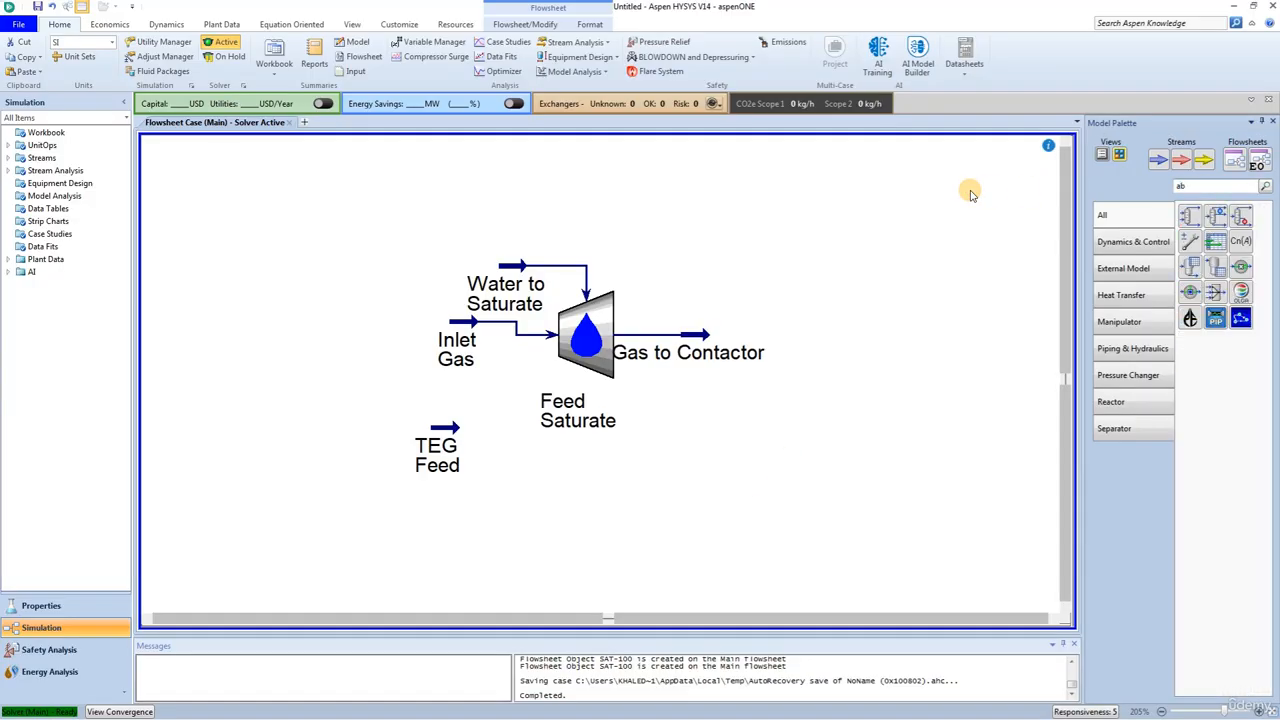
pyautogui.write('s')
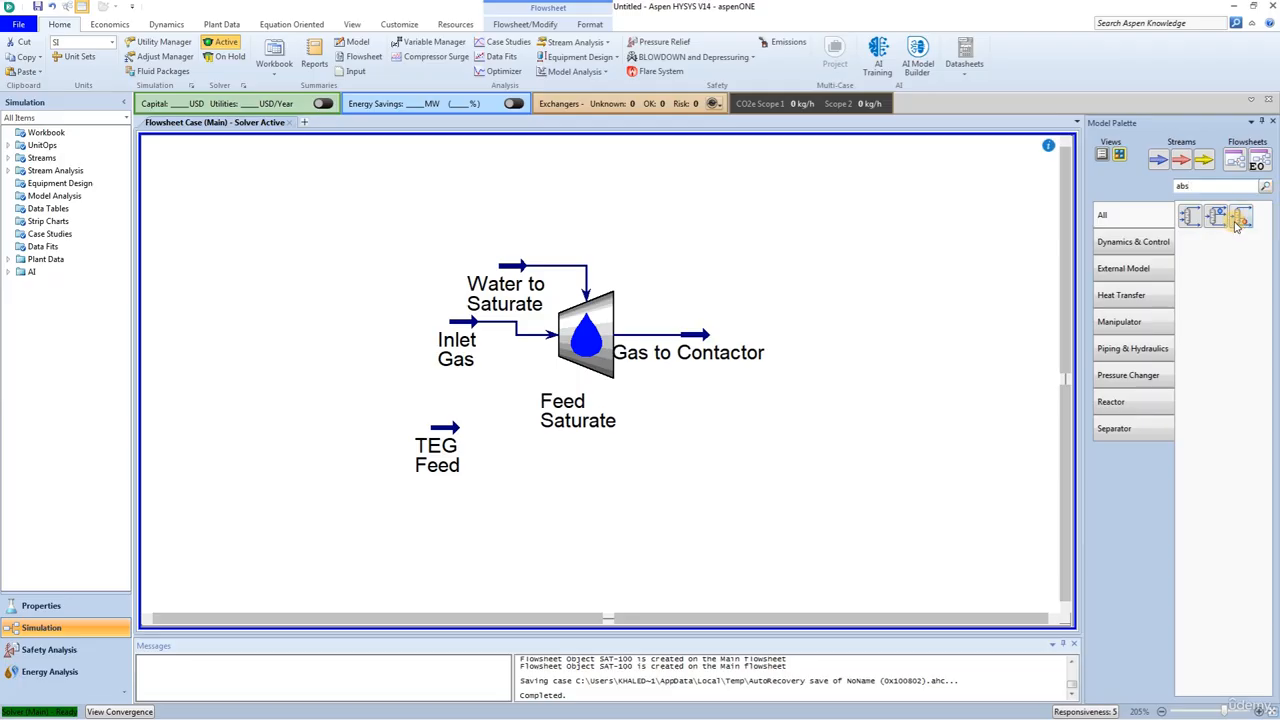
pyautogui.moveTo(1189, 217); pyautogui.dragTo(778, 488)
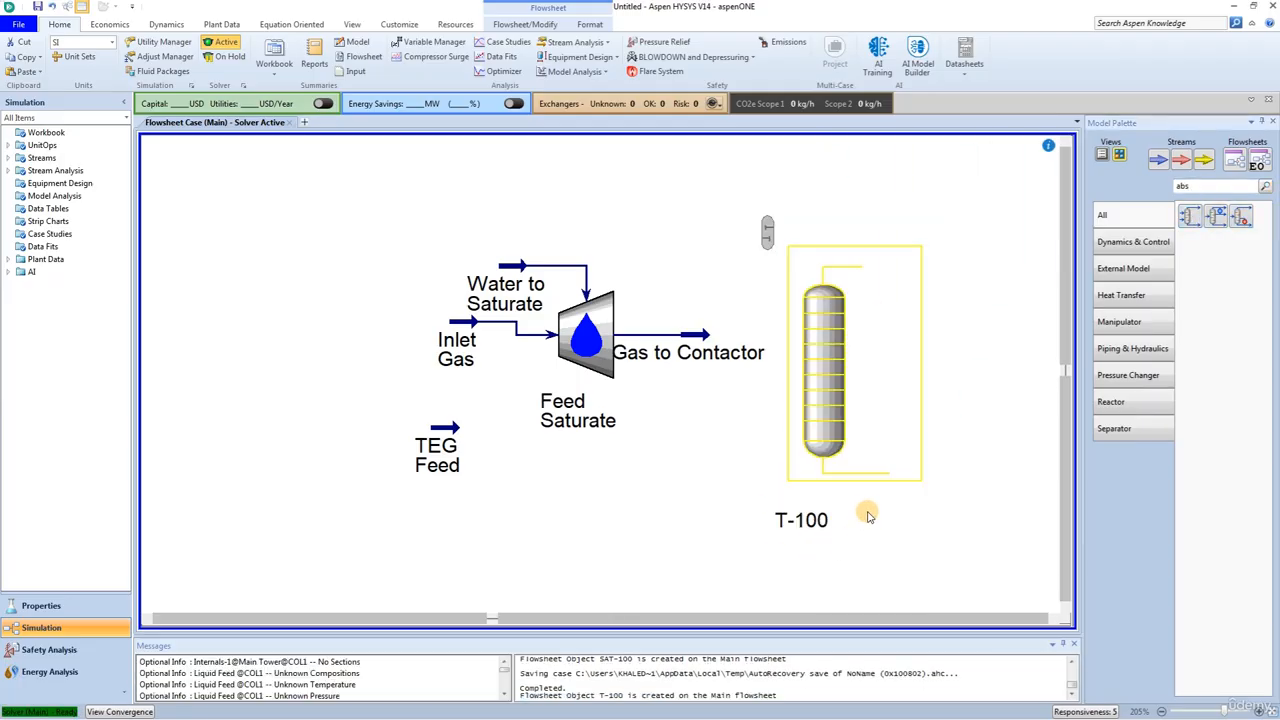
# Step: Name the absorber column TEG Contactor and set its number of stages to 8
pyautogui.doubleClick(830, 378)
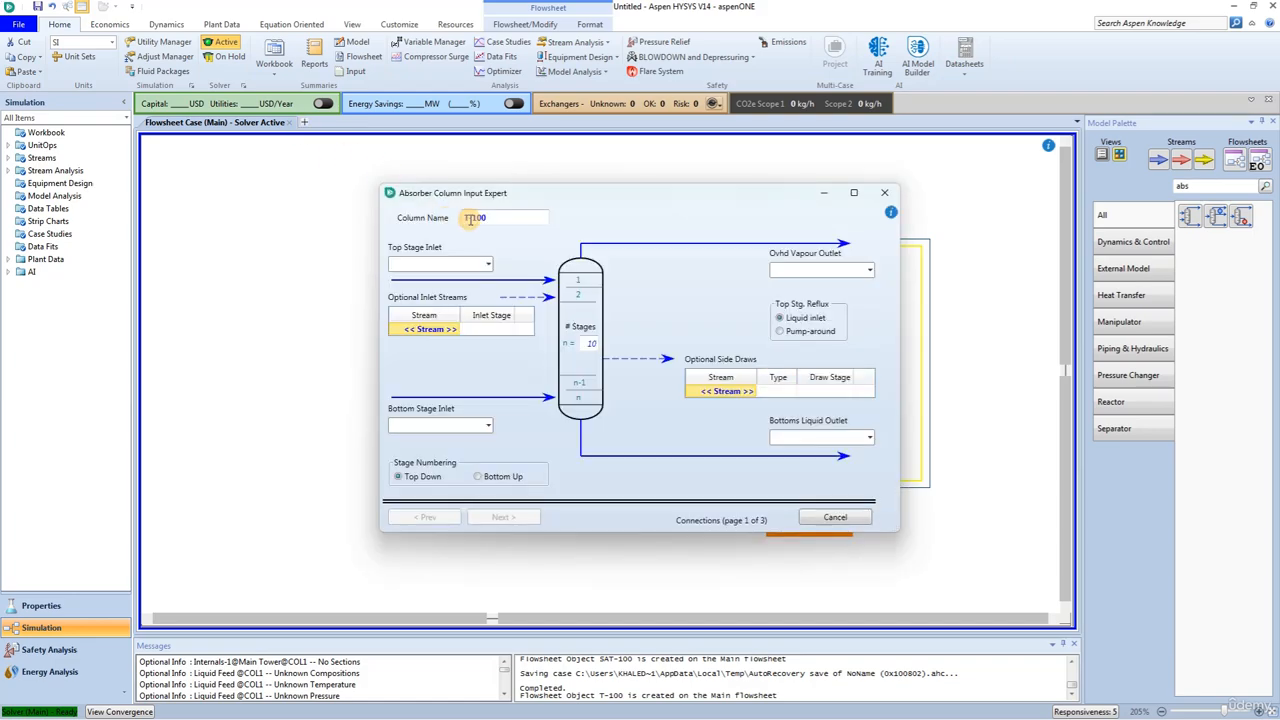
pyautogui.click(510, 216)
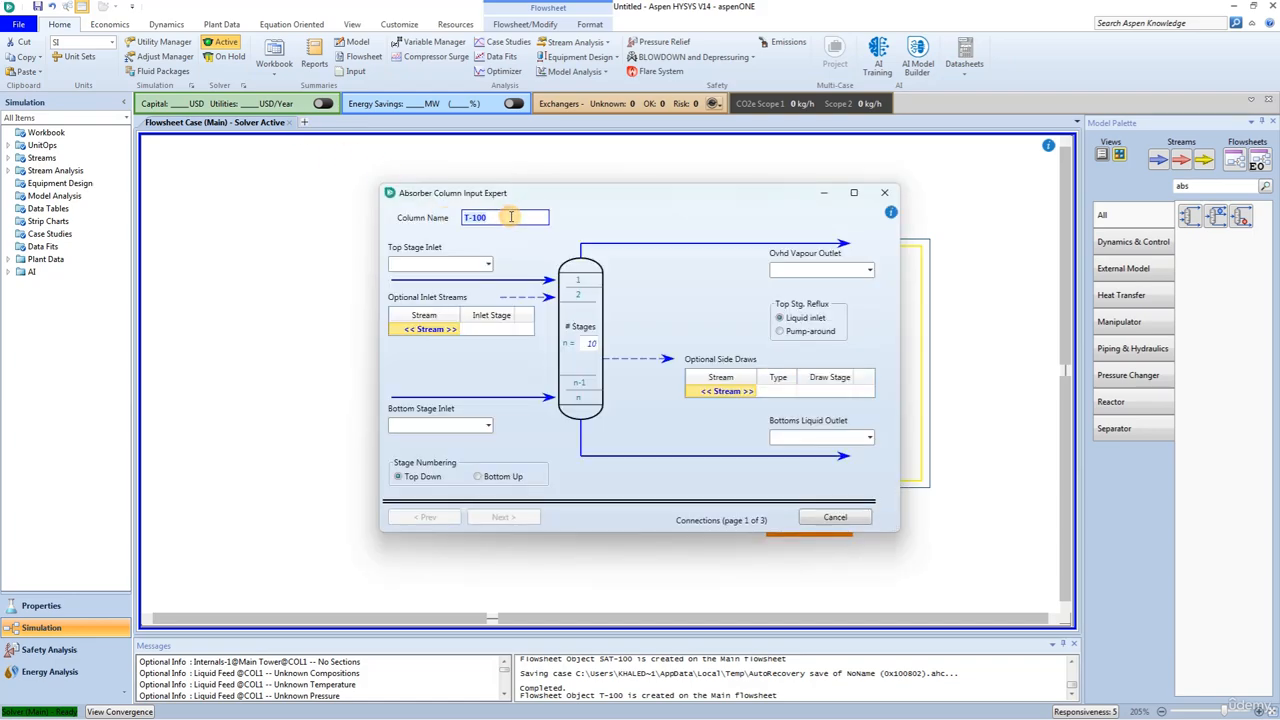
pyautogui.write('TEG Contactor')
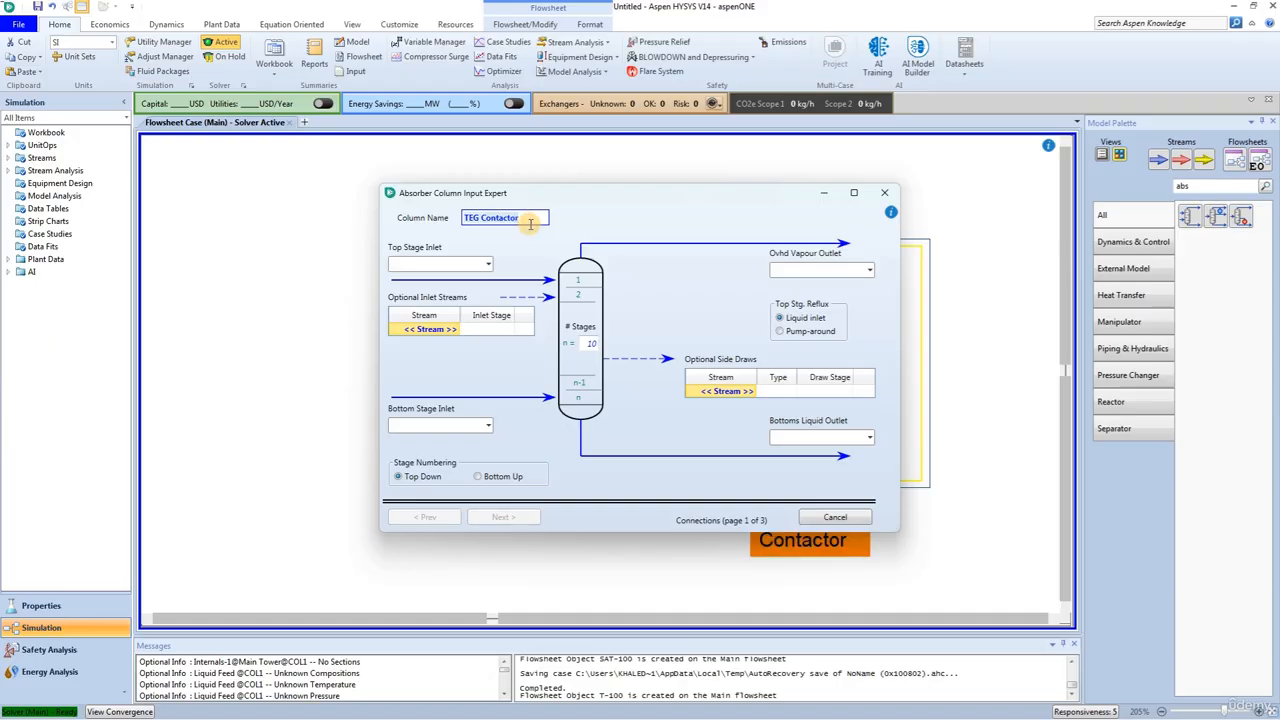
pyautogui.click(587, 343)
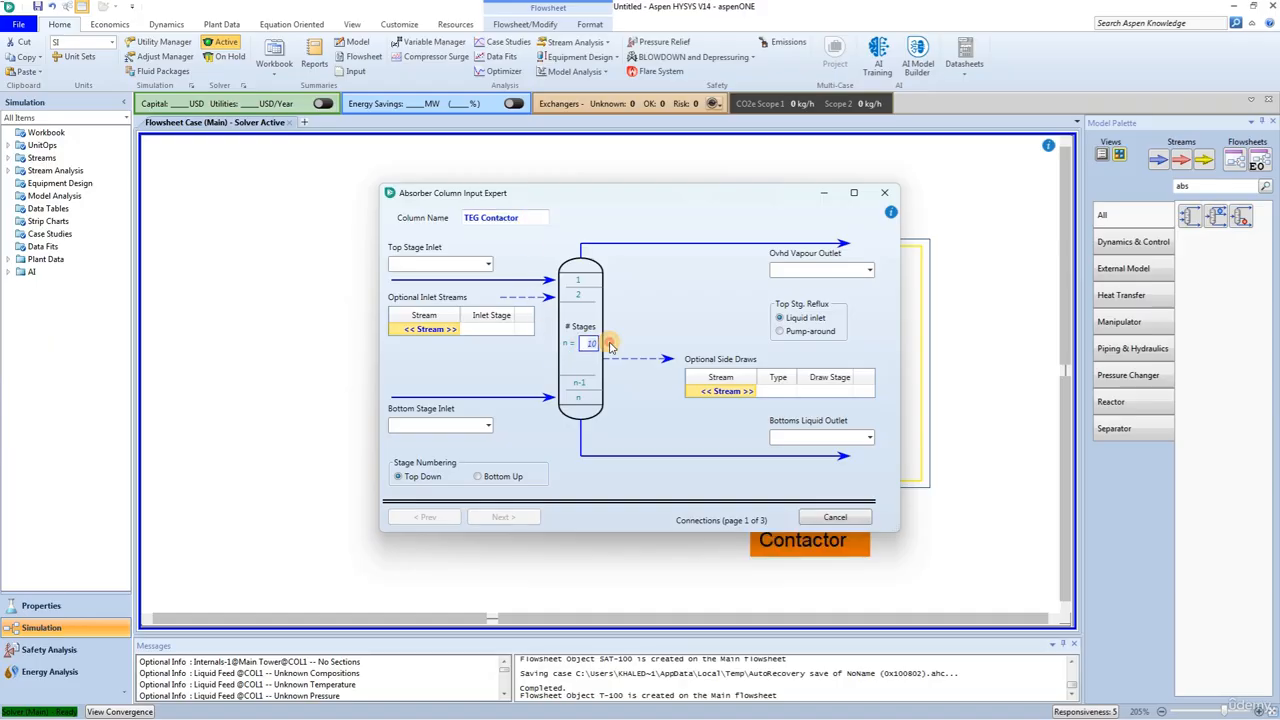
pyautogui.write('8')
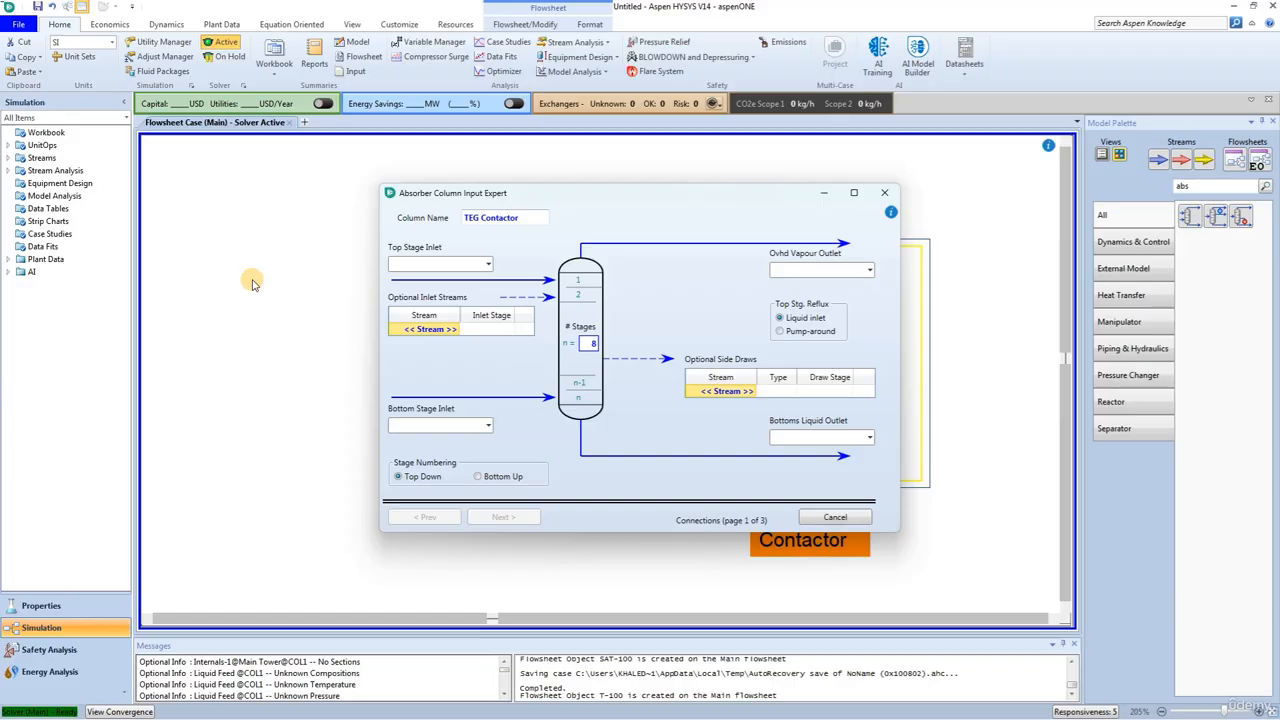
# Step: Connect TEG Feed as the column's top stage inlet and Gas to Contactor as its bottom stage inlet
pyautogui.click(486, 266)
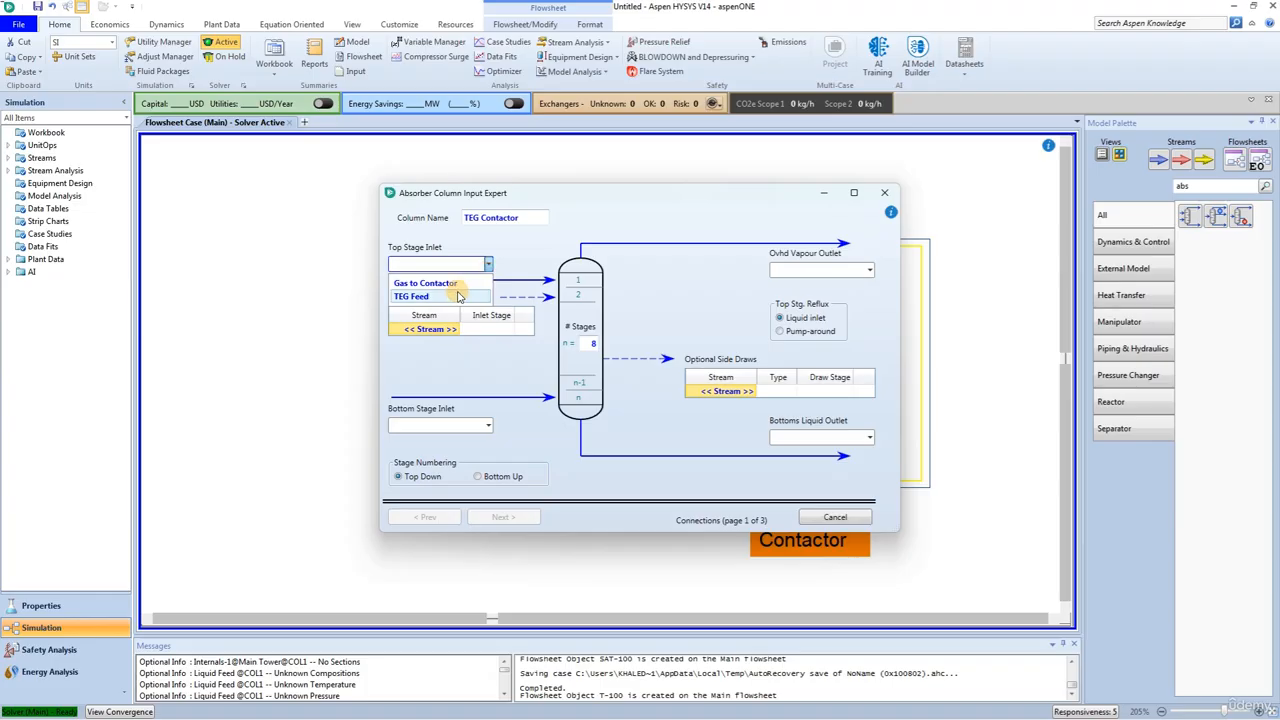
pyautogui.click(456, 295)
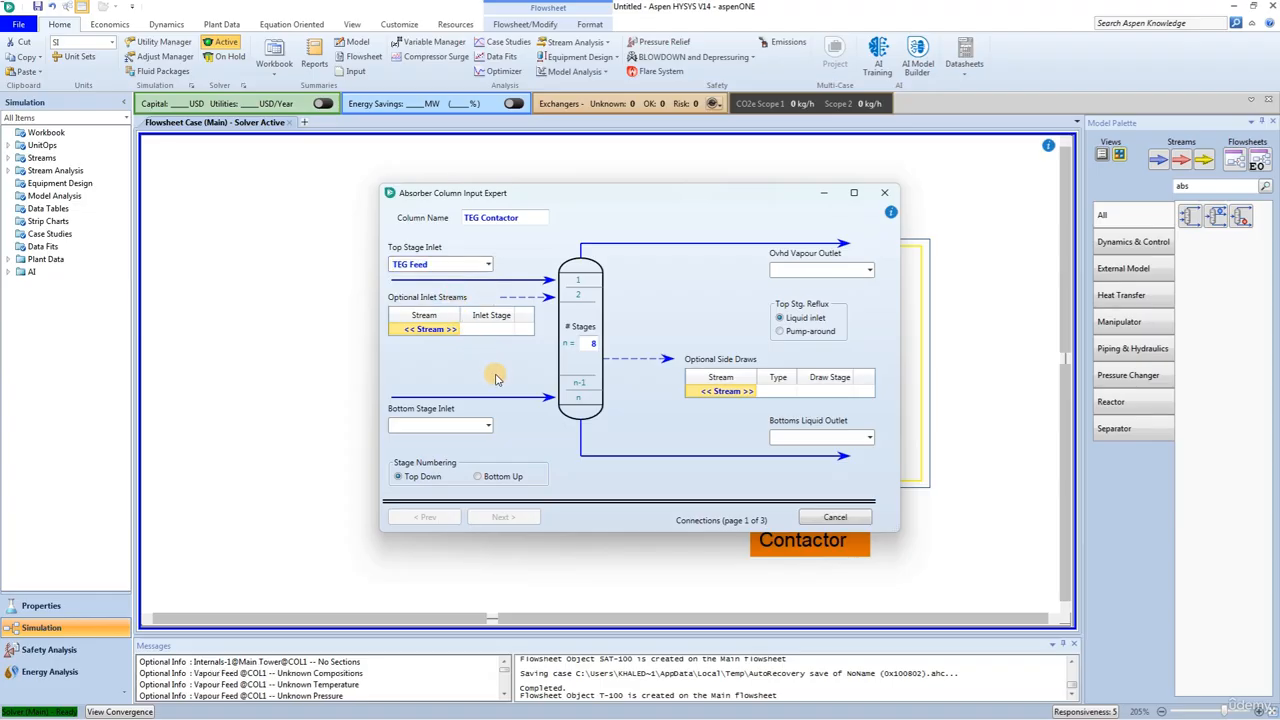
pyautogui.click(482, 426)
pyautogui.click(470, 450)
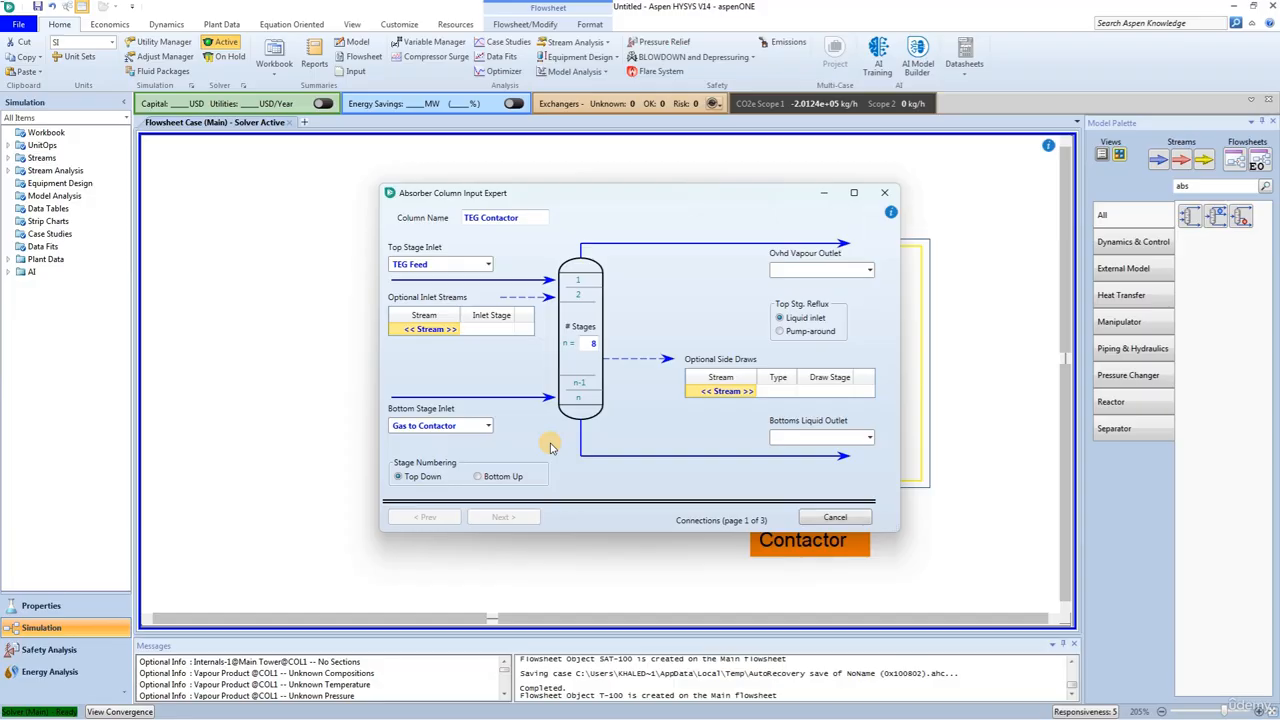
# Step: Create the column's overhead vapour outlet as Dry Gas and its bottoms liquid outlet as Rich TEG
pyautogui.click(766, 270)
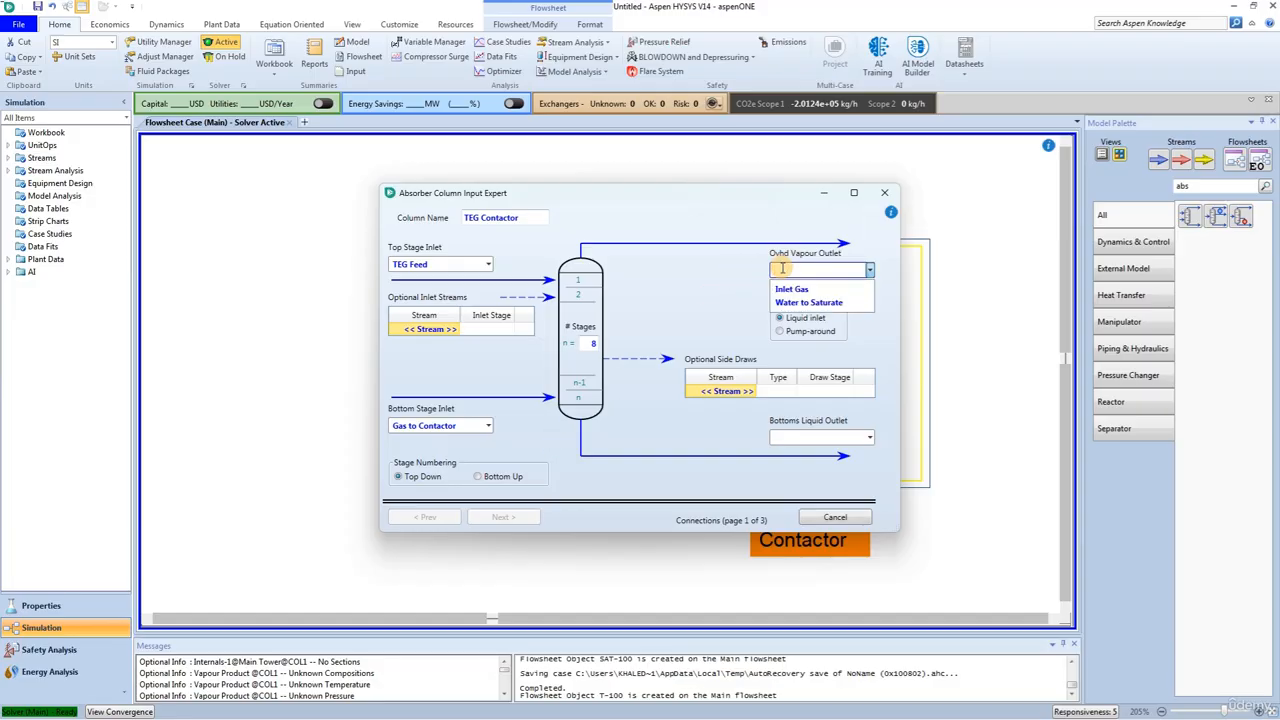
pyautogui.write('Dry Gas')
pyautogui.press('Return')
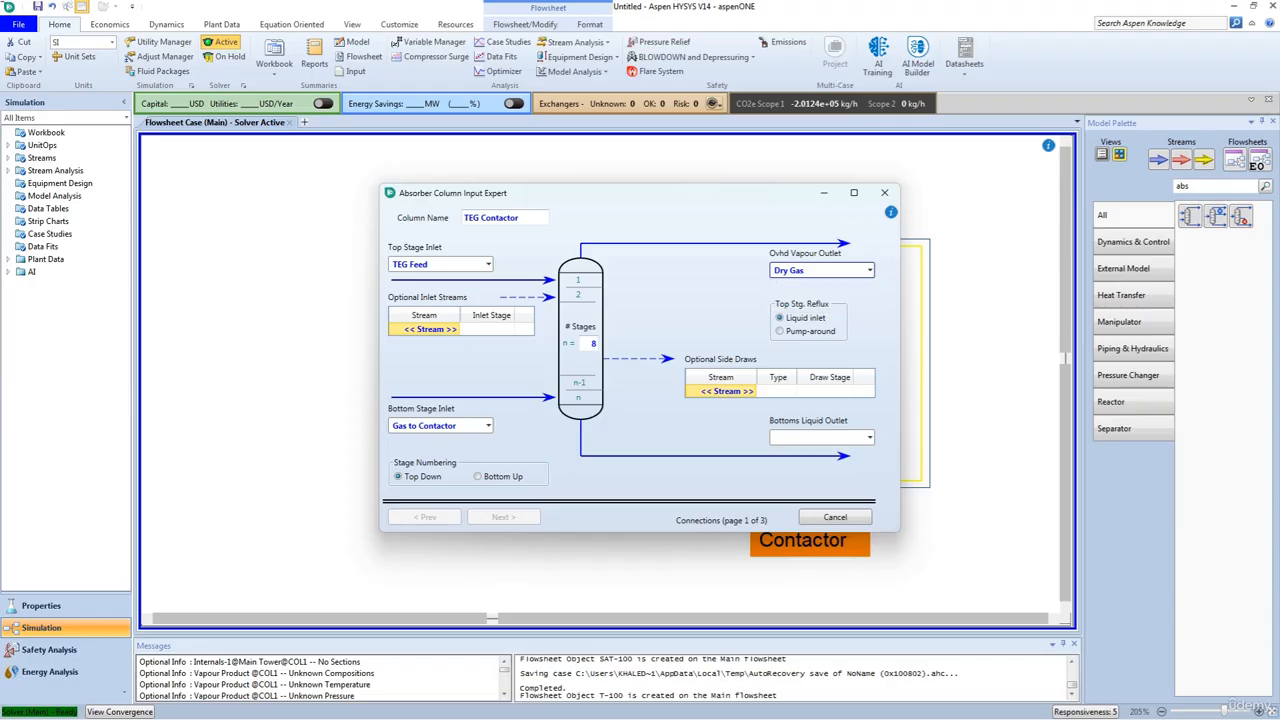
pyautogui.click(797, 438)
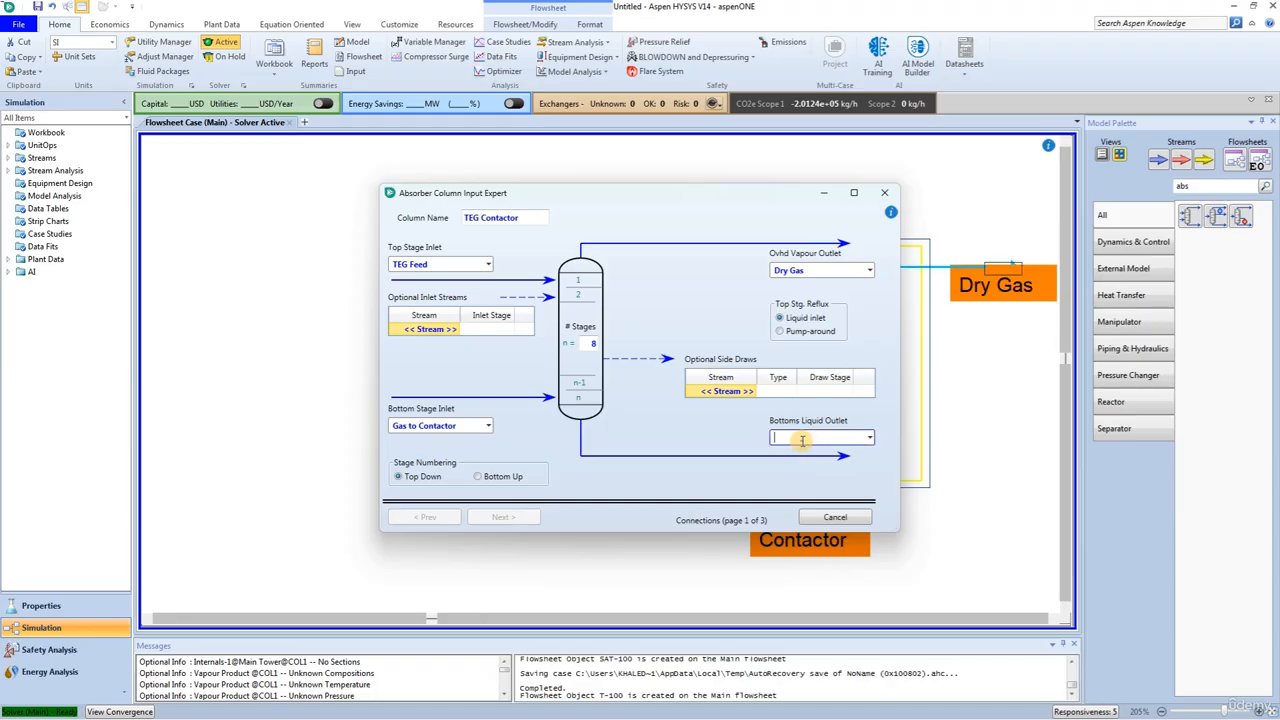
pyautogui.write('Ric')
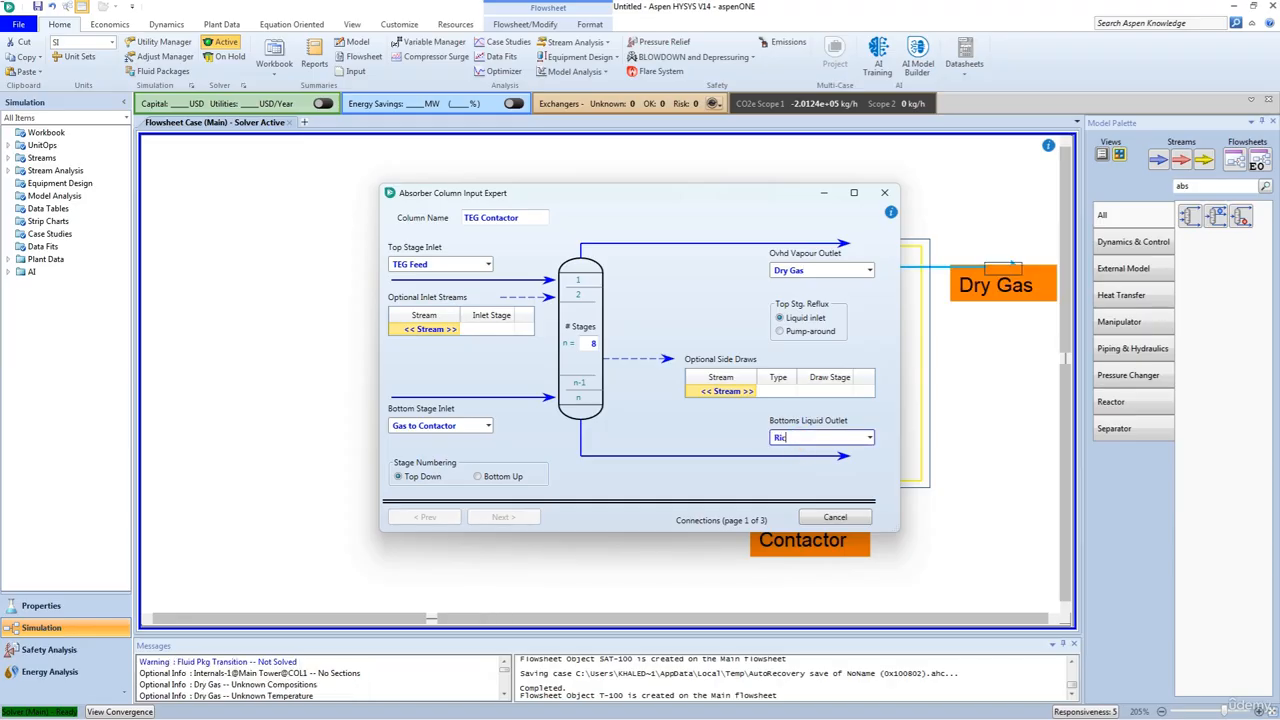
pyautogui.write('h TEG')
pyautogui.press('Return')
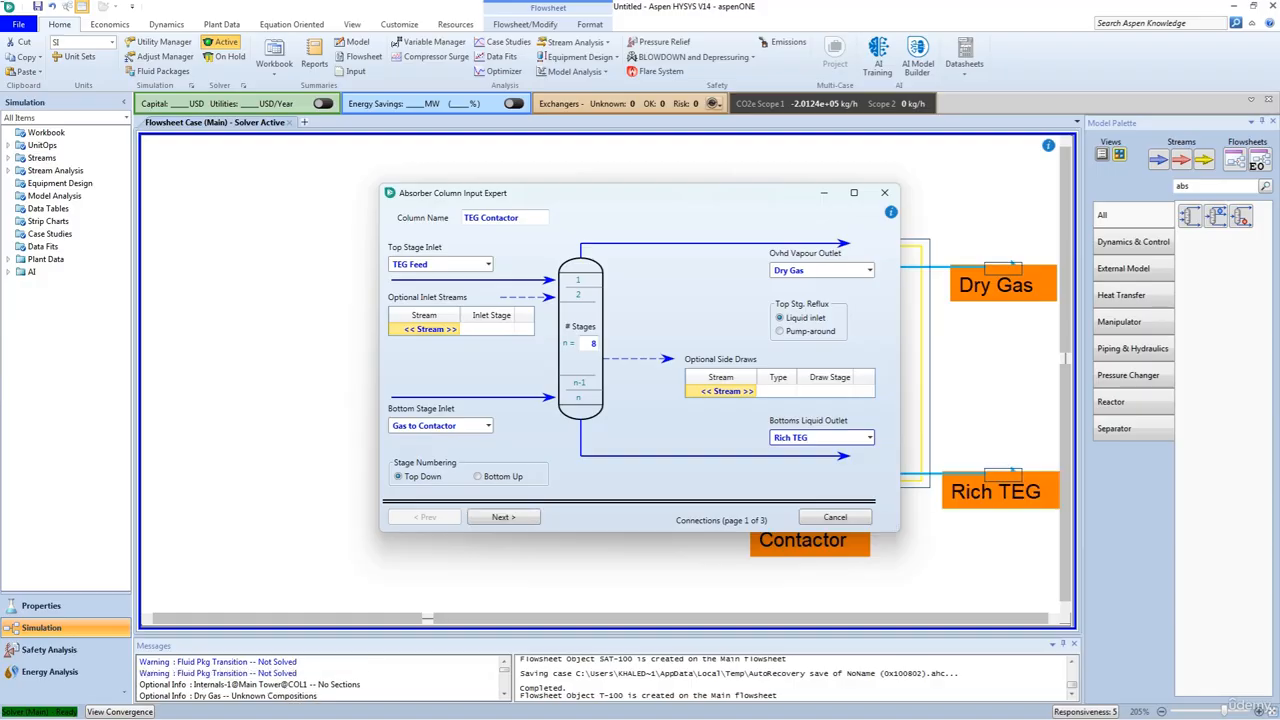
# Step: Set the column's top stage pressure to 6191 kPa and its bottom stage pressure to 6205 kPa
pyautogui.click(508, 517)
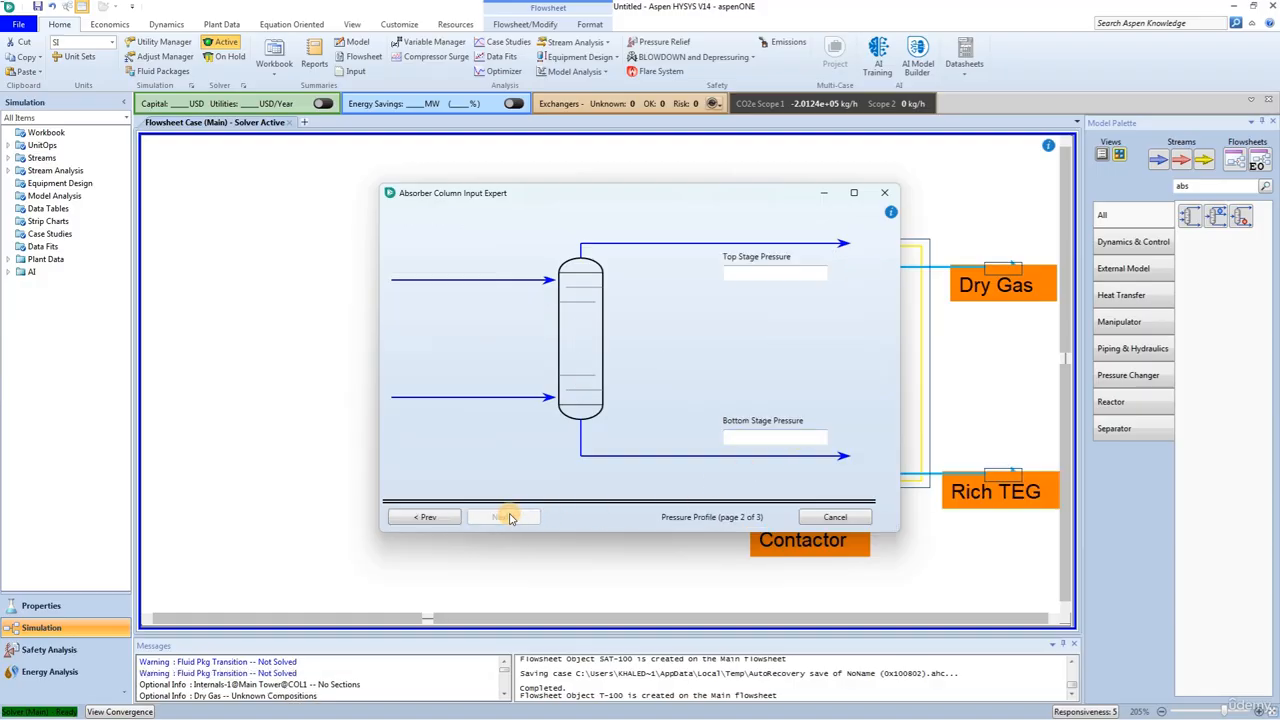
pyautogui.click(768, 276)
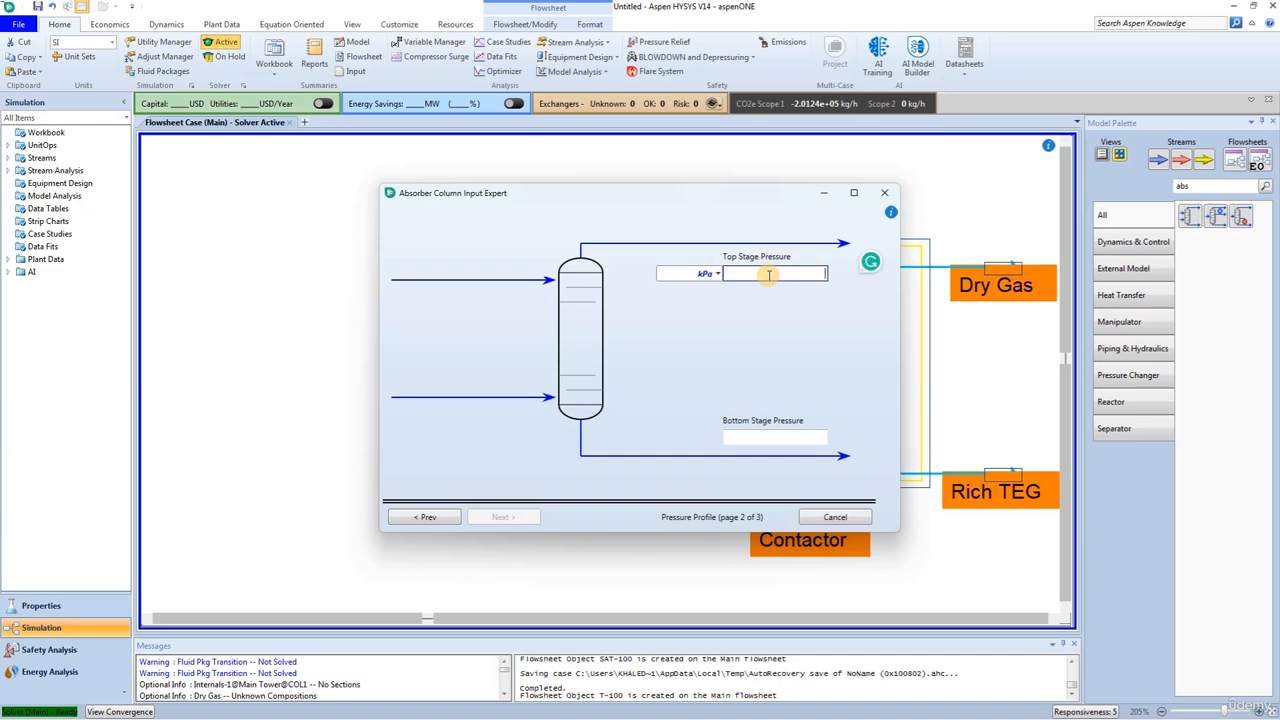
pyautogui.write('6191')
pyautogui.press('Return')
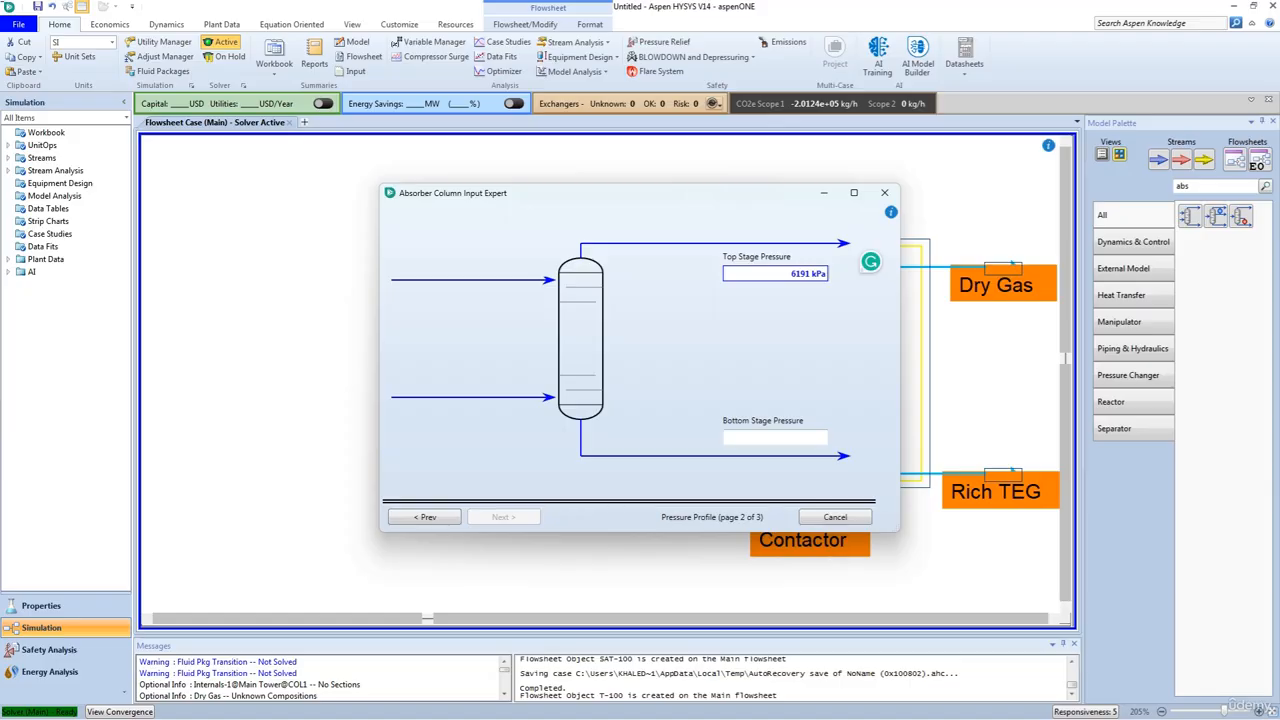
pyautogui.click(752, 437)
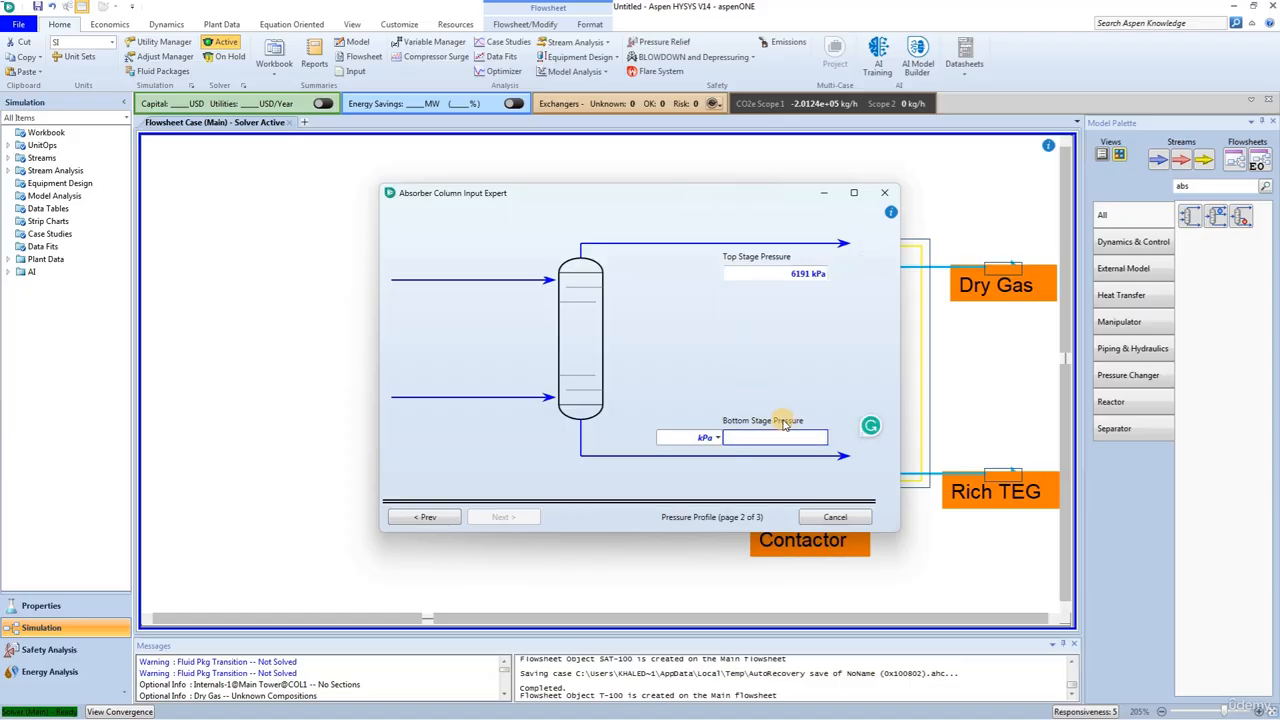
pyautogui.write('6205')
pyautogui.press('Return')
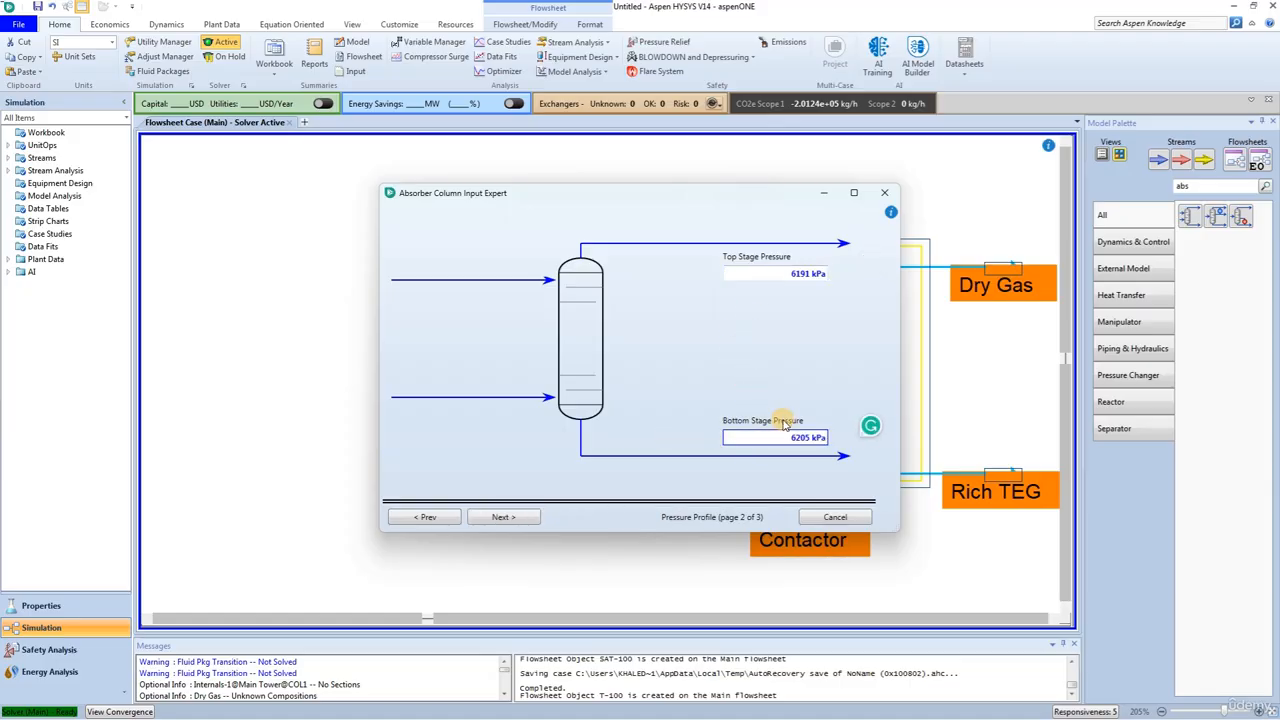
# Step: Finish the column setup without temperature estimates, run the TEG Contactor and close its window
pyautogui.click(505, 518)
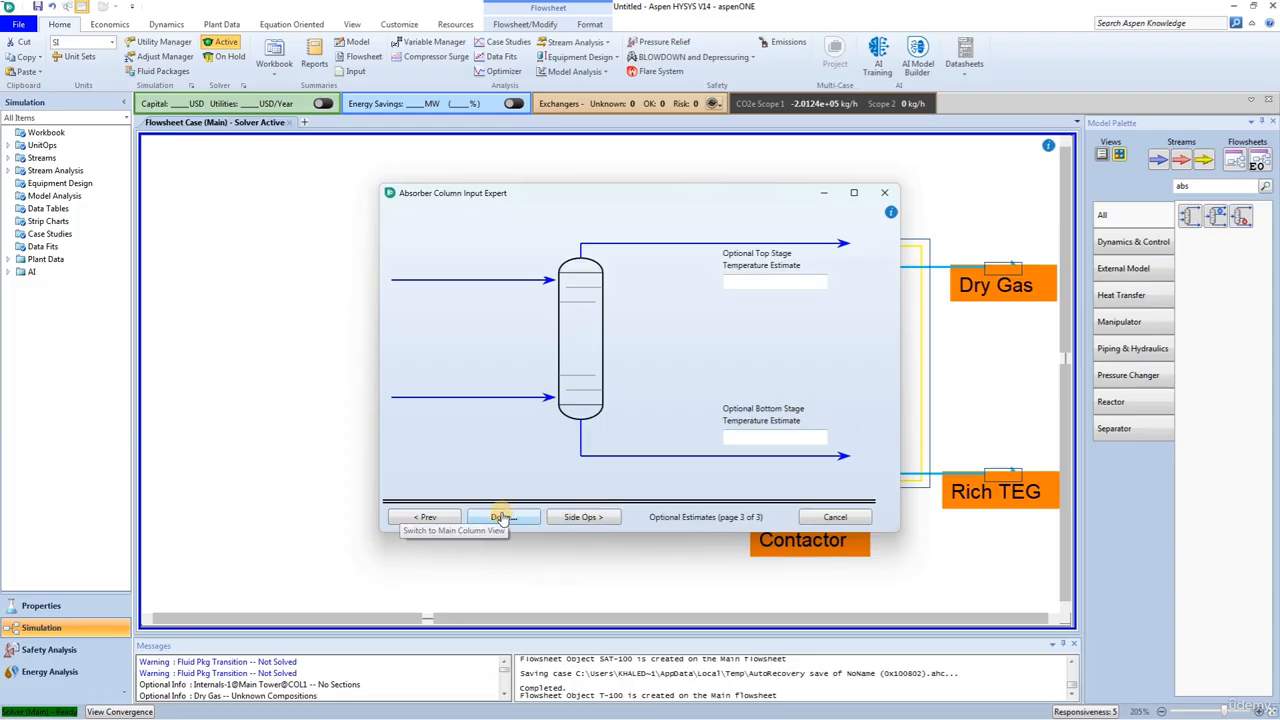
pyautogui.click(500, 517)
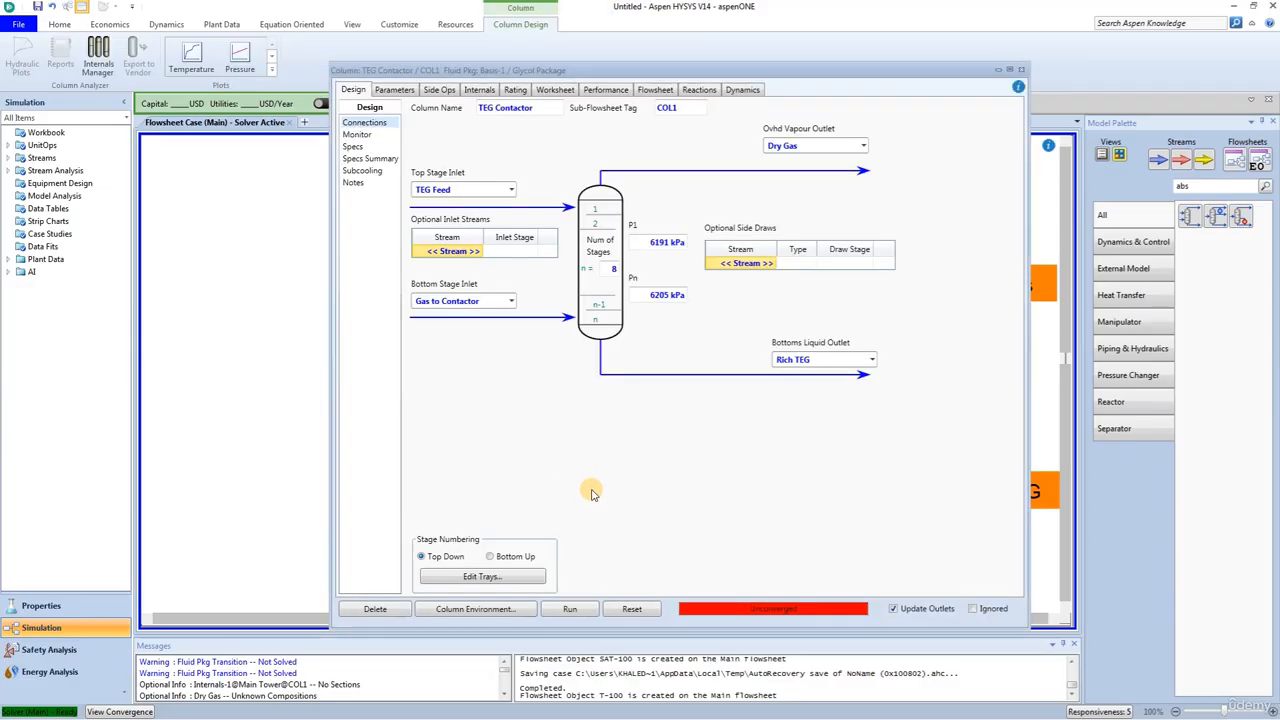
pyautogui.click(570, 611)
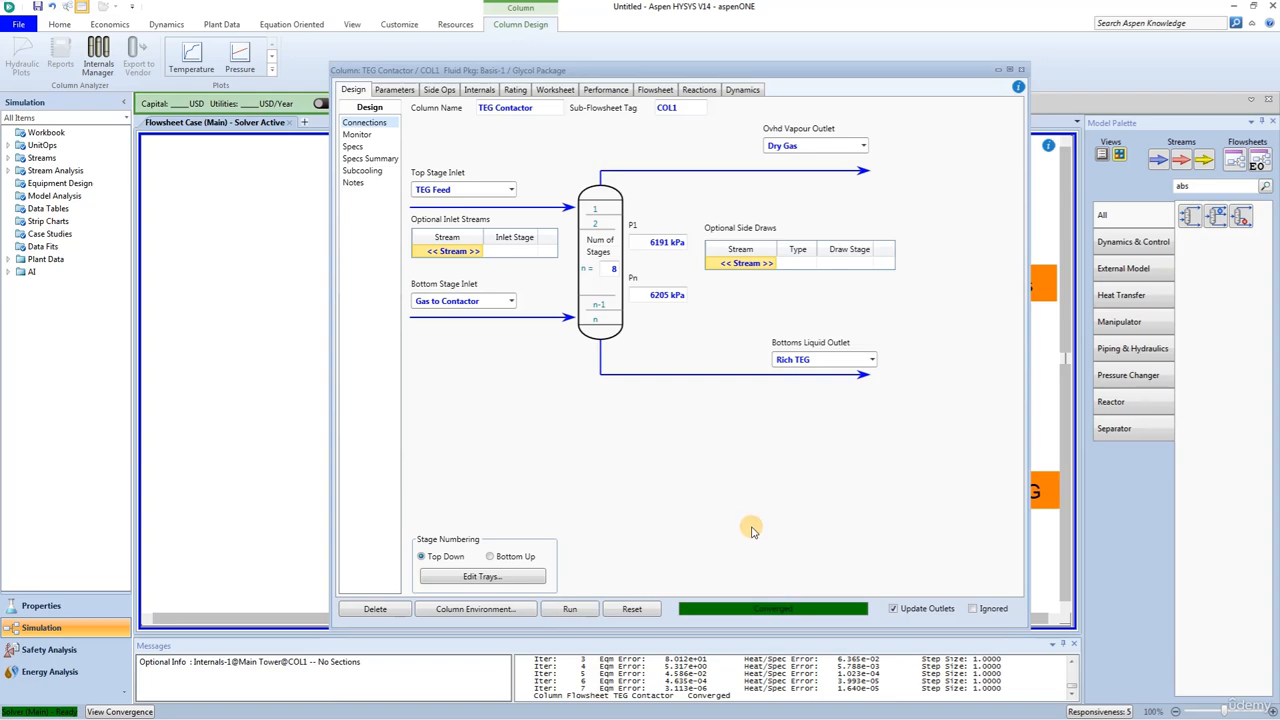
pyautogui.click(1022, 72)
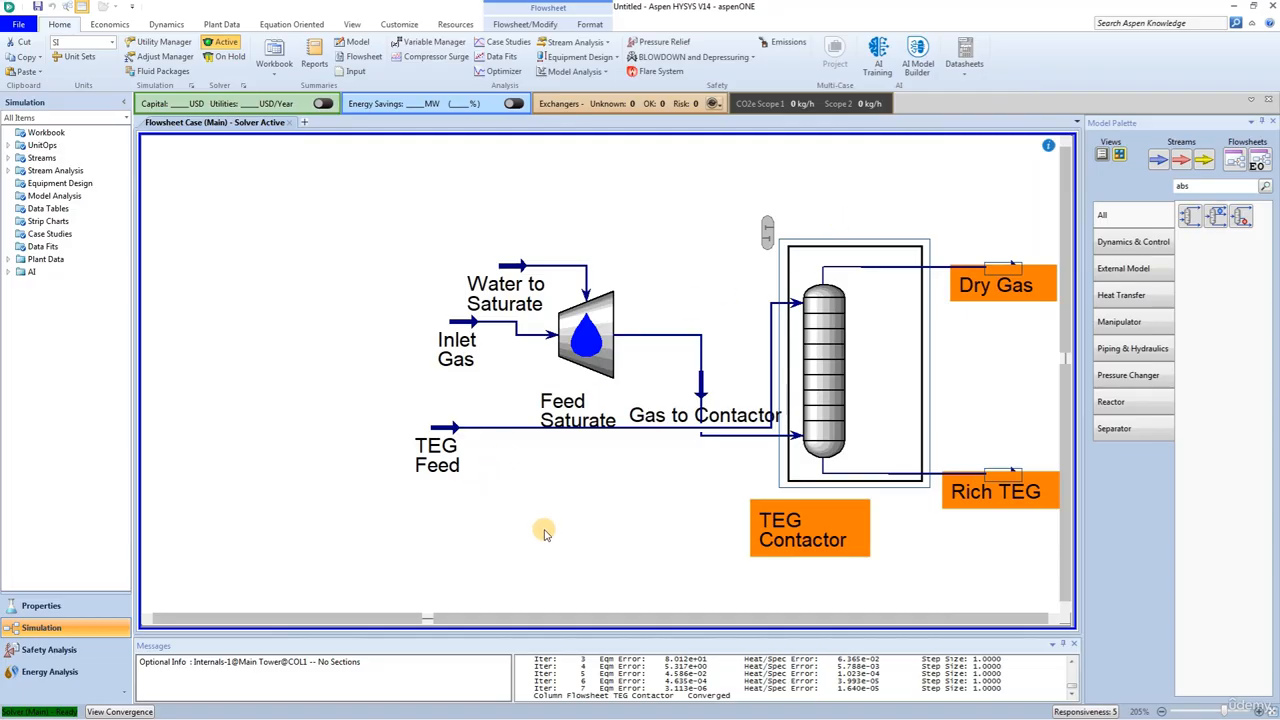
# Step: Move the whole flowsheet to the left to free space beyond the Dry Gas and Rich TEG streams
pyautogui.scroll(-5, 904, 565)
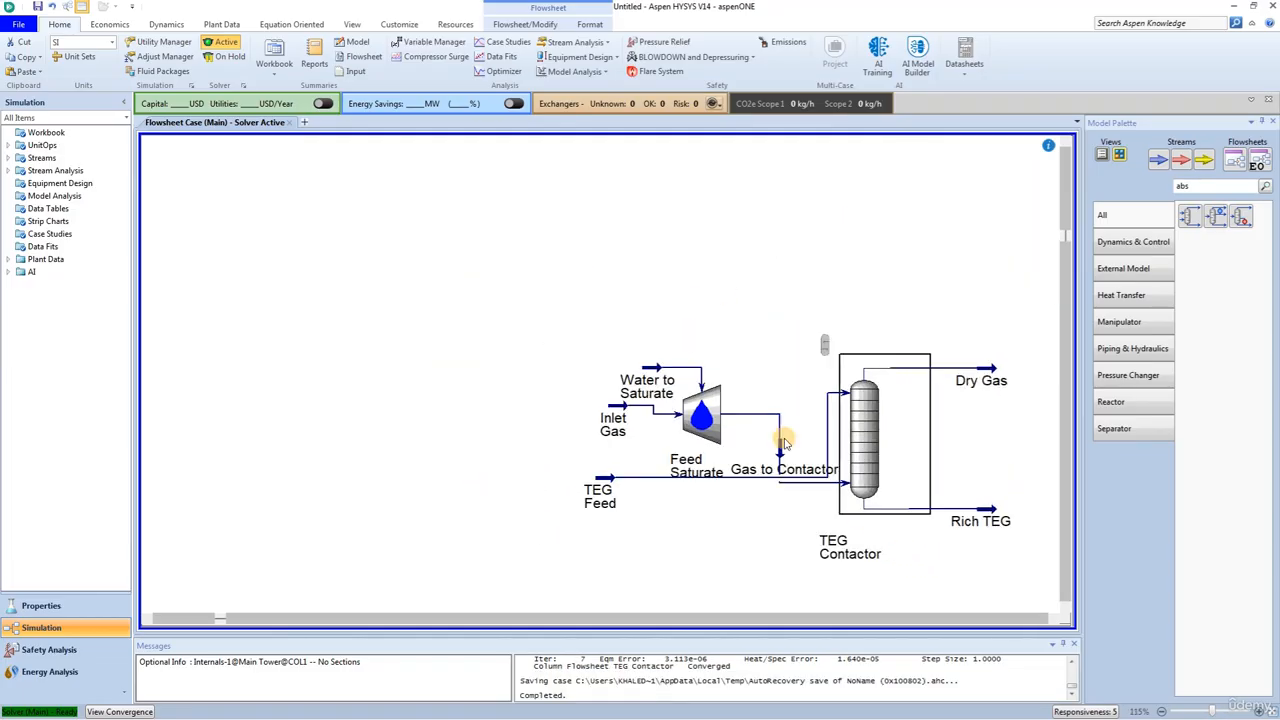
pyautogui.moveTo(443, 238); pyautogui.dragTo(1038, 584)
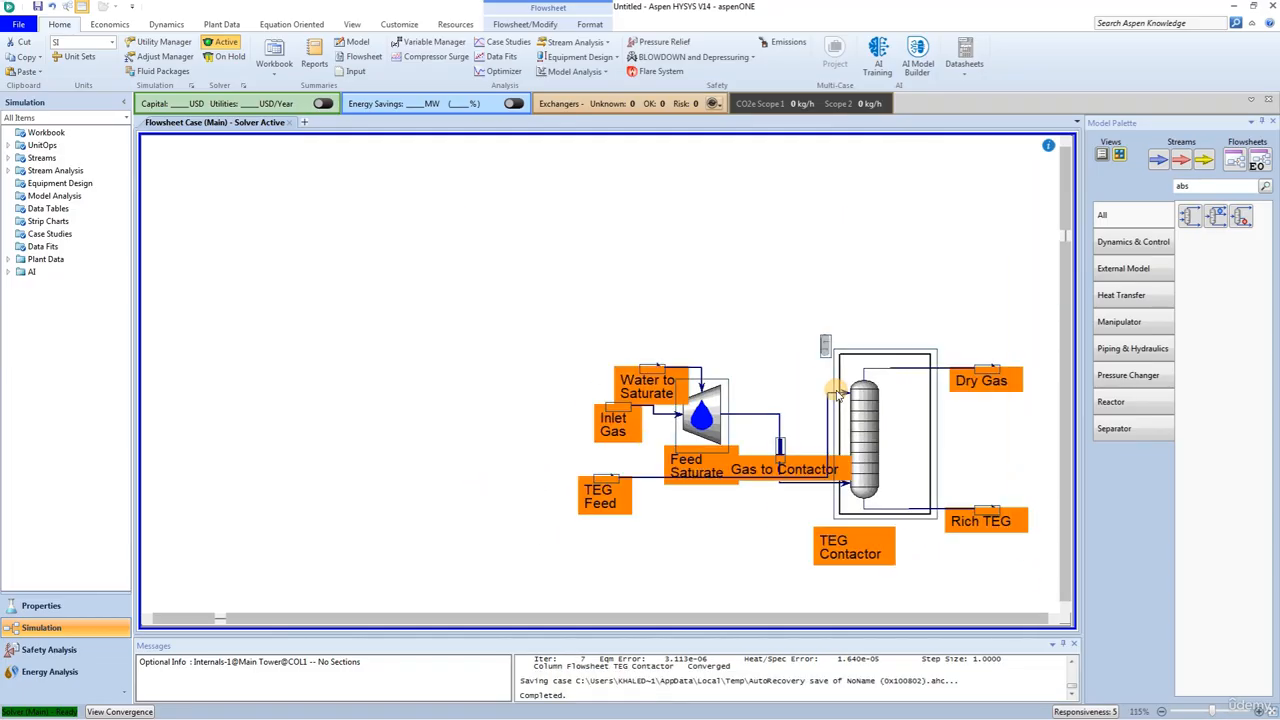
pyautogui.moveTo(852, 440); pyautogui.dragTo(465, 390)
pyautogui.click(662, 550)
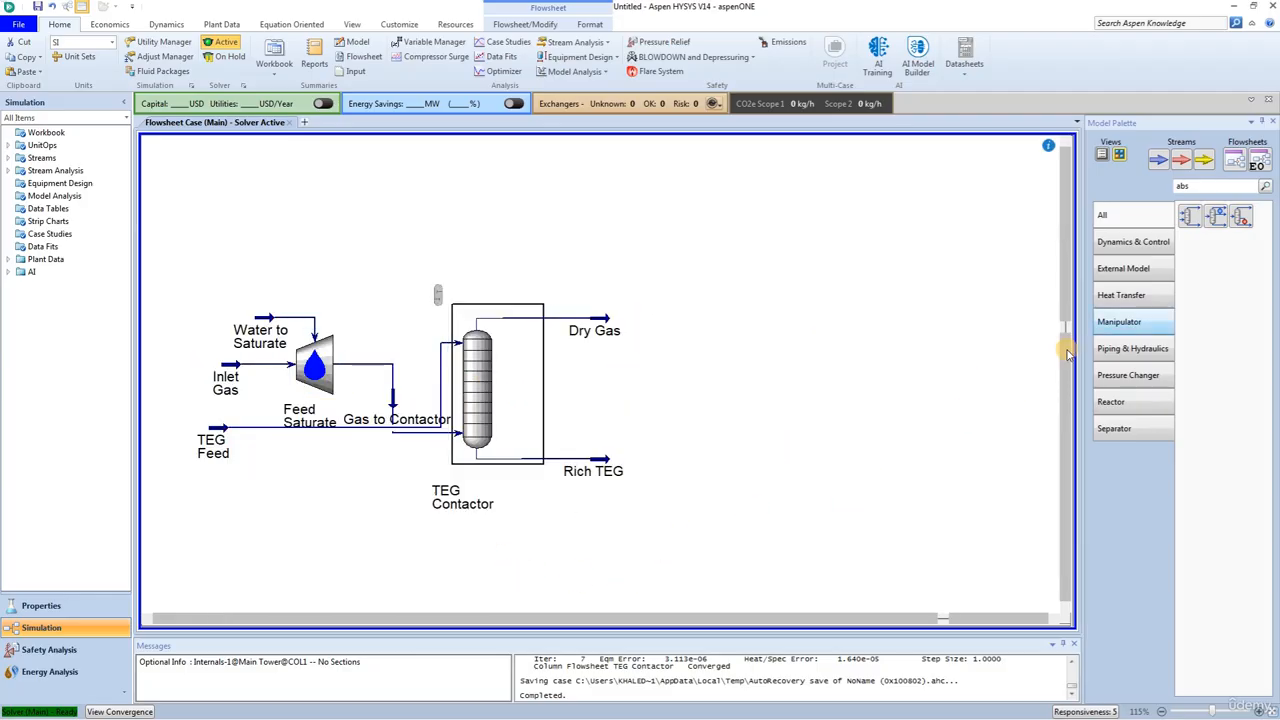
# Step: Find the valve in the model library and place it to the right of the Rich TEG stream
pyautogui.moveTo(1194, 189); pyautogui.dragTo(1163, 188)
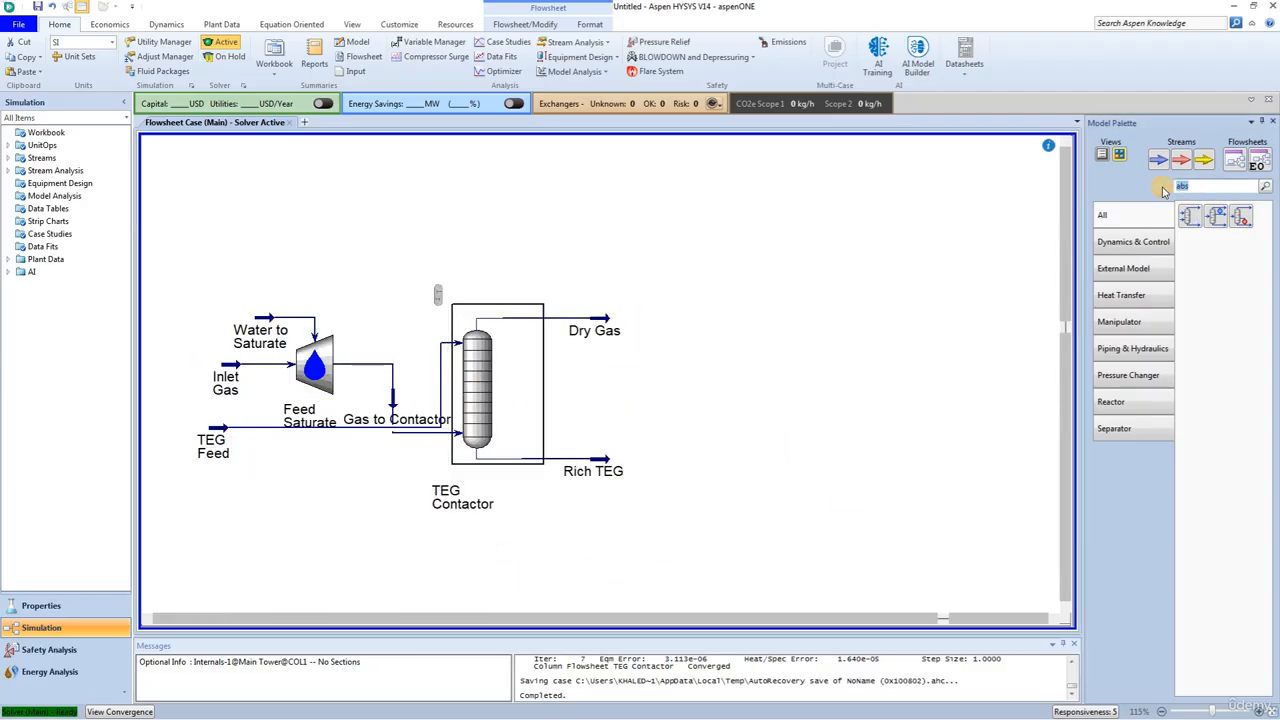
pyautogui.write('va')
pyautogui.click(1190, 216)
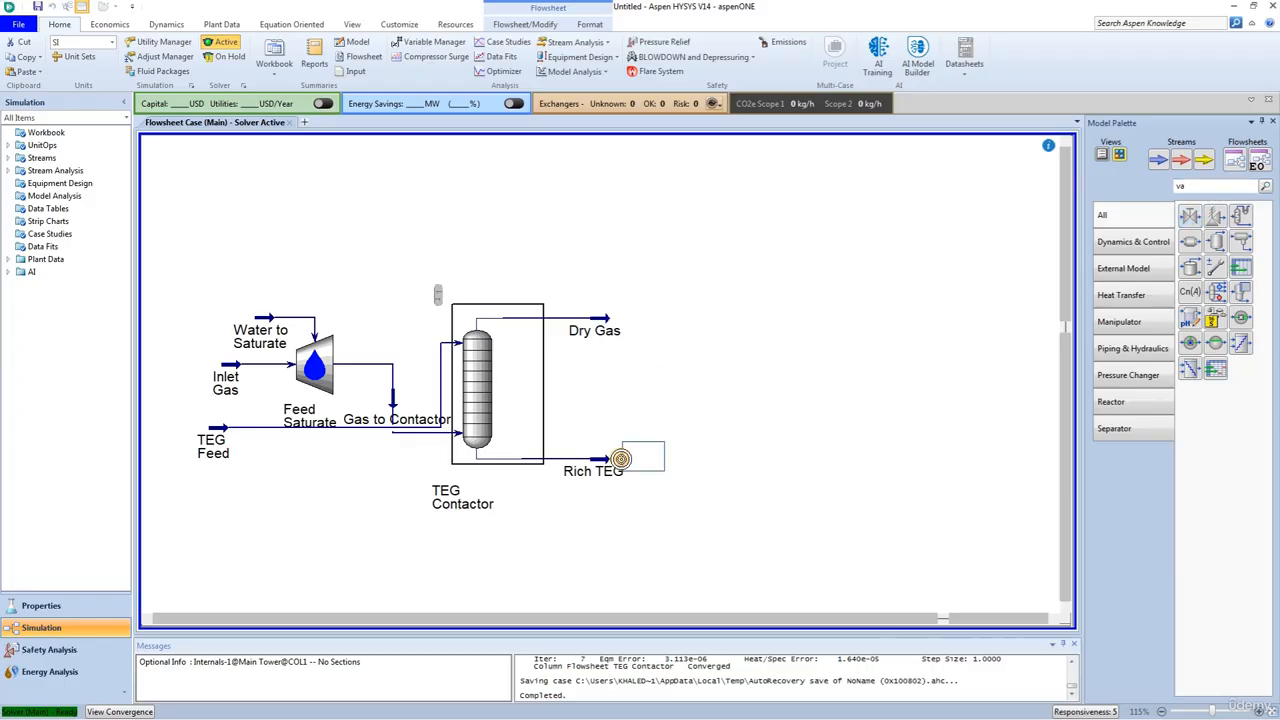
pyautogui.click(680, 474)
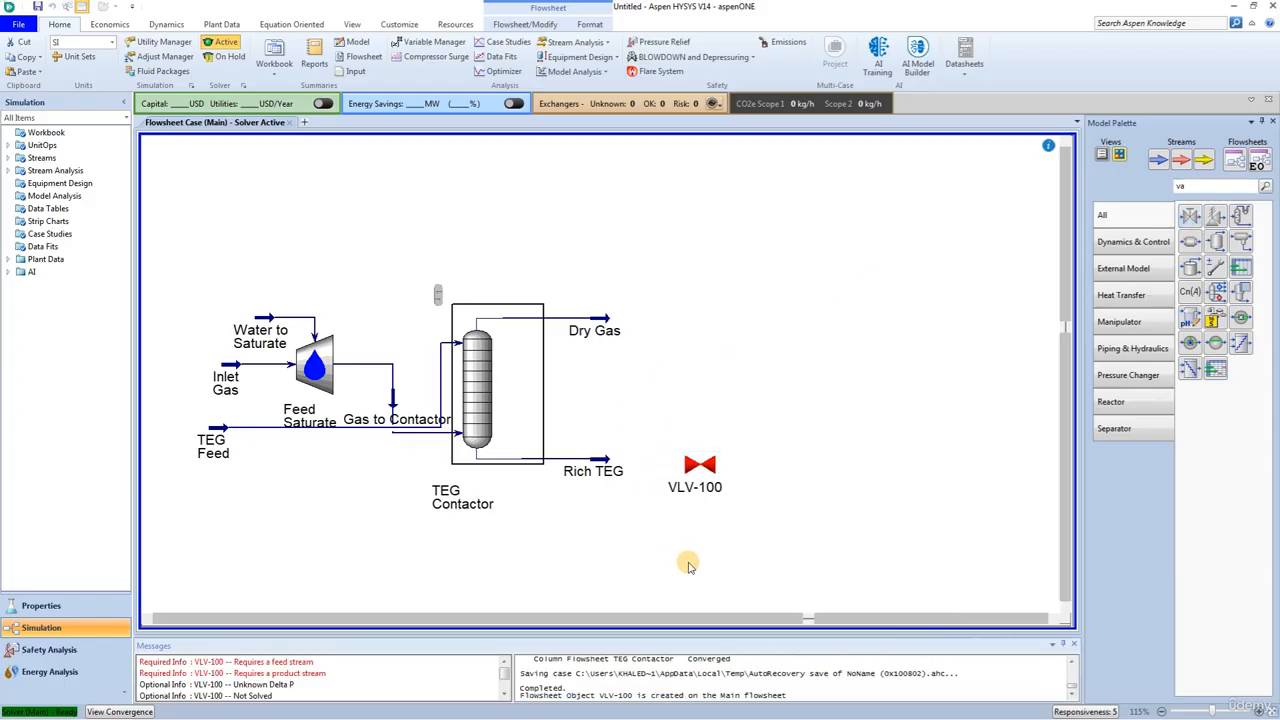
# Step: Connect the valve with Rich TEG as its inlet and a new outlet stream named LP TEG, and close its window
pyautogui.doubleClick(697, 470)
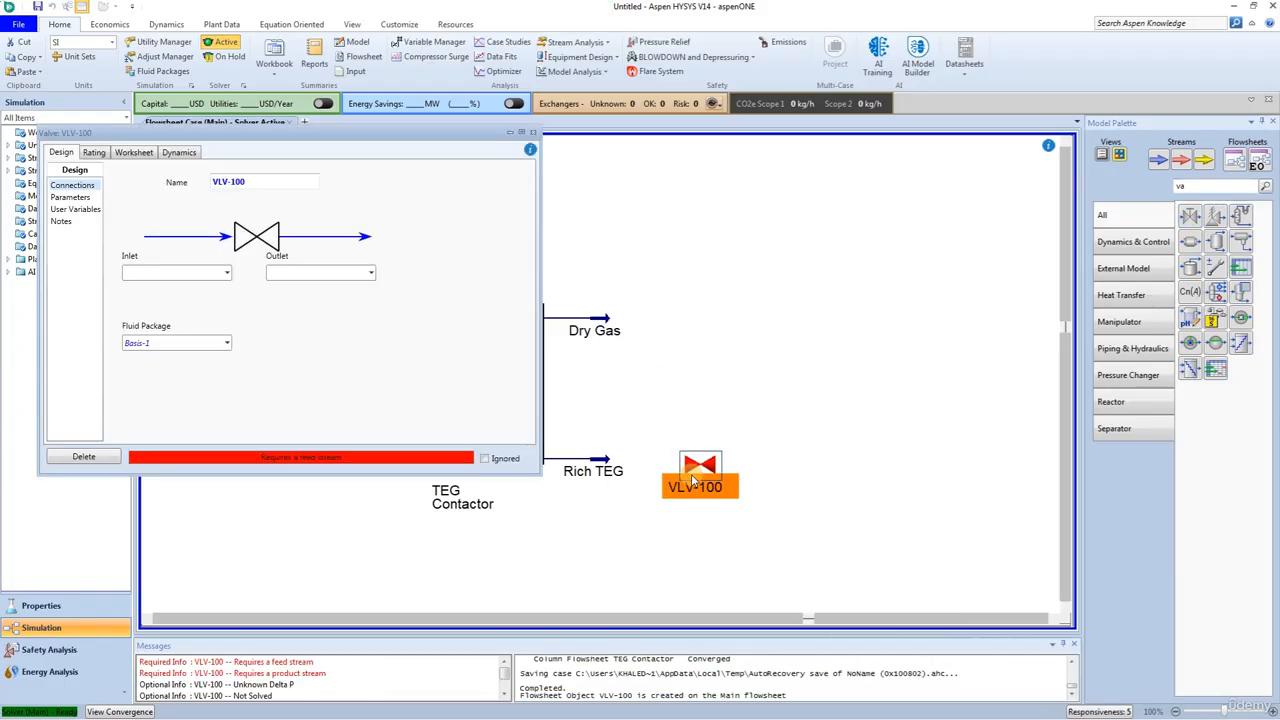
pyautogui.click(226, 273)
pyautogui.click(195, 305)
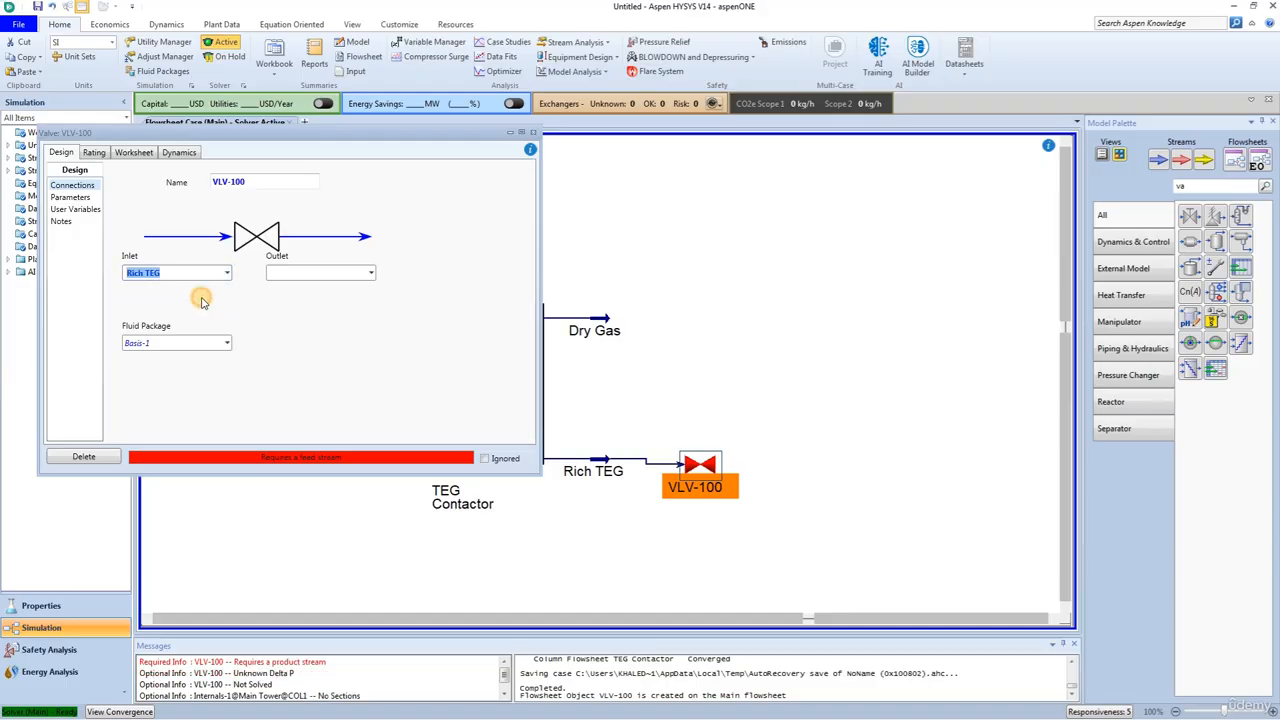
pyautogui.click(283, 275)
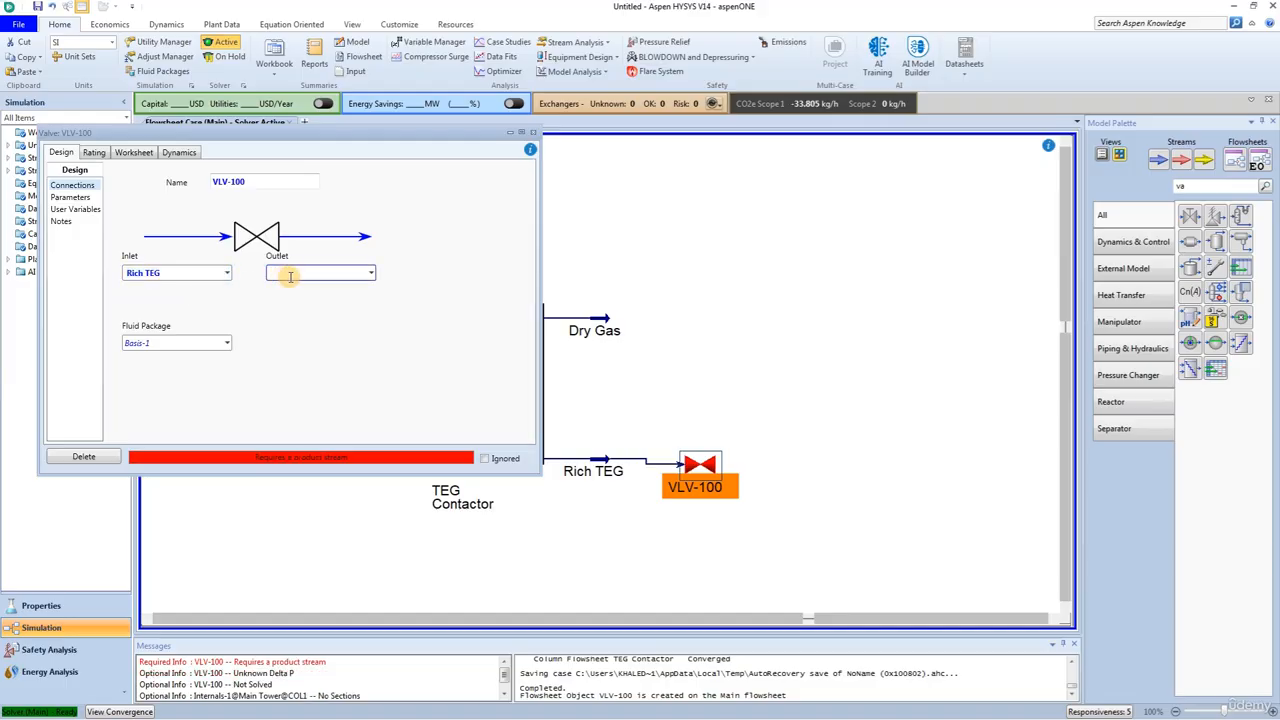
pyautogui.write('LP TEG')
pyautogui.press('Return')
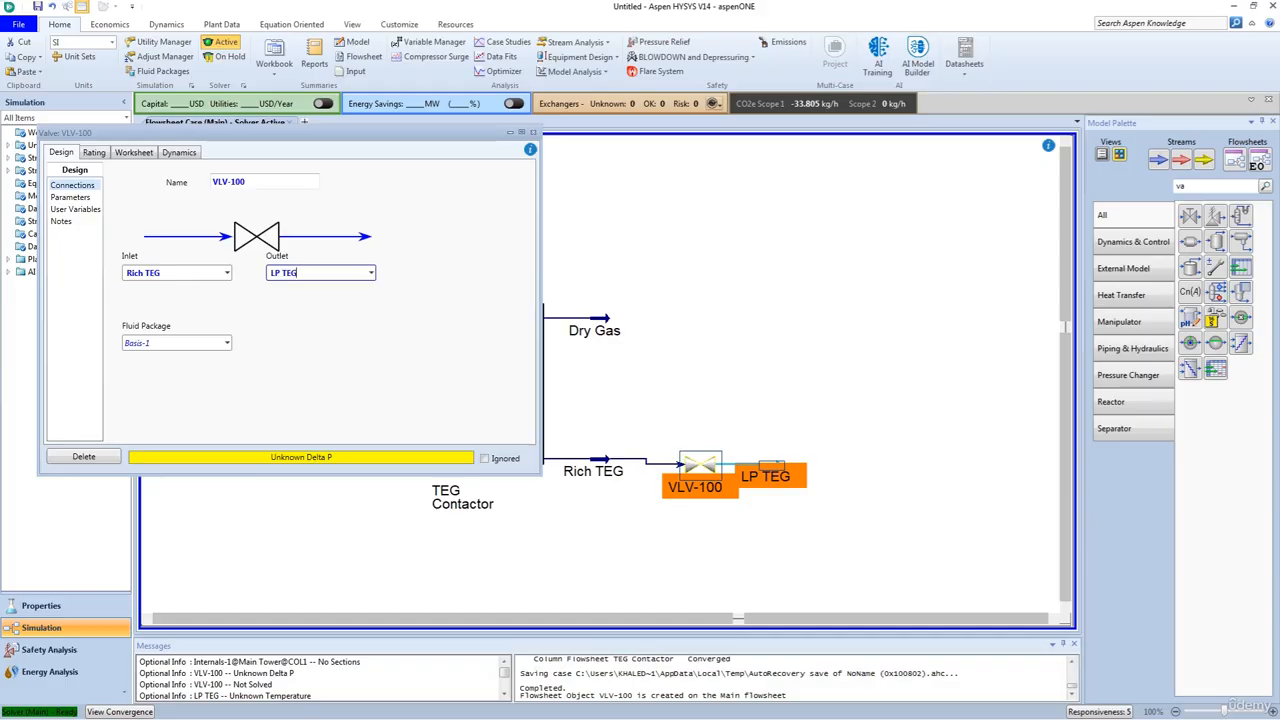
pyautogui.click(533, 132)
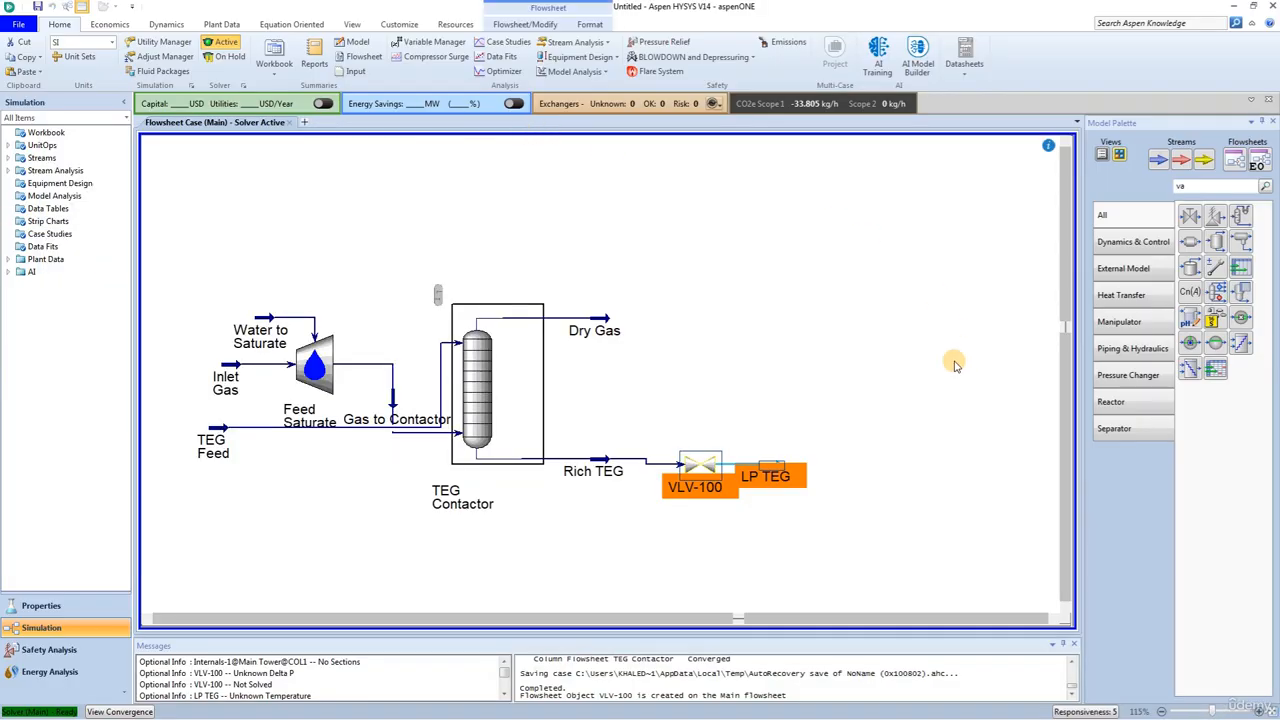
pyautogui.click(938, 388)
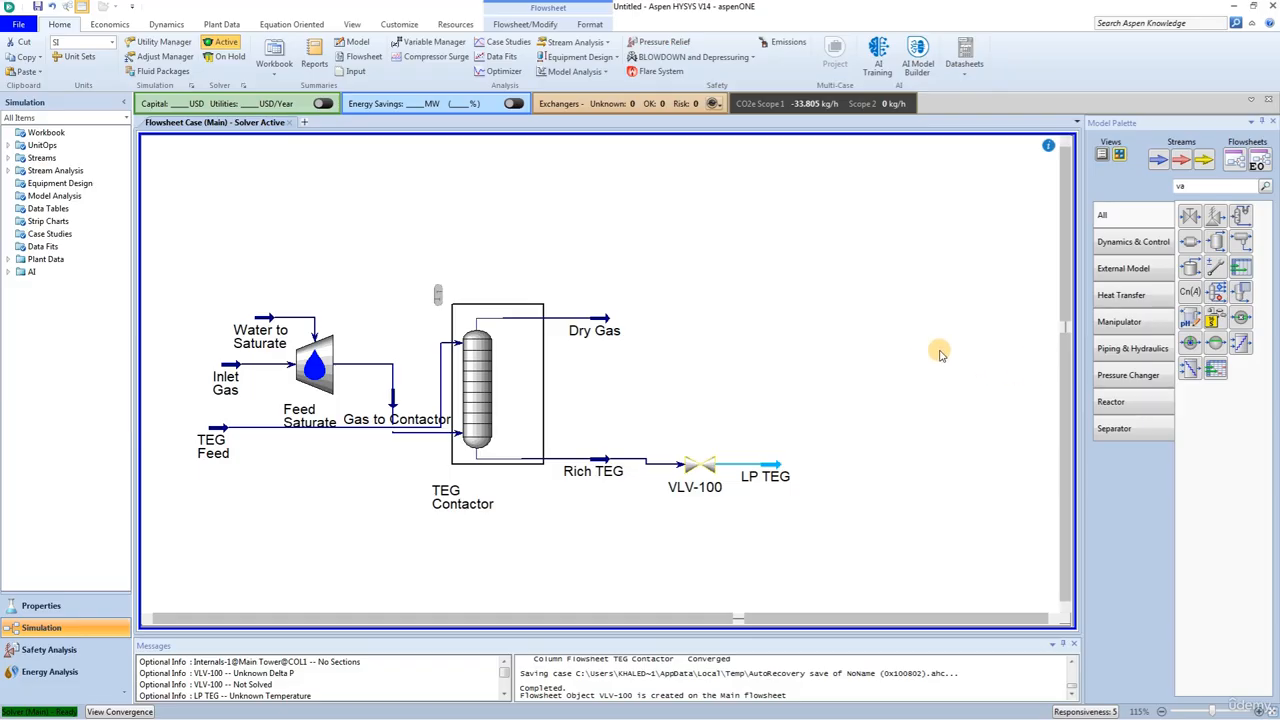
# Step: Find the heat exchanger in the model library and place it to the right of the LP TEG stream
pyautogui.click(1205, 187)
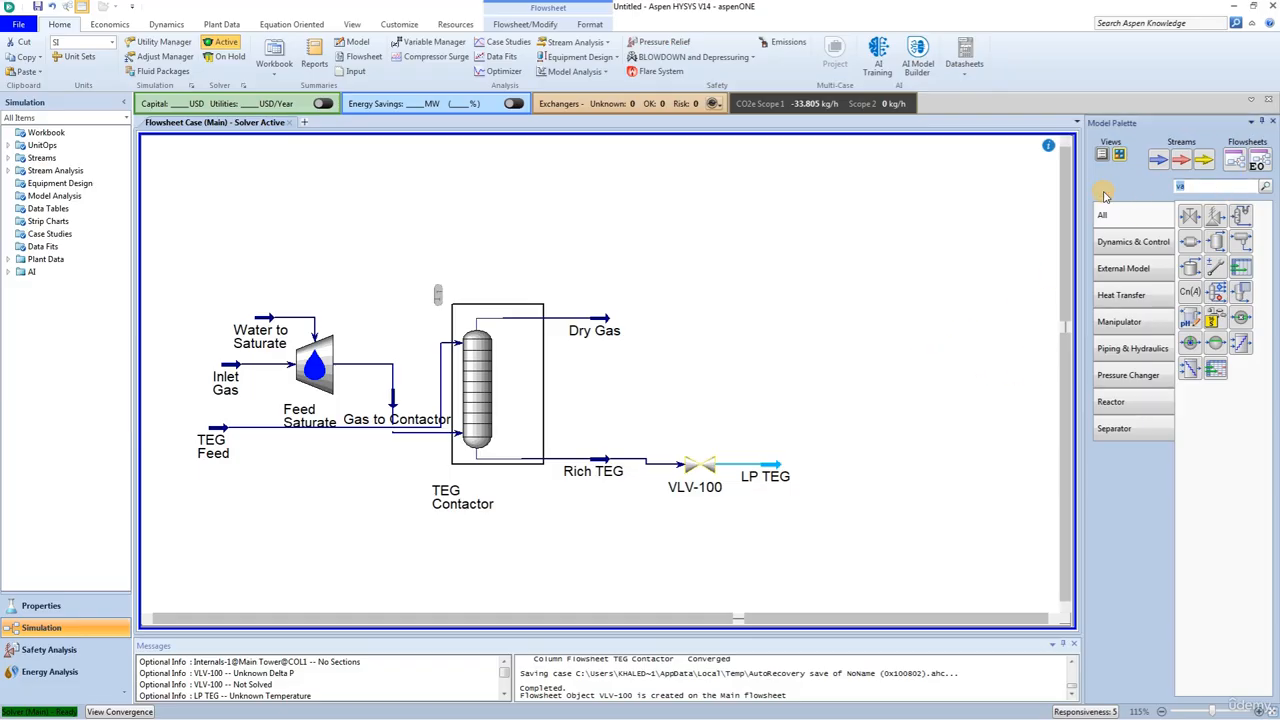
pyautogui.write('hea')
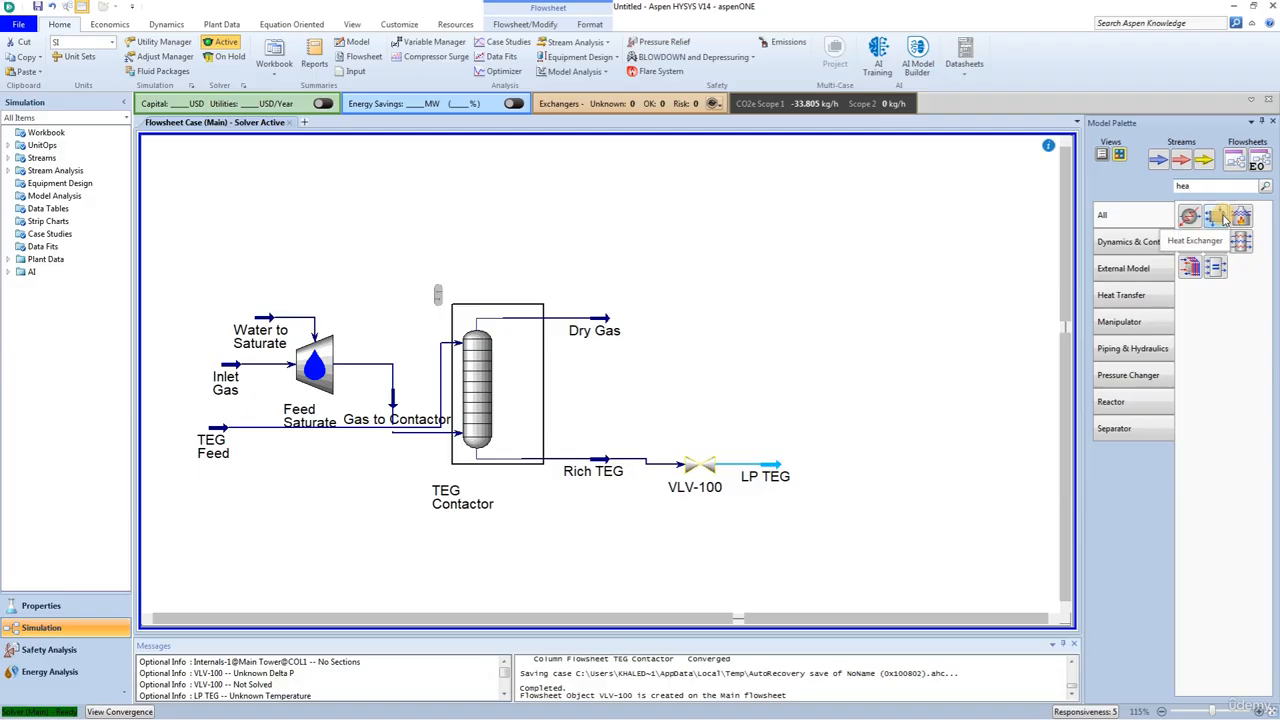
pyautogui.moveTo(1224, 220); pyautogui.dragTo(805, 484)
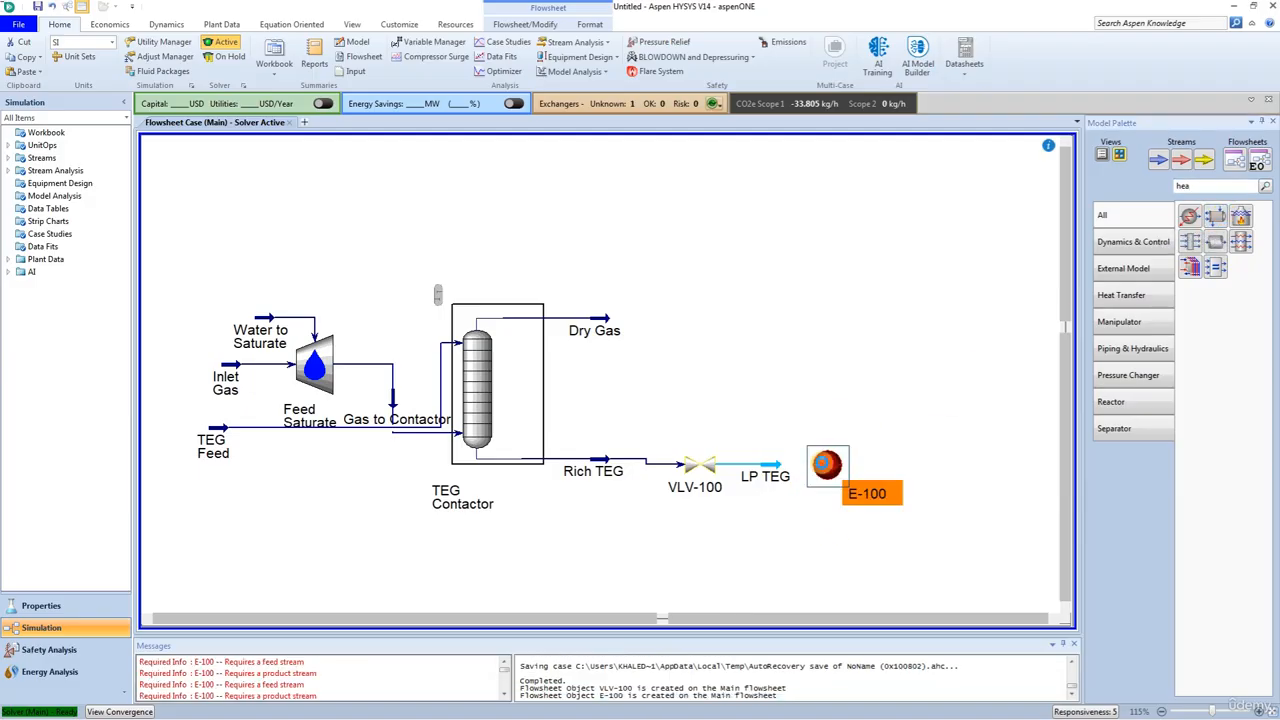
# Step: Open the new heat exchanger and rename it L/R HX
pyautogui.doubleClick(822, 462)
pyautogui.click(334, 173)
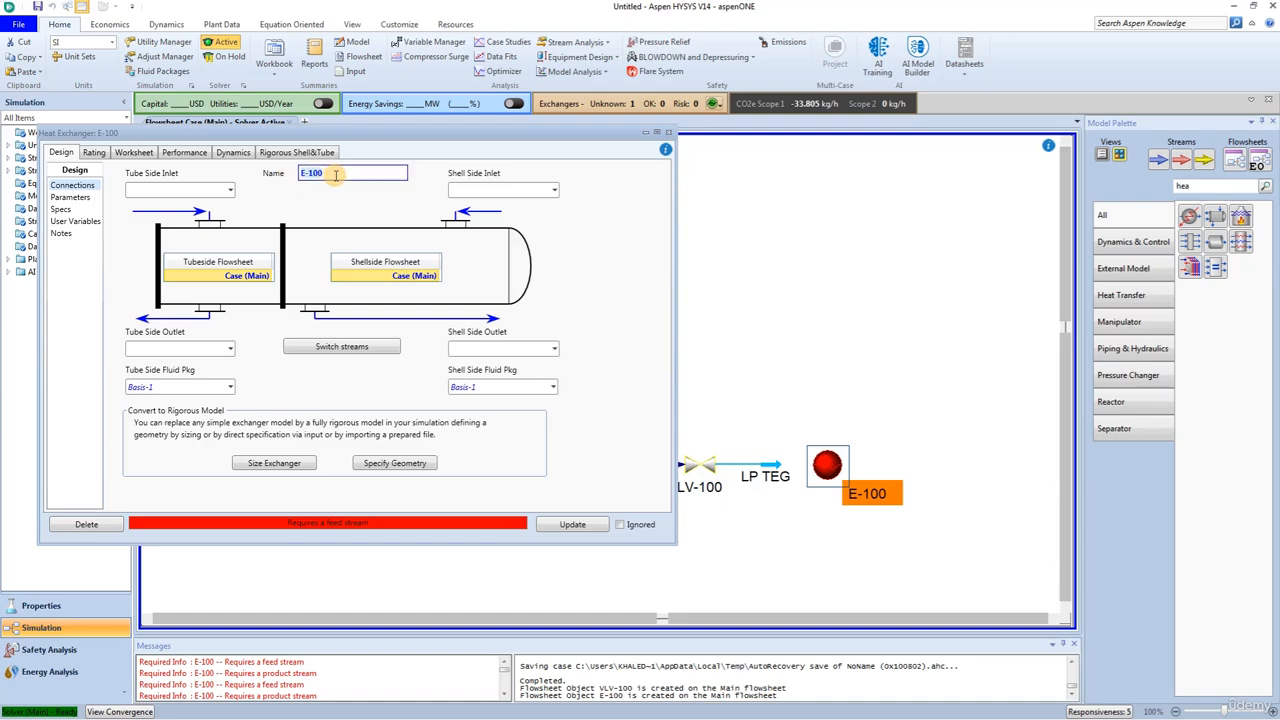
pyautogui.write('L')
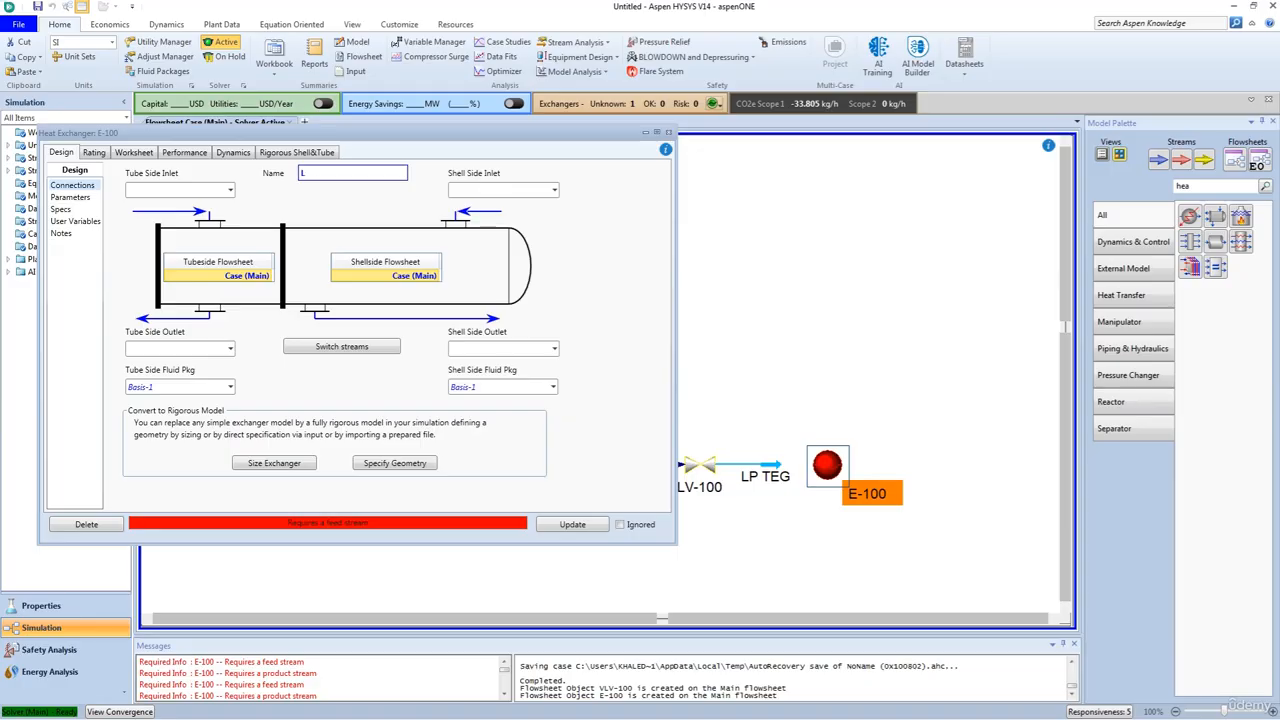
pyautogui.write('/R HX')
pyautogui.press('Return')
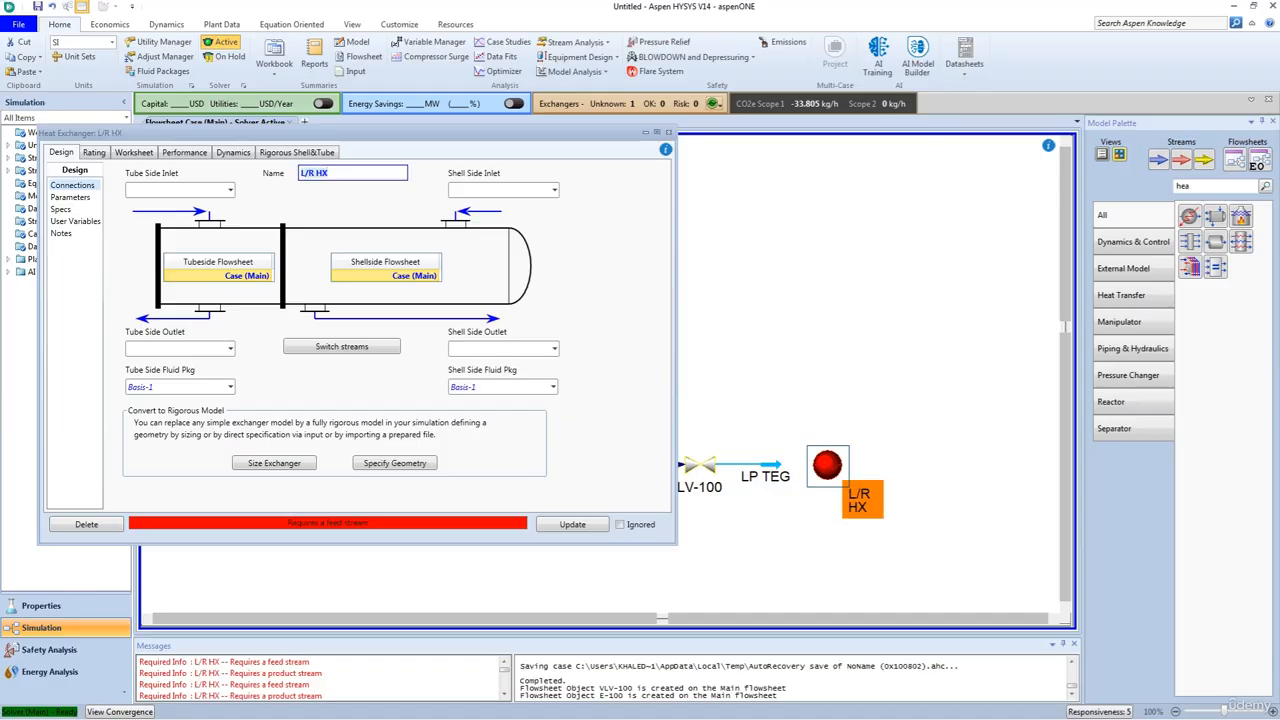
# Step: Create the exchanger's tube-side streams, with Regen Btms as the inlet and Lean from L/R as the outlet
pyautogui.click(170, 191)
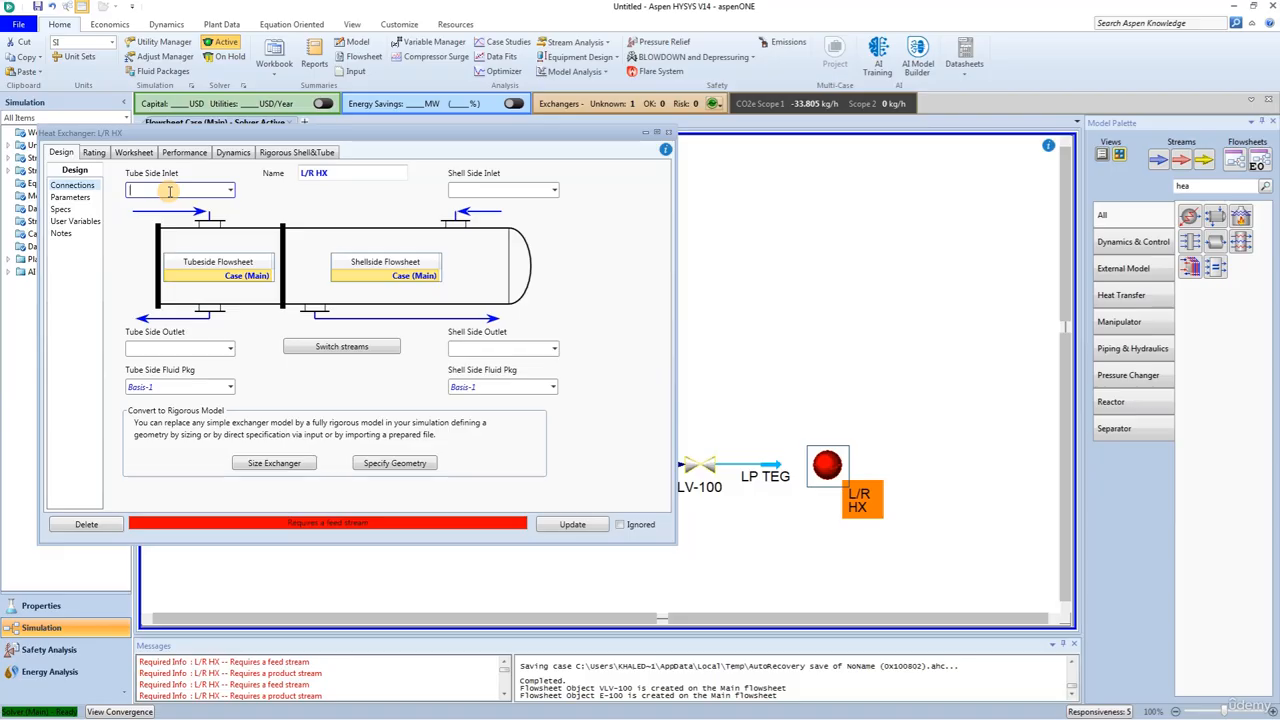
pyautogui.write('Regen Btms')
pyautogui.press('Return')
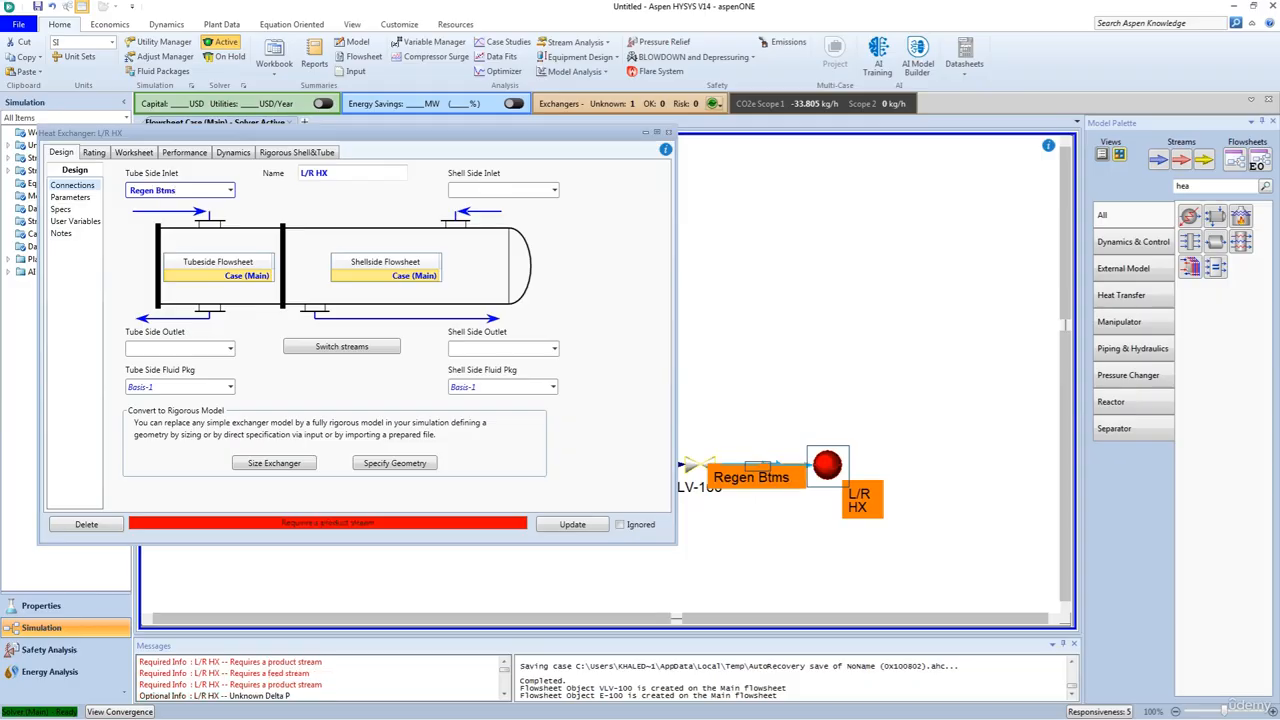
pyautogui.click(133, 347)
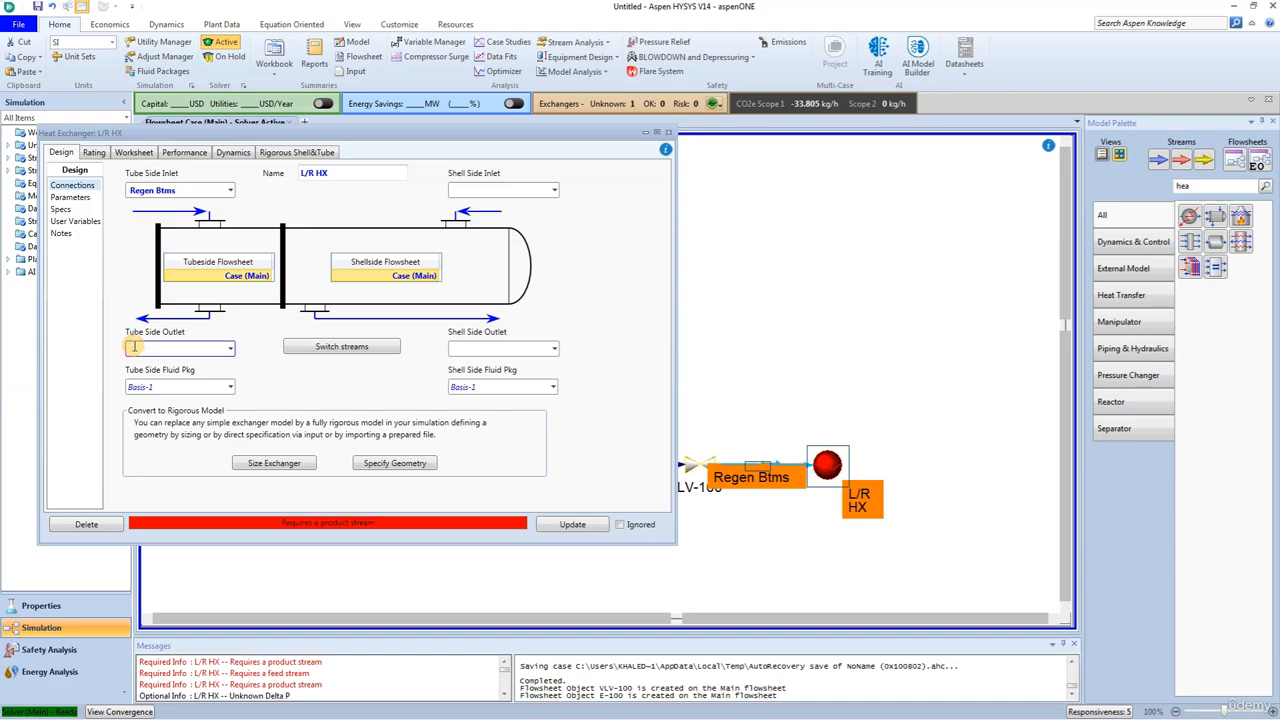
pyautogui.write('Lean from L/R')
pyautogui.press('Return')
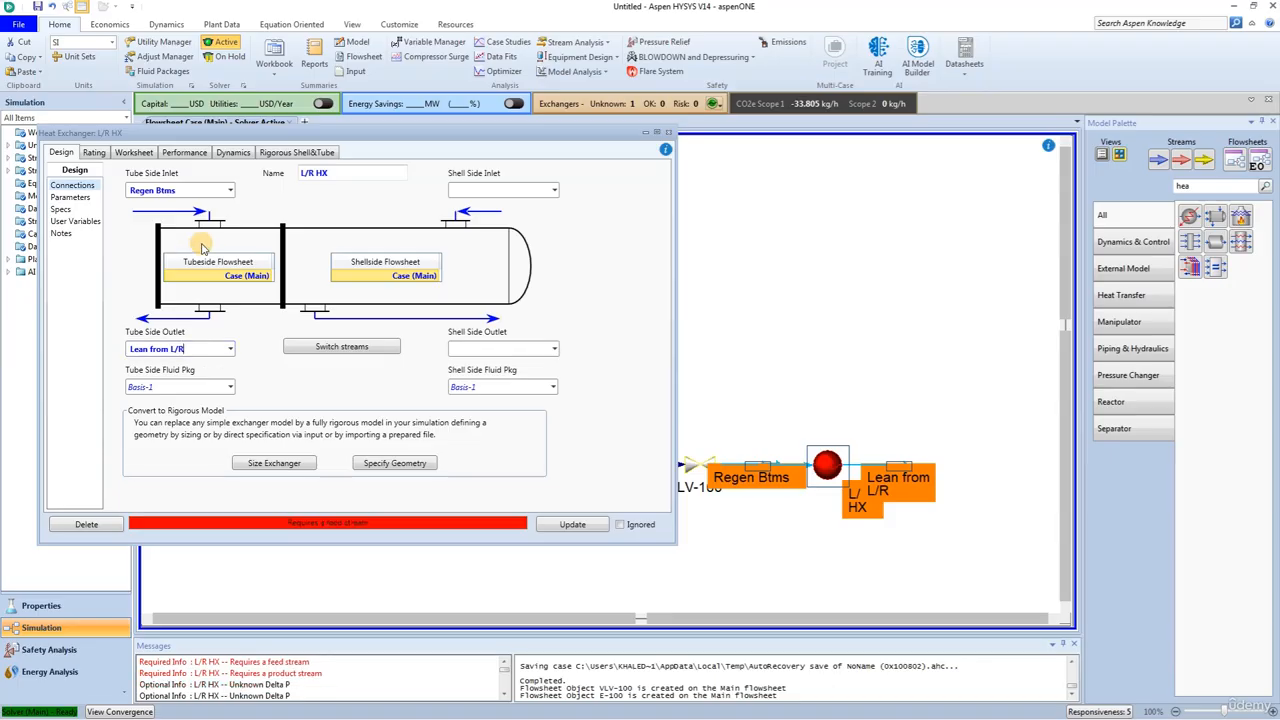
# Step: Connect LP TEG as the exchanger's shell-side inlet and create the shell-side outlet stream Regen Feed
pyautogui.click(555, 191)
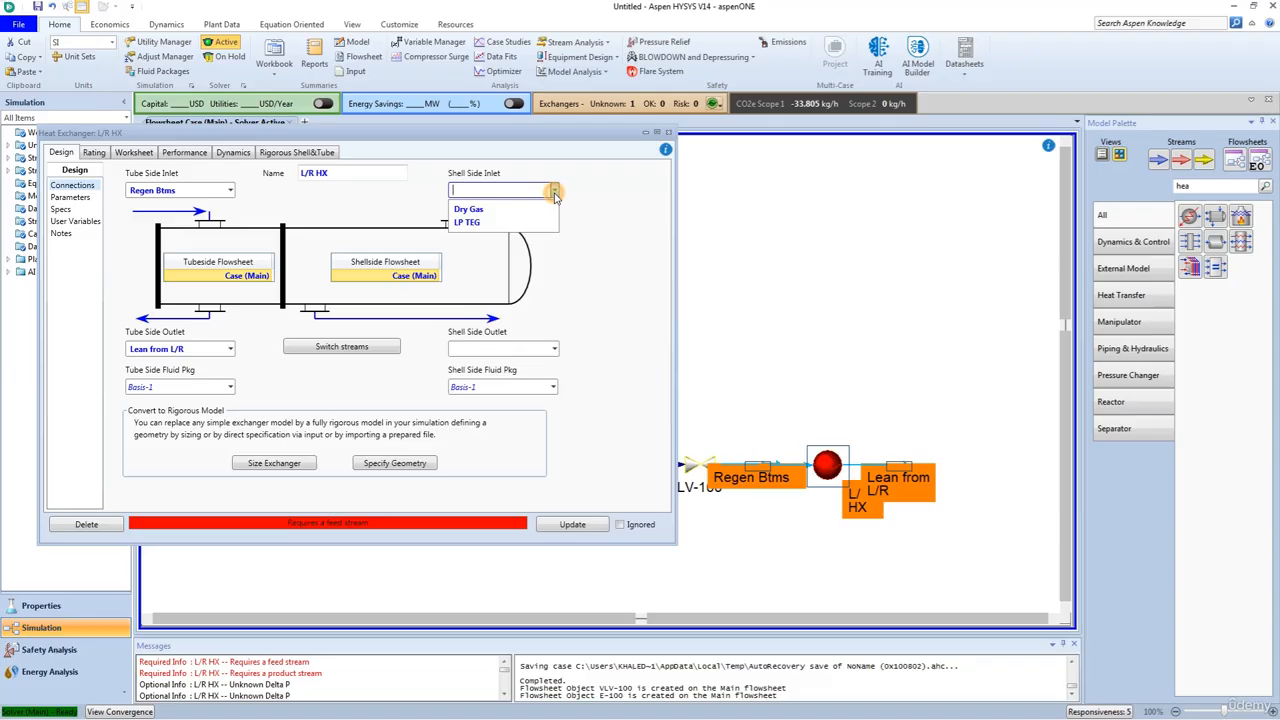
pyautogui.click(505, 222)
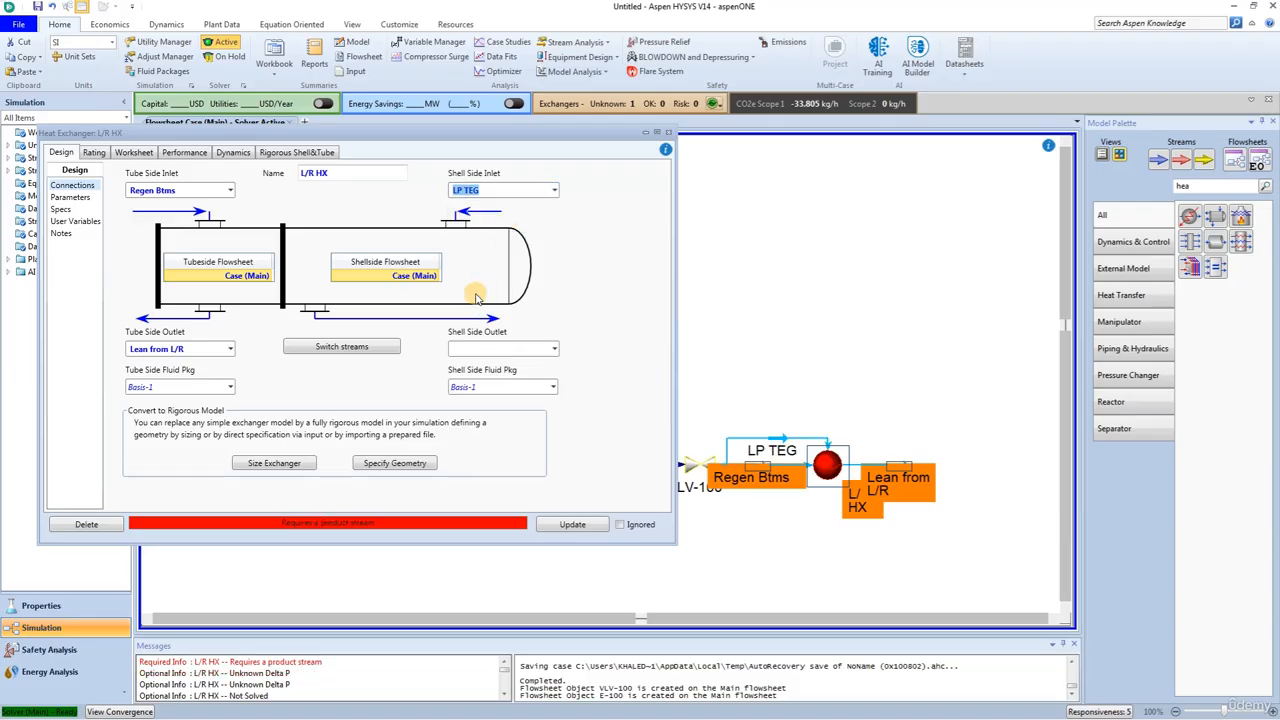
pyautogui.click(470, 347)
pyautogui.write('Regen Fe')
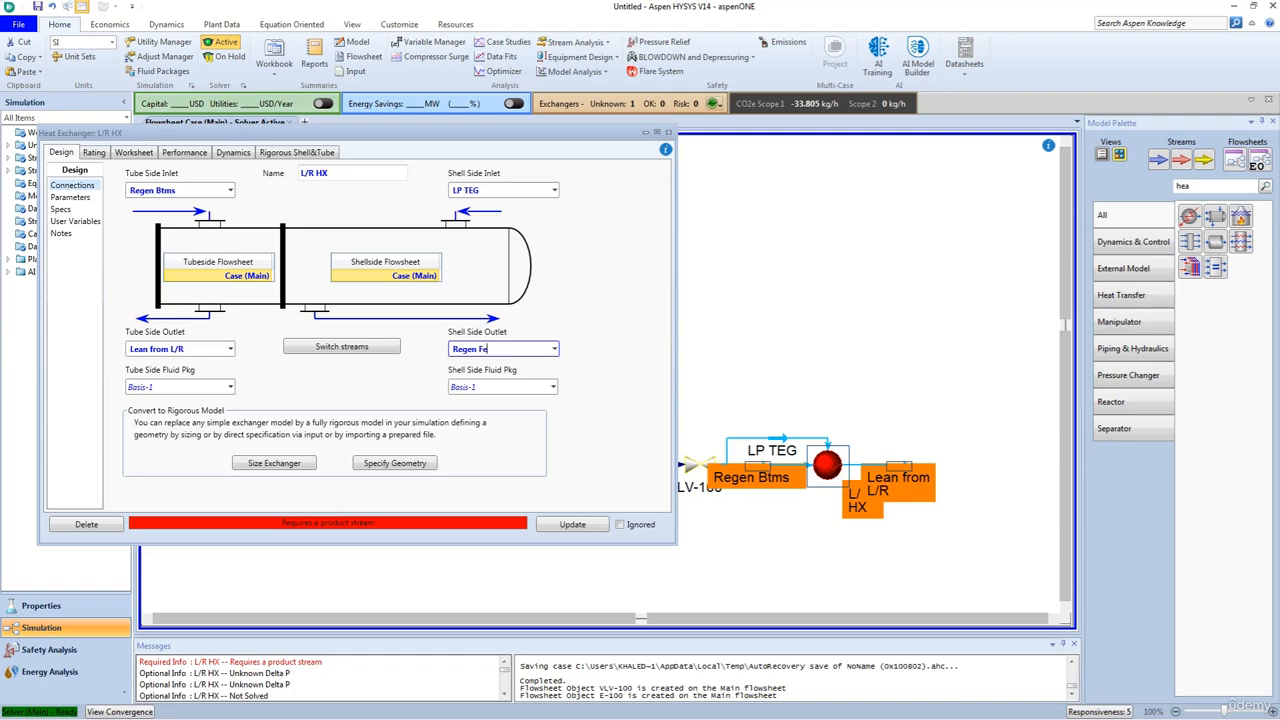
pyautogui.write('ed')
pyautogui.press('Return')
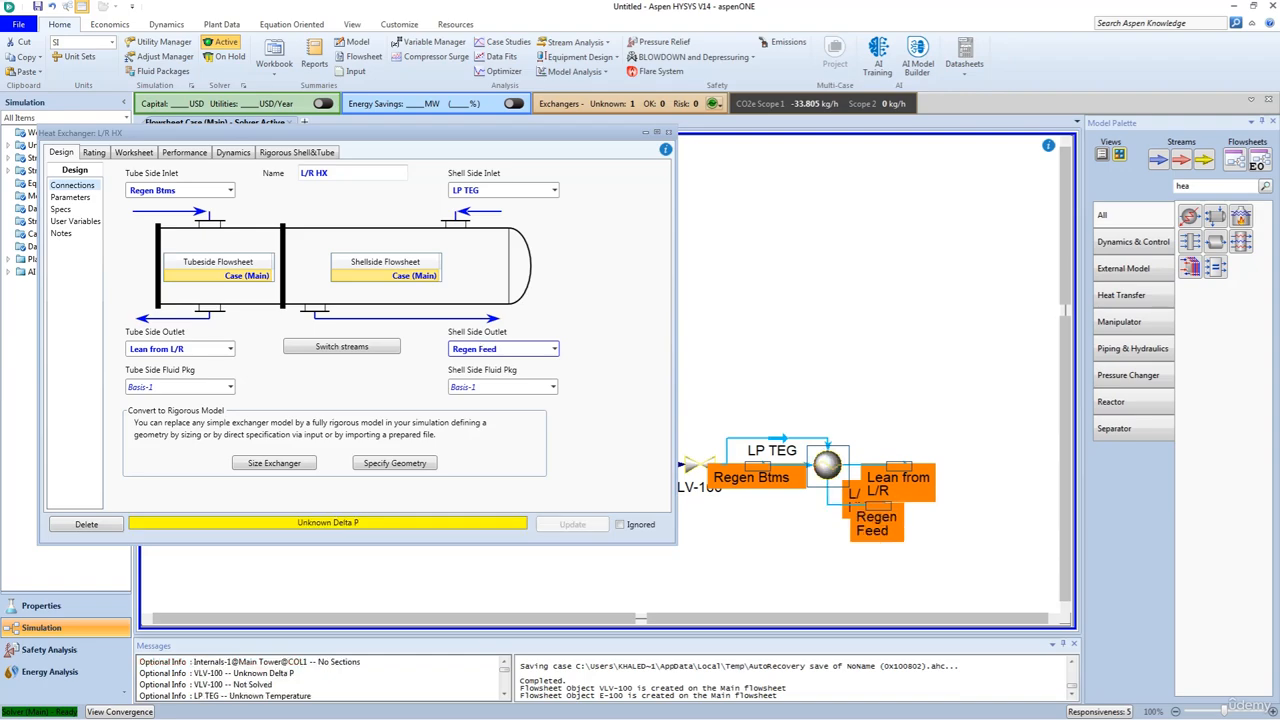
# Step: Change the L/R HX heat exchanger model to Simple Weighted
pyautogui.click(62, 197)
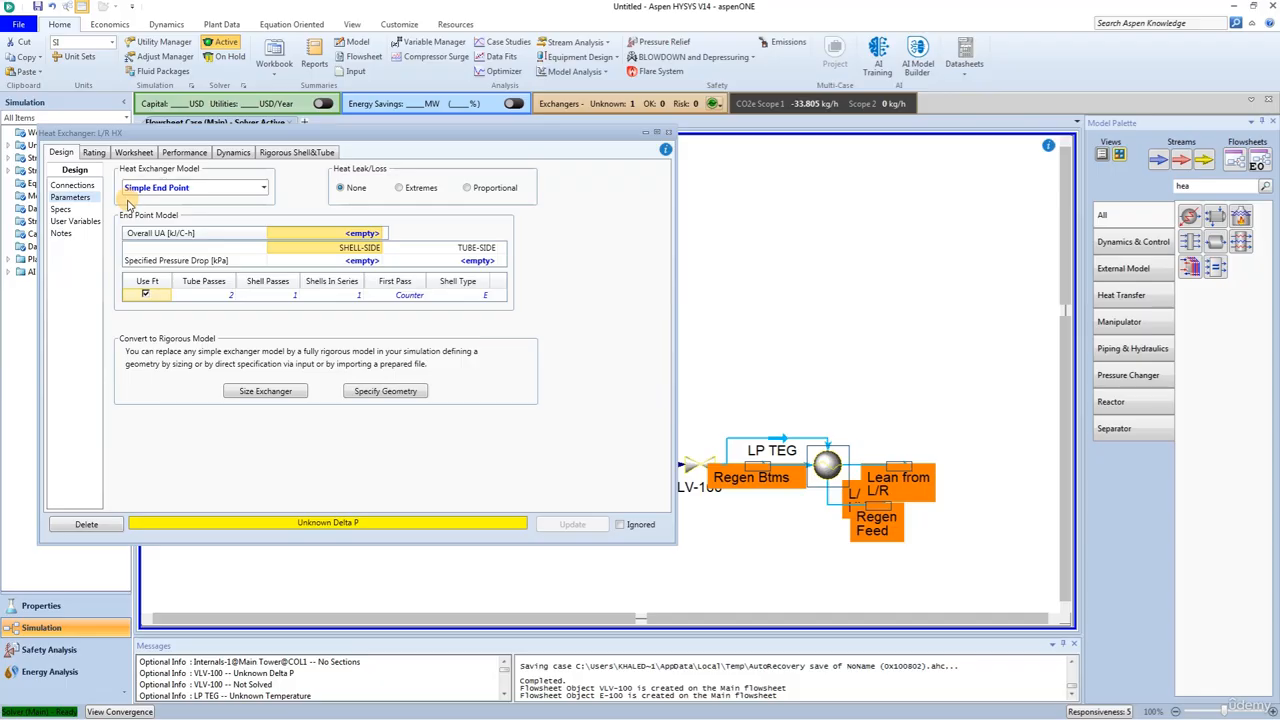
pyautogui.click(158, 188)
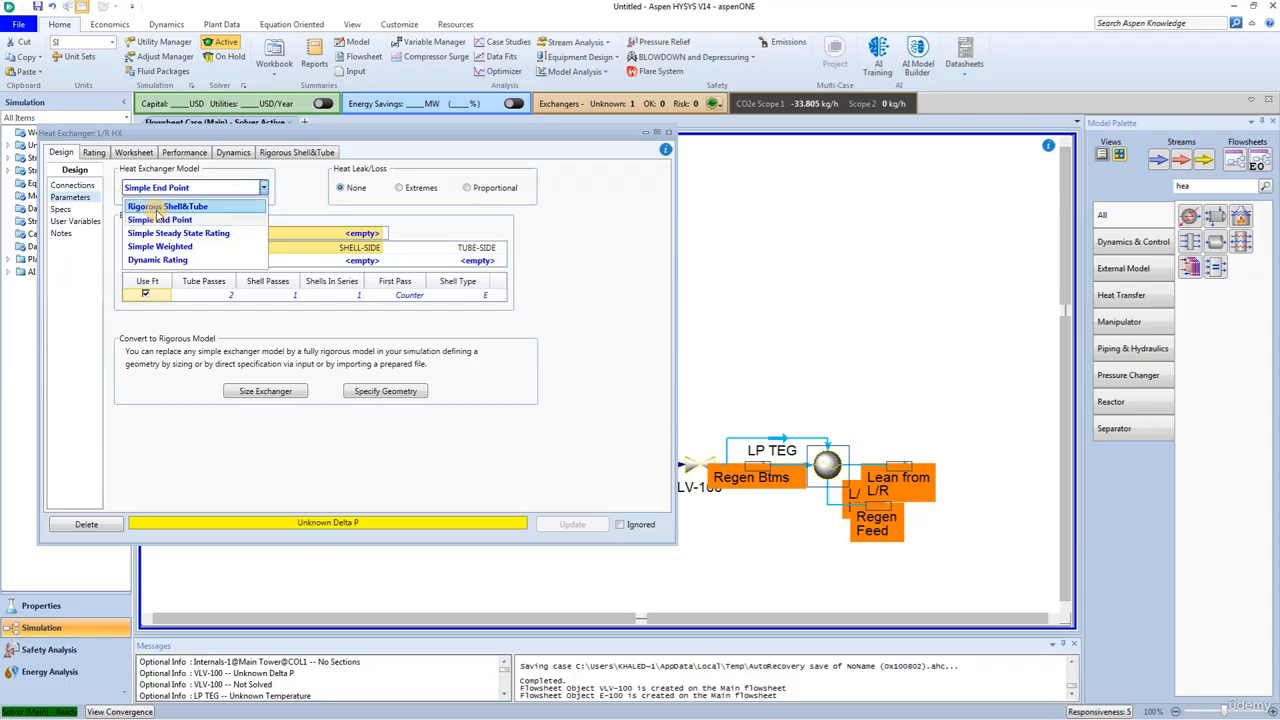
pyautogui.click(158, 247)
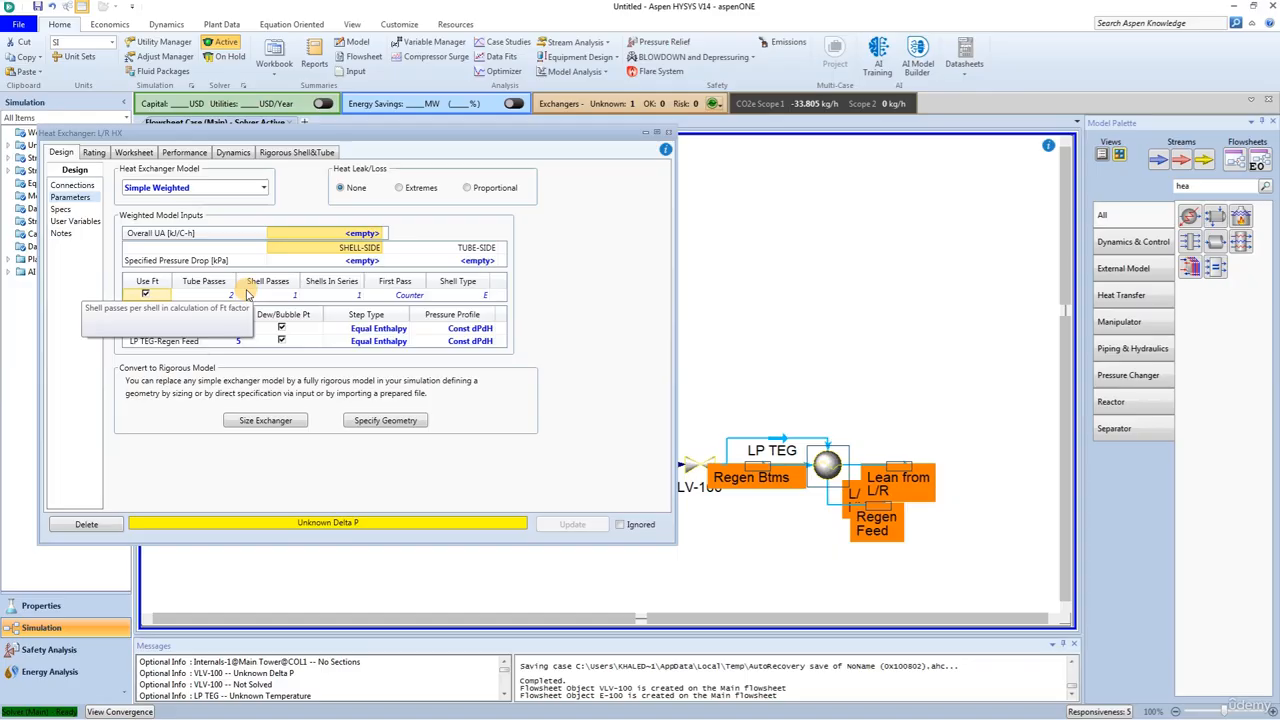
# Step: Set the exchanger's specified pressure drop to 69 kPa on both the shell side and the tube side
pyautogui.click(343, 262)
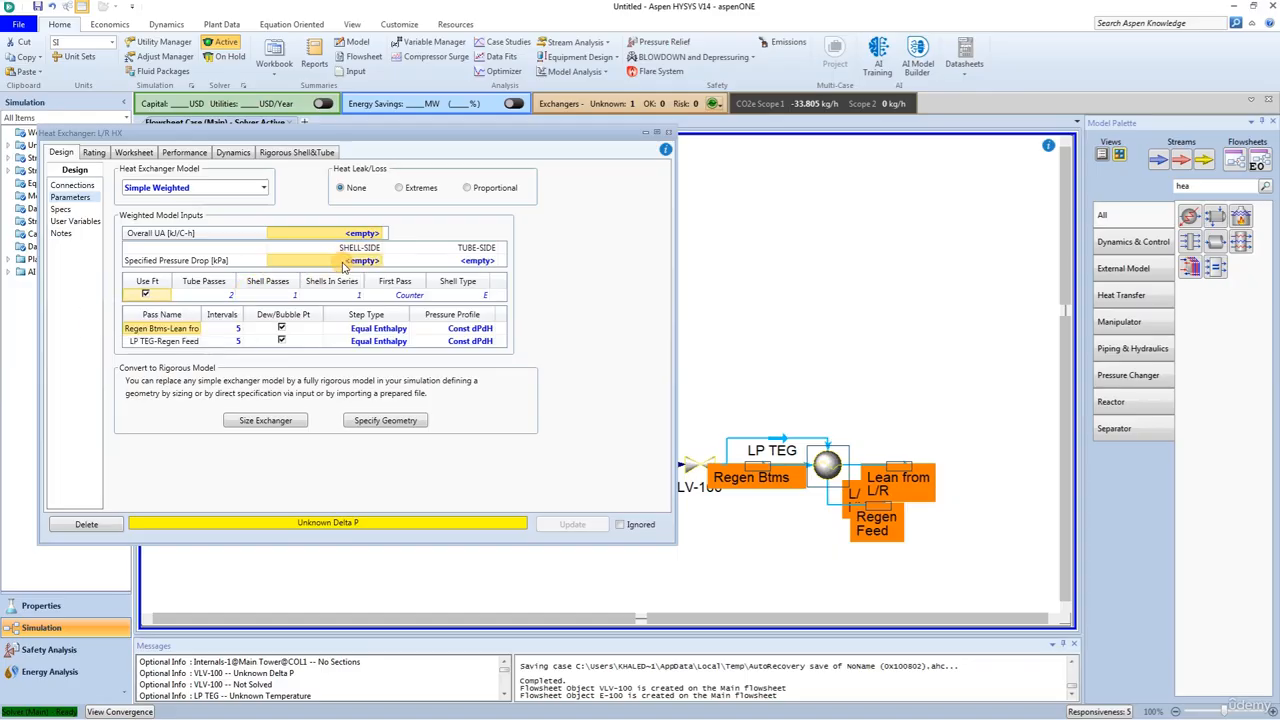
pyautogui.write('69')
pyautogui.press('Return')
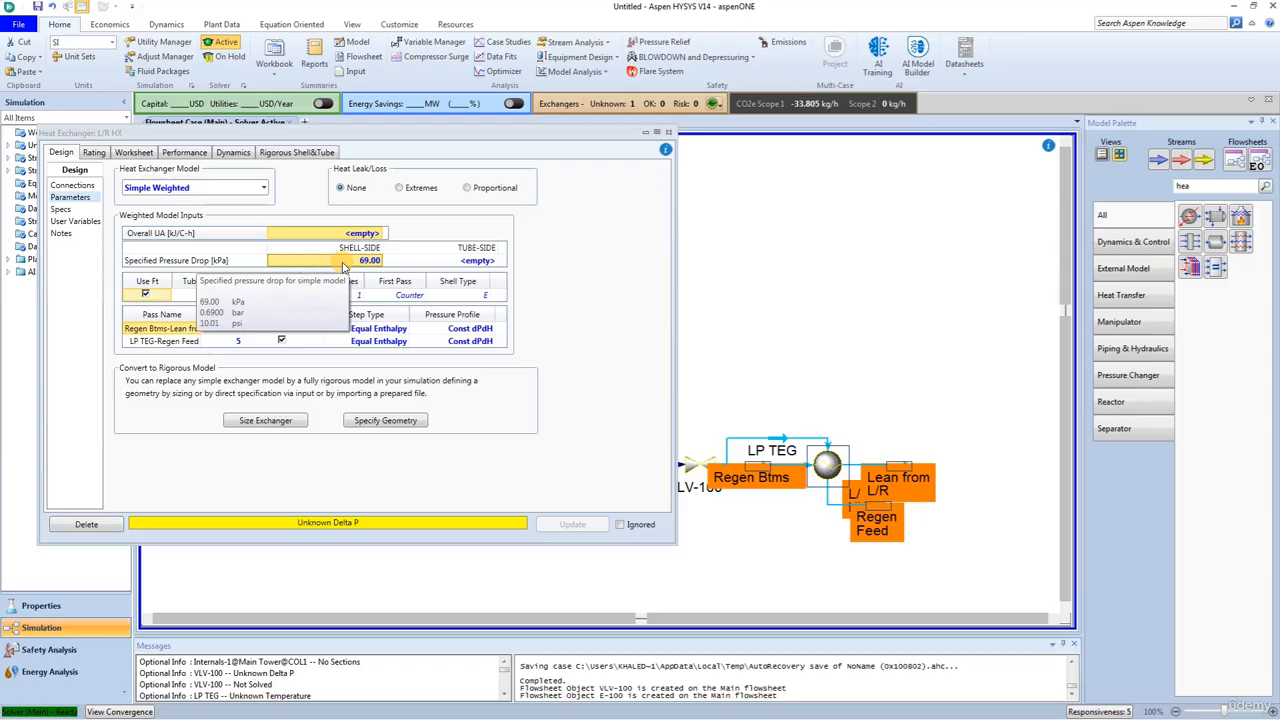
pyautogui.click(478, 262)
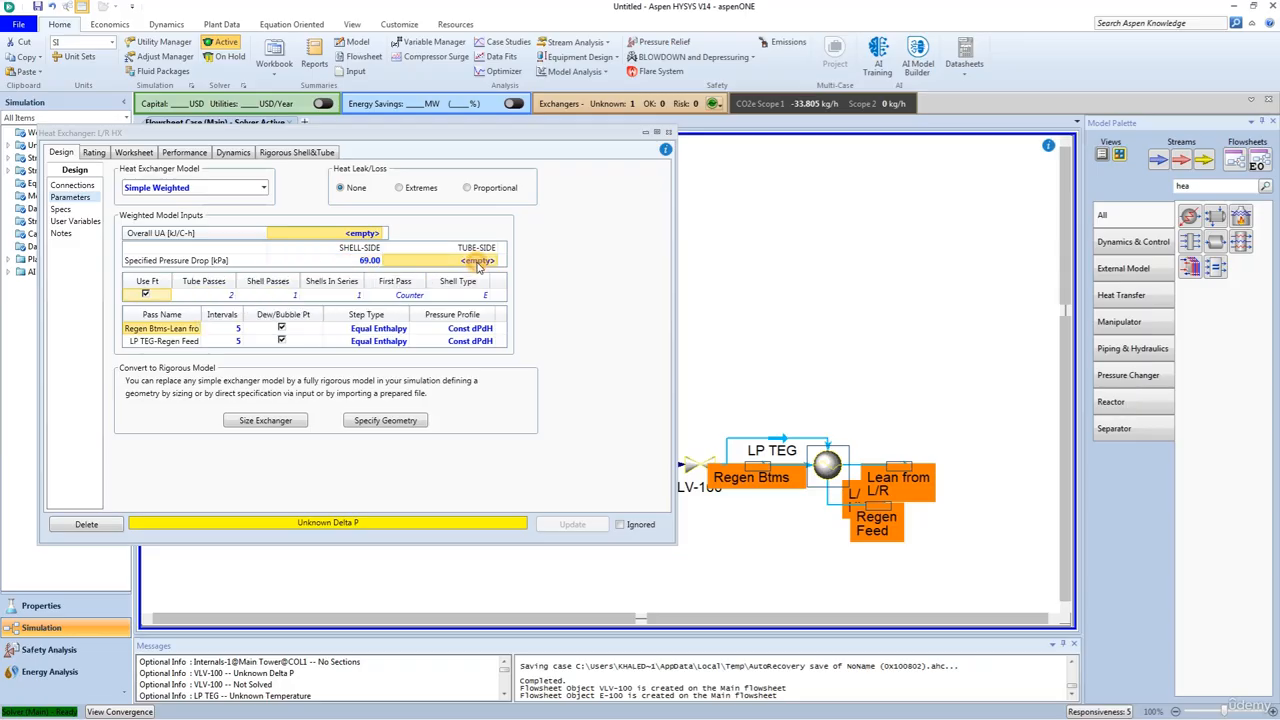
pyautogui.write('69')
pyautogui.press('Return')
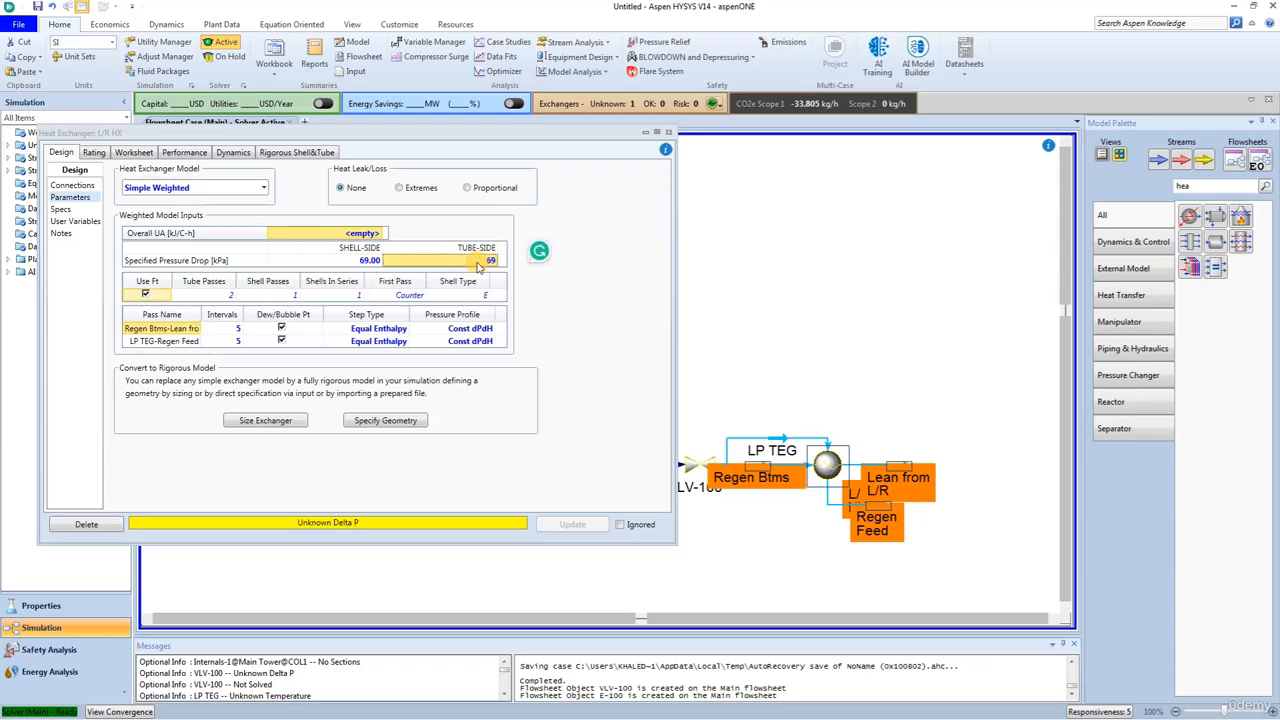
# Step: Set the Regen Feed stream to 105 °C and 110 kPa in the exchanger's worksheet and close the exchanger window
pyautogui.click(137, 152)
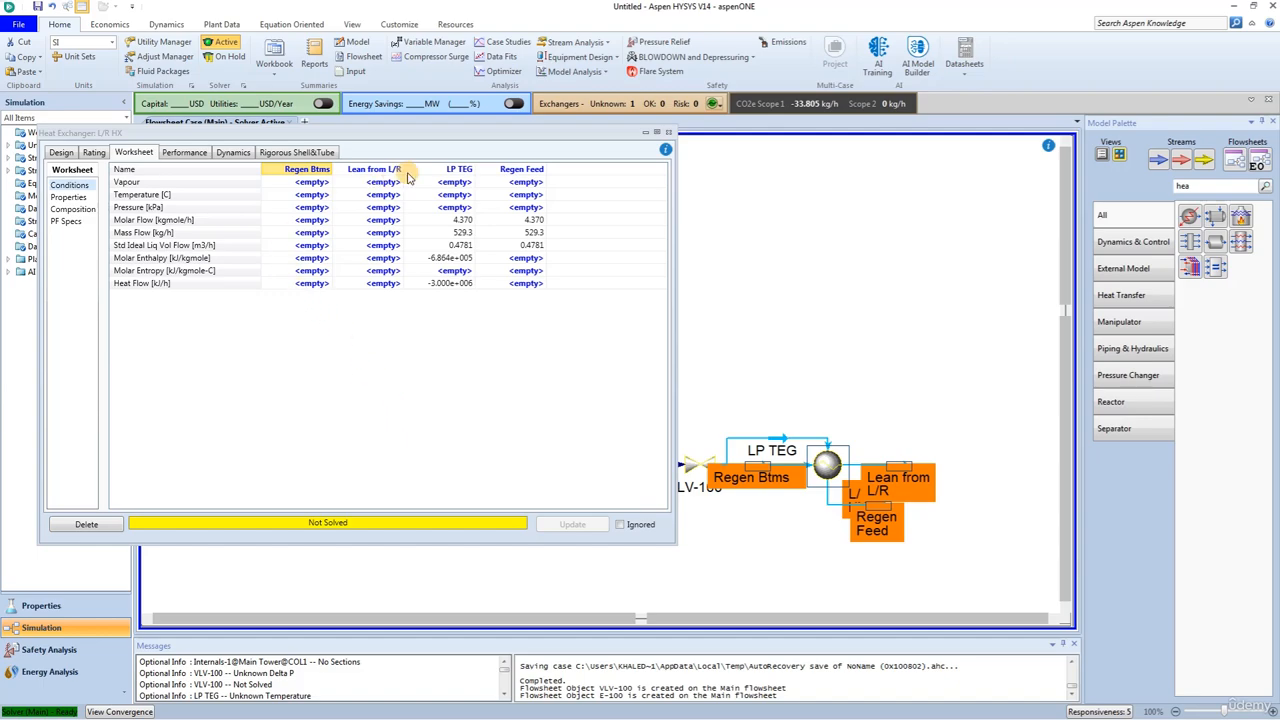
pyautogui.click(515, 197)
pyautogui.write('105')
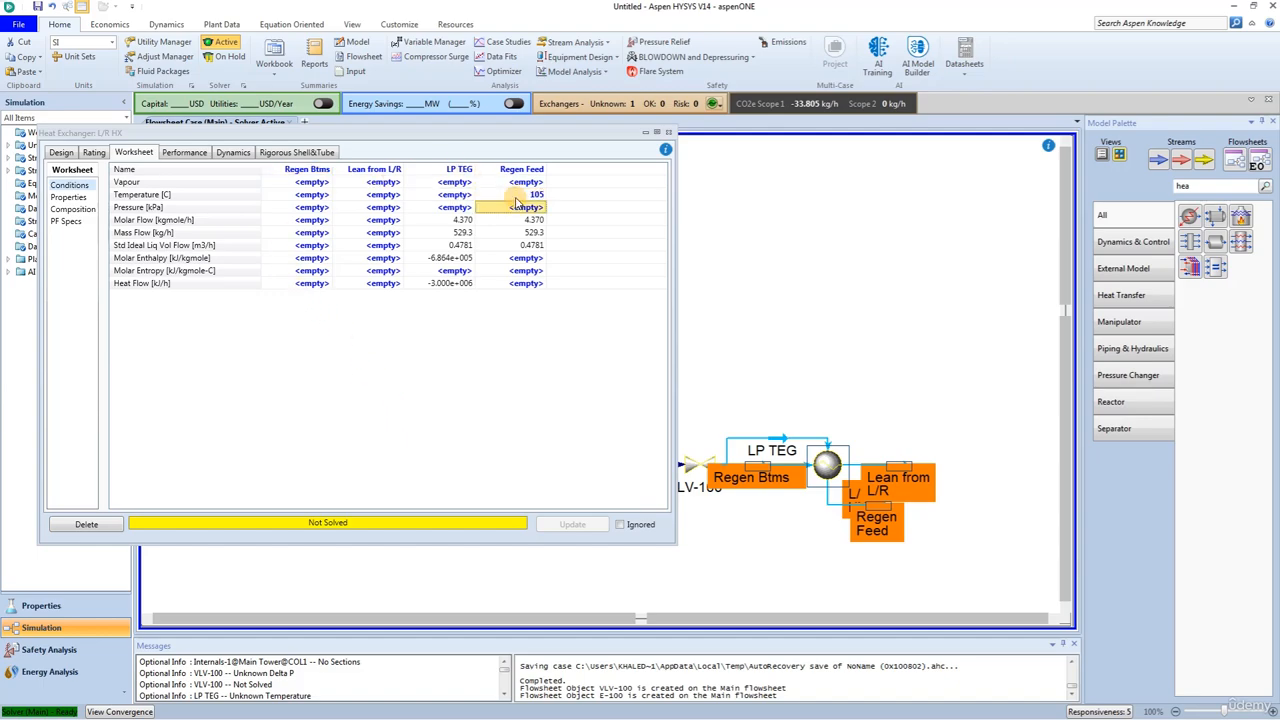
pyautogui.press('Return')
pyautogui.write('110')
pyautogui.press('Return')
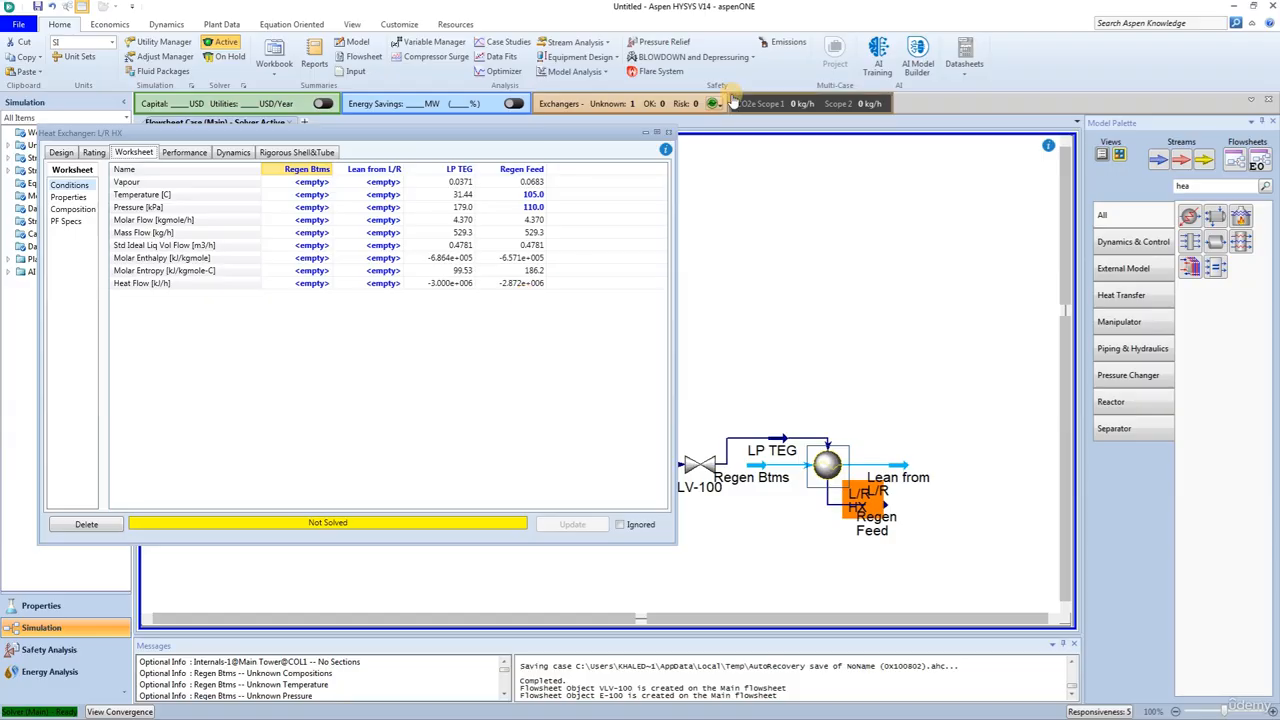
pyautogui.click(670, 133)
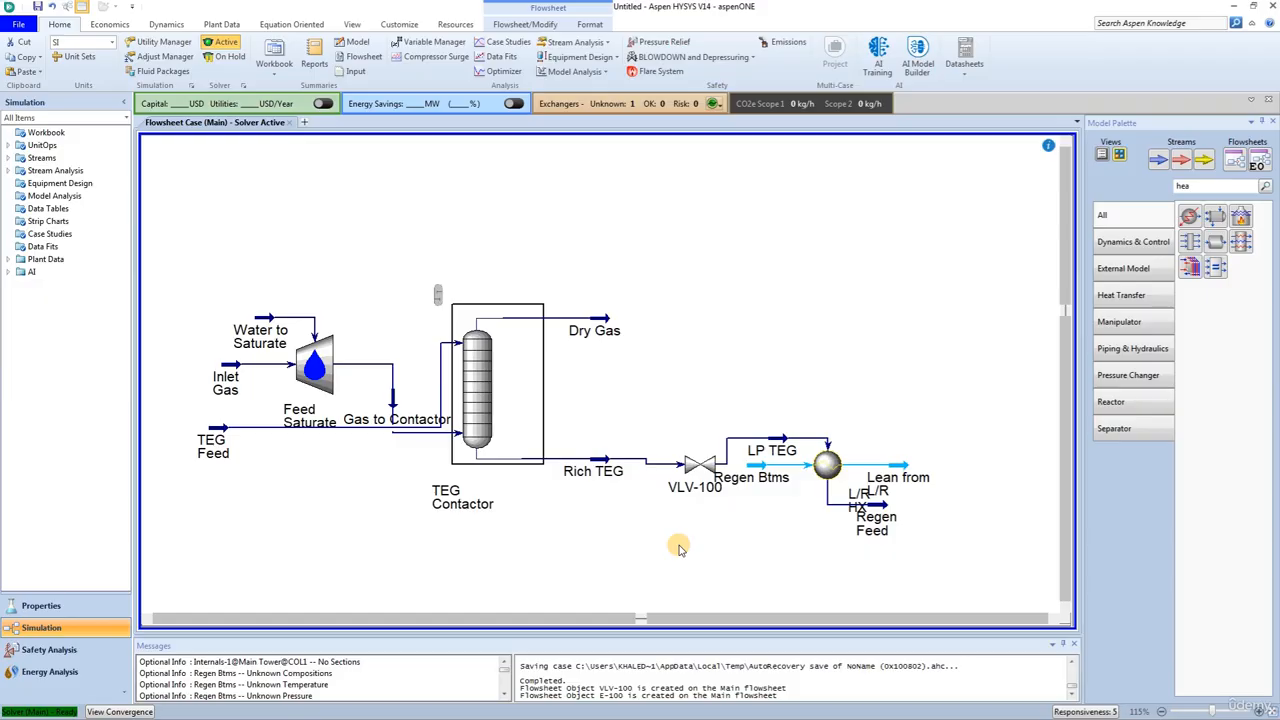
# Step: Find the distillation column in the model library and place it to the lower right of the Regen Feed stream
pyautogui.doubleClick(1199, 186)
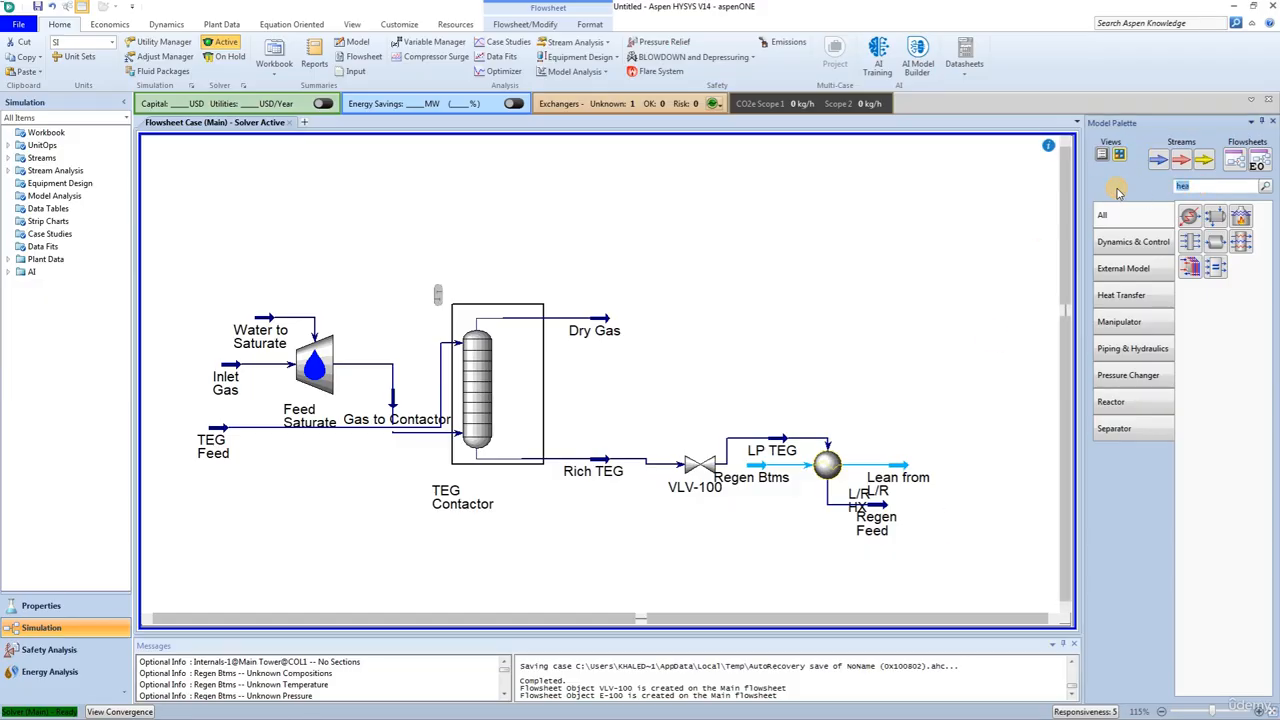
pyautogui.write('dis')
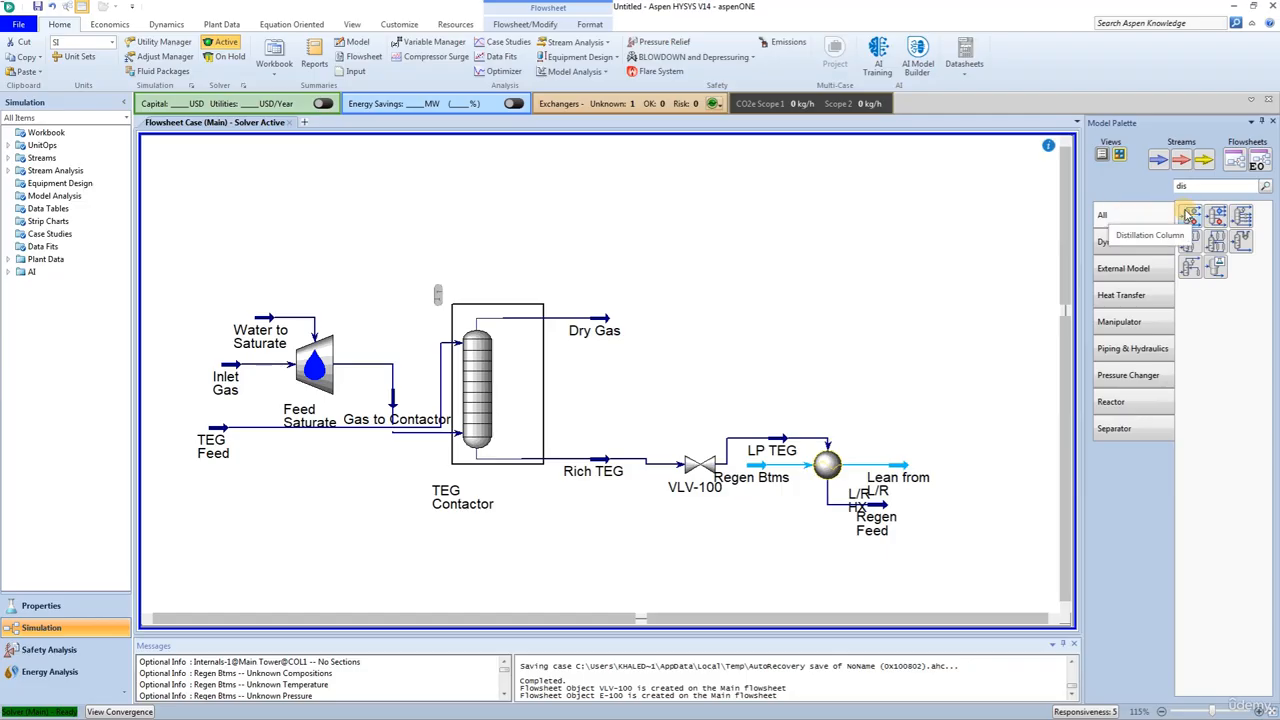
pyautogui.moveTo(1190, 215); pyautogui.dragTo(934, 540)
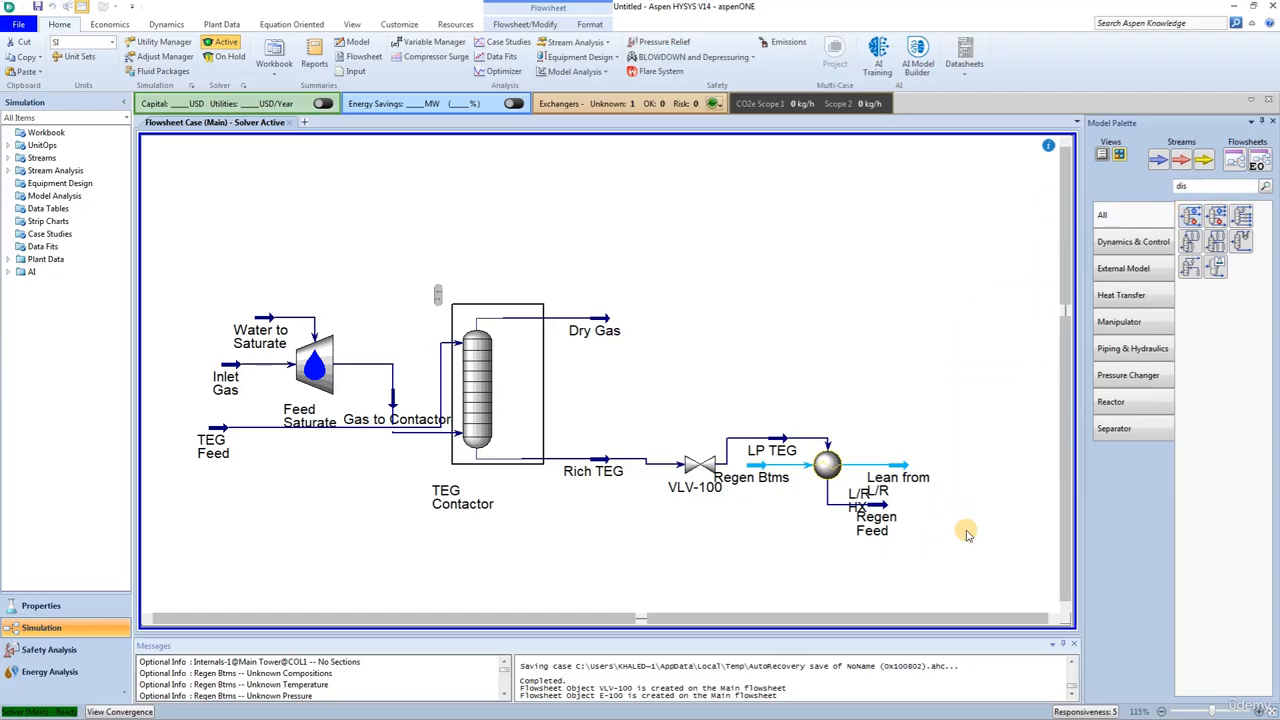
# Step: Open the new distillation column's setup and name the column TEG Regenerator
pyautogui.doubleClick(980, 466)
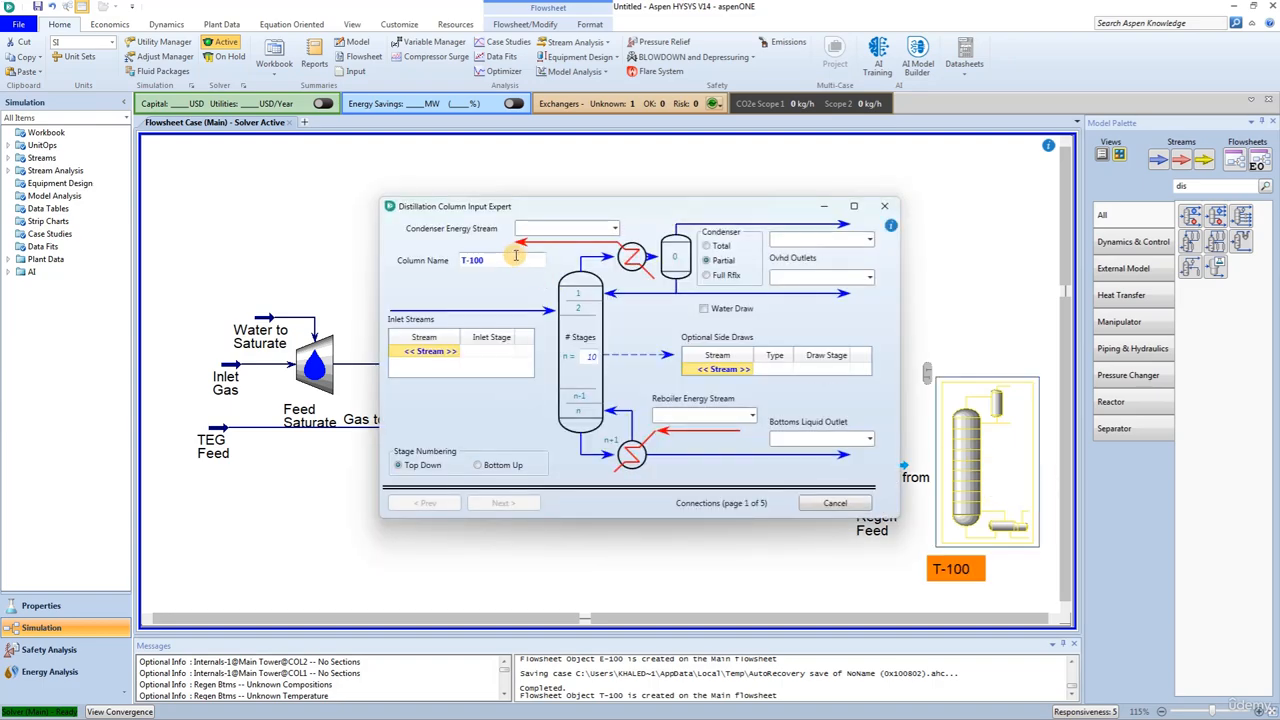
pyautogui.click(458, 261)
pyautogui.moveTo(458, 261); pyautogui.dragTo(492, 262)
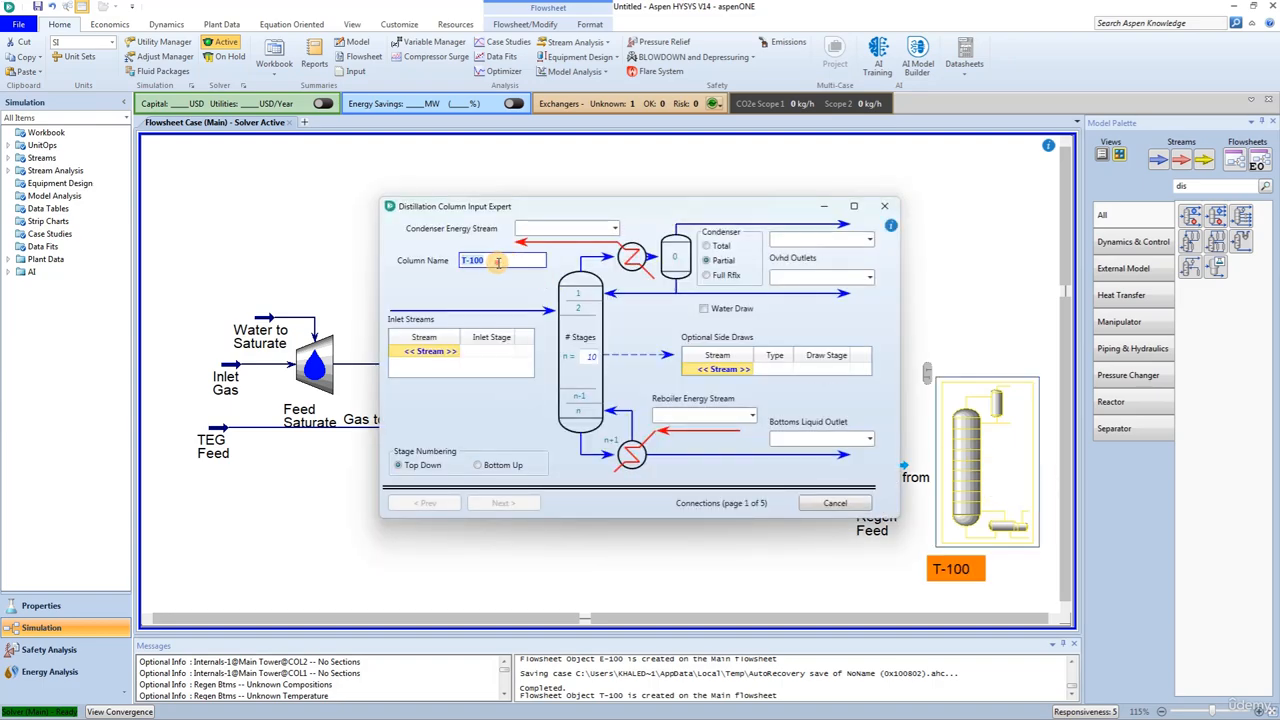
pyautogui.write('TEG Regenerator')
pyautogui.press('Return')
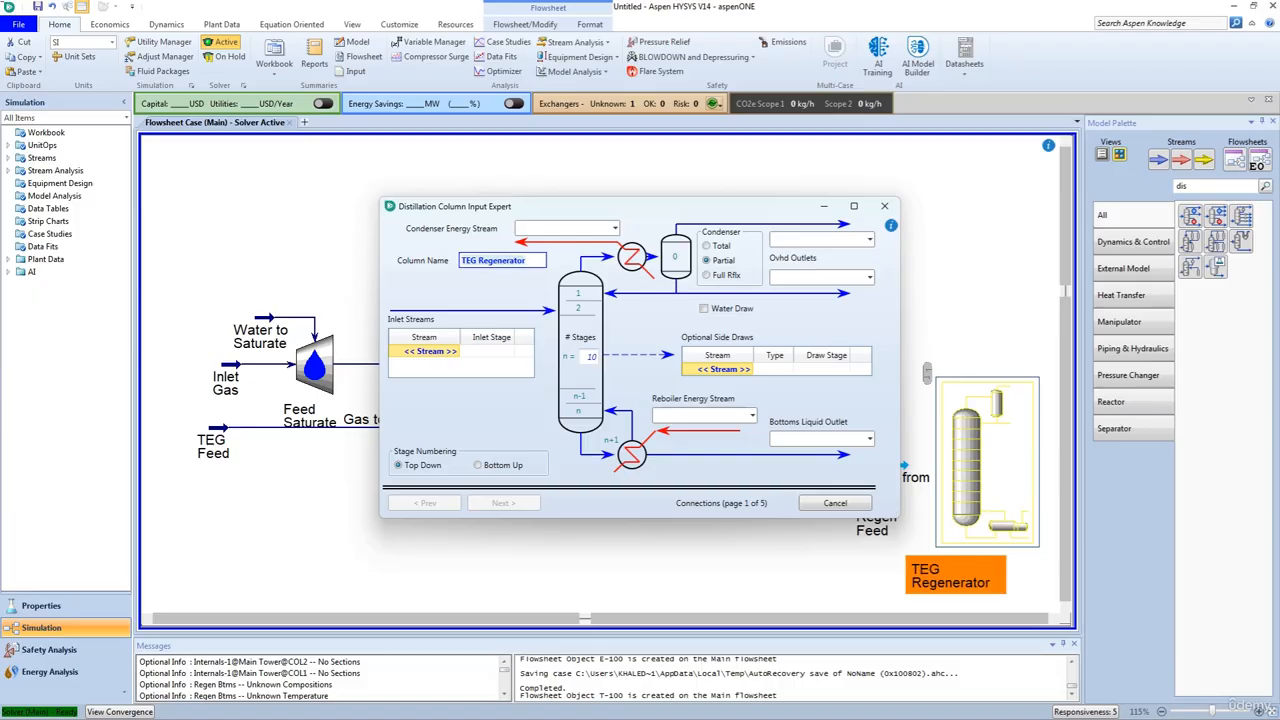
# Step: Set the column to 1 stage and connect Regen Feed as the inlet stream at stage 1 of the main tower
pyautogui.click(590, 357)
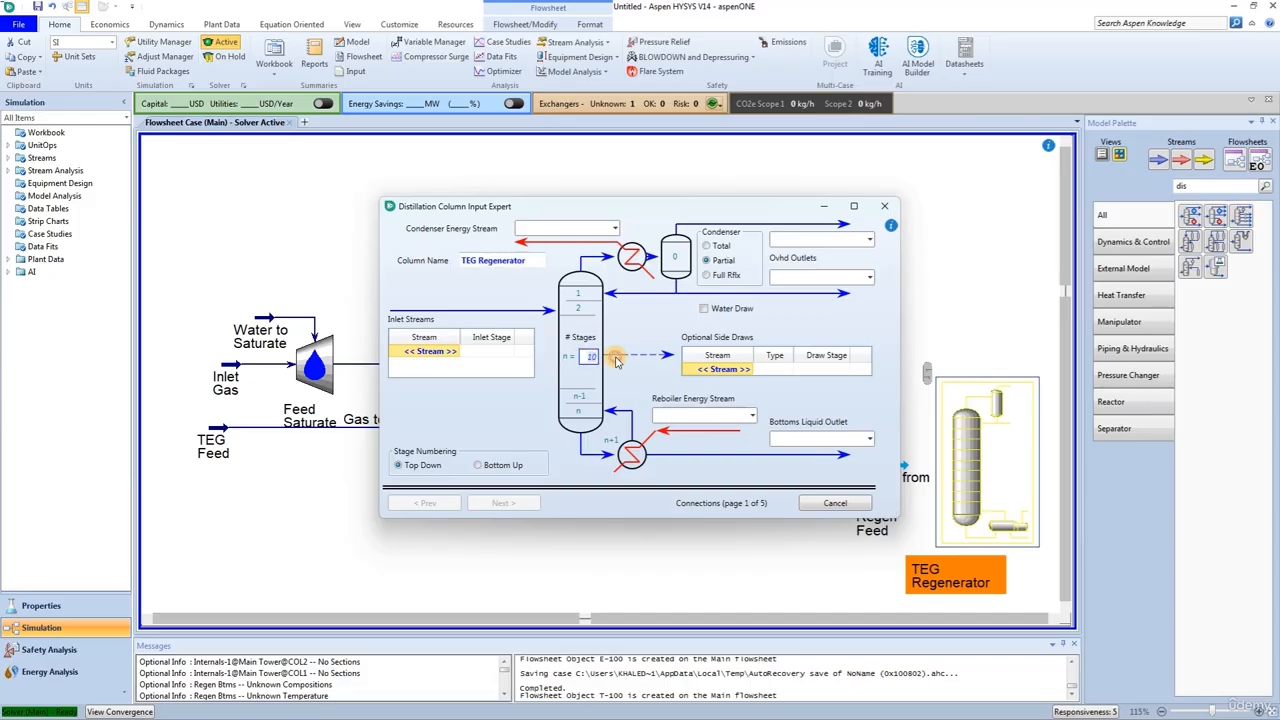
pyautogui.write('1')
pyautogui.click(428, 351)
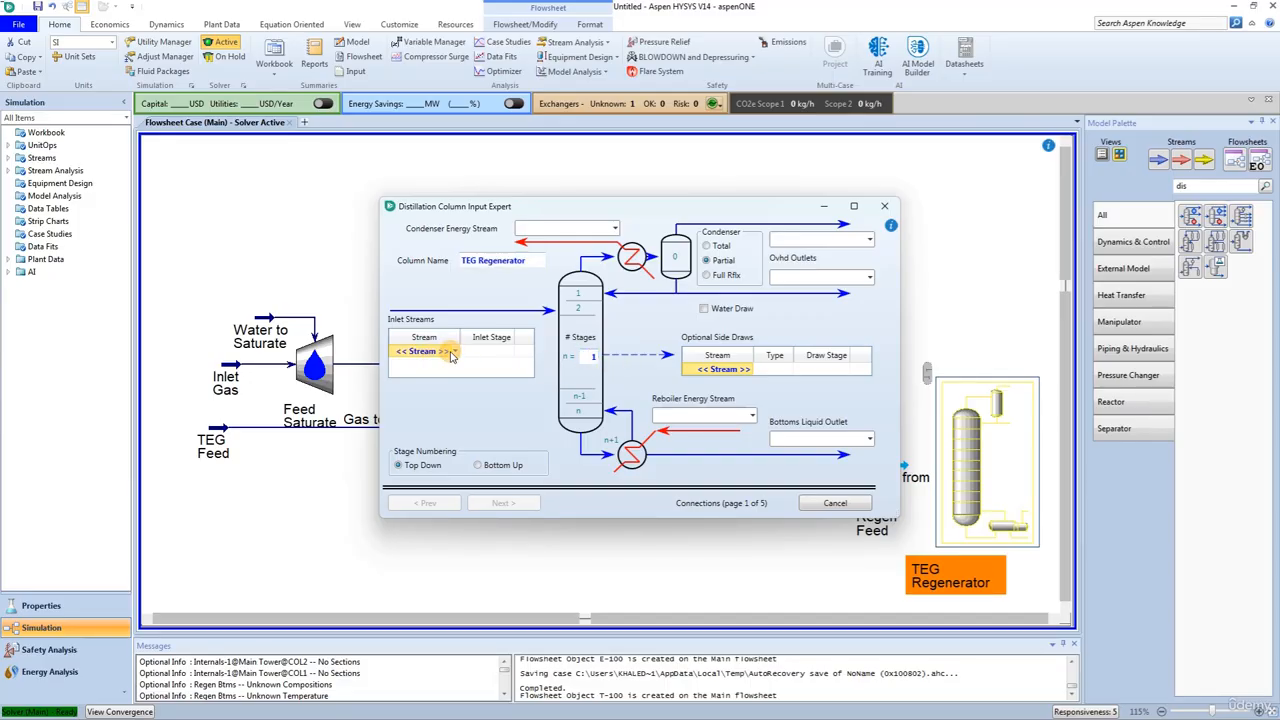
pyautogui.click(455, 352)
pyautogui.click(418, 371)
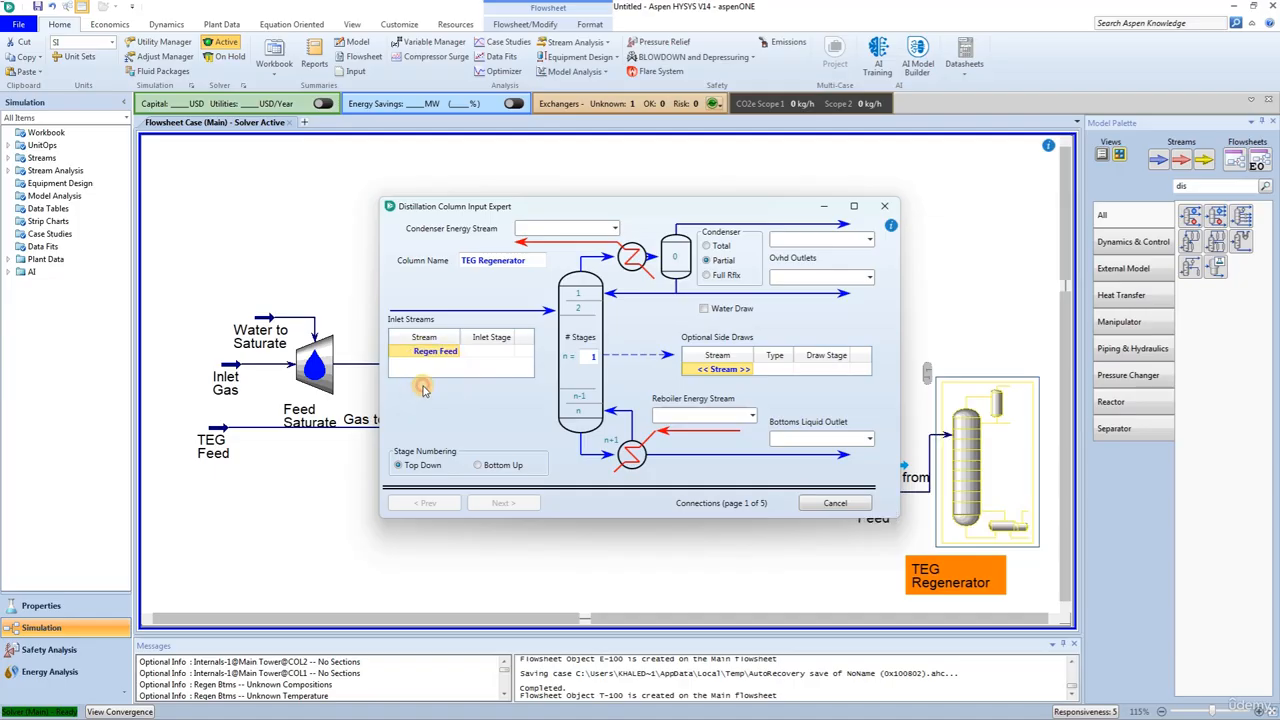
pyautogui.click(511, 354)
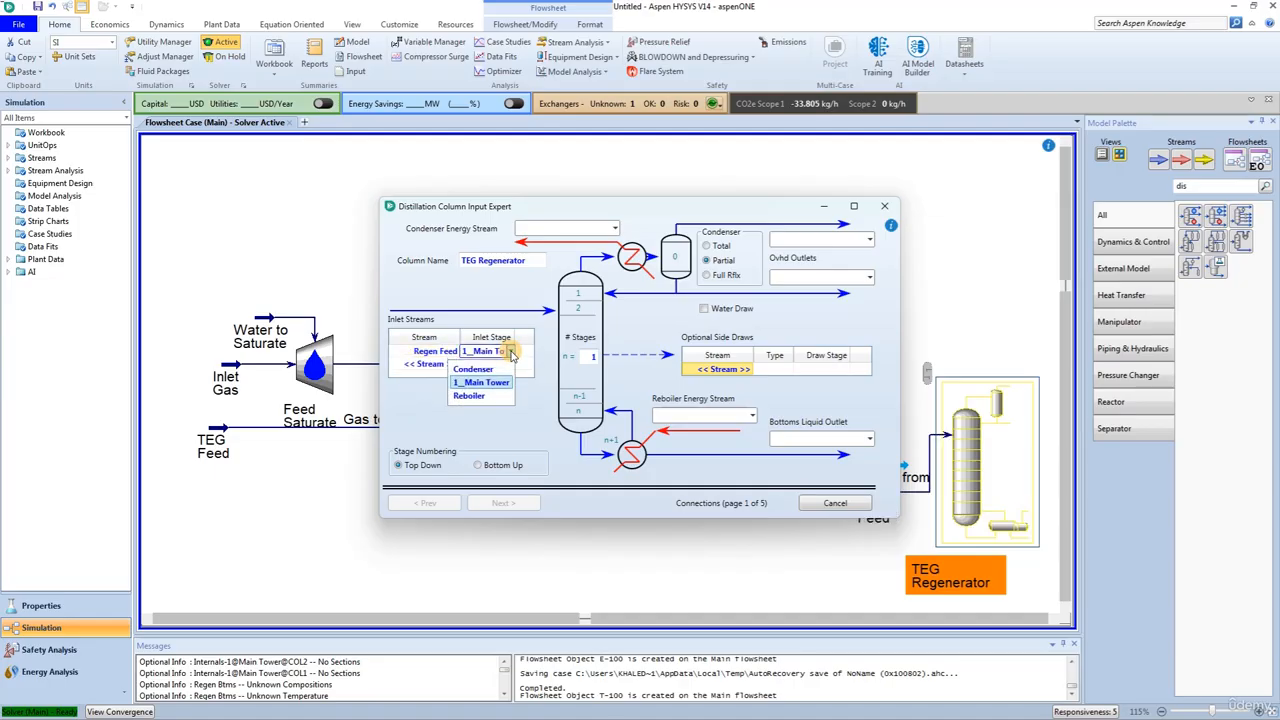
pyautogui.click(511, 354)
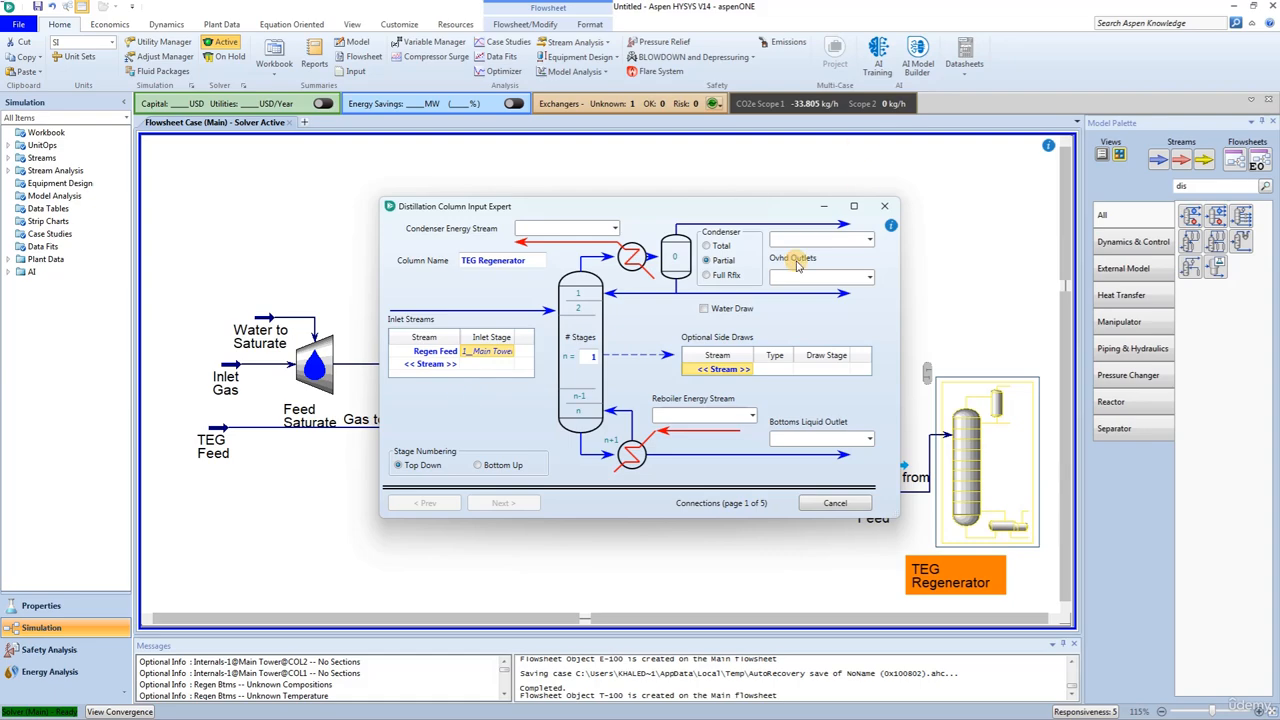
# Step: Set the condenser to full reflux, with Sour Gas as the overhead vapour outlet and Regen Btms as the bottoms liquid outlet
pyautogui.click(706, 275)
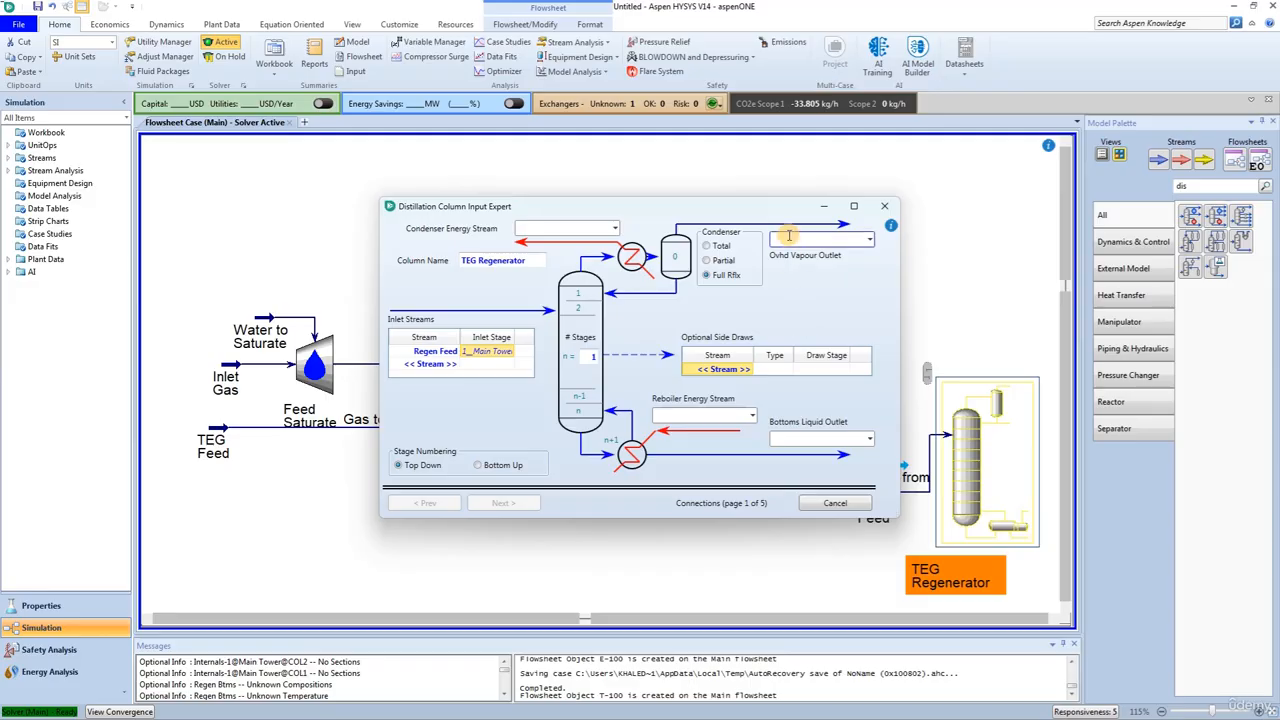
pyautogui.write('Sour Gas')
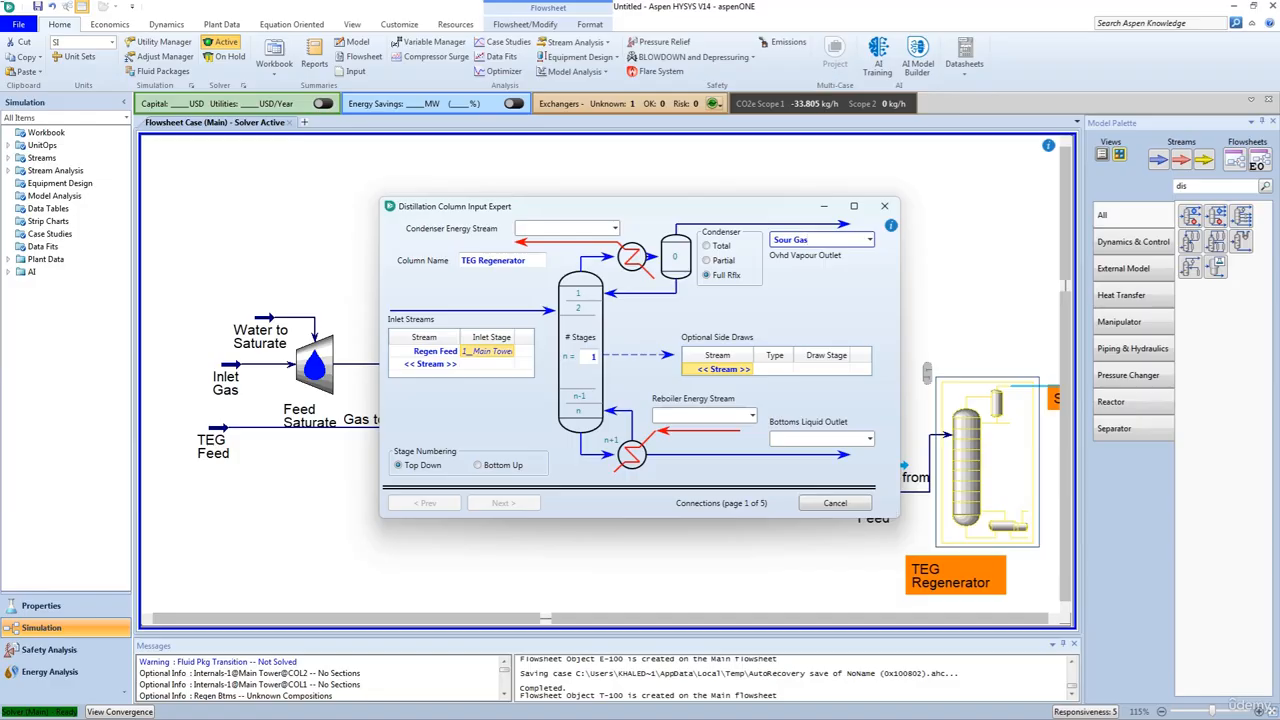
pyautogui.click(868, 440)
pyautogui.click(797, 471)
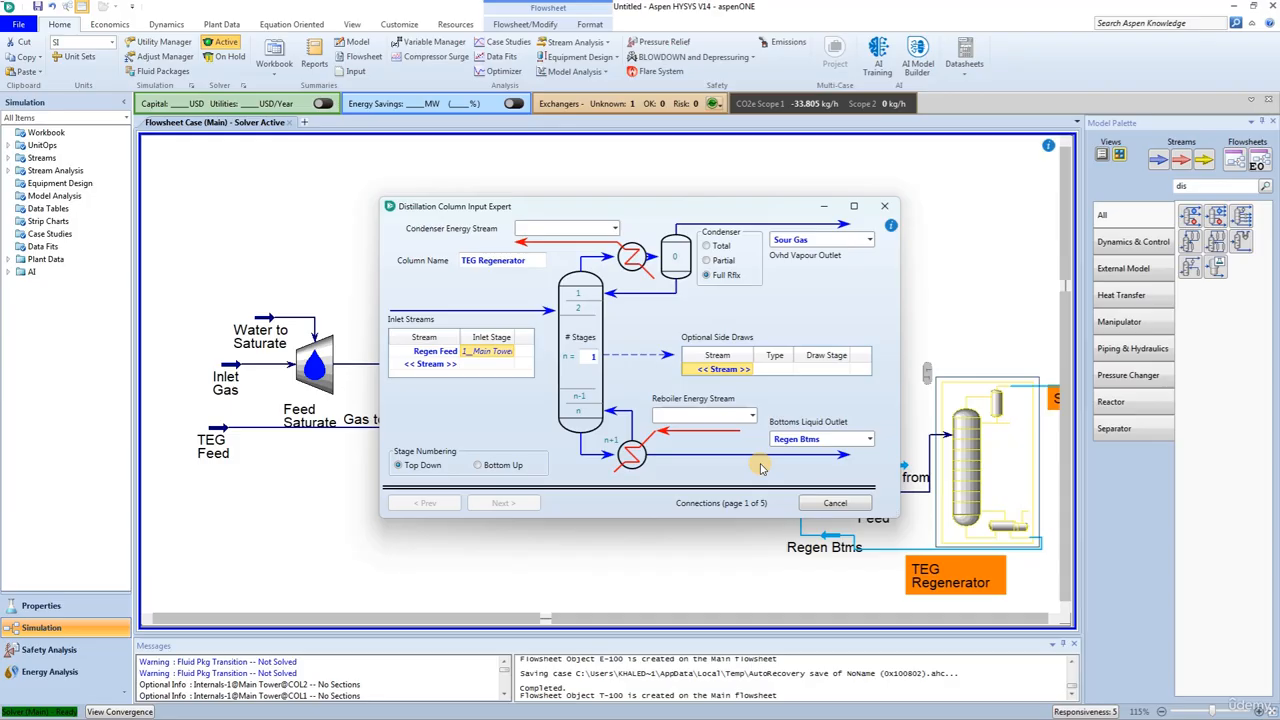
# Step: Name the condenser energy stream Cond-Q and the reboiler energy stream Reb-Q
pyautogui.click(550, 230)
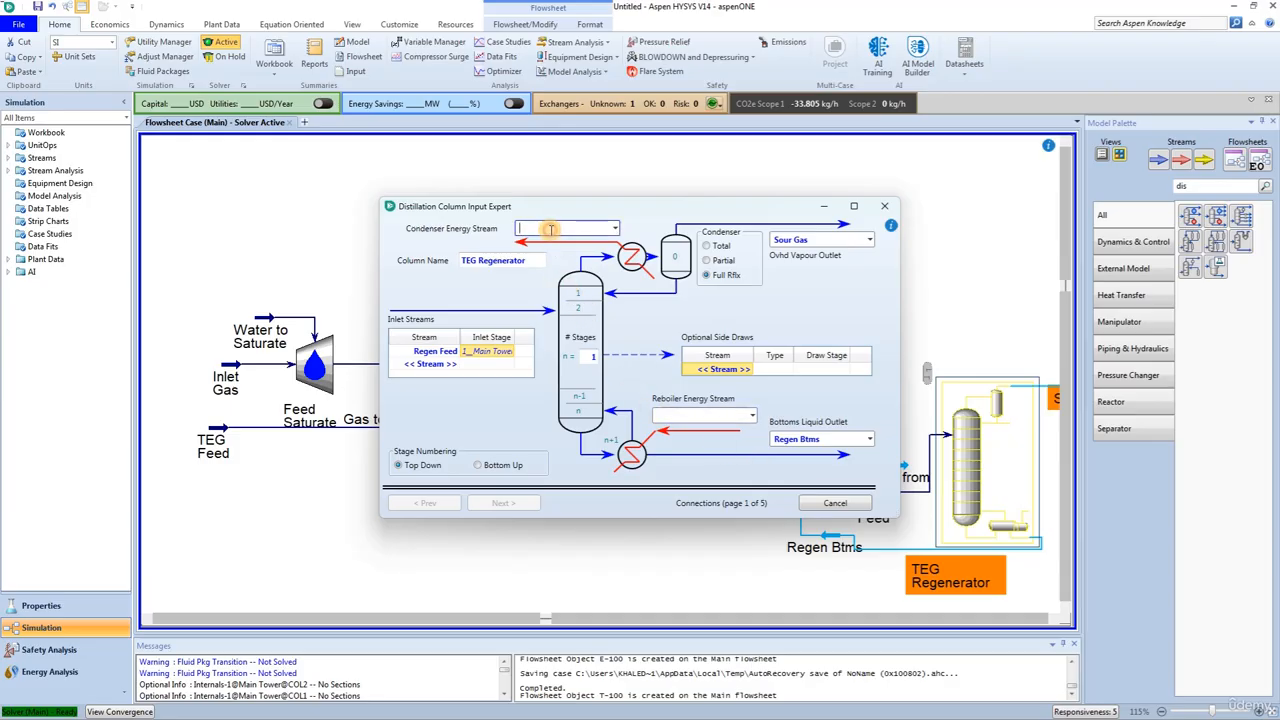
pyautogui.write('Cond-Q')
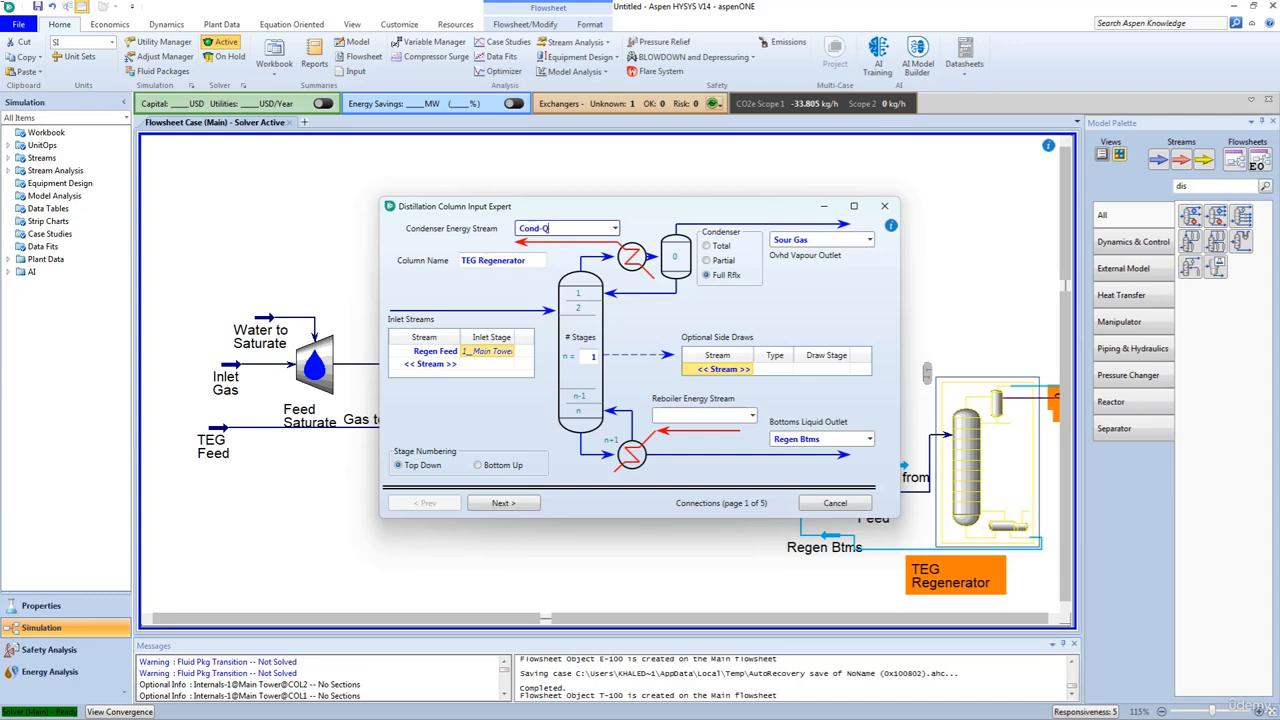
pyautogui.click(672, 418)
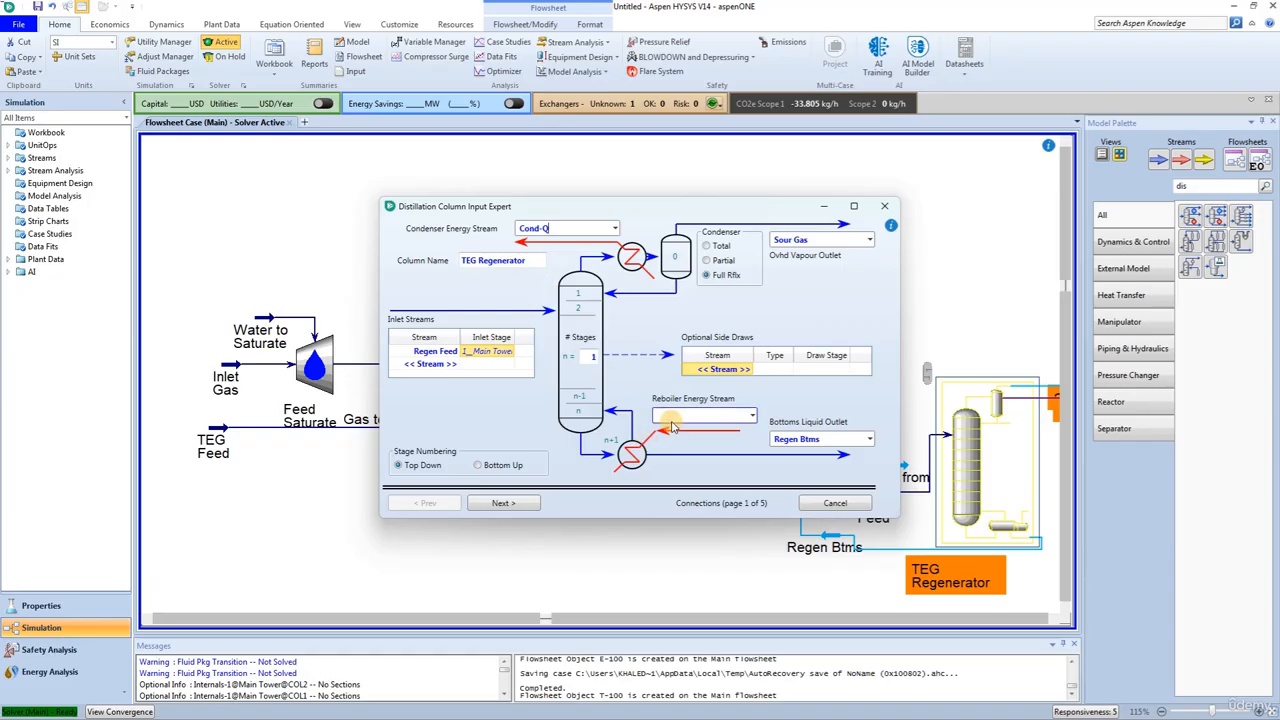
pyautogui.write('Reb-Q')
pyautogui.press('Tab')
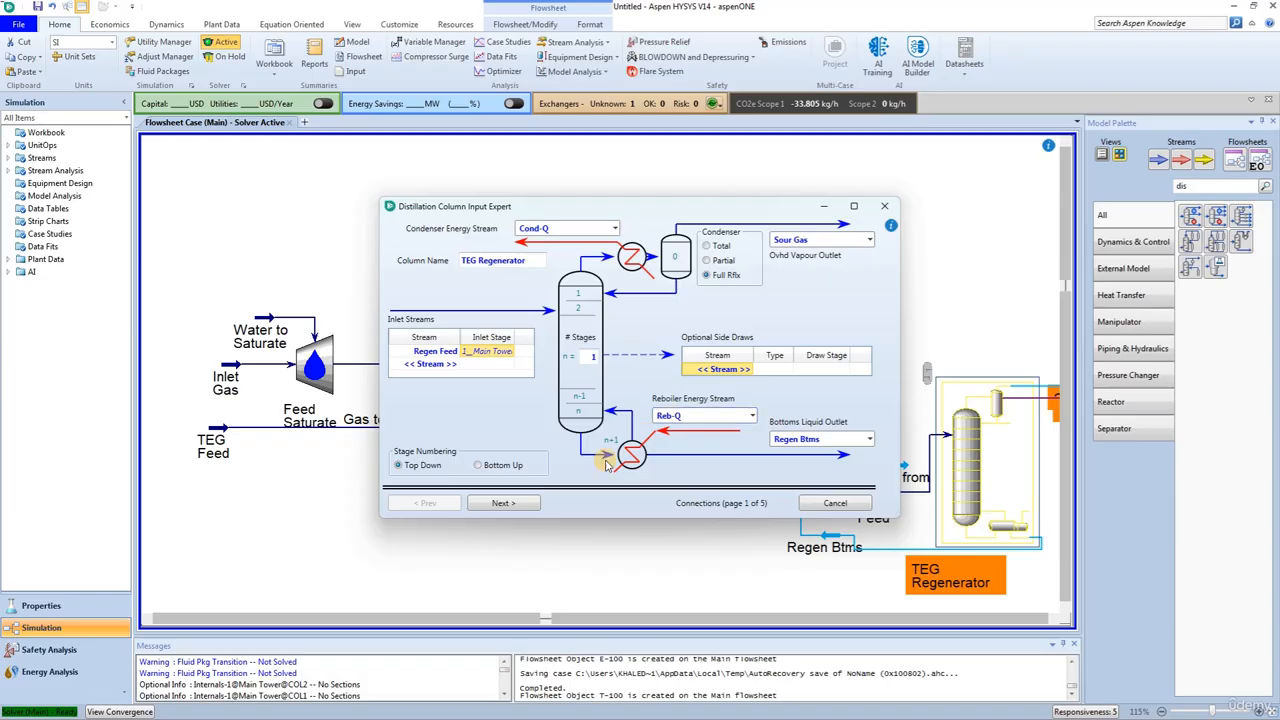
# Step: Keep the once-through regular HYSYS reboiler, and set the condenser pressure to 96.5 kPa with a condenser pressure drop of 7 kPa
pyautogui.click(527, 505)
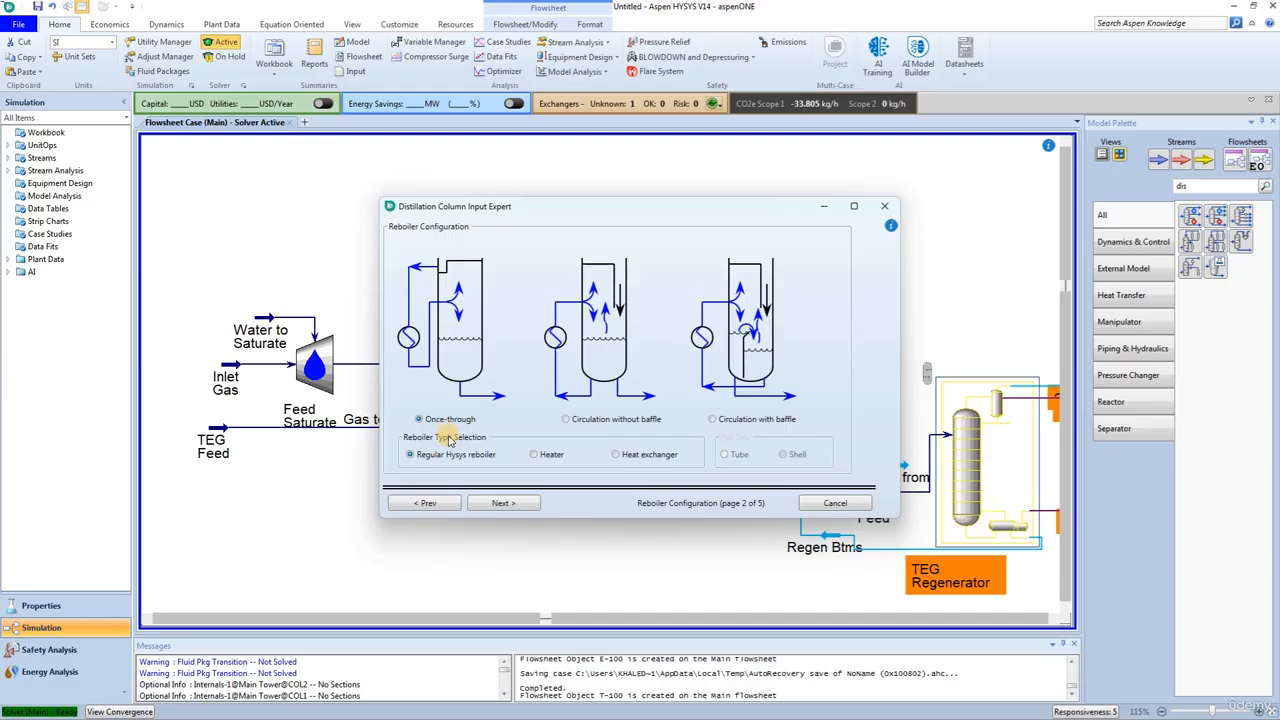
pyautogui.click(503, 505)
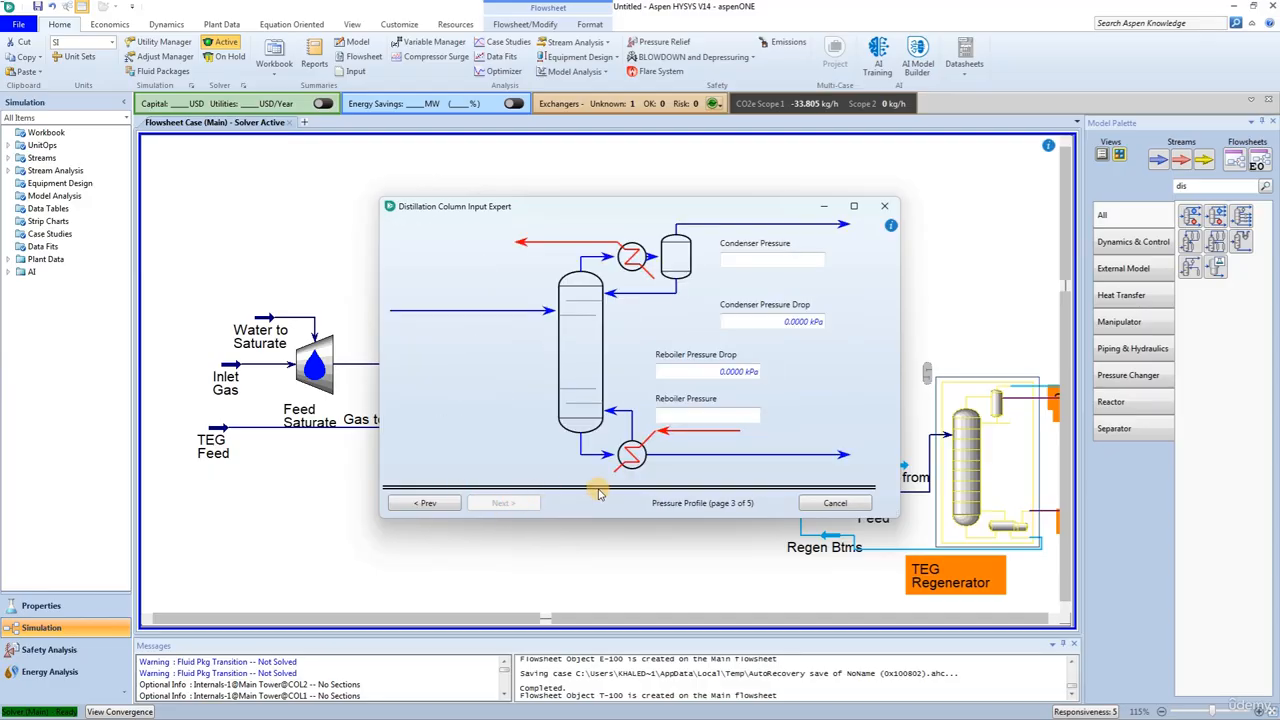
pyautogui.click(751, 261)
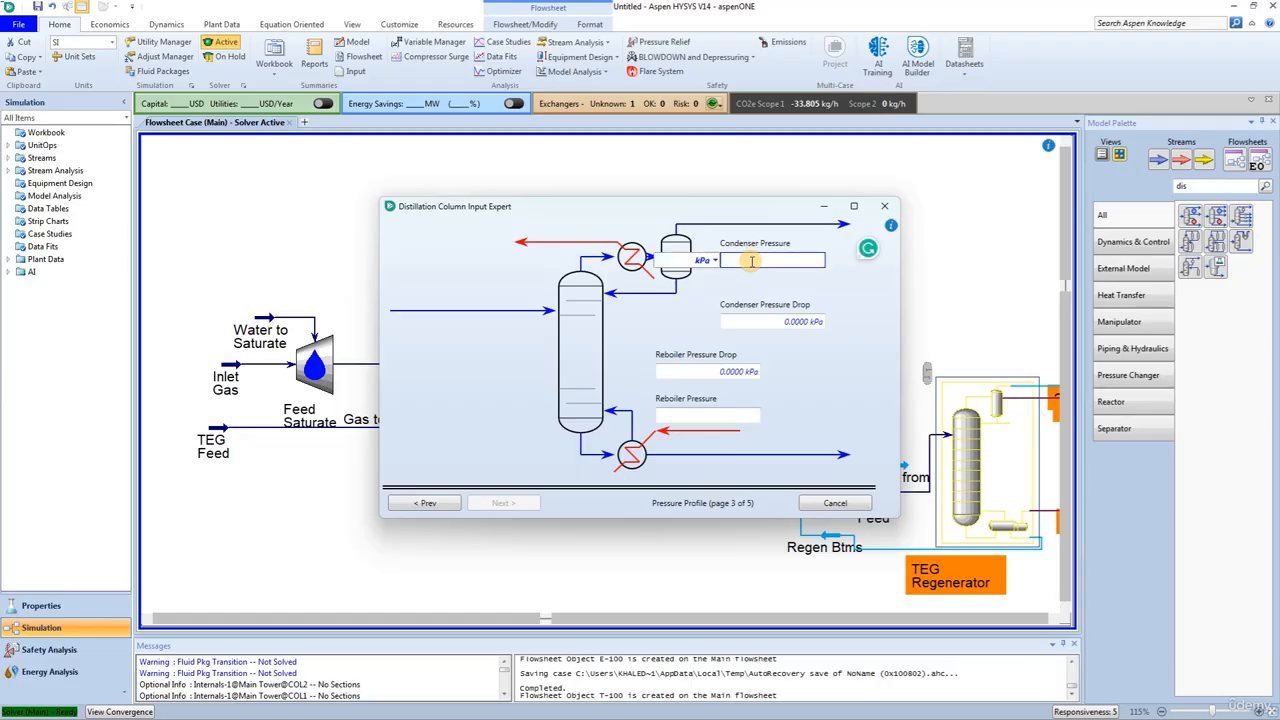
pyautogui.write('96.5')
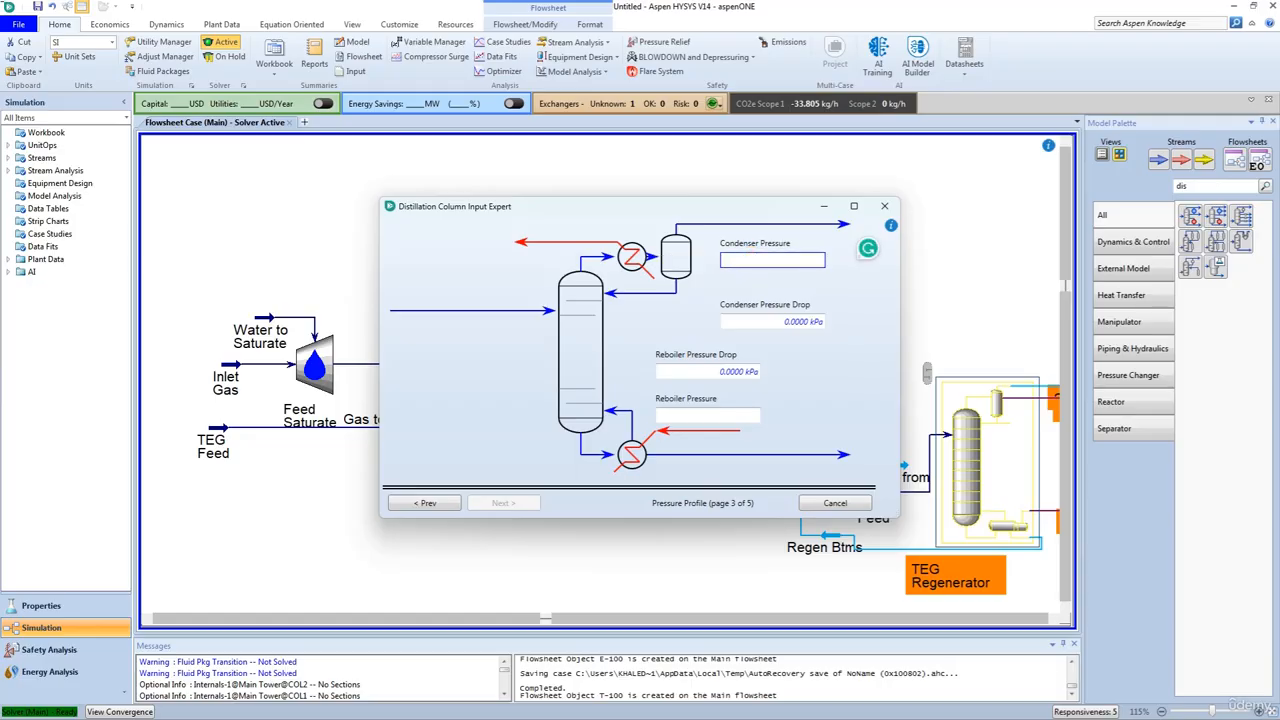
pyautogui.press('Return')
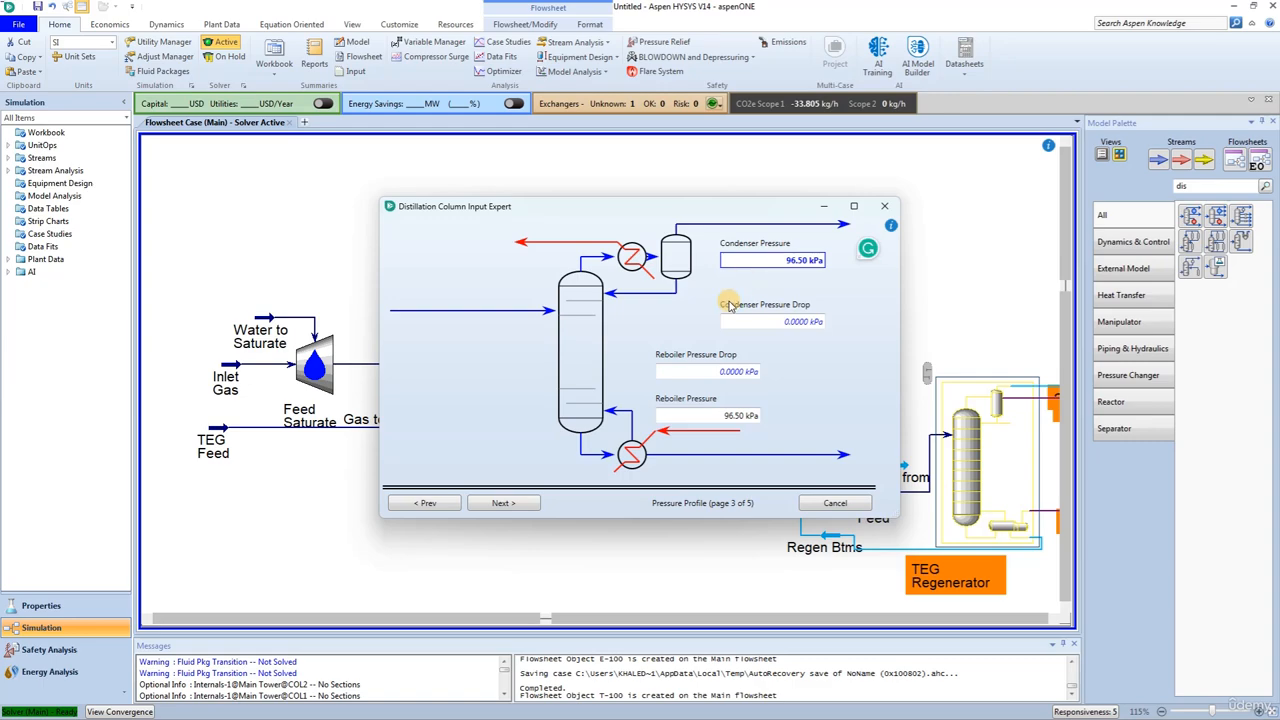
pyautogui.click(762, 321)
pyautogui.write('7')
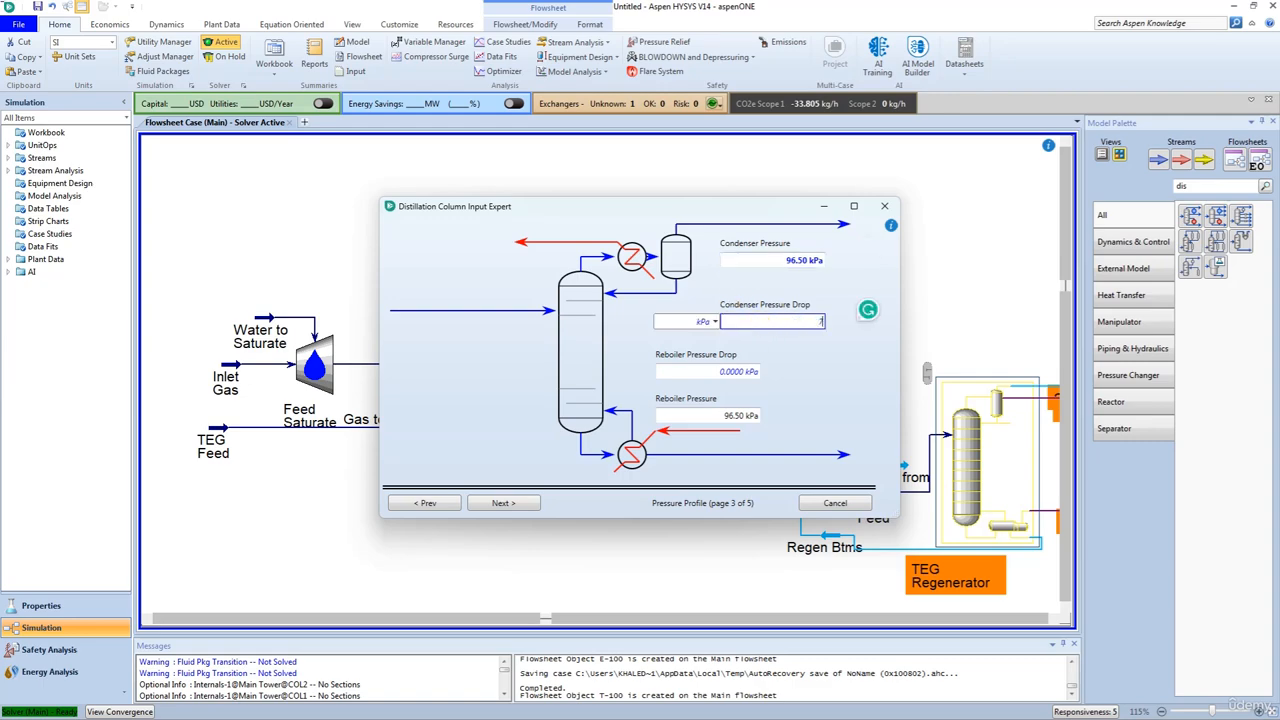
pyautogui.press('Return')
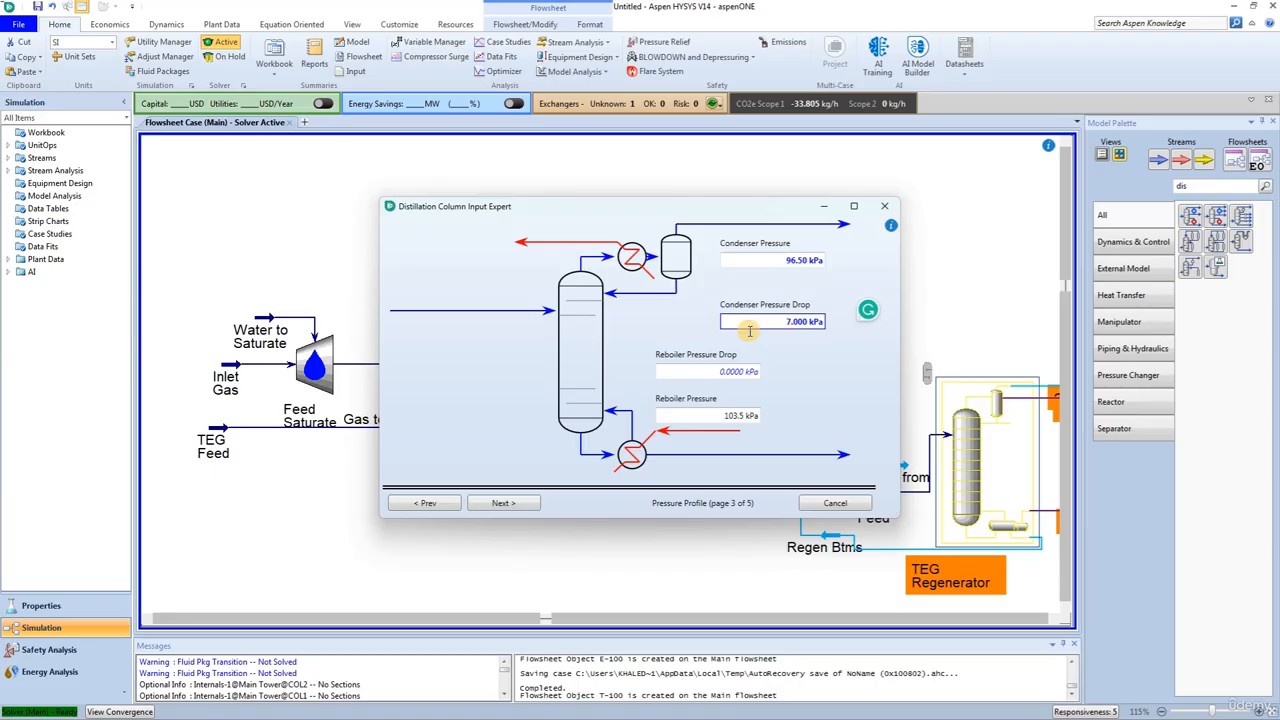
pyautogui.click(724, 370)
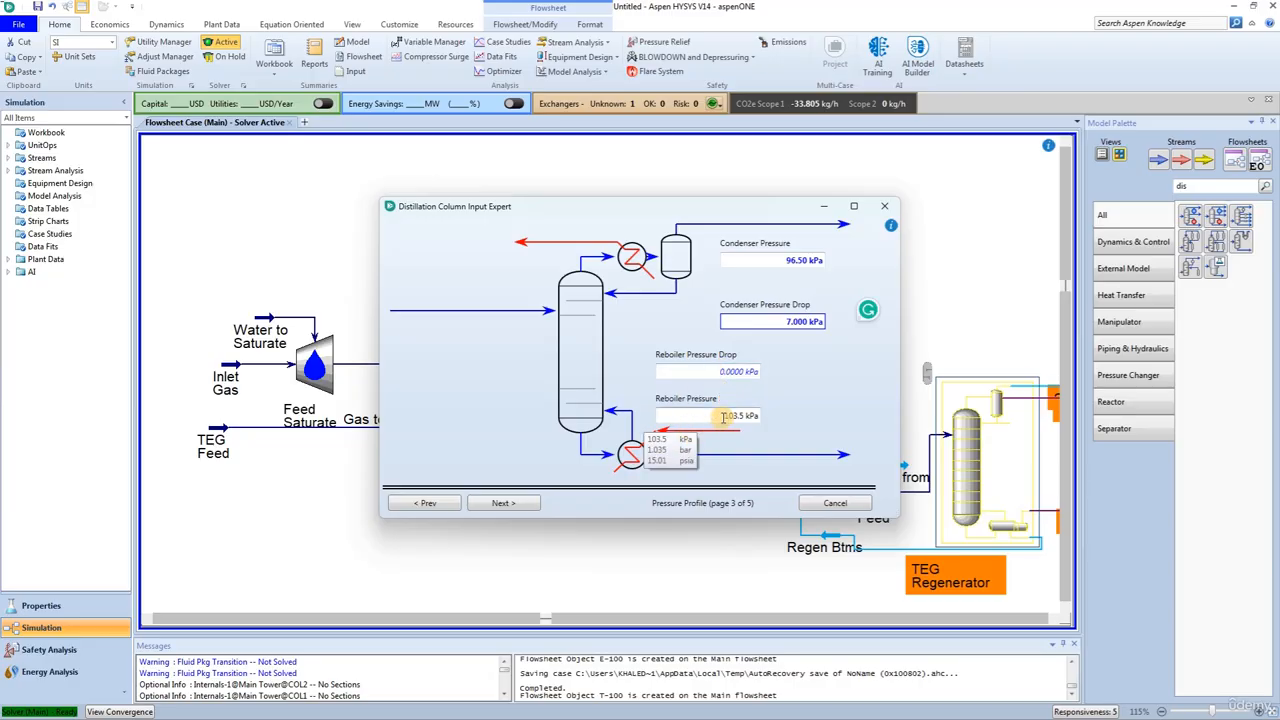
# Step: Leave the optional temperature estimates and the rate and reflux specifications blank, and complete the column setup
pyautogui.click(503, 503)
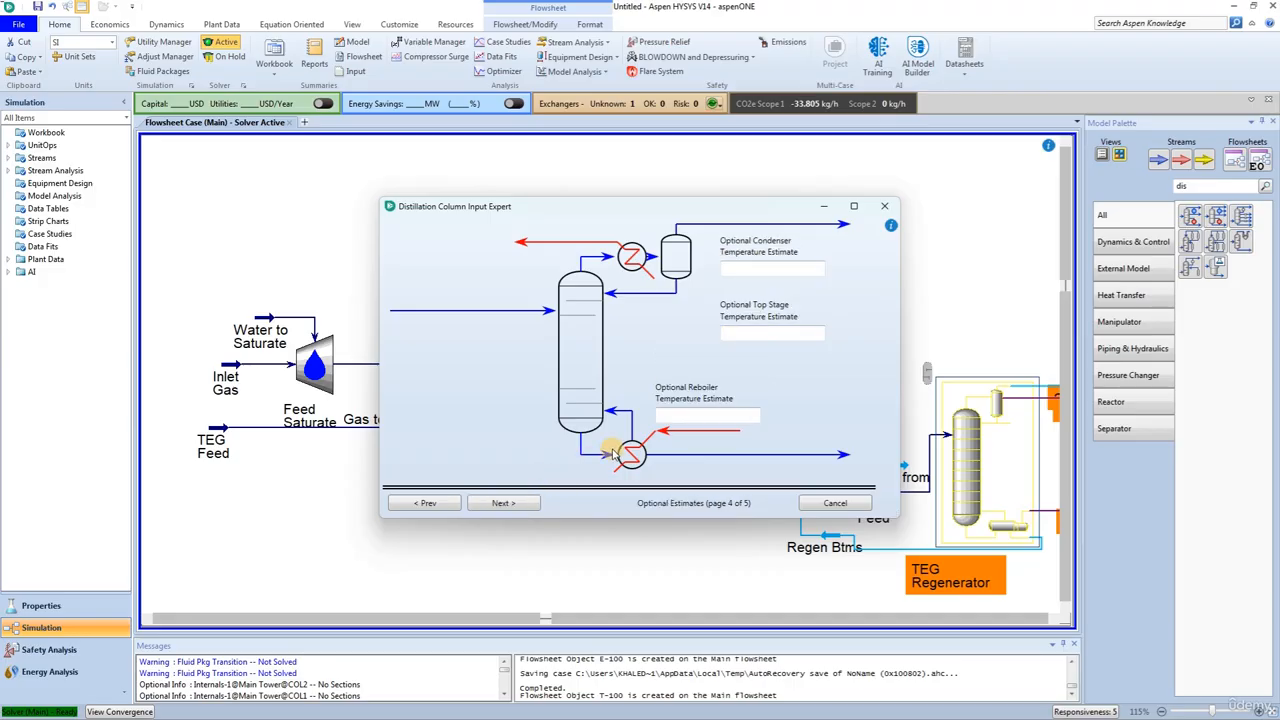
pyautogui.click(500, 505)
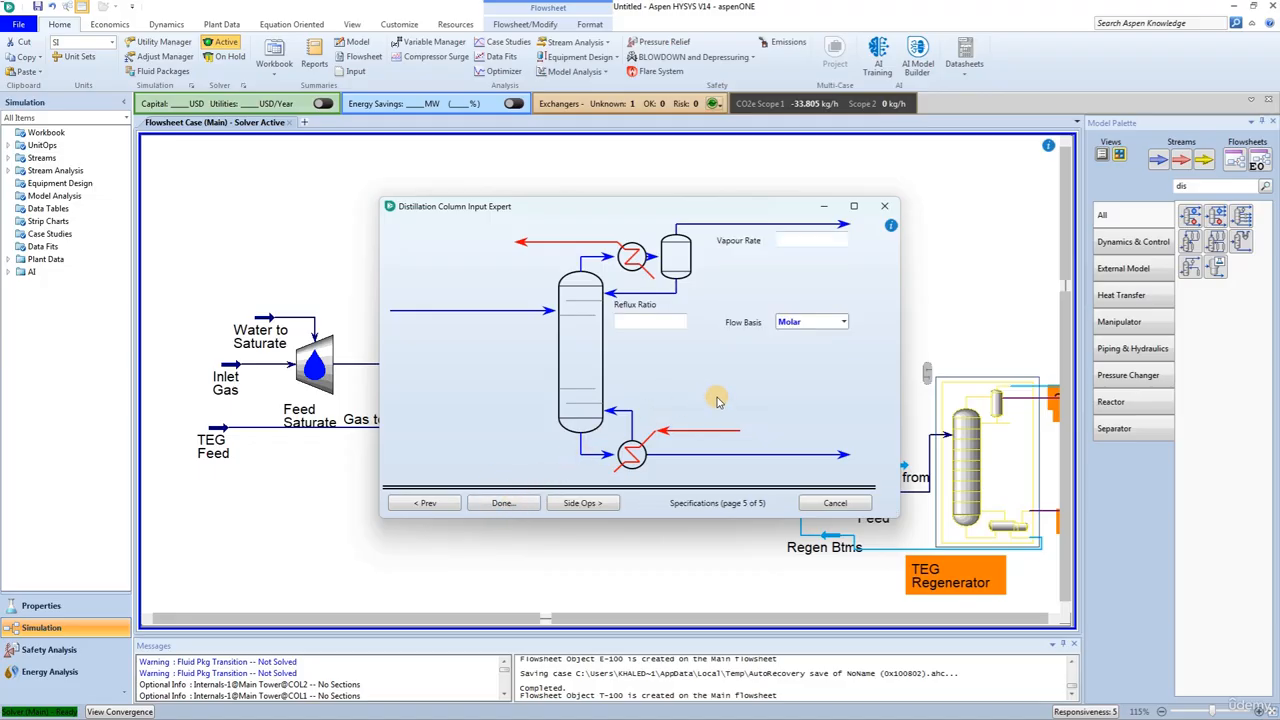
pyautogui.click(490, 503)
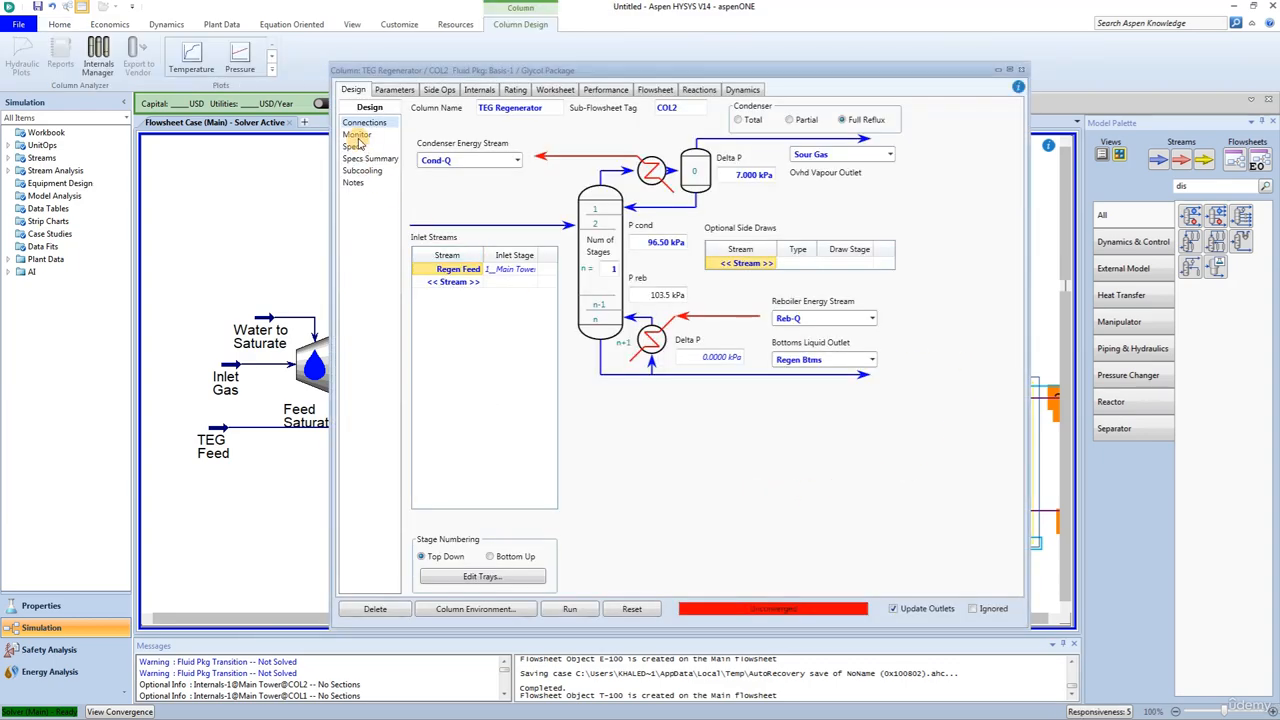
# Step: Add a Column Temperature specification to the TEG Regenerator's design specs
pyautogui.click(355, 146)
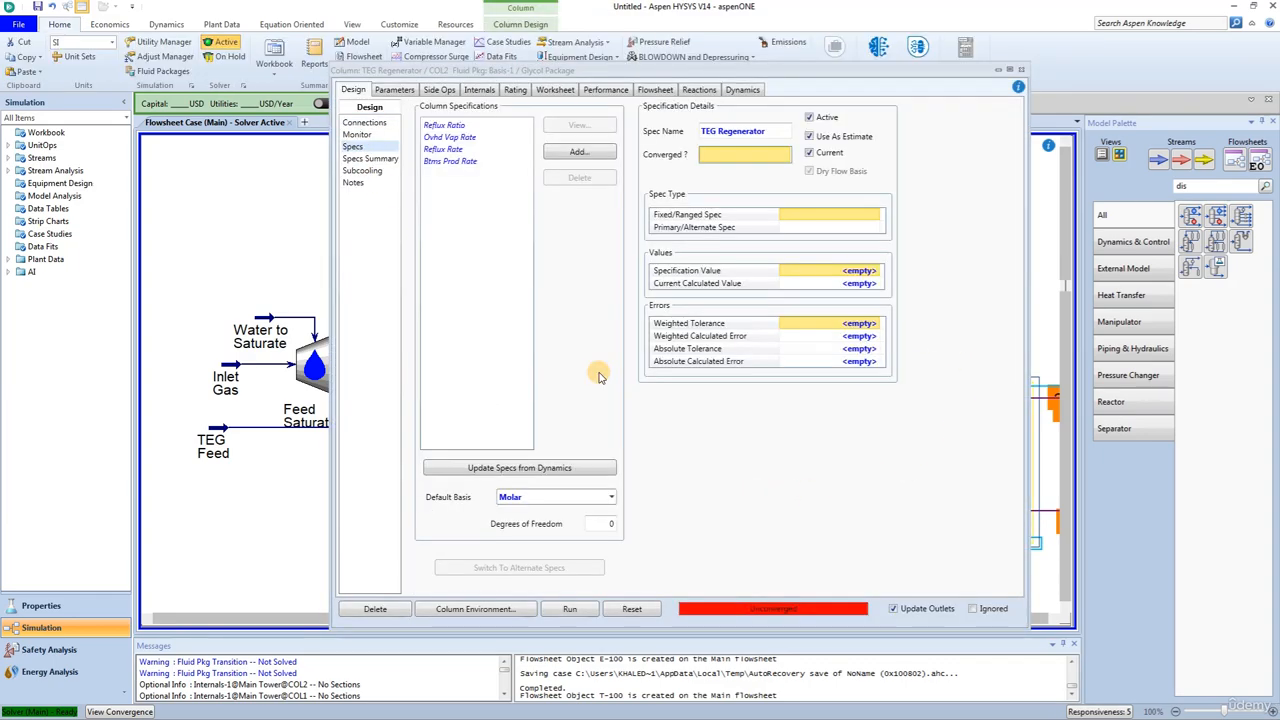
pyautogui.scroll(-1, 603, 398)
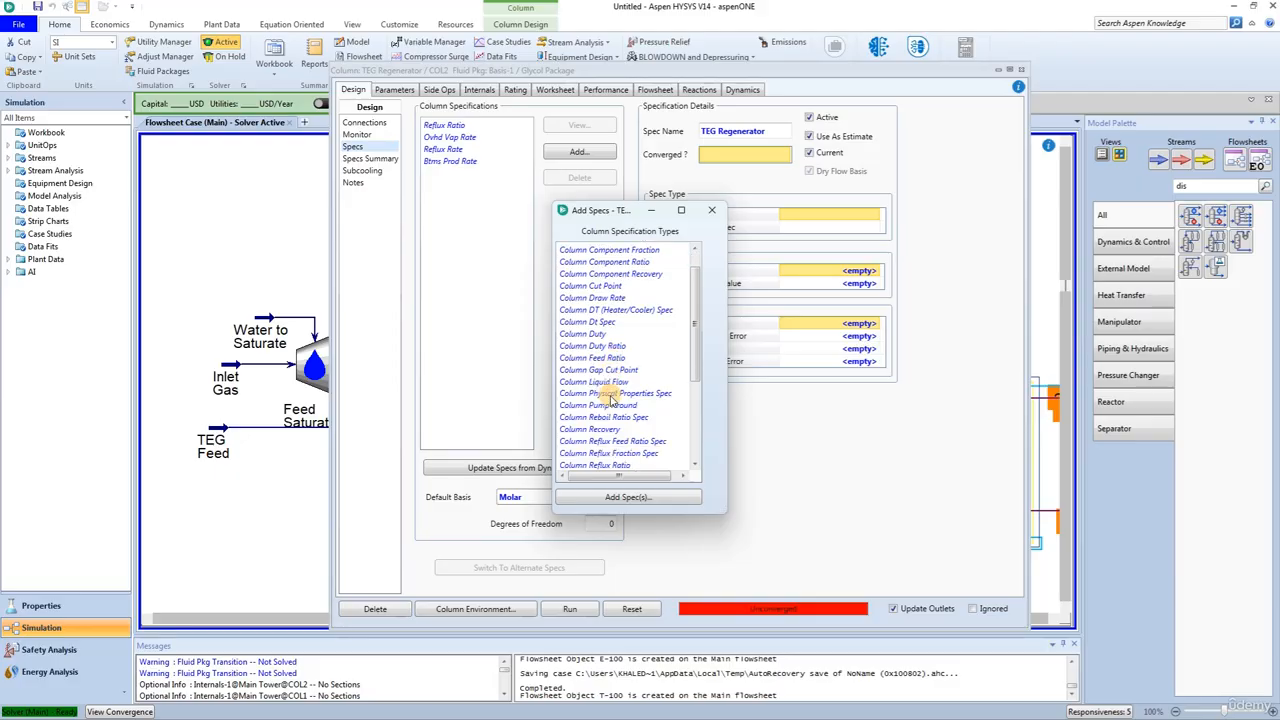
pyautogui.scroll(-1, 609, 398)
pyautogui.scroll(-1, 606, 410)
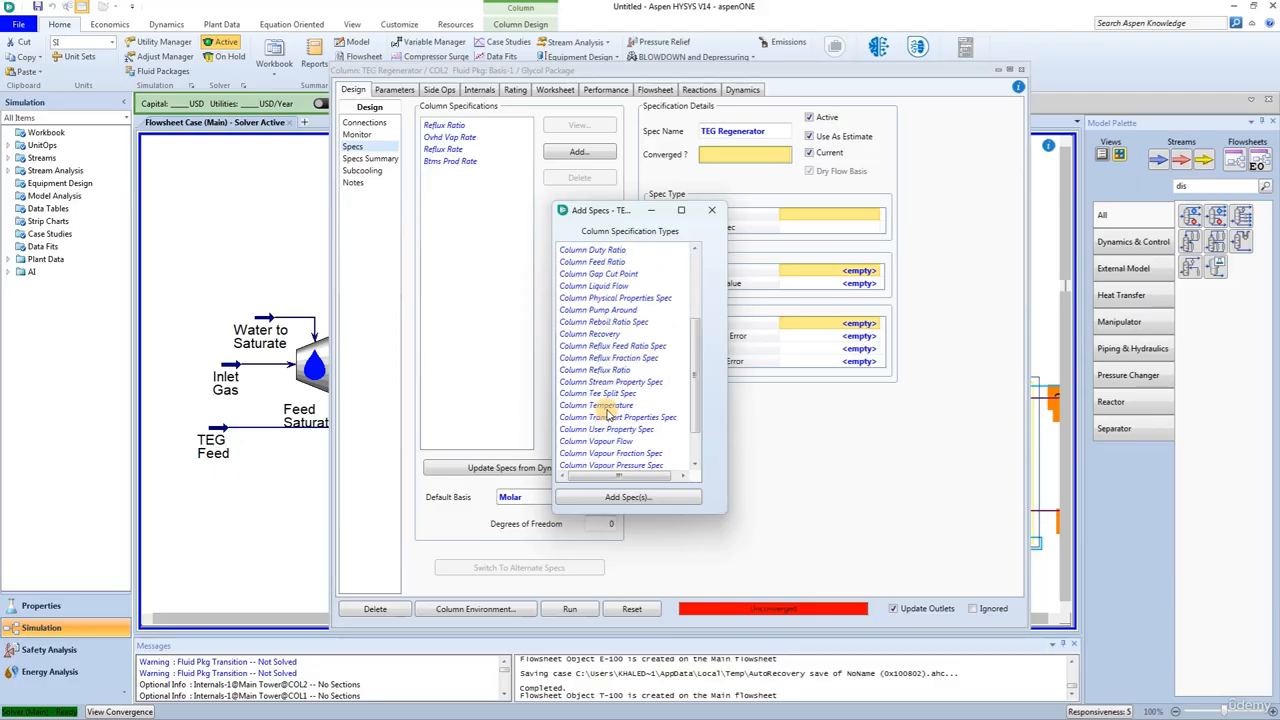
pyautogui.click(606, 410)
pyautogui.click(615, 497)
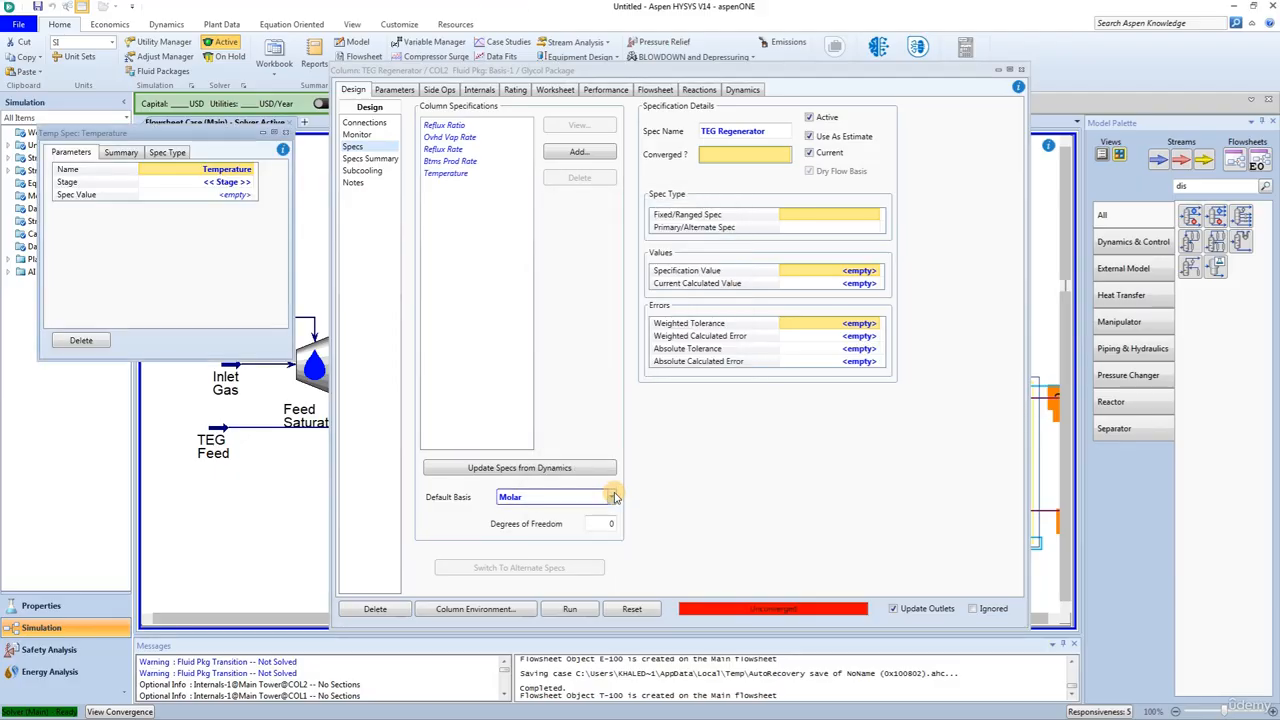
# Step: Assign the temperature spec to the Condenser stage with a spec value of 100 and close the spec window
pyautogui.moveTo(142, 137); pyautogui.dragTo(353, 137)
pyautogui.click(460, 185)
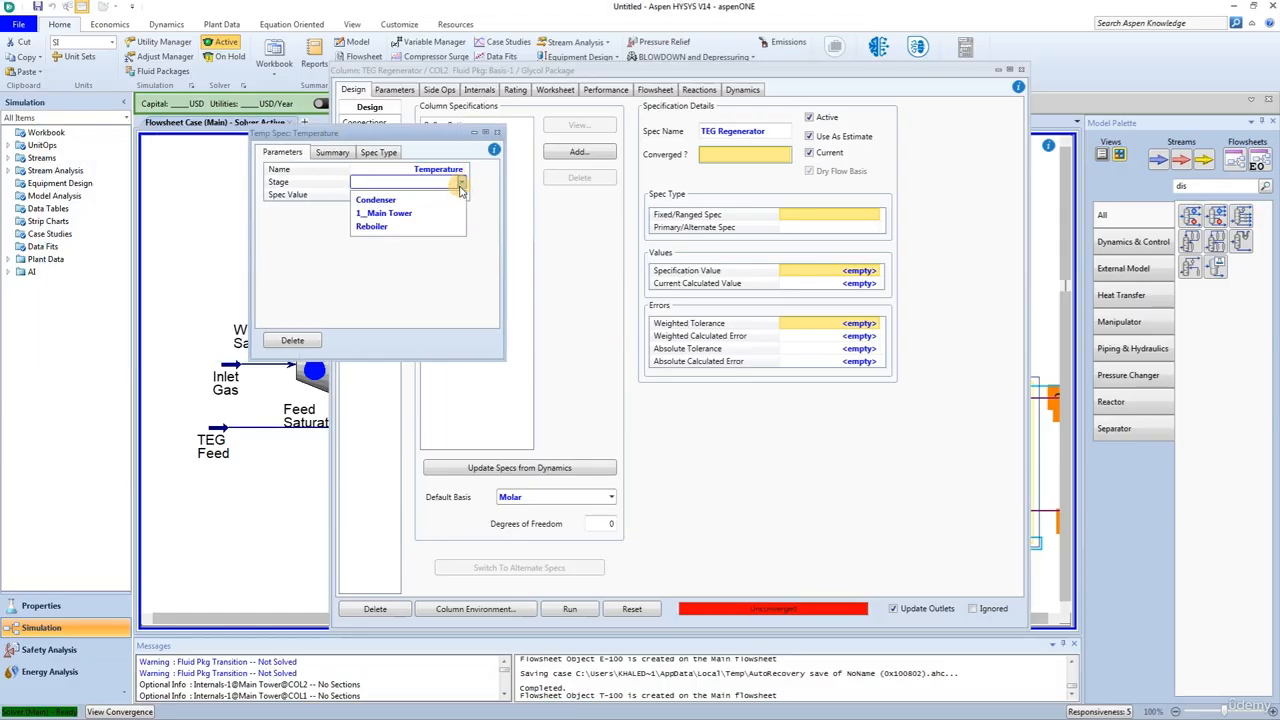
pyautogui.click(446, 199)
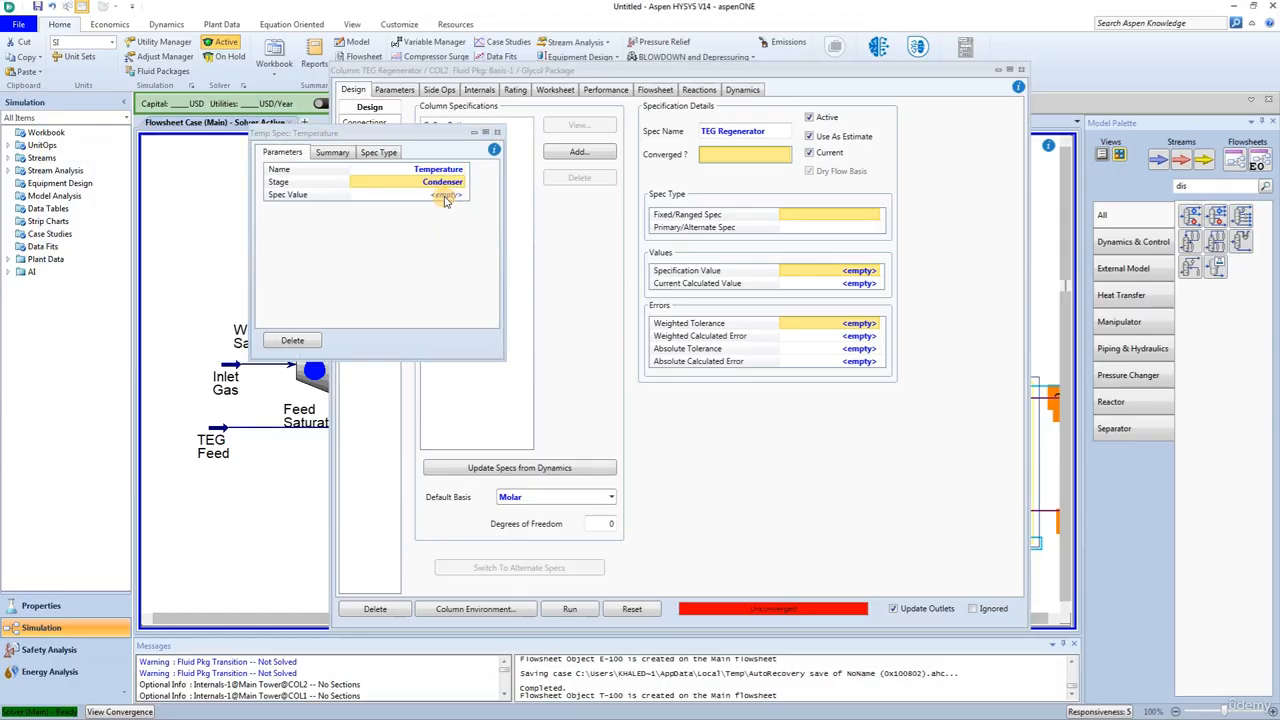
pyautogui.click(446, 197)
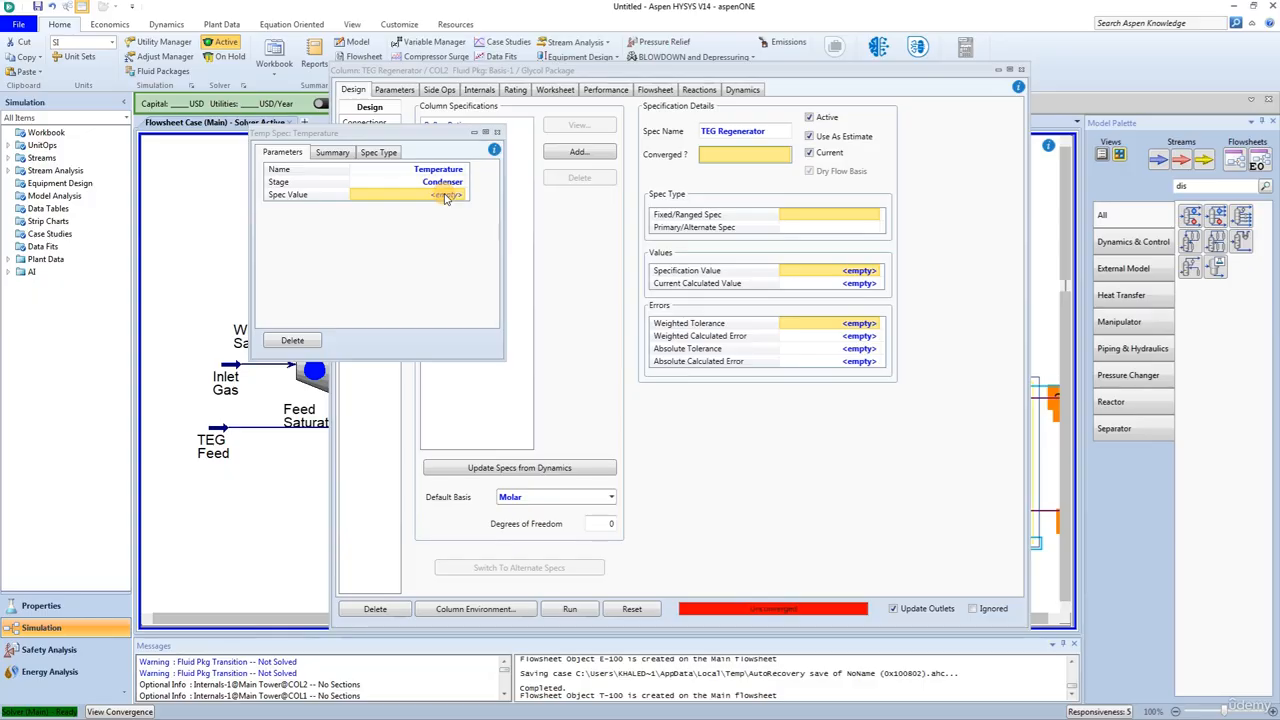
pyautogui.write('100')
pyautogui.press('Return')
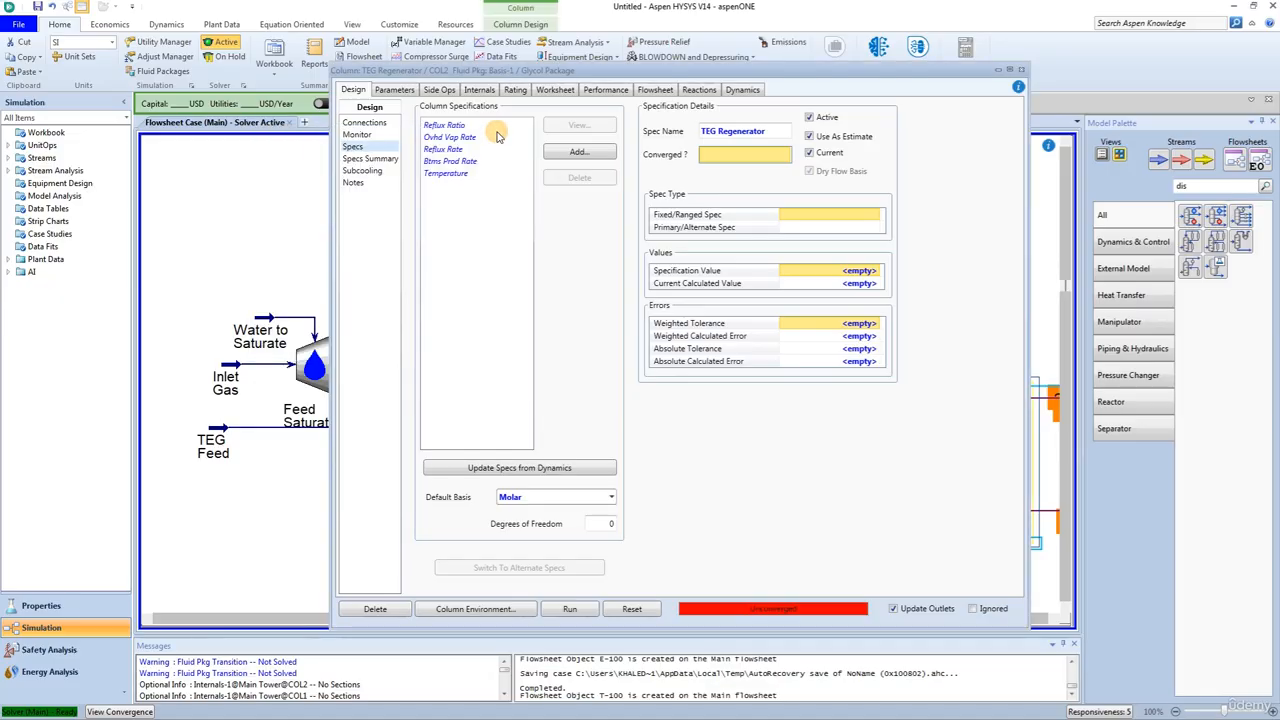
pyautogui.click(496, 132)
# Step: Add a second Column Temperature specification to the TEG Regenerator's design specs
pyautogui.click(578, 152)
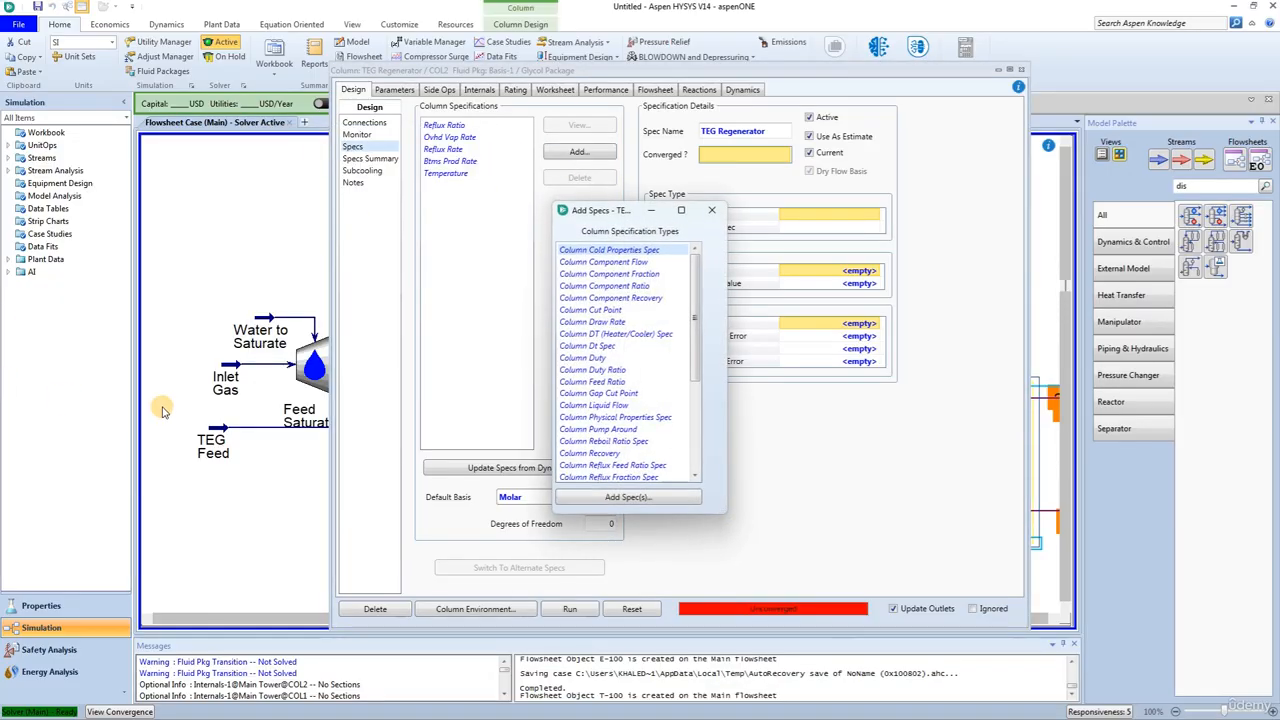
pyautogui.scroll(-5, 617, 372)
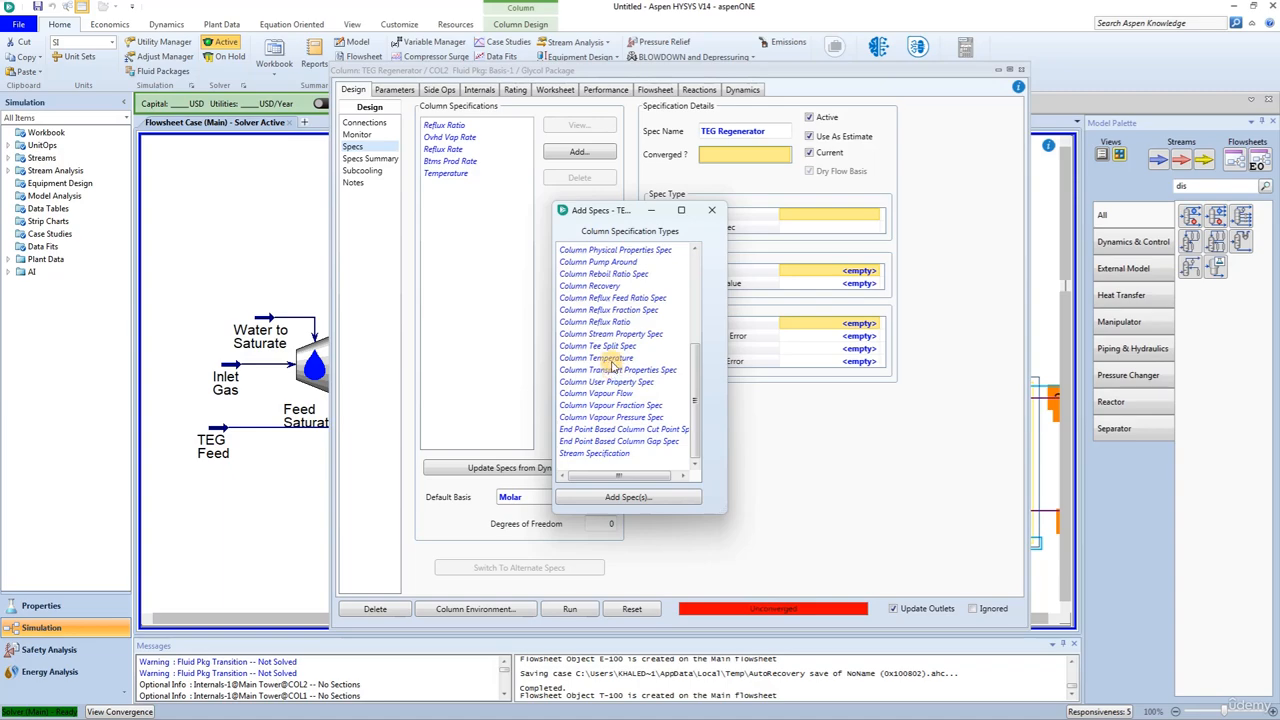
pyautogui.click(612, 359)
pyautogui.click(605, 498)
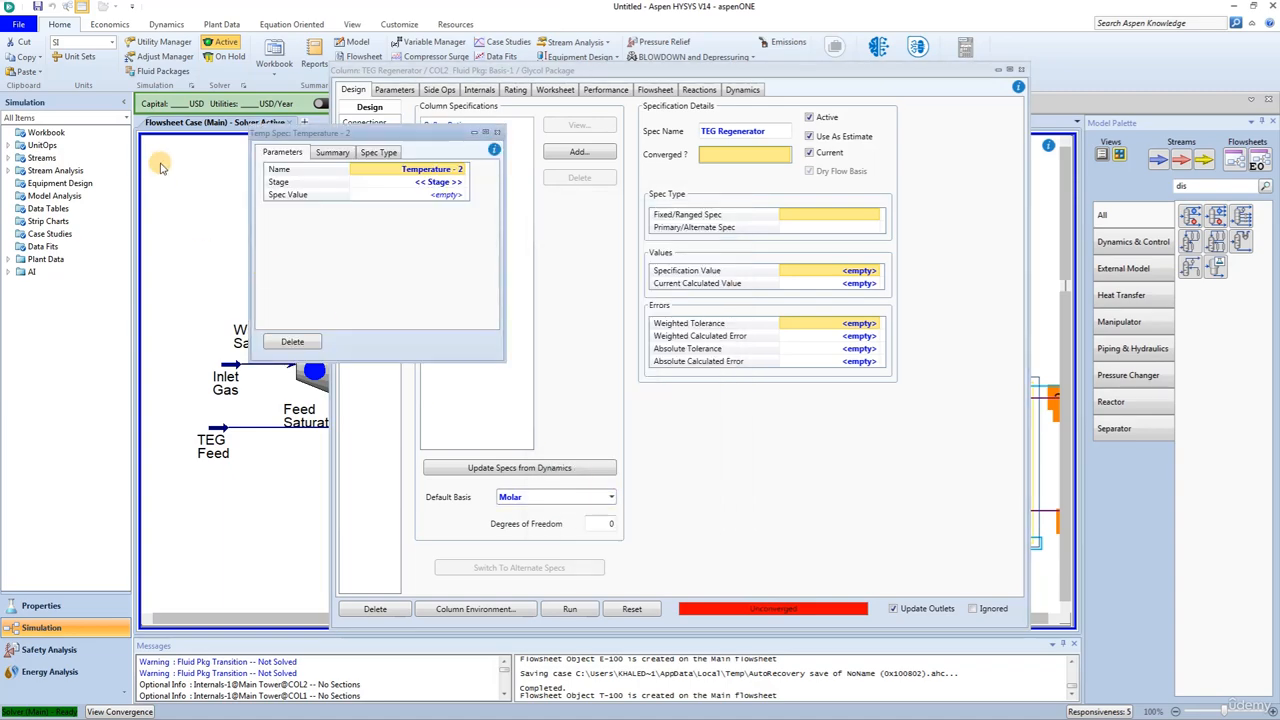
# Step: Assign the second temperature spec to the Reboiler stage with a spec value of 205 °C and close the spec window
pyautogui.click(461, 182)
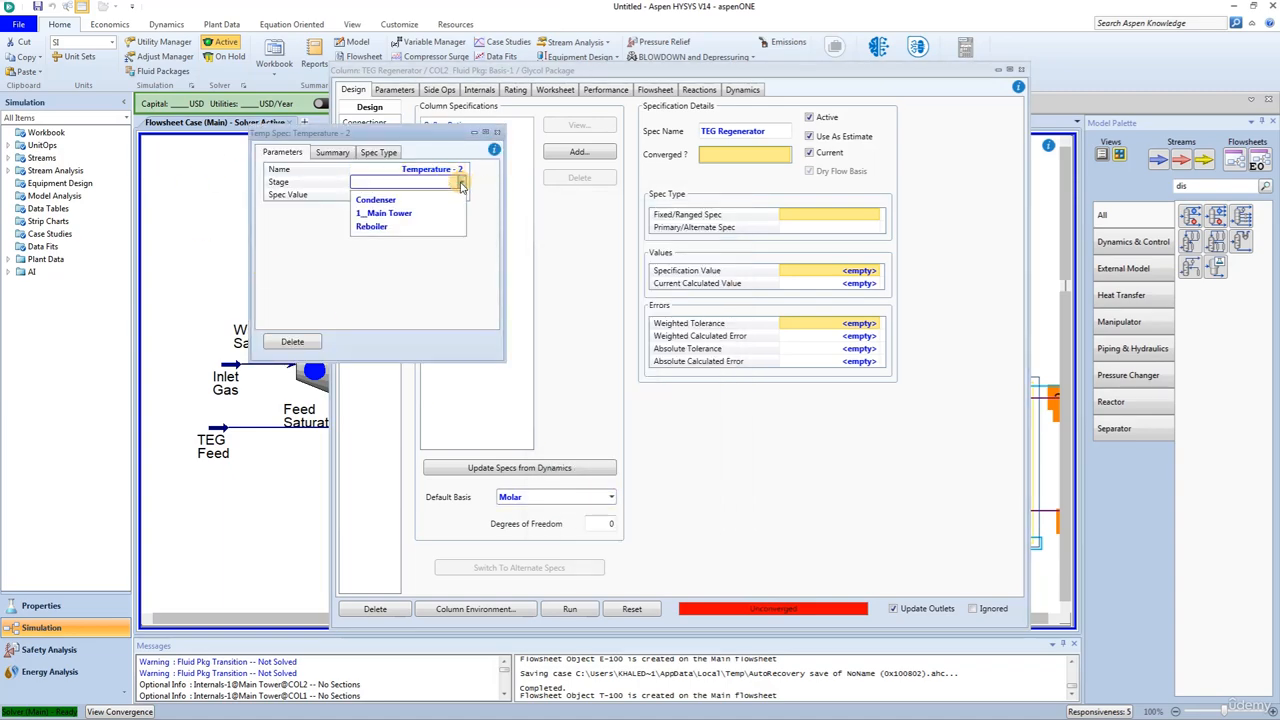
pyautogui.click(430, 228)
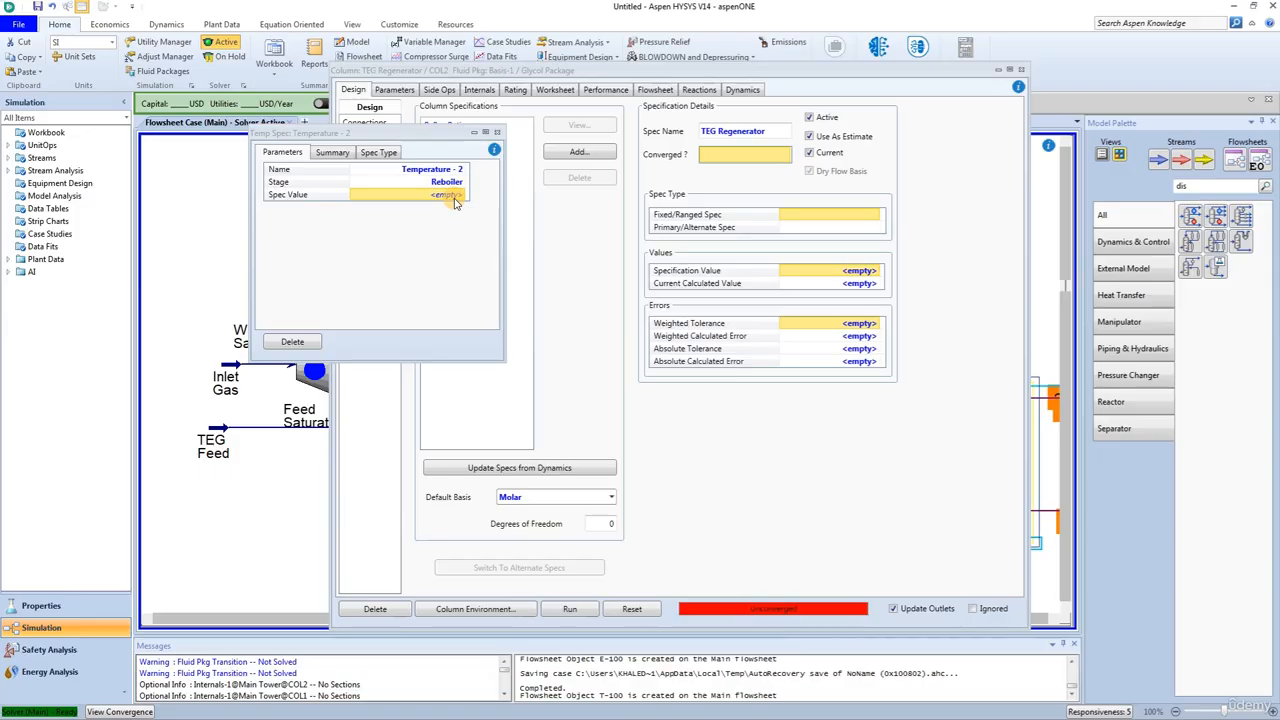
pyautogui.write('205')
pyautogui.press('Return')
pyautogui.click(497, 132)
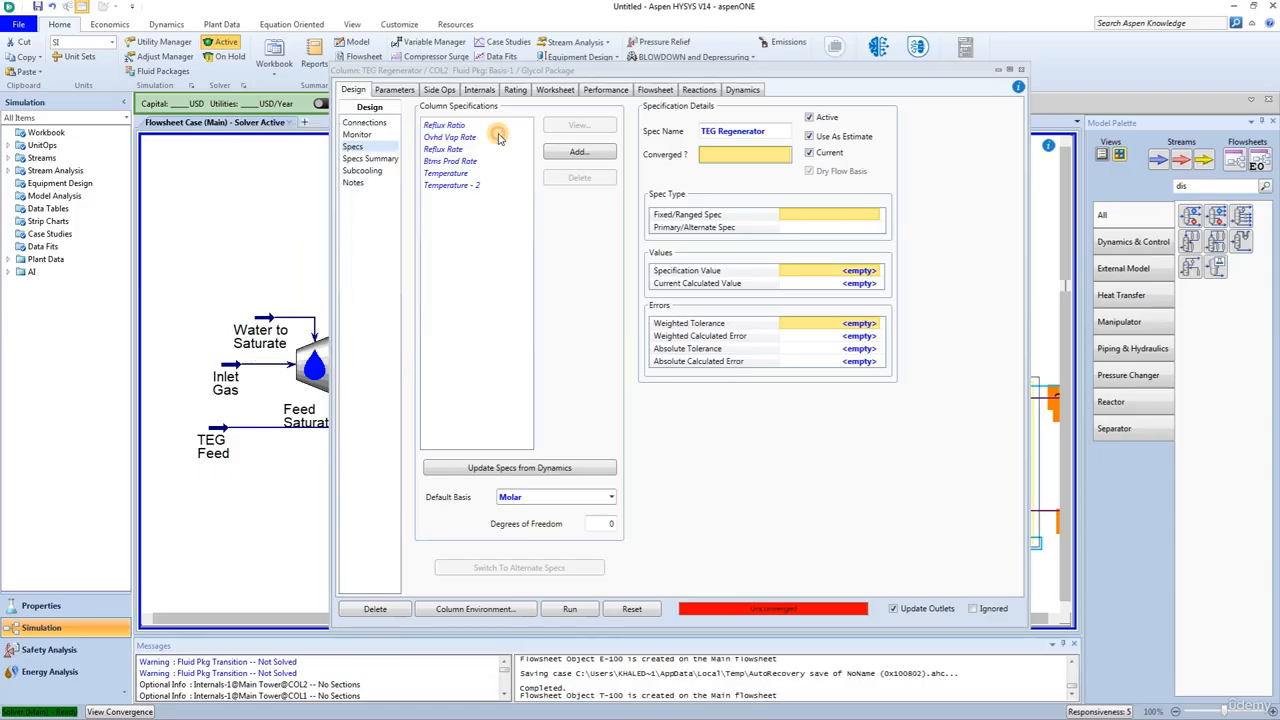
# Step: Set the specified Reflux Ratio to 1 in the column monitor's specifications table
pyautogui.click(360, 134)
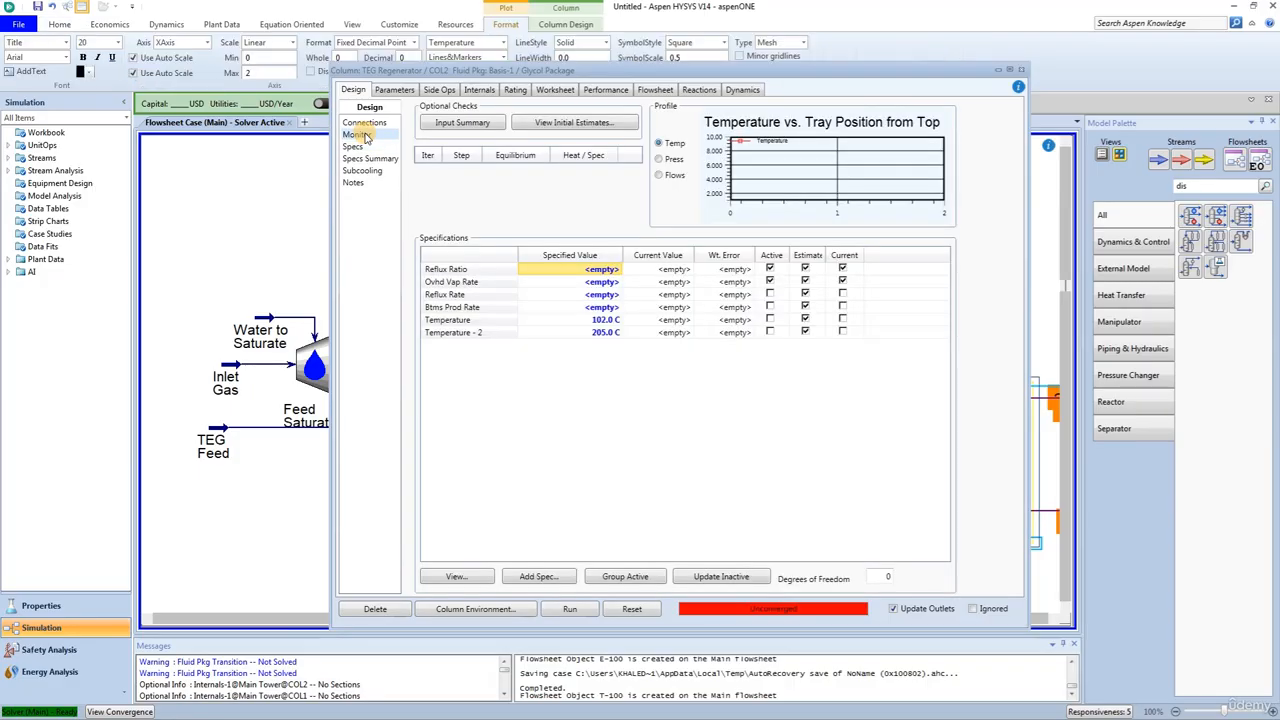
pyautogui.click(450, 282)
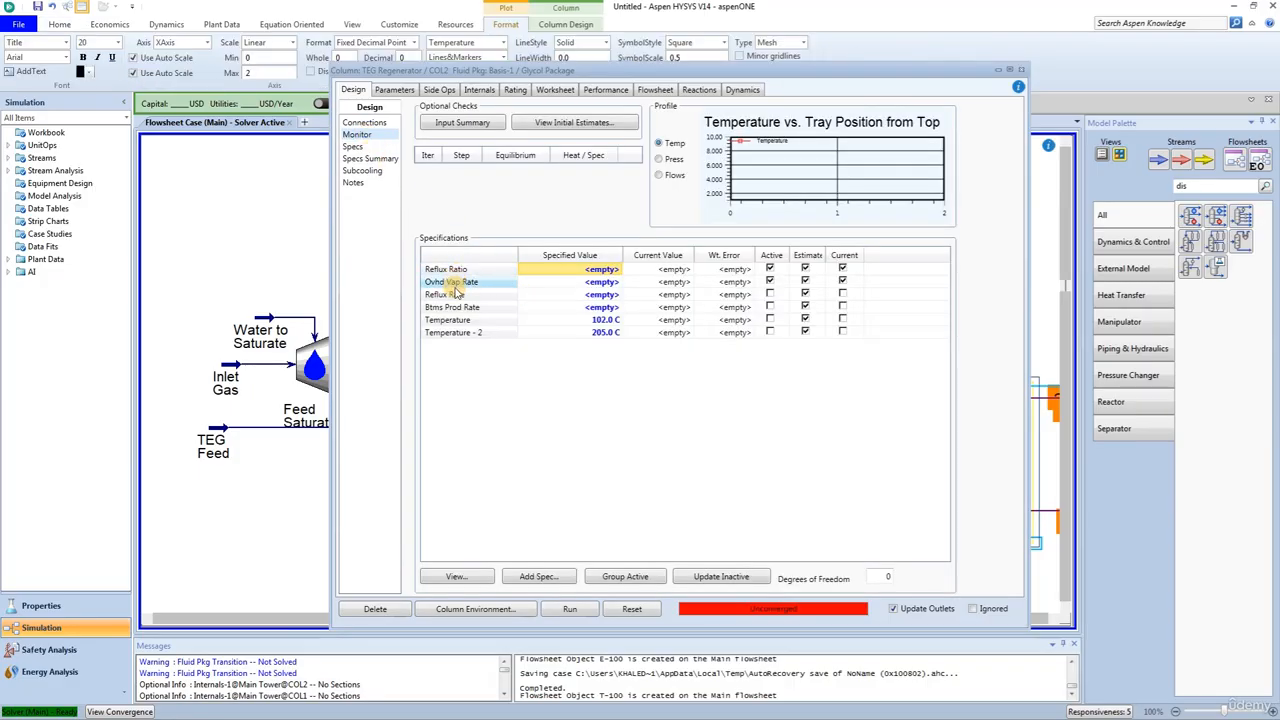
pyautogui.click(575, 270)
pyautogui.write('1')
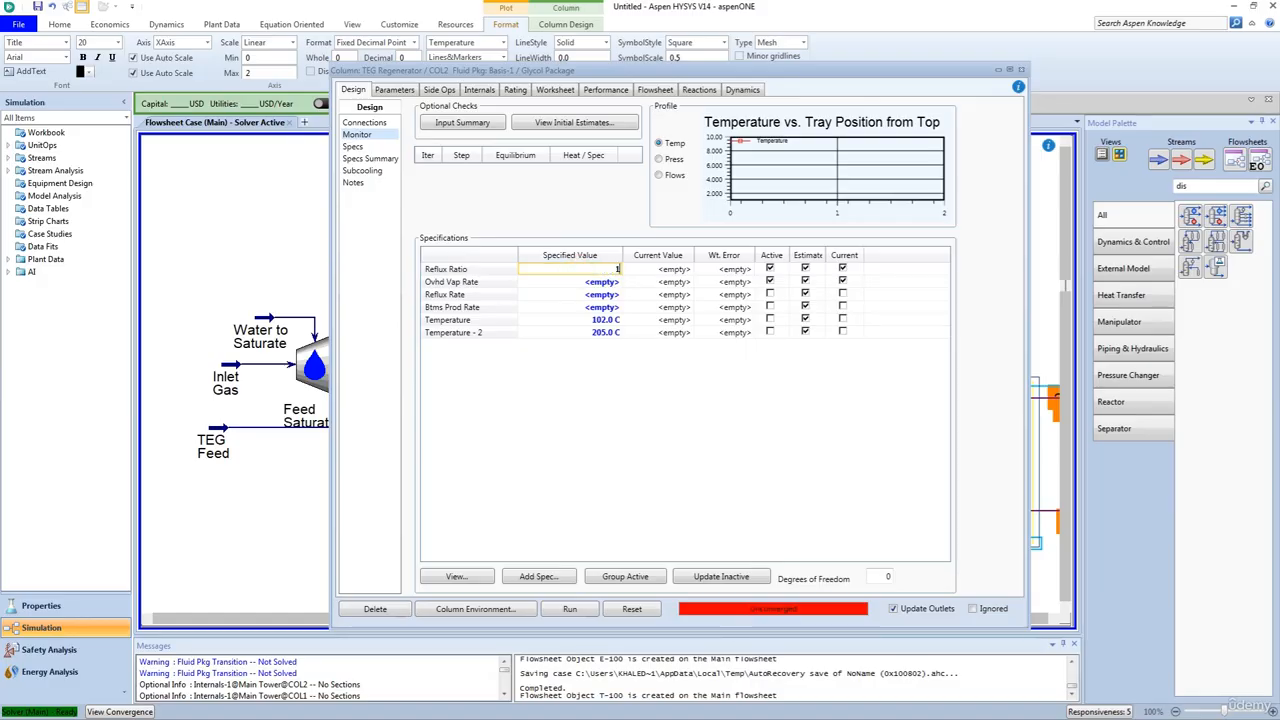
pyautogui.press('Return')
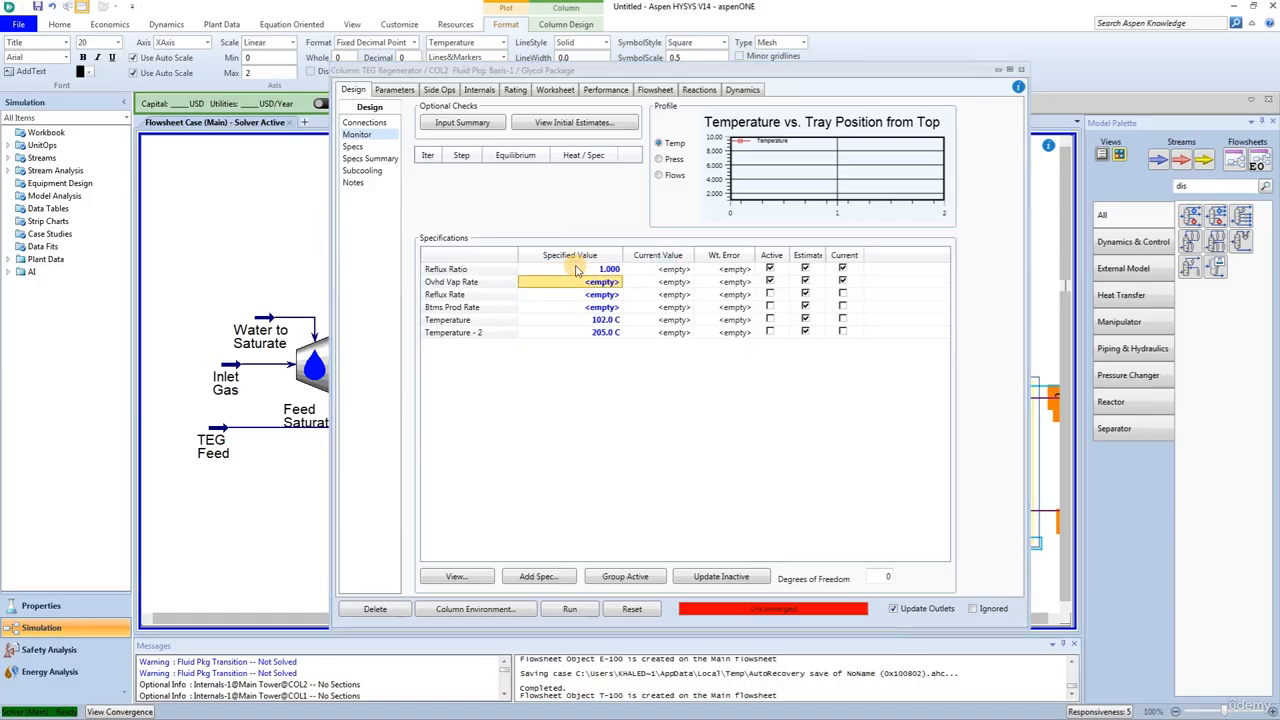
# Step: Make the two temperature specs active and deactivate Reflux Ratio and Ovhd Vap Rate to solve the column
pyautogui.click(770, 320)
pyautogui.click(770, 332)
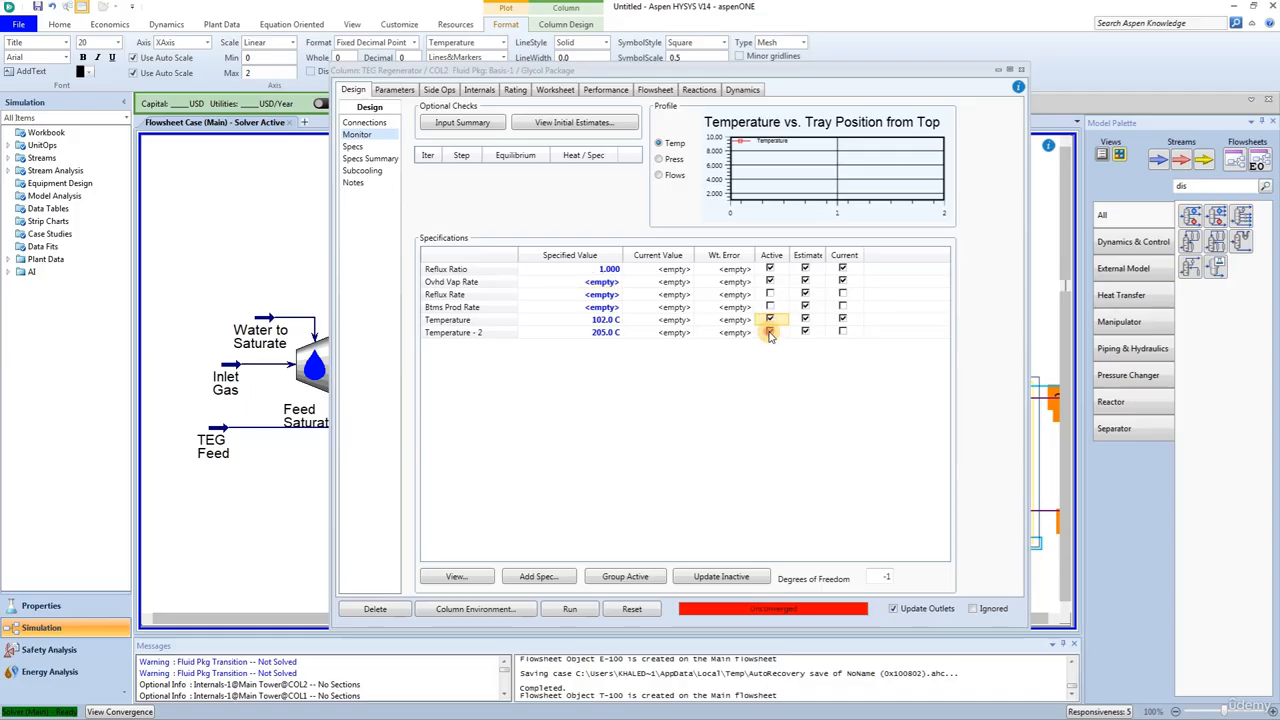
pyautogui.click(770, 269)
pyautogui.click(770, 282)
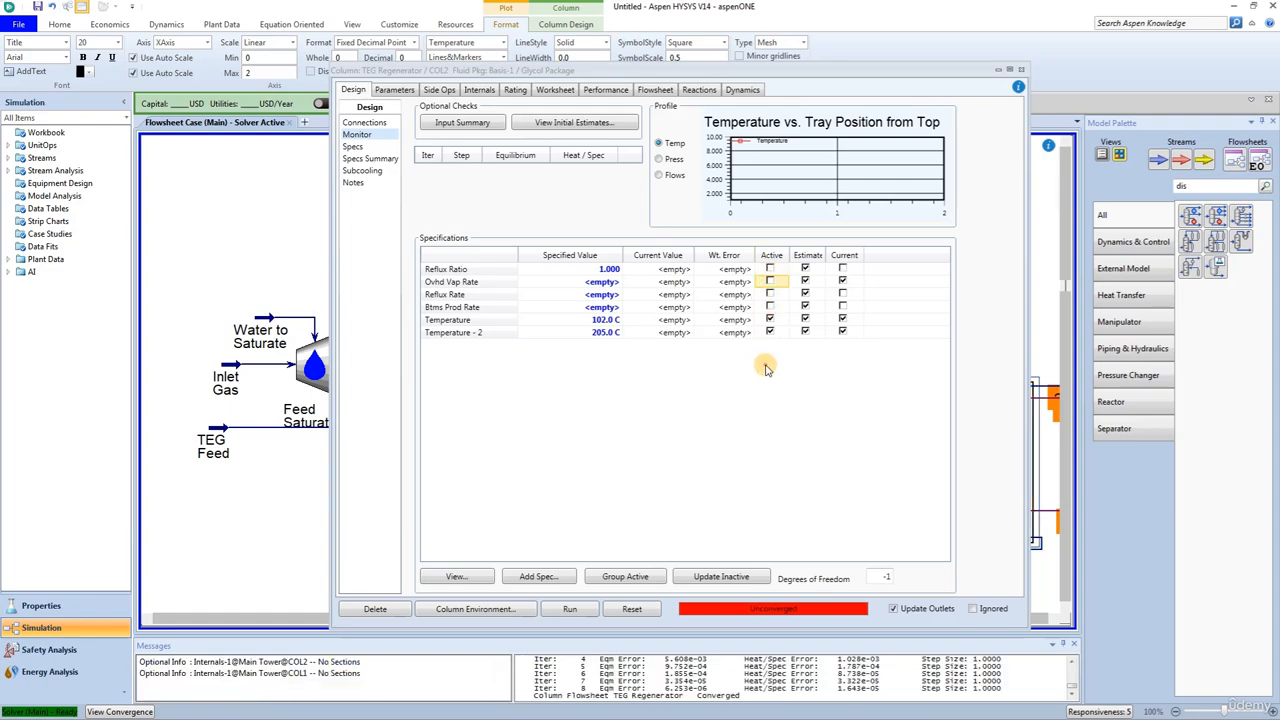
# Step: Switch the TEG Regenerator solver's damping from fixed to adaptive
pyautogui.click(384, 90)
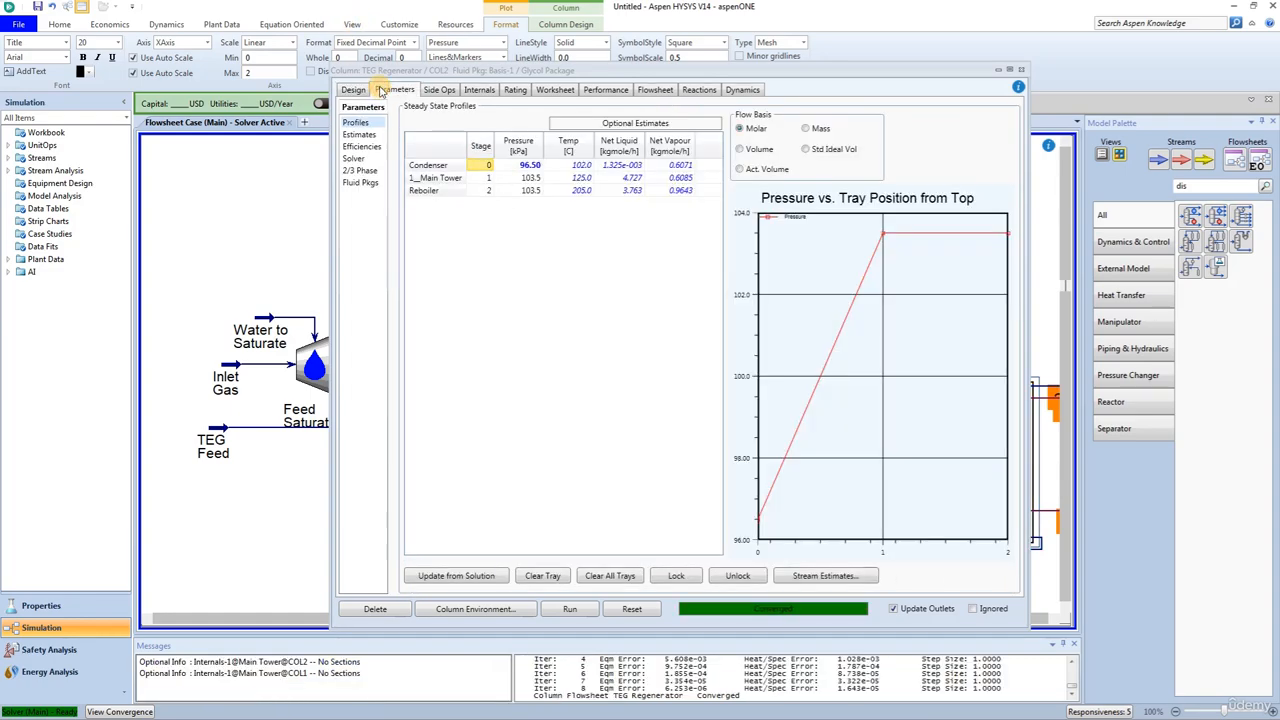
pyautogui.click(354, 159)
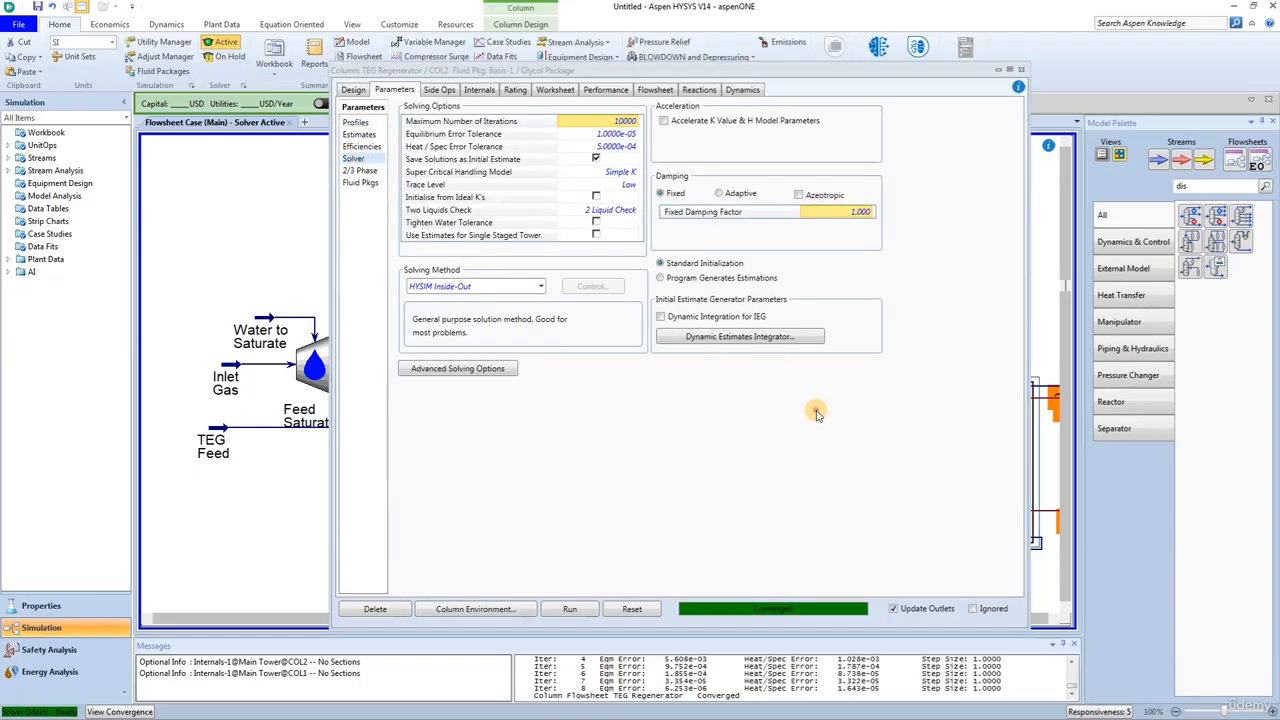
pyautogui.click(718, 194)
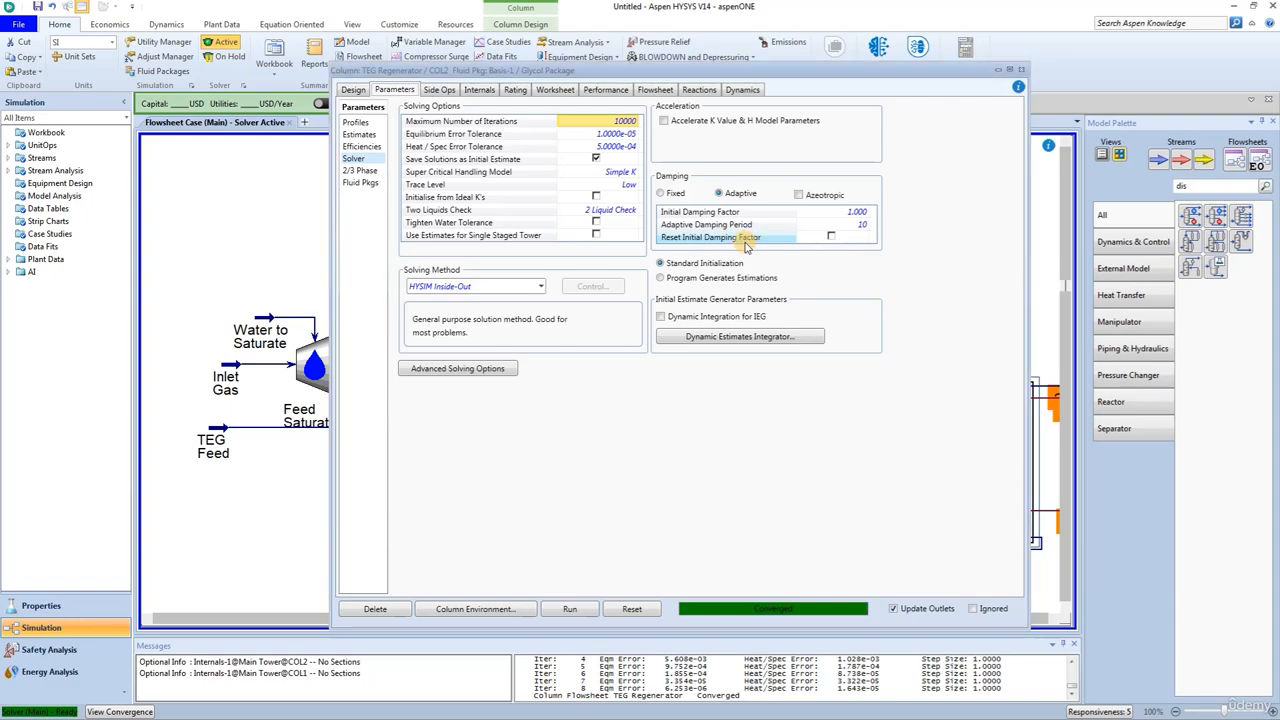
# Step: Examine the column performance summary as component recovery on a mass basis, then close the TEG Regenerator window
pyautogui.click(606, 93)
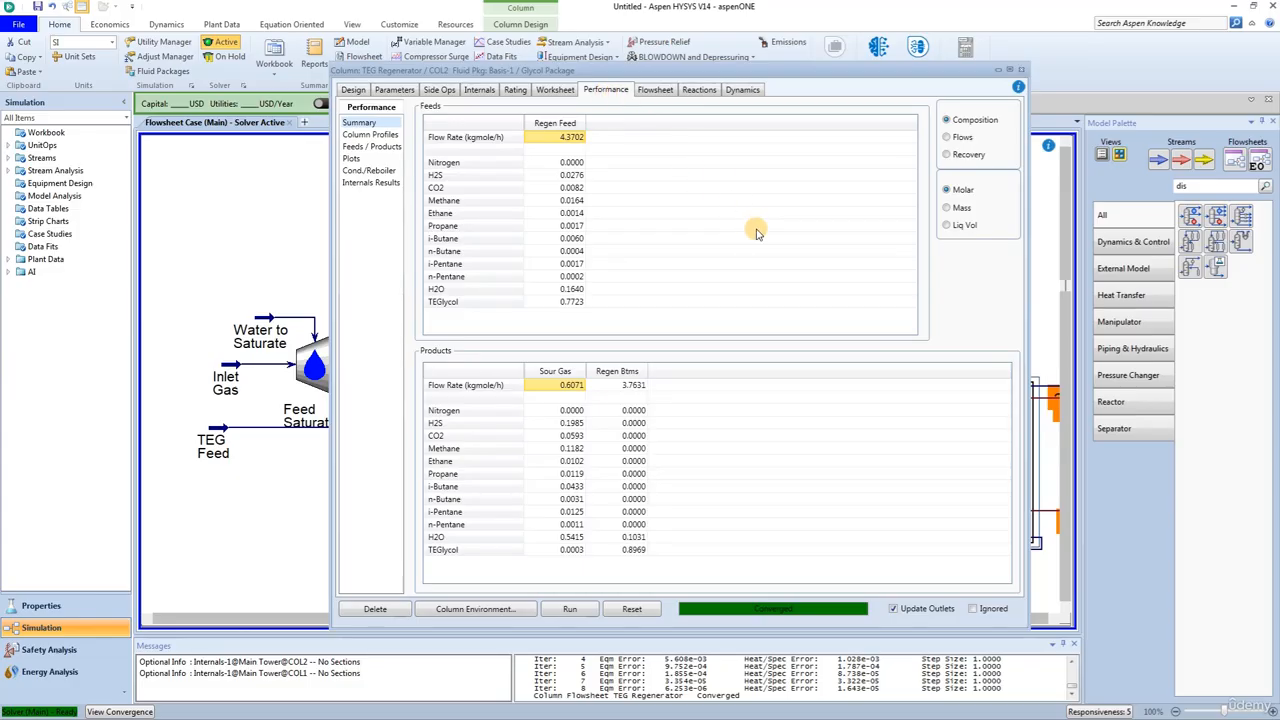
pyautogui.click(946, 155)
pyautogui.click(946, 207)
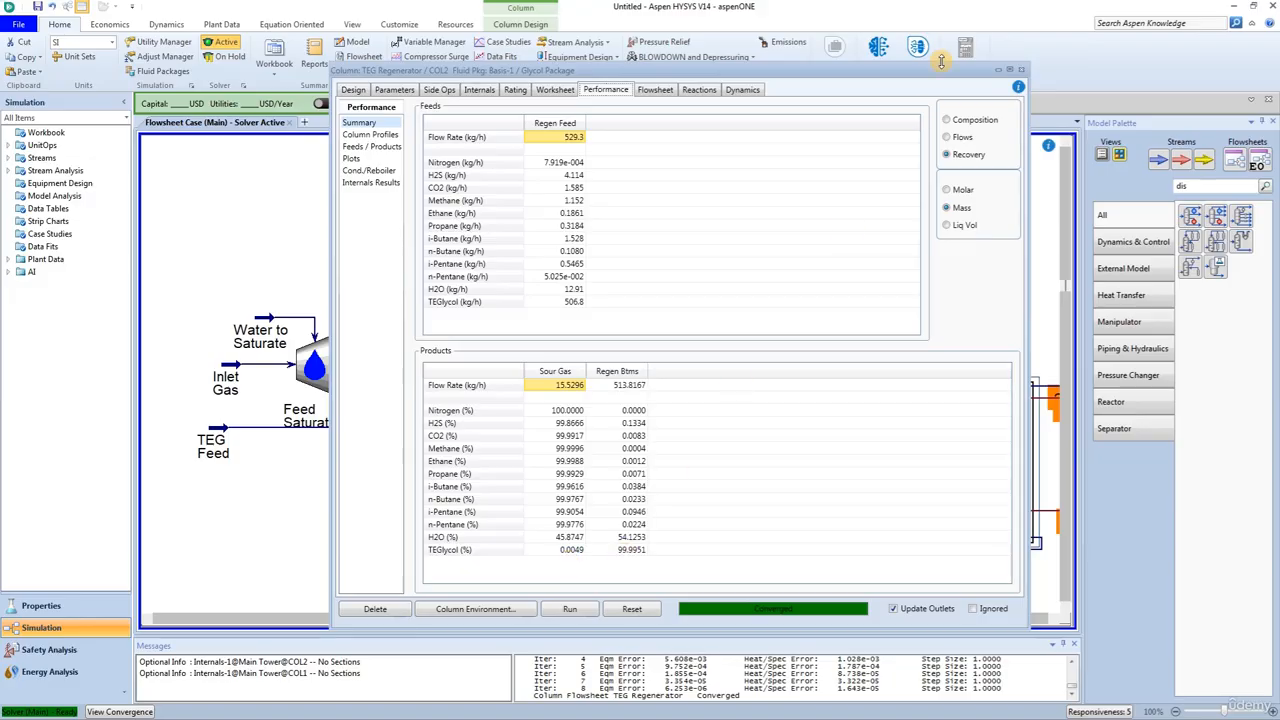
pyautogui.hotkey('ctrl', 'F4')
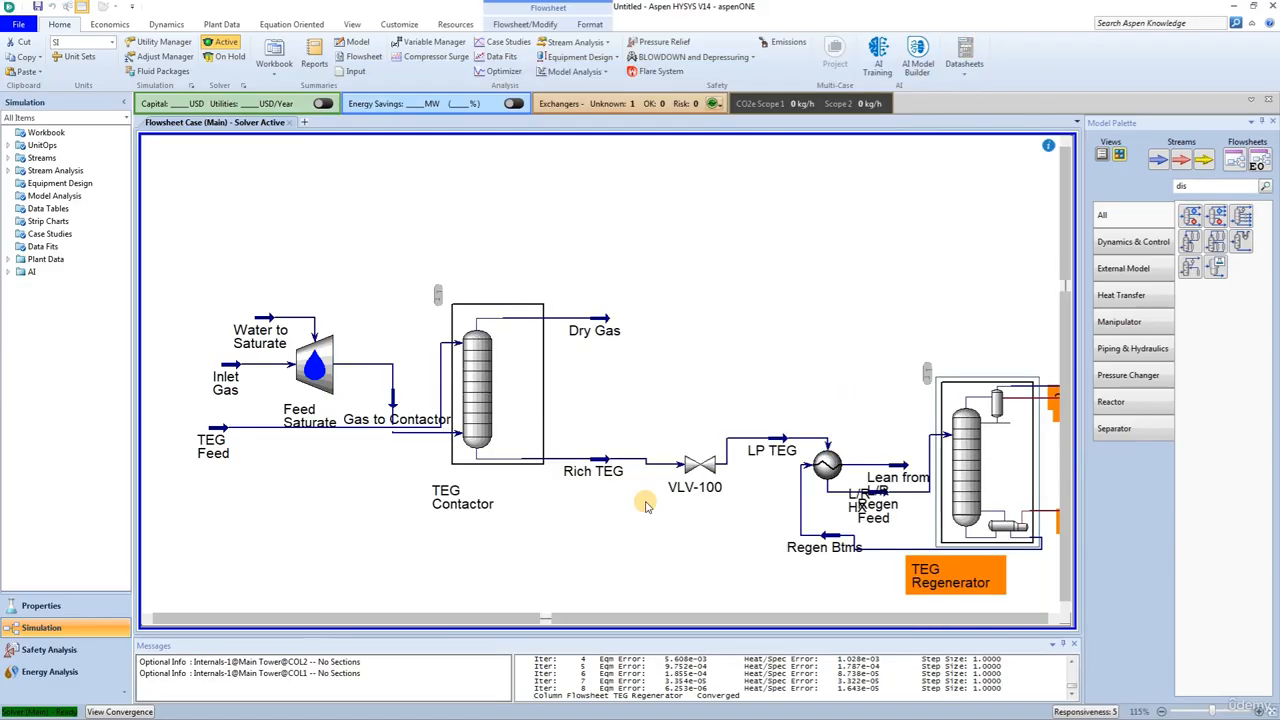
pyautogui.click(604, 568)
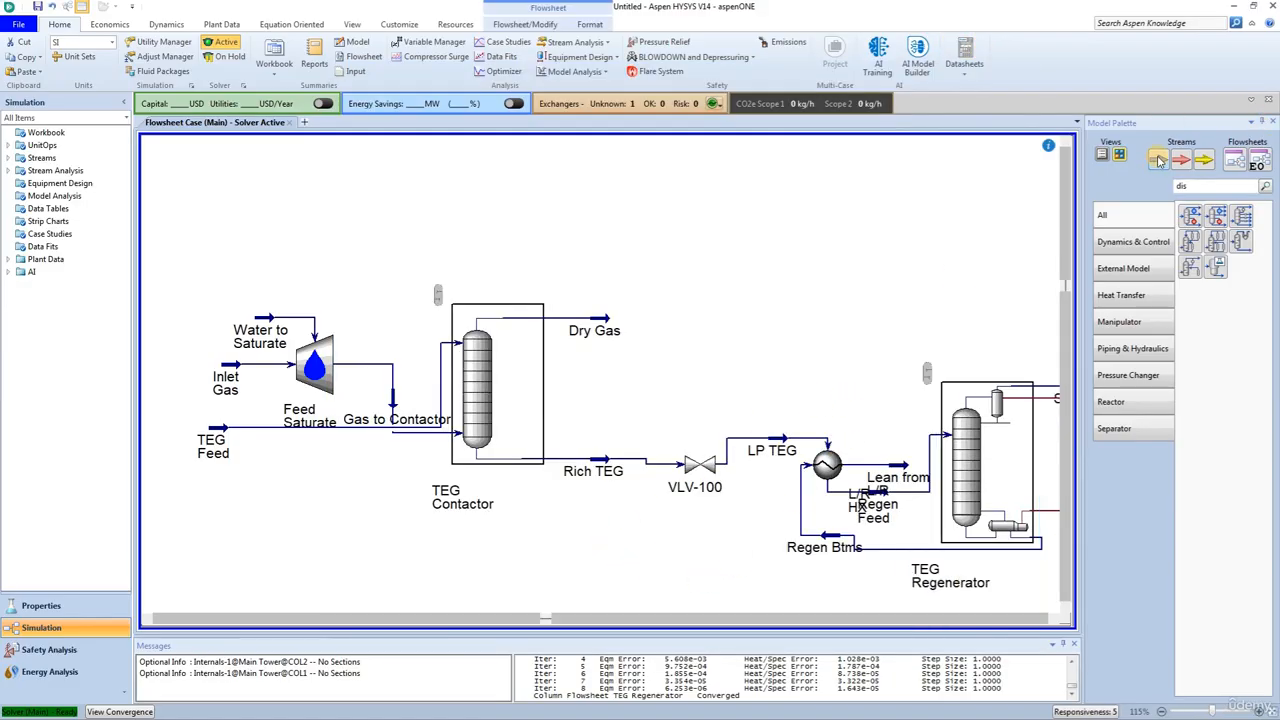
# Step: Add a material stream to the open flowsheet area above the heat exchanger and name it Makeup TEG
pyautogui.moveTo(1157, 160); pyautogui.dragTo(745, 297)
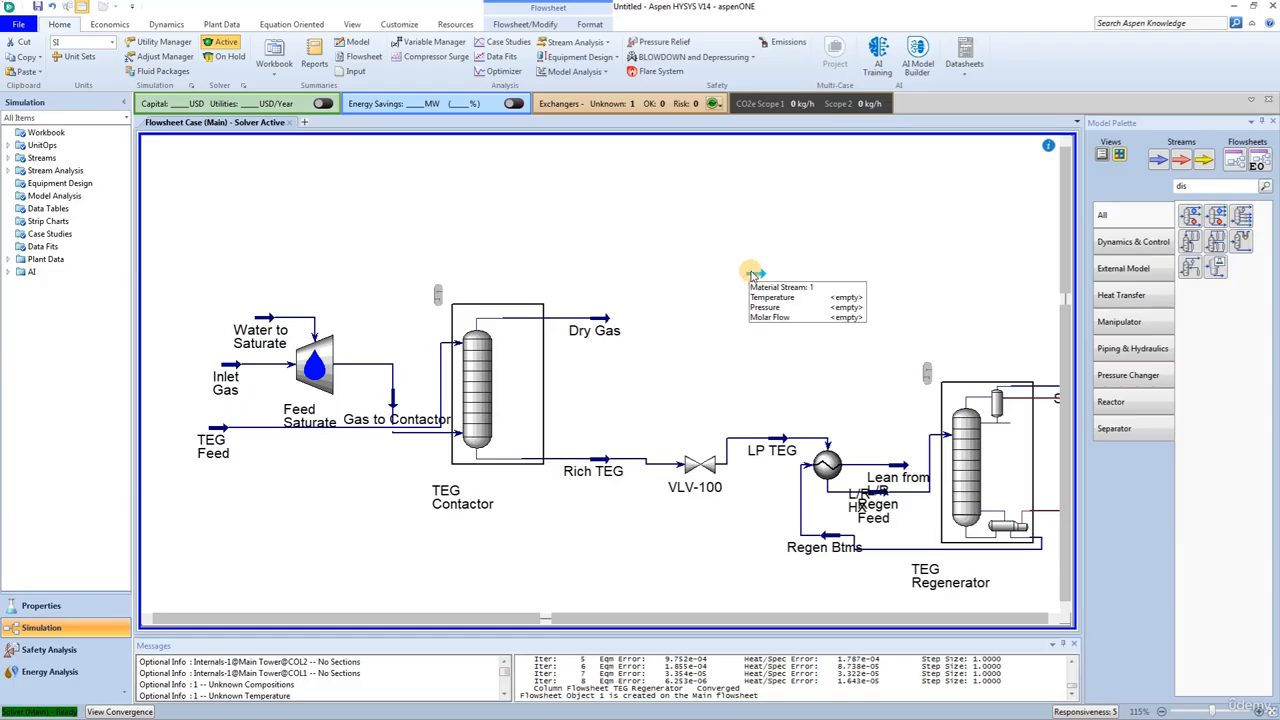
pyautogui.doubleClick(751, 277)
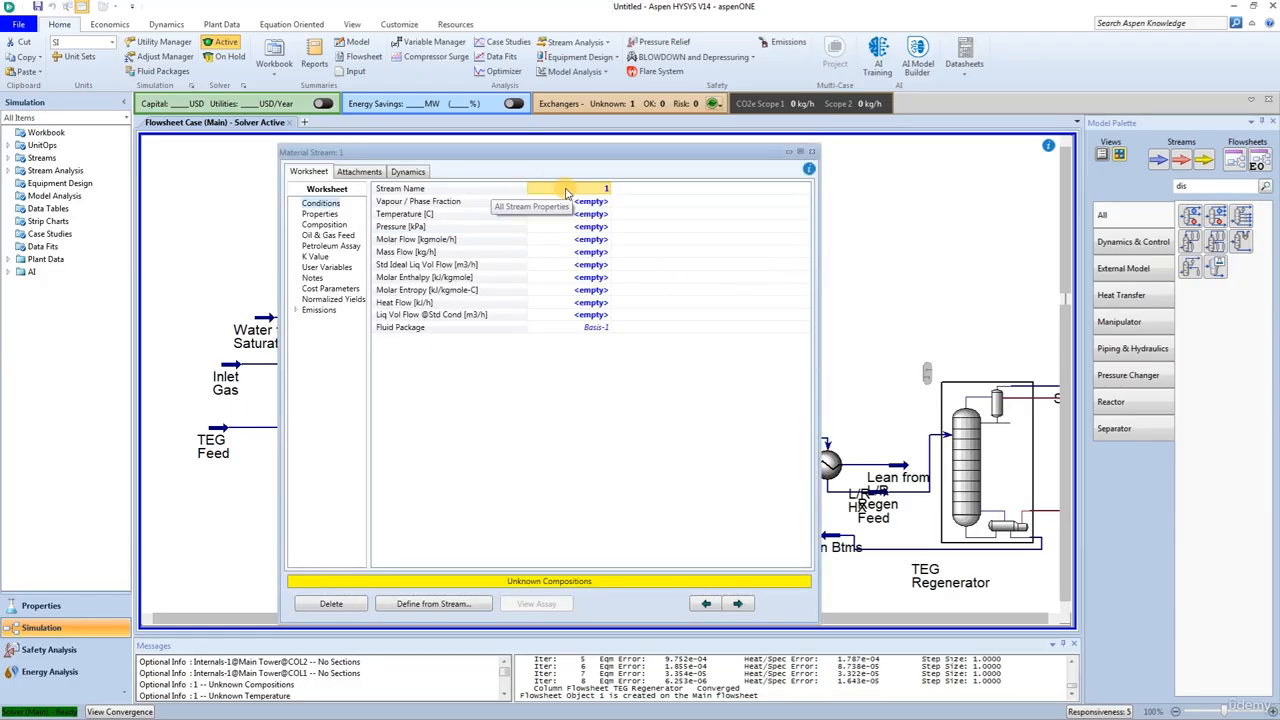
pyautogui.click(562, 189)
pyautogui.write('Make')
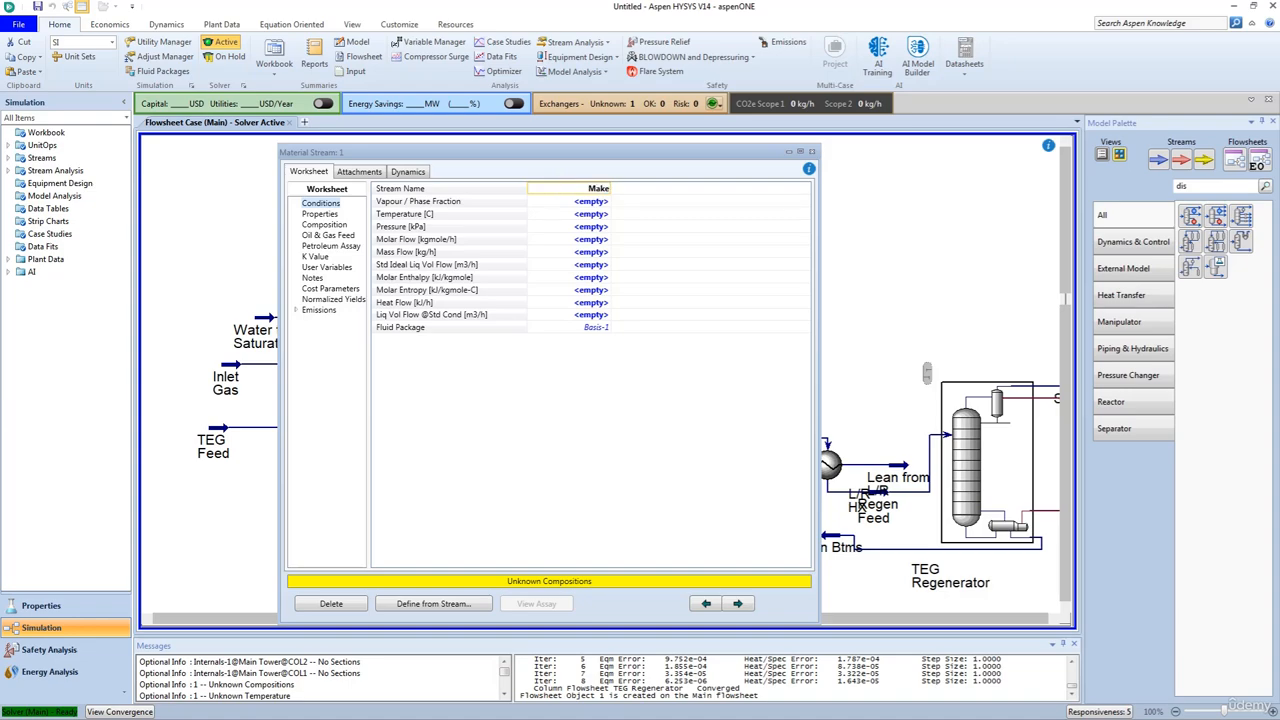
pyautogui.write('up TEG')
pyautogui.press('Return')
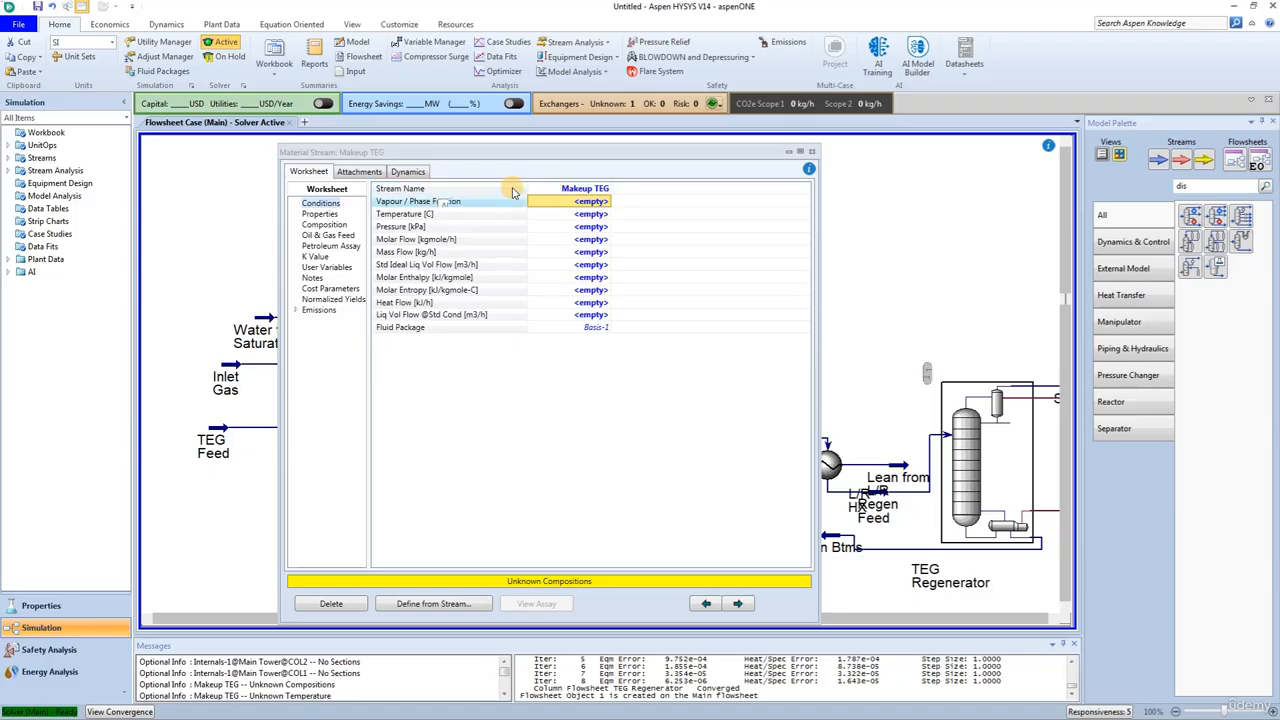
# Step: Set the Makeup TEG stream's temperature to 15.56 °C
pyautogui.click(582, 215)
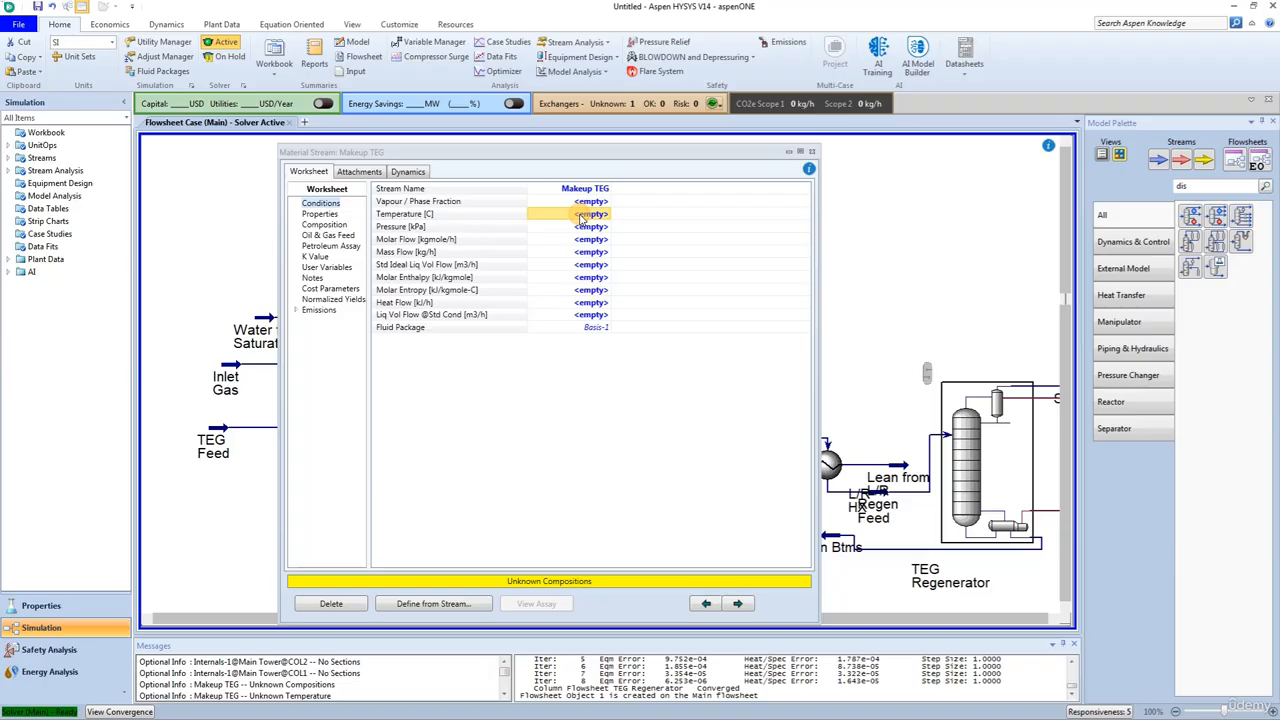
pyautogui.write('15.56')
pyautogui.press('Return')
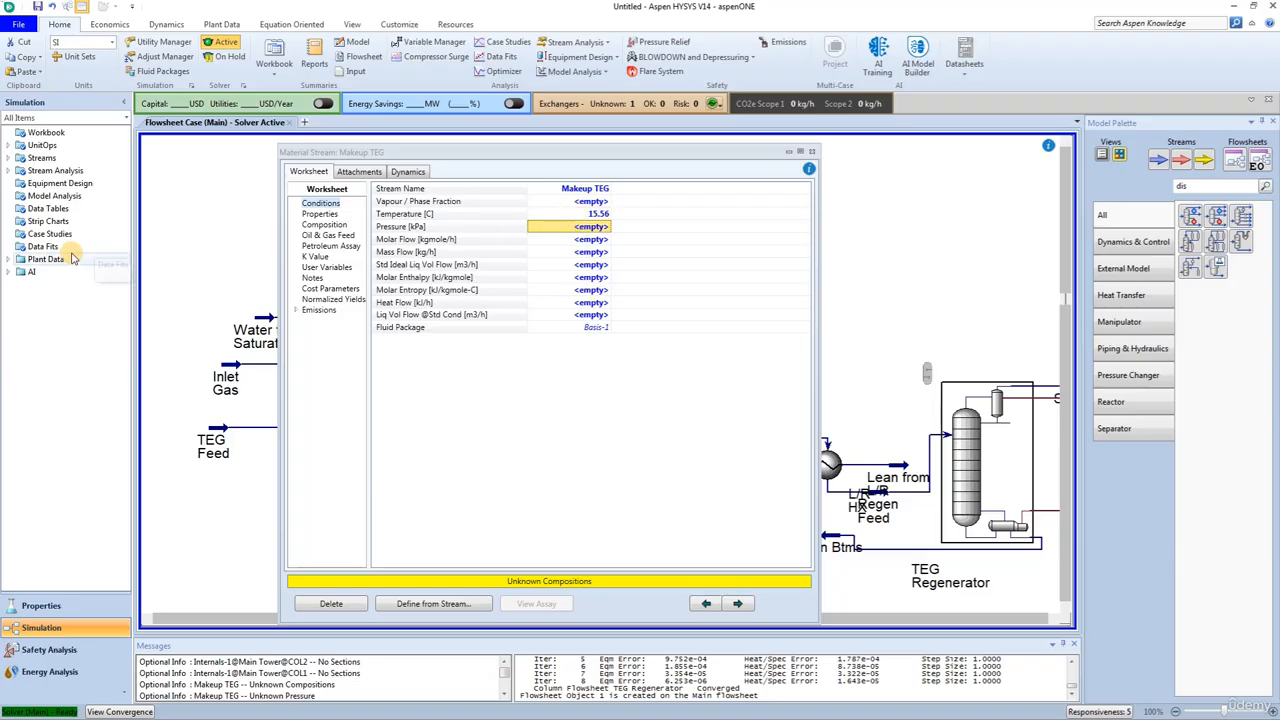
# Step: Define Makeup TEG's composition as mass fractions of 0.99 TEGlycol and 0.01 H2O, and close the stream window
pyautogui.click(322, 226)
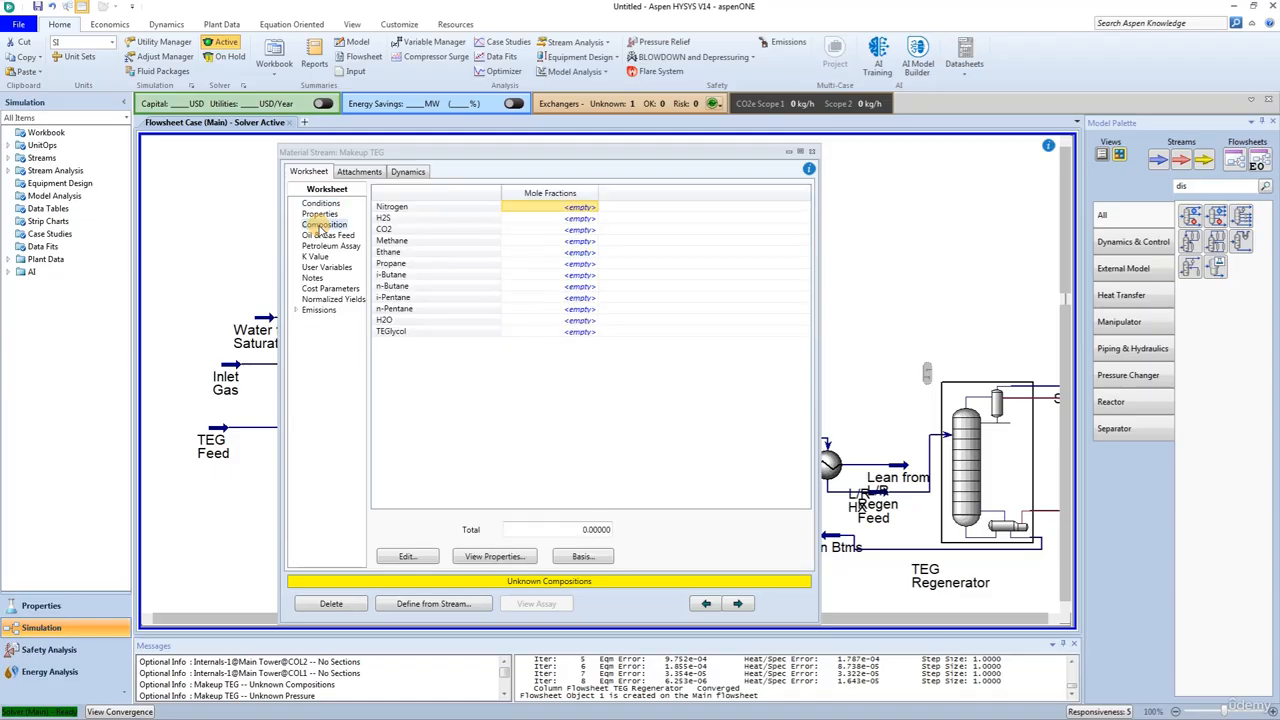
pyautogui.click(414, 561)
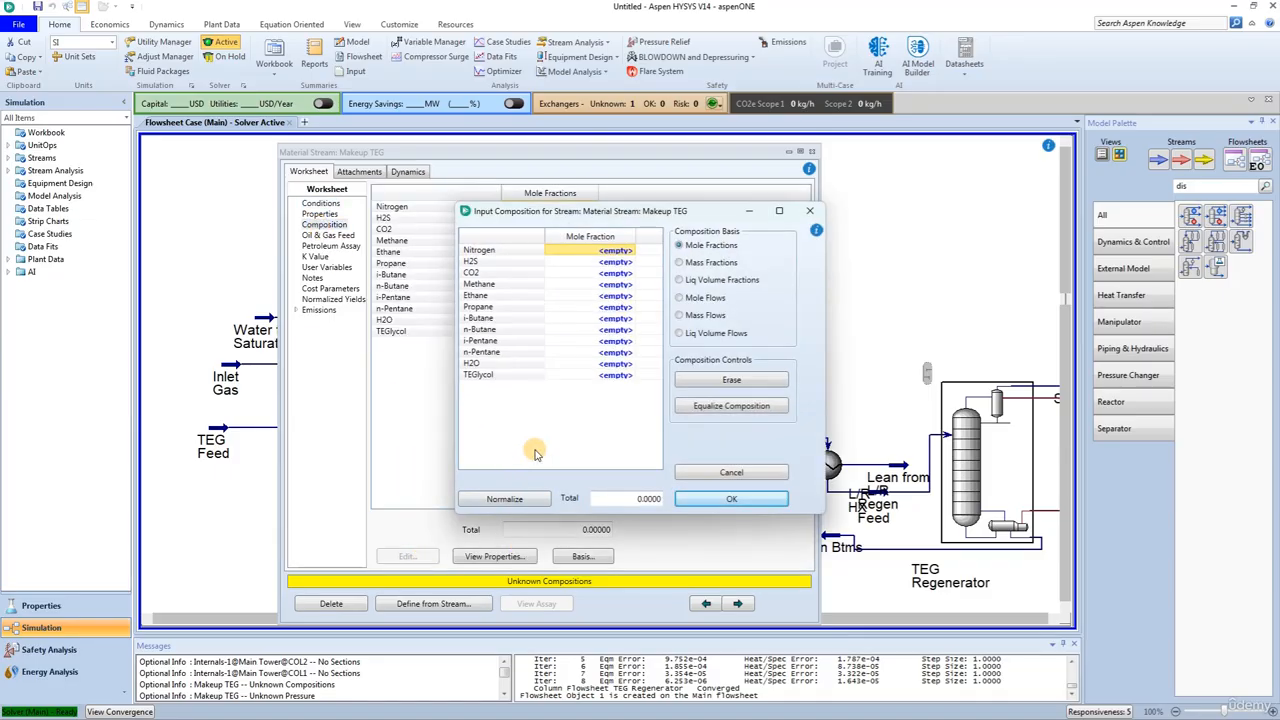
pyautogui.click(680, 262)
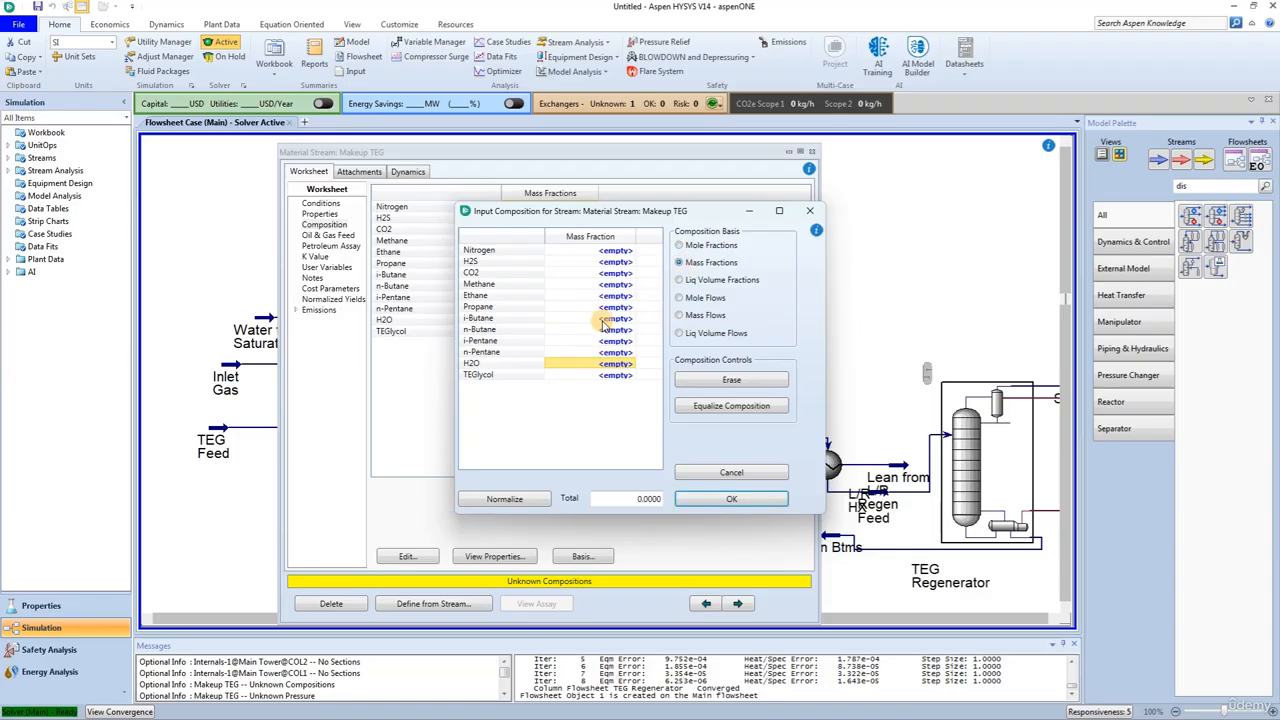
pyautogui.click(610, 376)
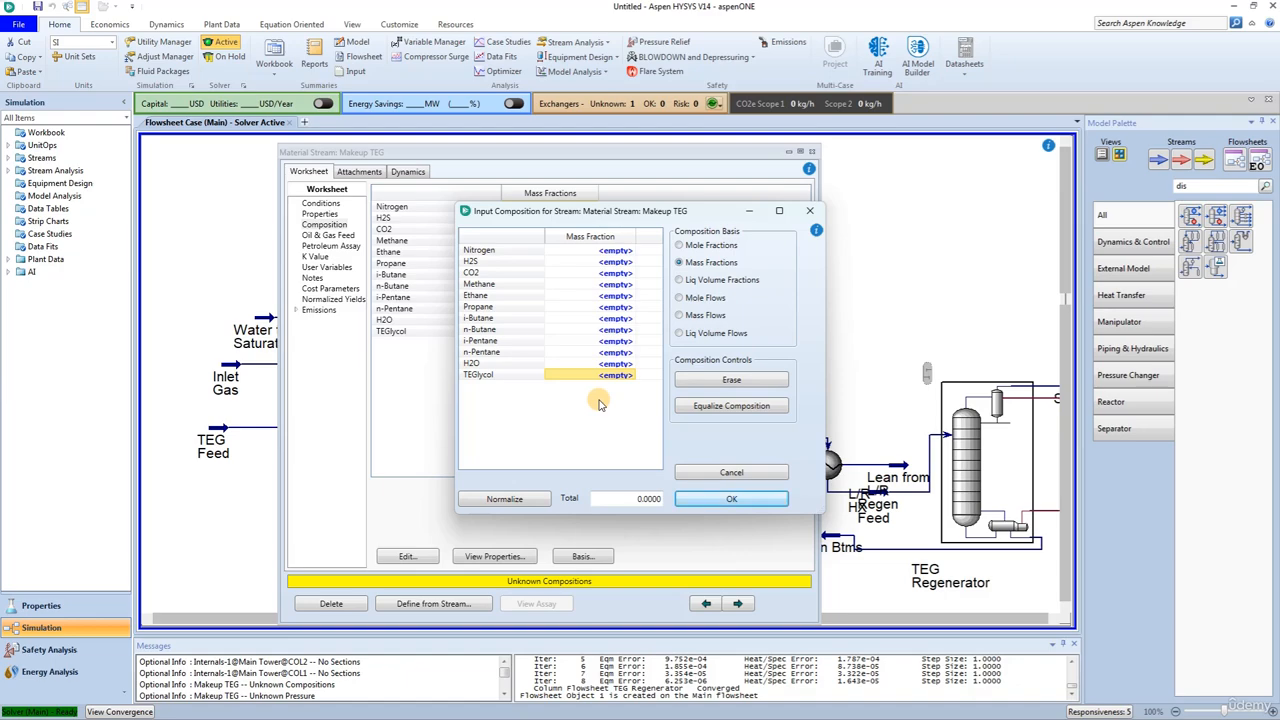
pyautogui.write('0.99')
pyautogui.press('Return')
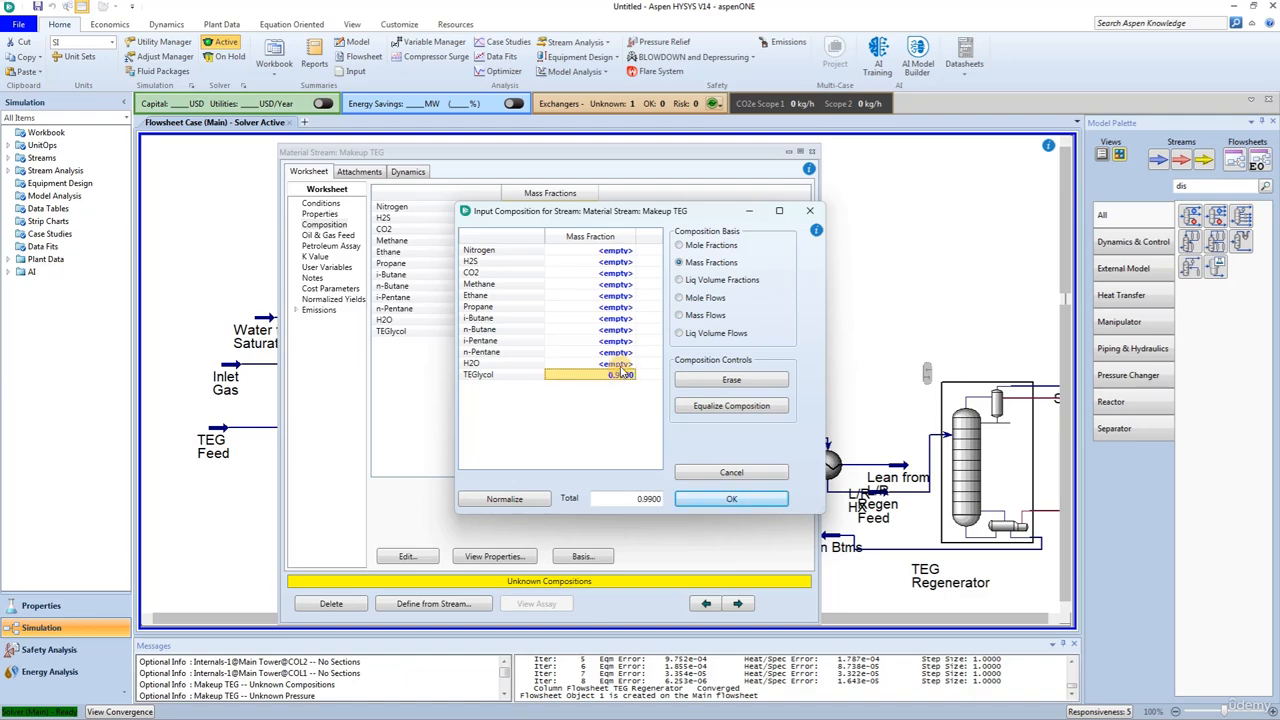
pyautogui.click(618, 364)
pyautogui.write('.01')
pyautogui.click(705, 500)
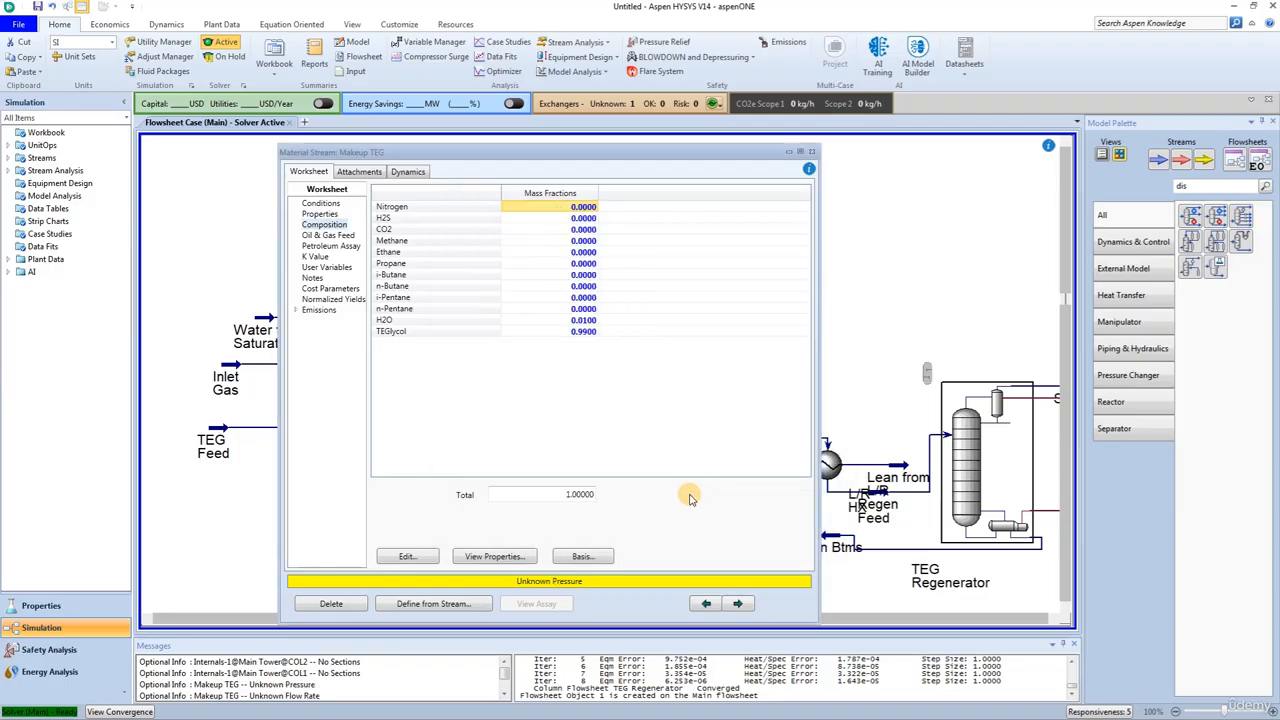
pyautogui.click(811, 151)
pyautogui.click(778, 337)
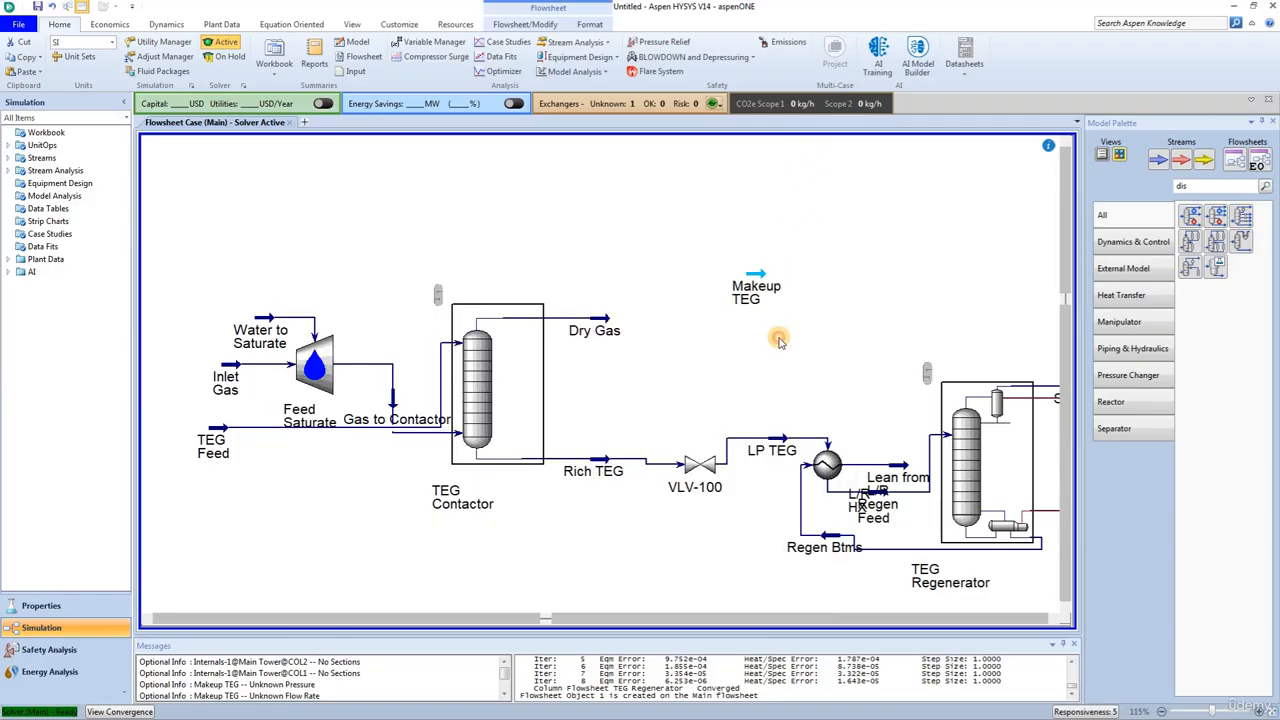
# Step: Find the mixer in the model palette and place one beside the Makeup TEG stream
pyautogui.doubleClick(1178, 187)
pyautogui.write('mix')
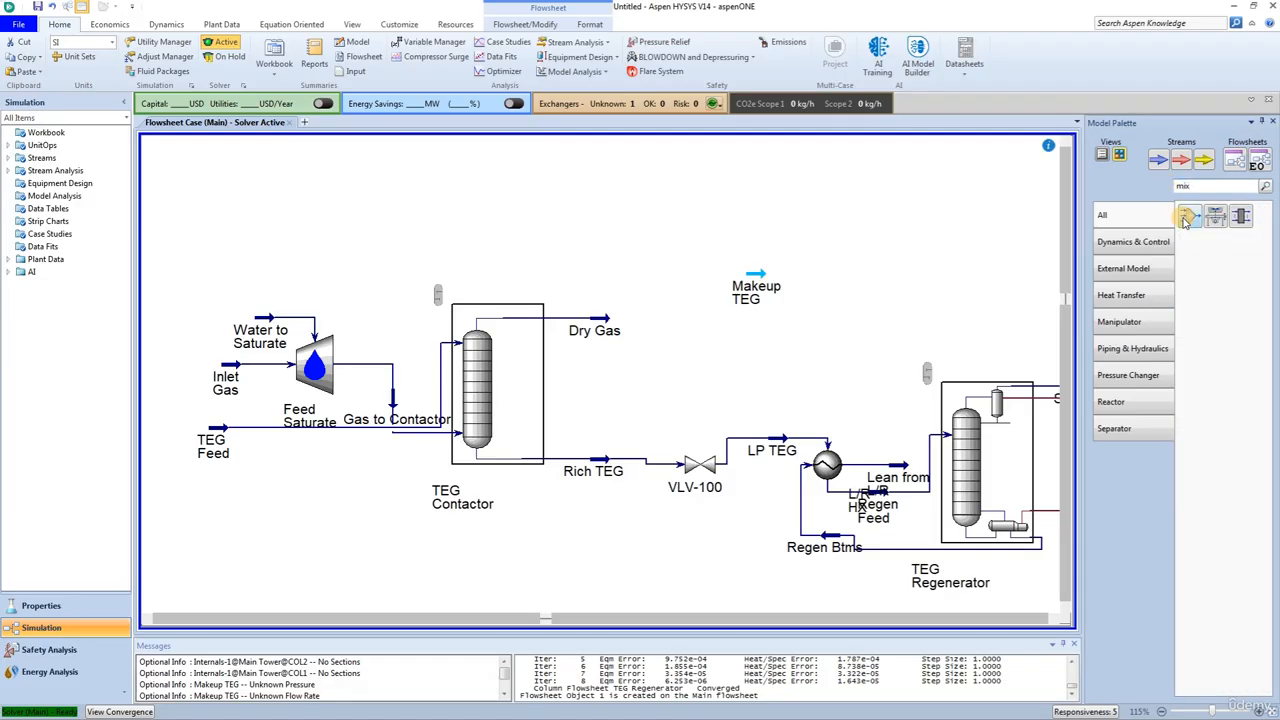
pyautogui.moveTo(1188, 216); pyautogui.dragTo(801, 322)
pyautogui.click(812, 358)
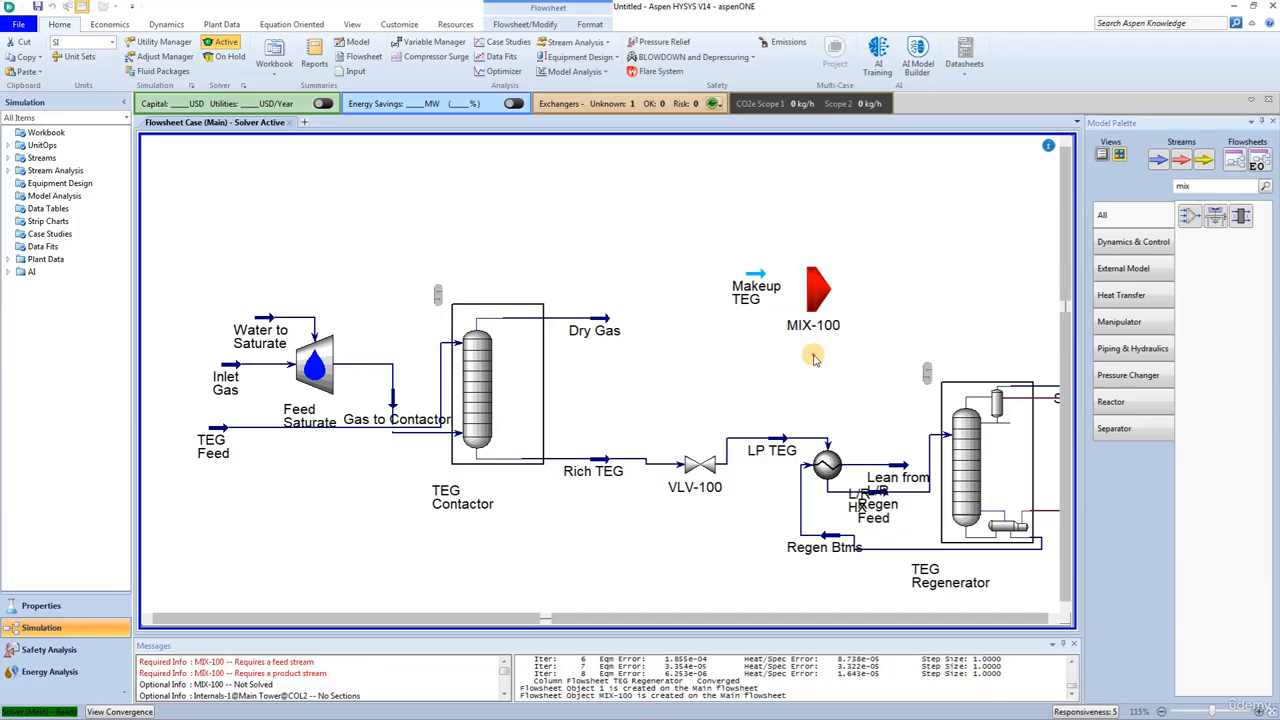
# Step: Connect the mixer with Makeup TEG and Lean from L/R as inlets and a new outlet stream named TEG to Pump
pyautogui.doubleClick(810, 298)
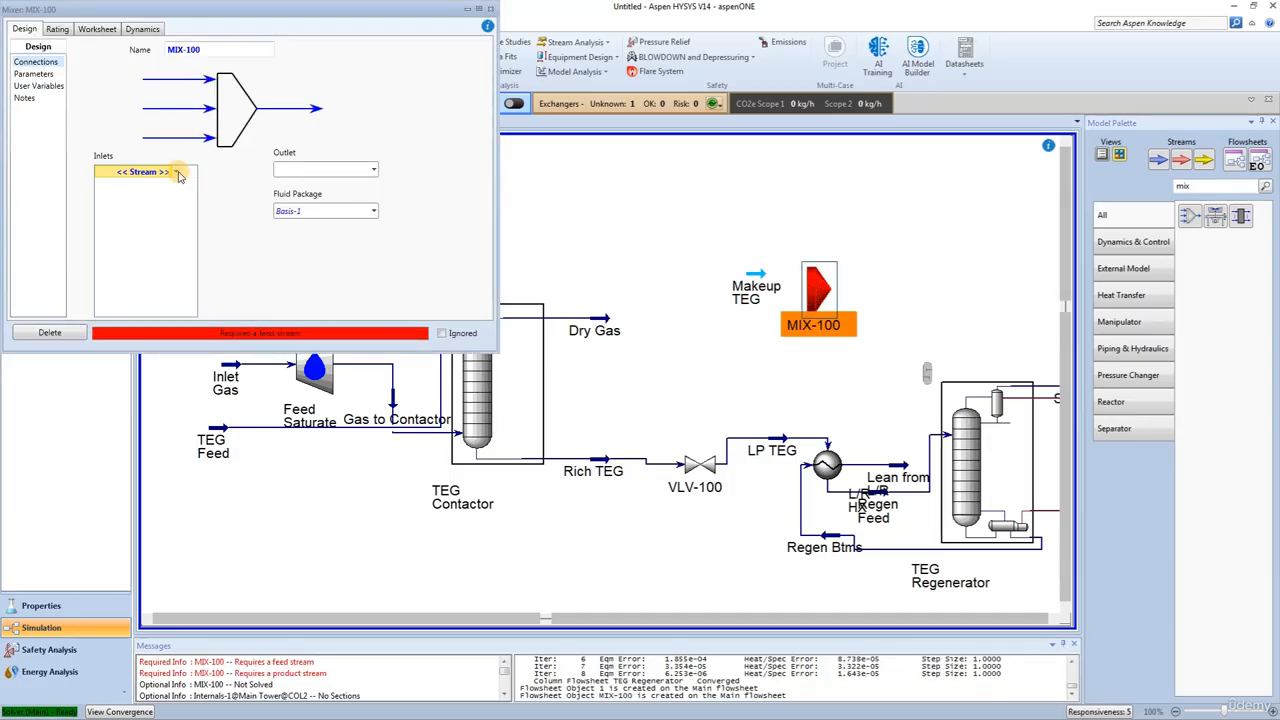
pyautogui.click(175, 172)
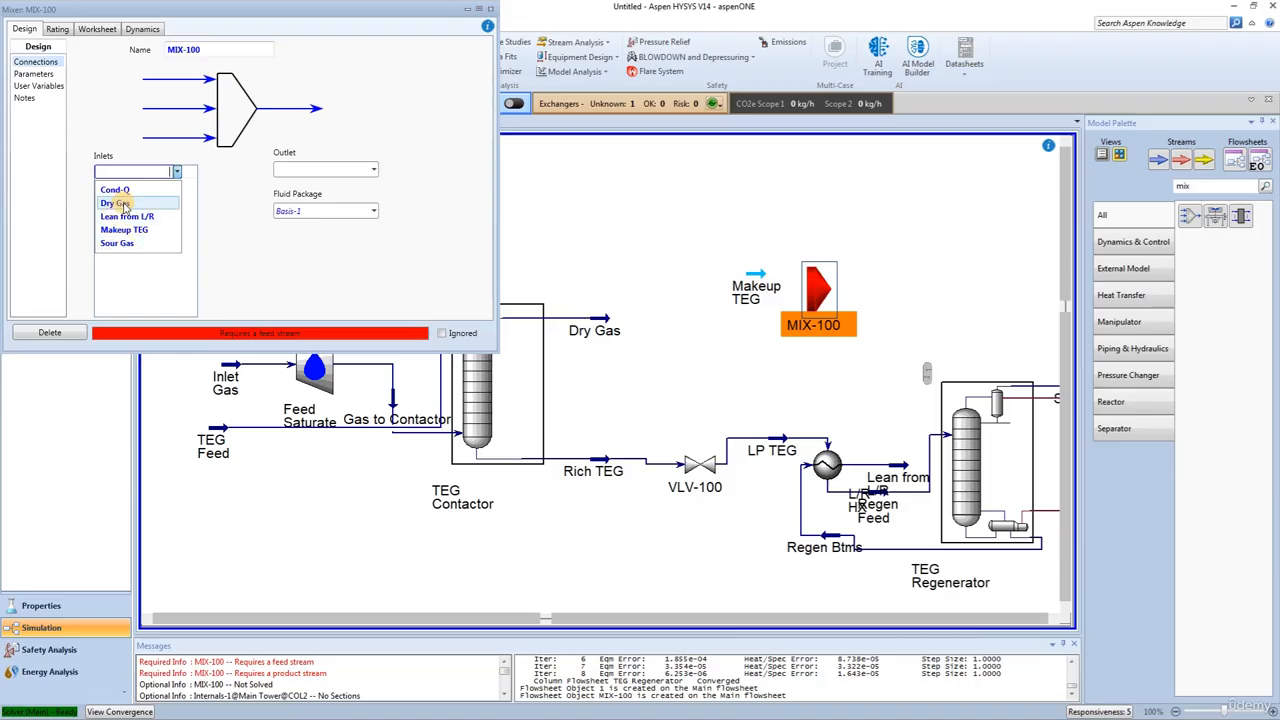
pyautogui.click(125, 230)
pyautogui.click(150, 184)
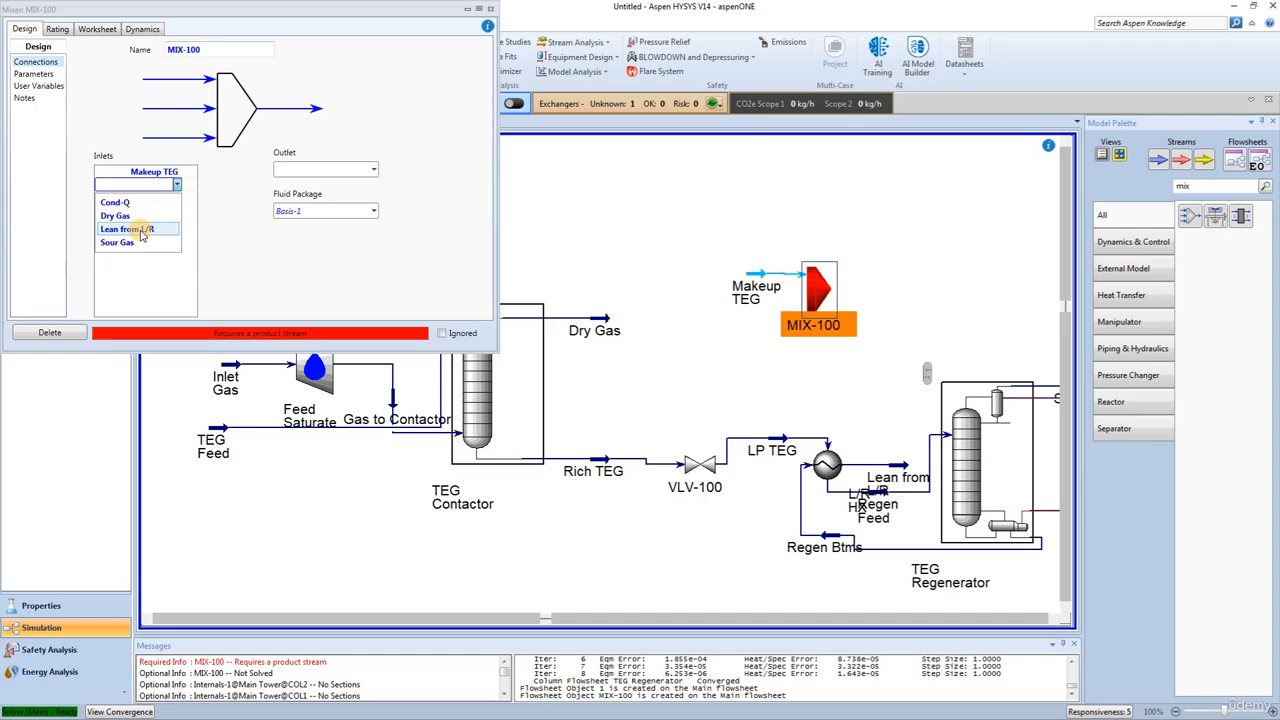
pyautogui.click(141, 234)
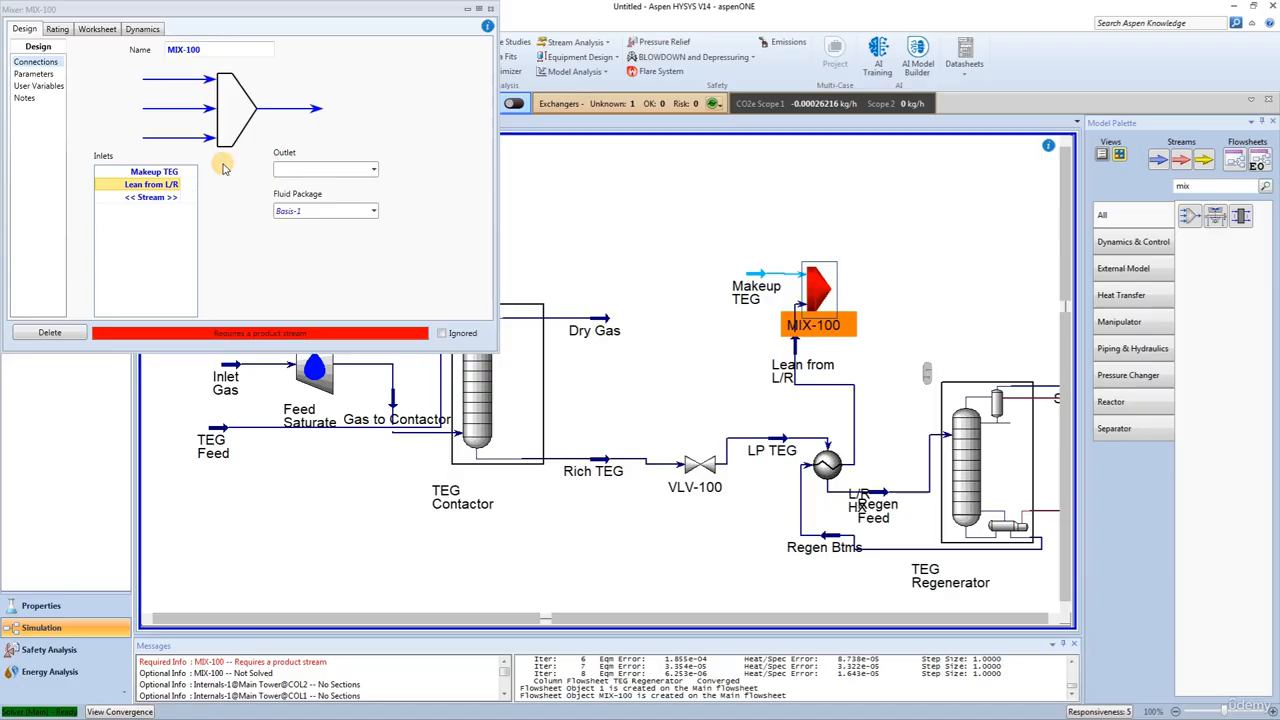
pyautogui.write('TEG to Pump')
pyautogui.press('Return')
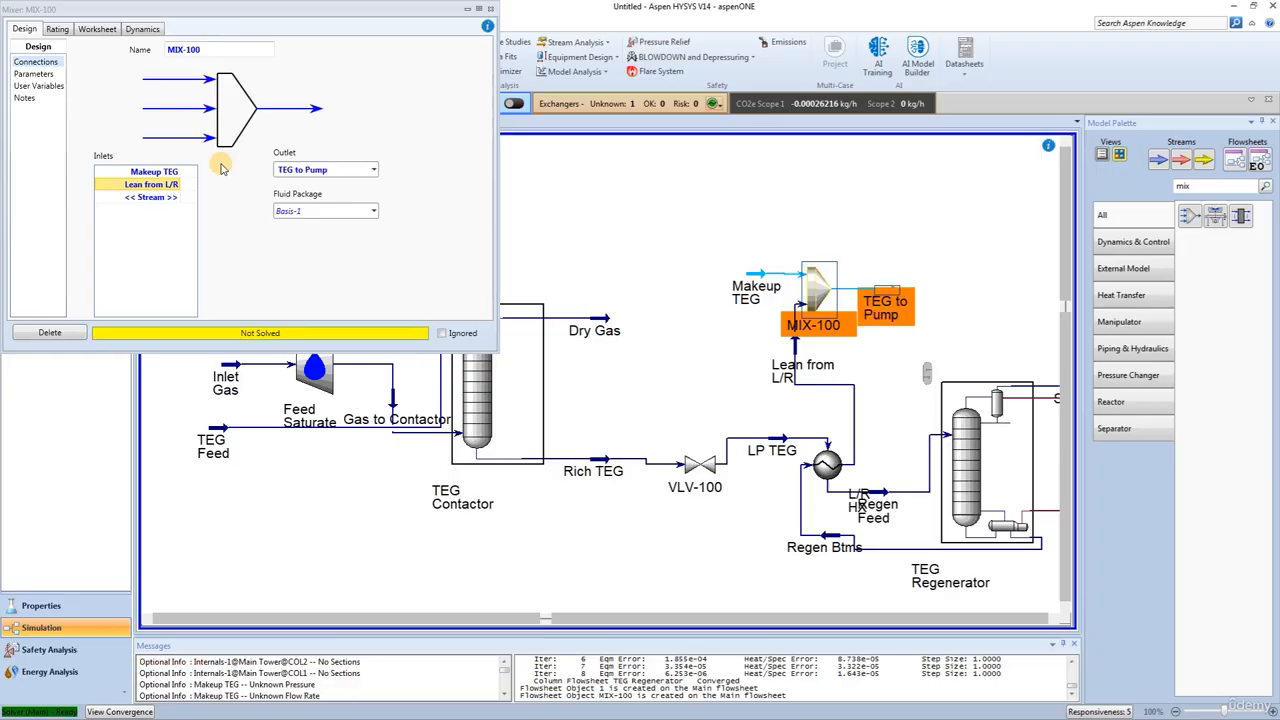
# Step: Set the mixer's automatic pressure assignment to Equalize All and TEG to Pump's standard ideal liquid volume flow to 0.45 m3/h, and close the mixer window
pyautogui.click(33, 73)
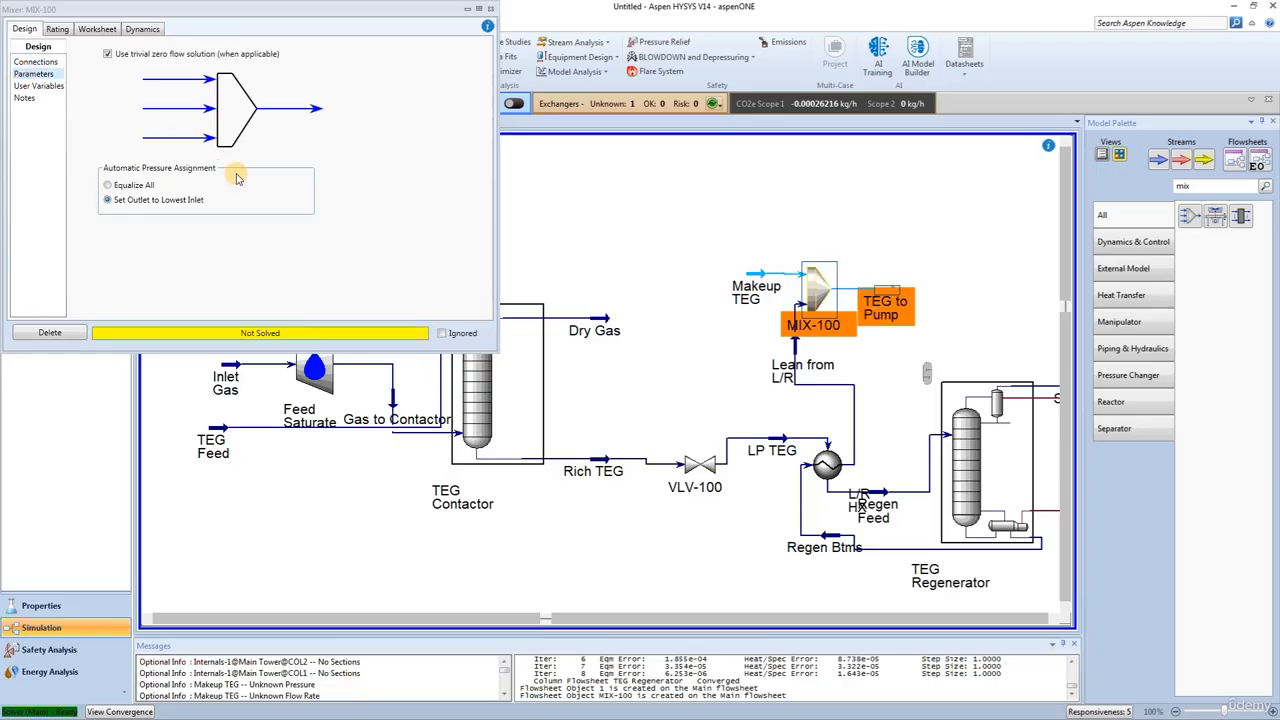
pyautogui.click(132, 187)
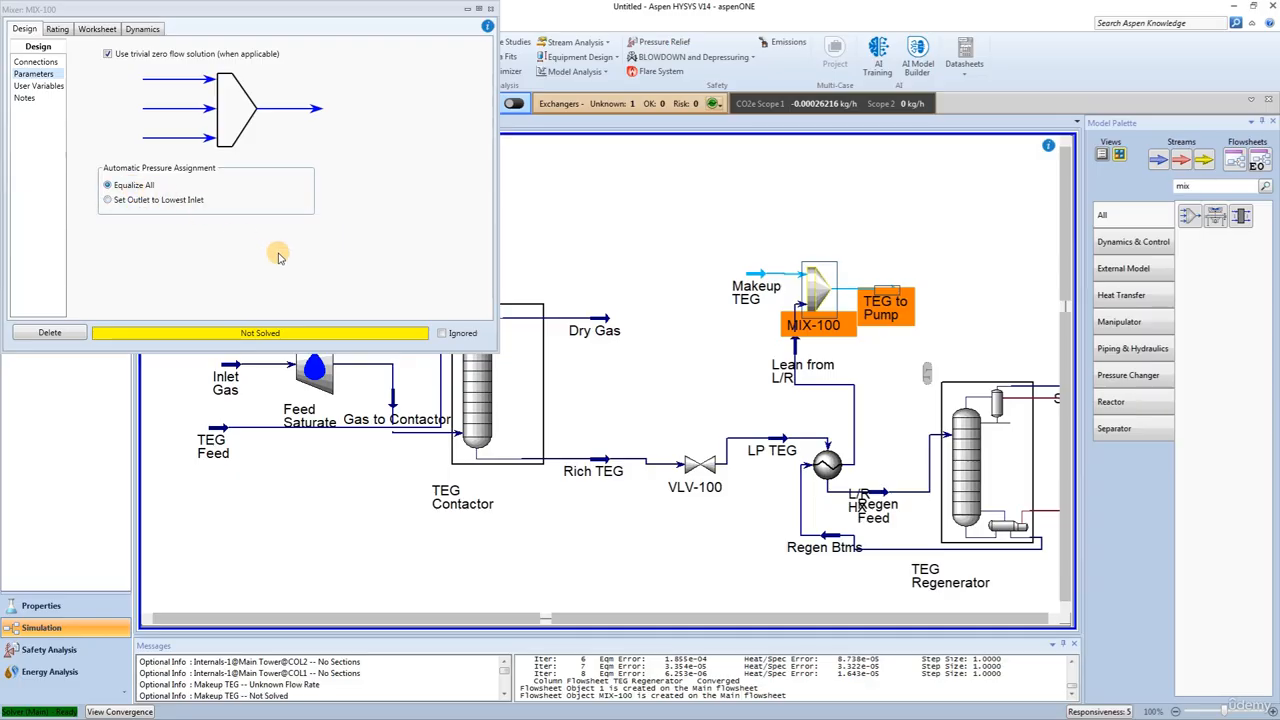
pyautogui.click(97, 29)
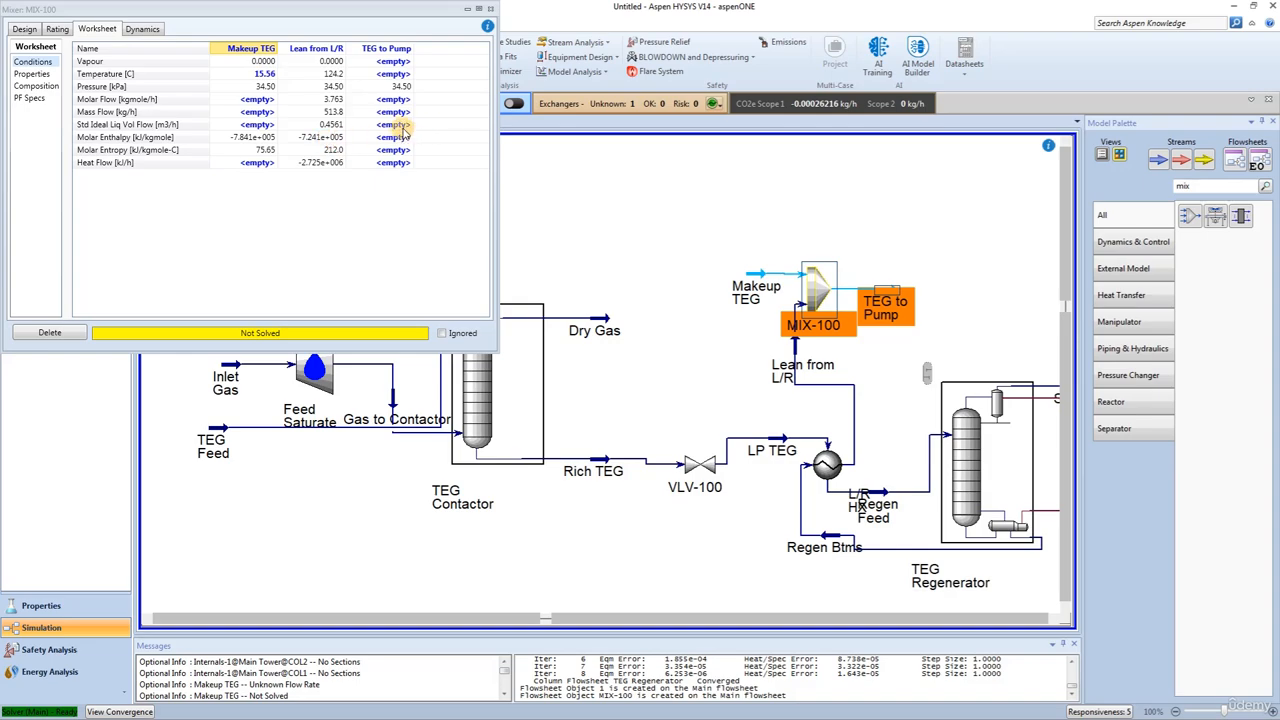
pyautogui.click(397, 127)
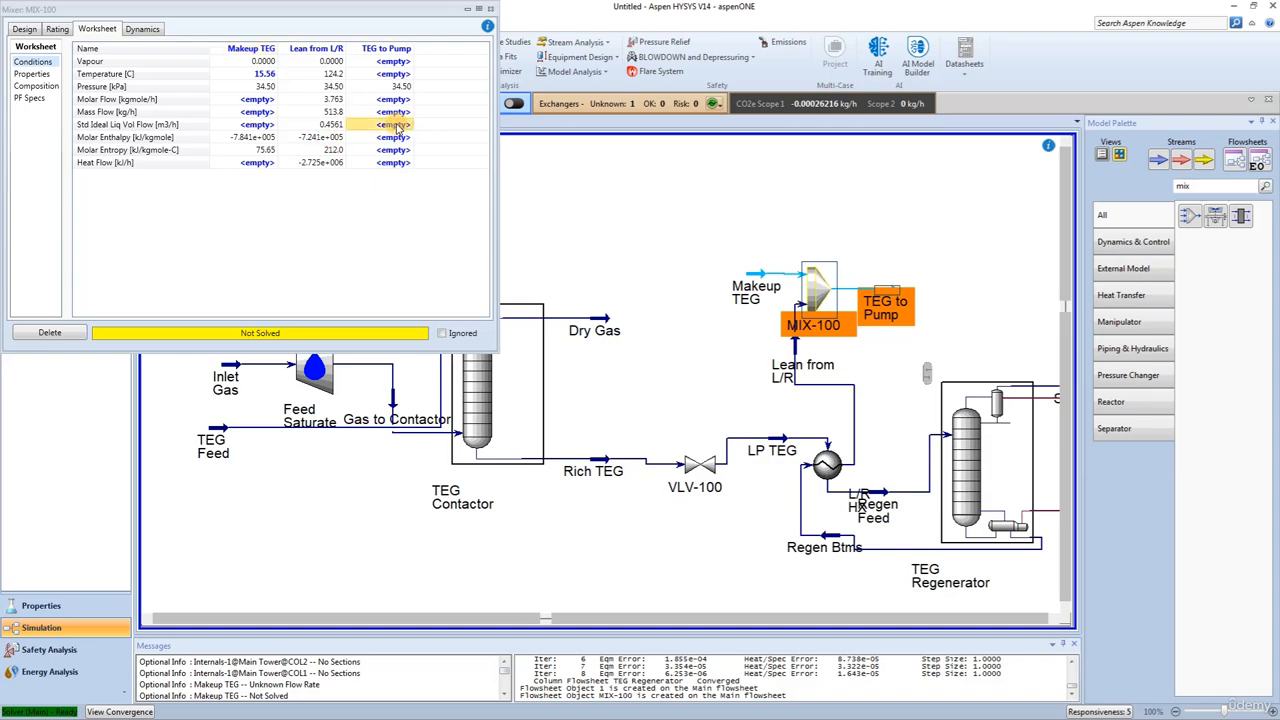
pyautogui.write('0.45')
pyautogui.press('Return')
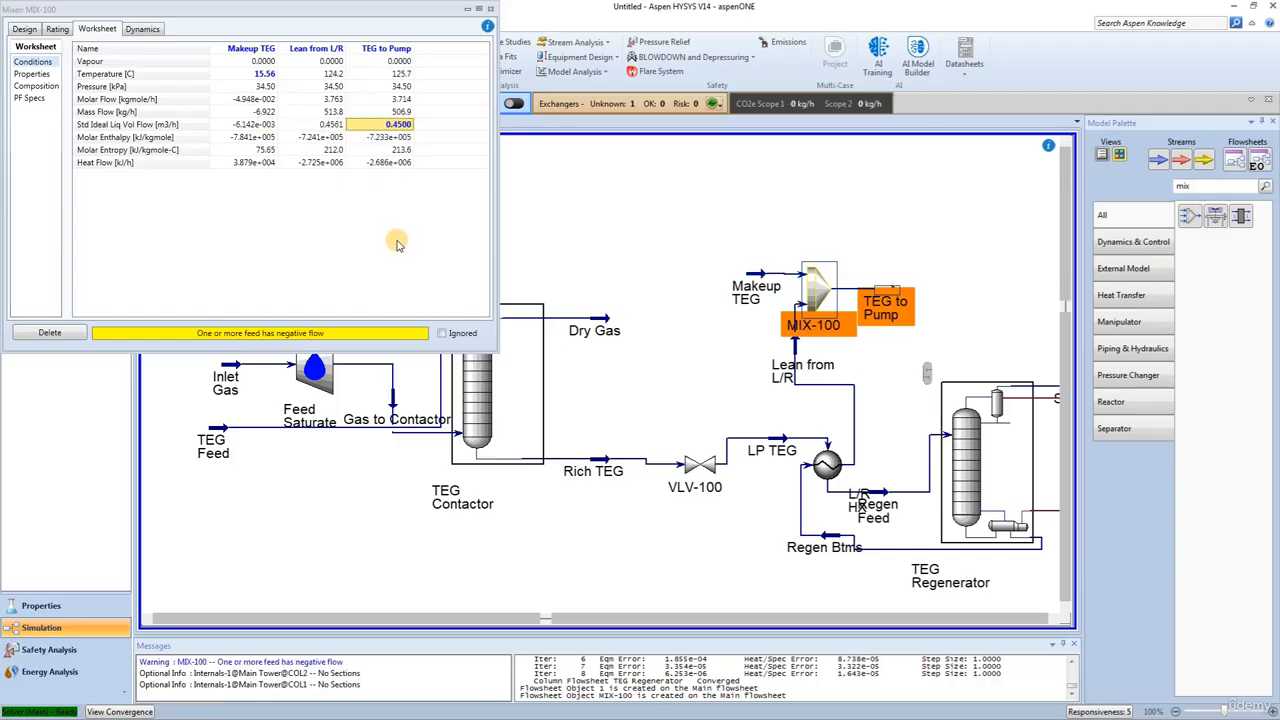
pyautogui.click(490, 9)
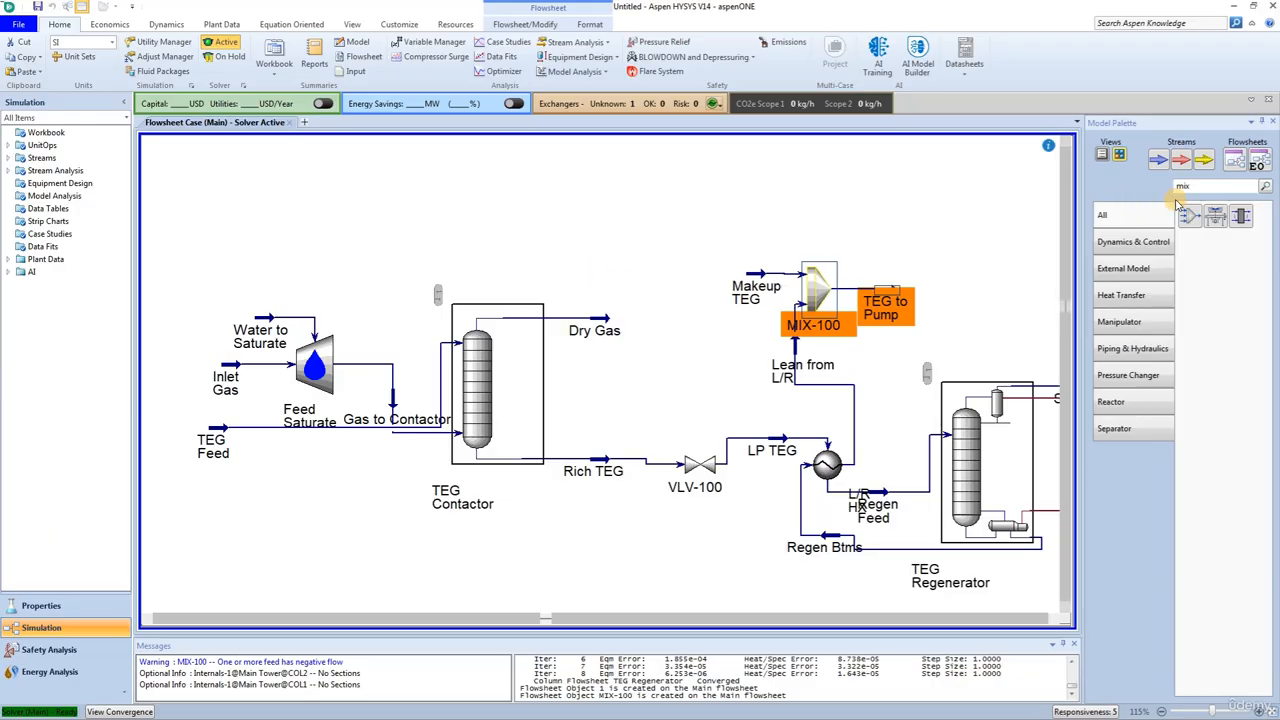
# Step: Find the pump in the model palette and place one beside the TEG to Pump stream
pyautogui.doubleClick(1215, 186)
pyautogui.write('pum')
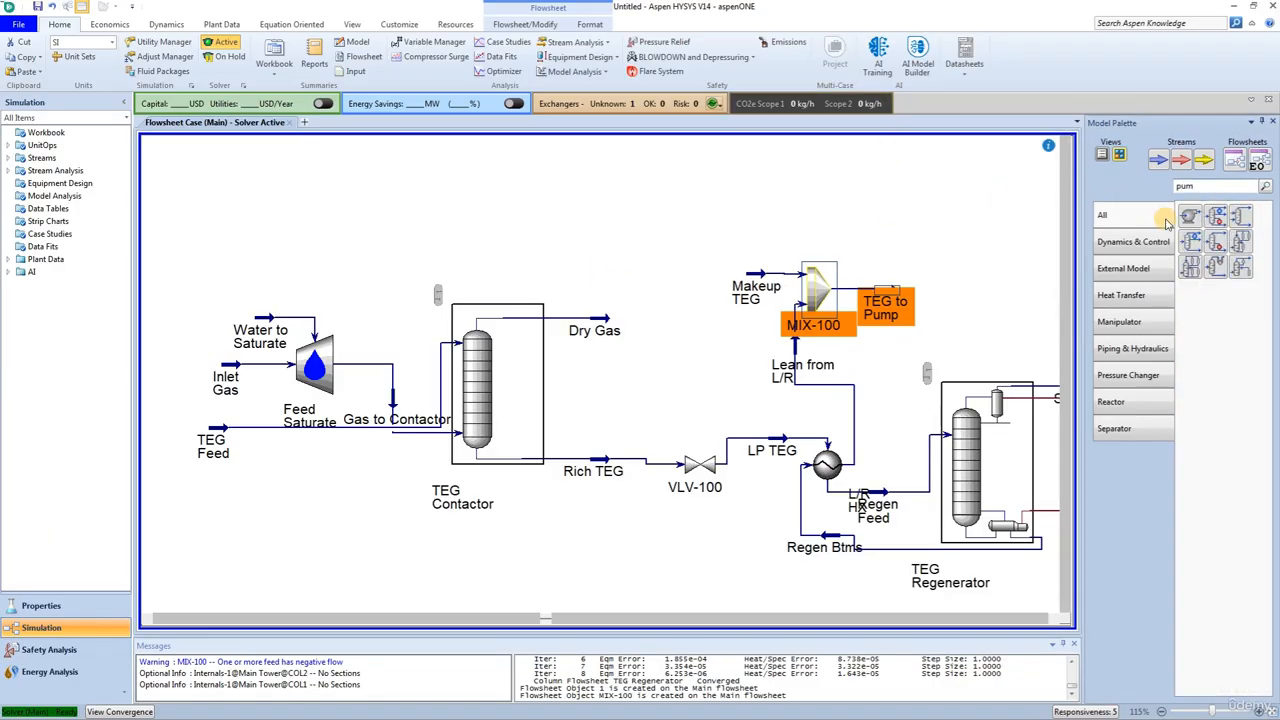
pyautogui.moveTo(1189, 216); pyautogui.dragTo(948, 312)
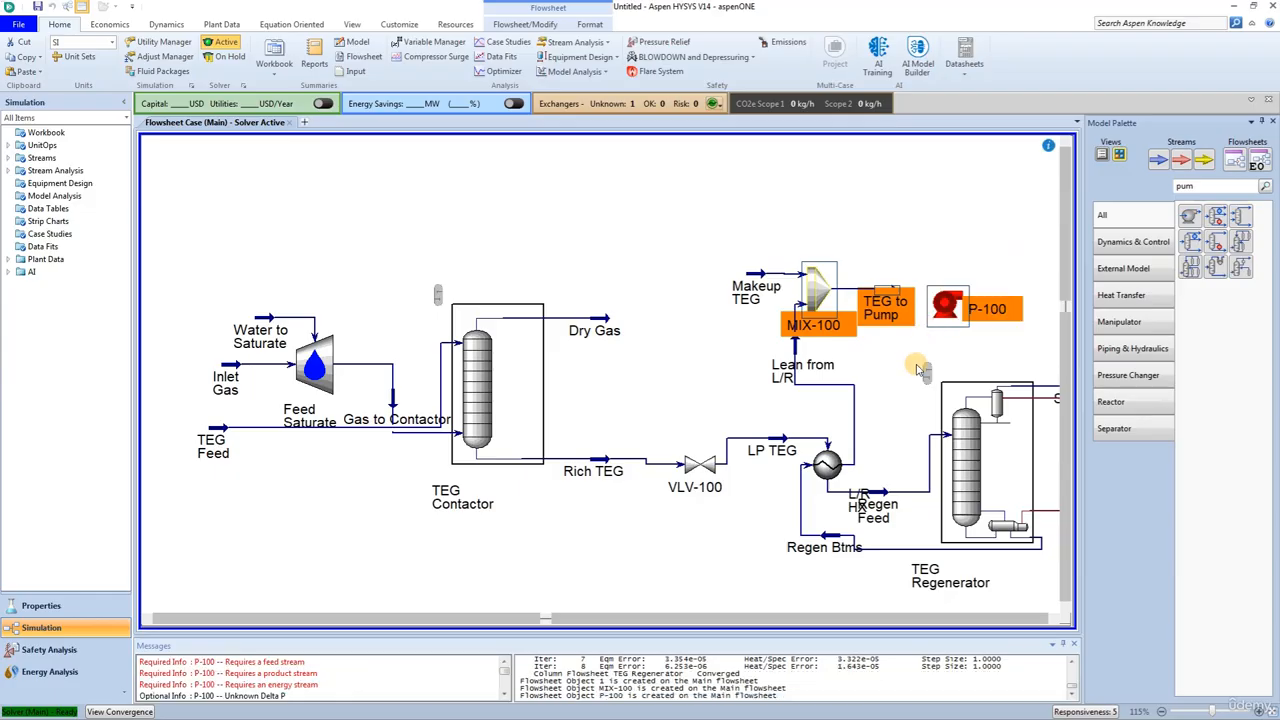
# Step: Connect the new pump with TEG to Pump as its inlet and a new outlet stream named Pump Out
pyautogui.doubleClick(948, 308)
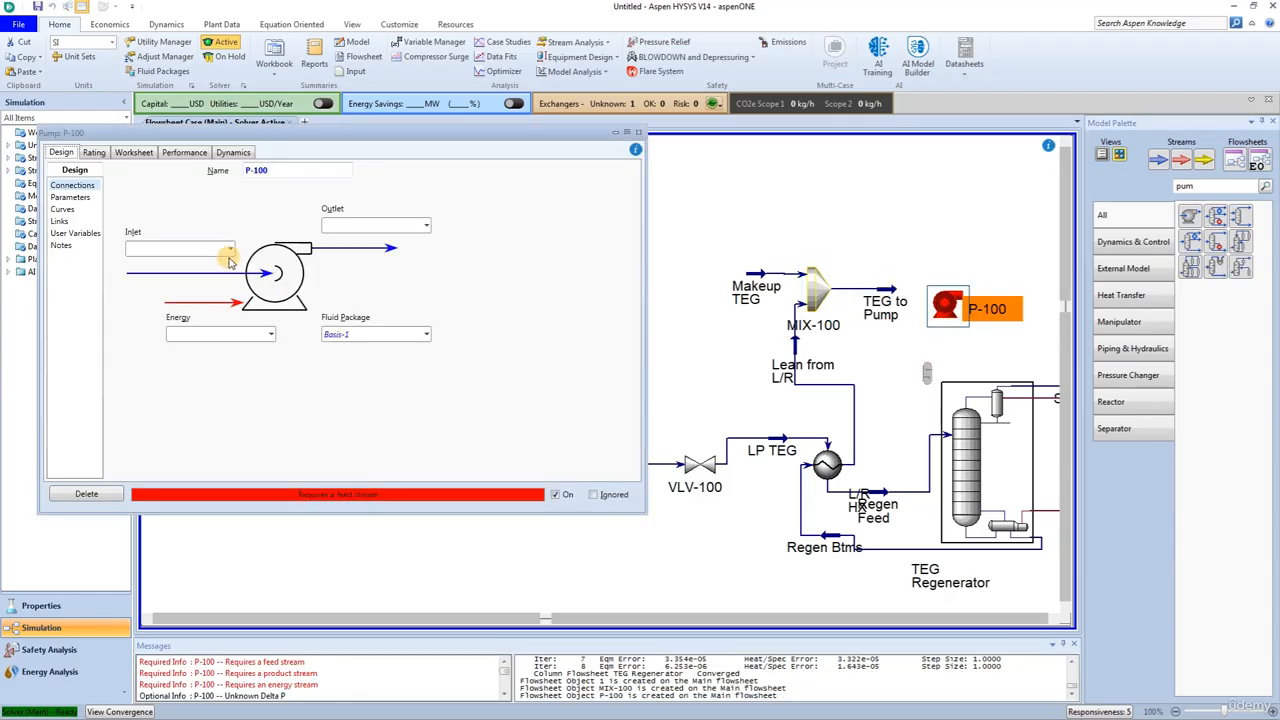
pyautogui.click(229, 251)
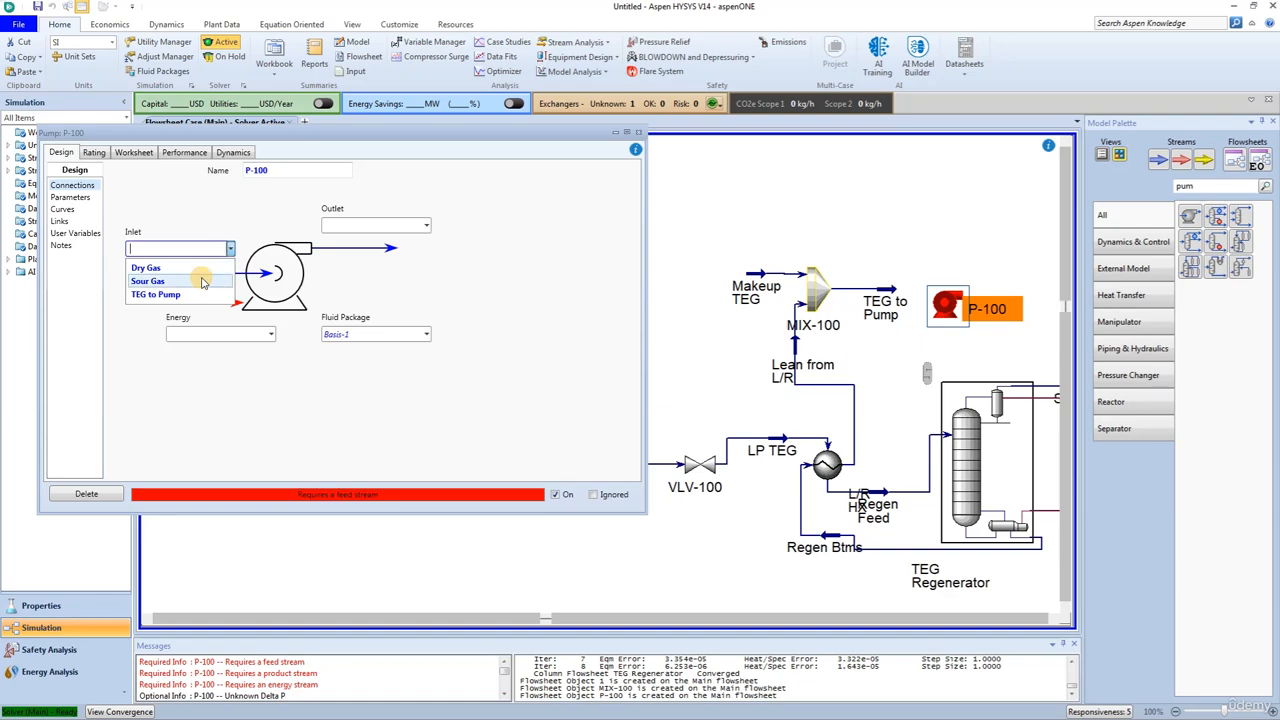
pyautogui.click(193, 294)
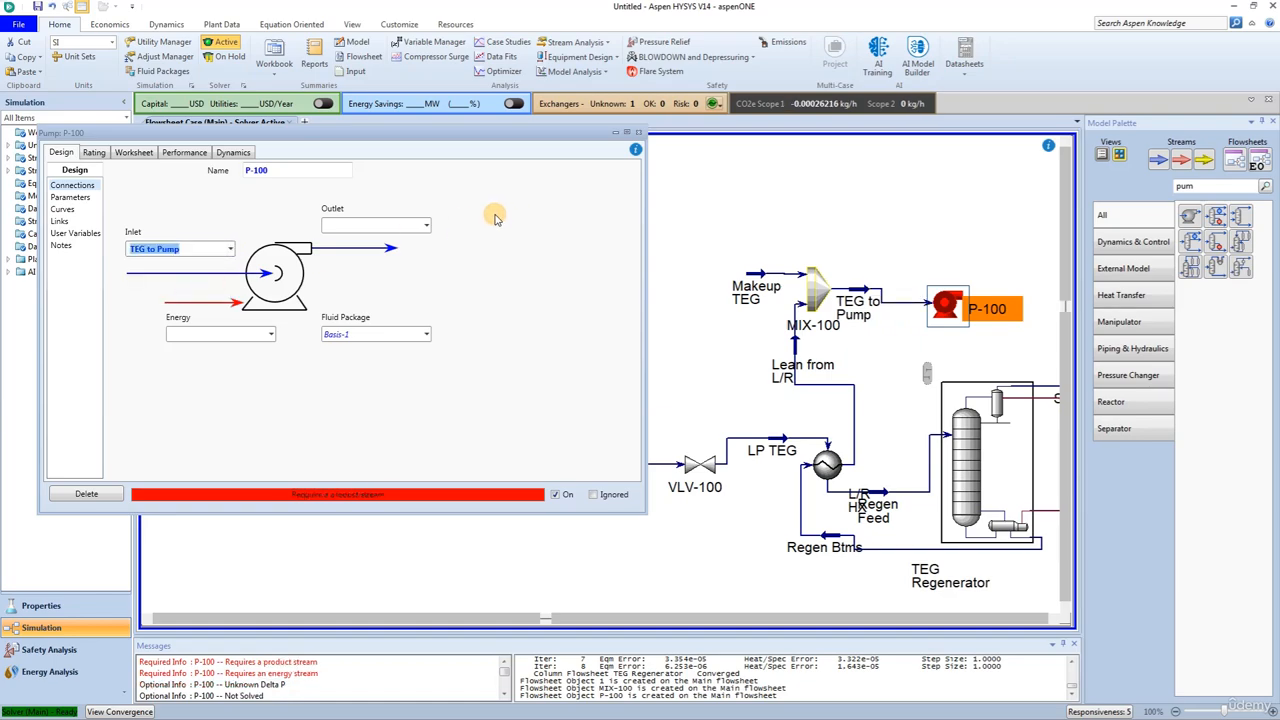
pyautogui.click(403, 224)
pyautogui.write('P')
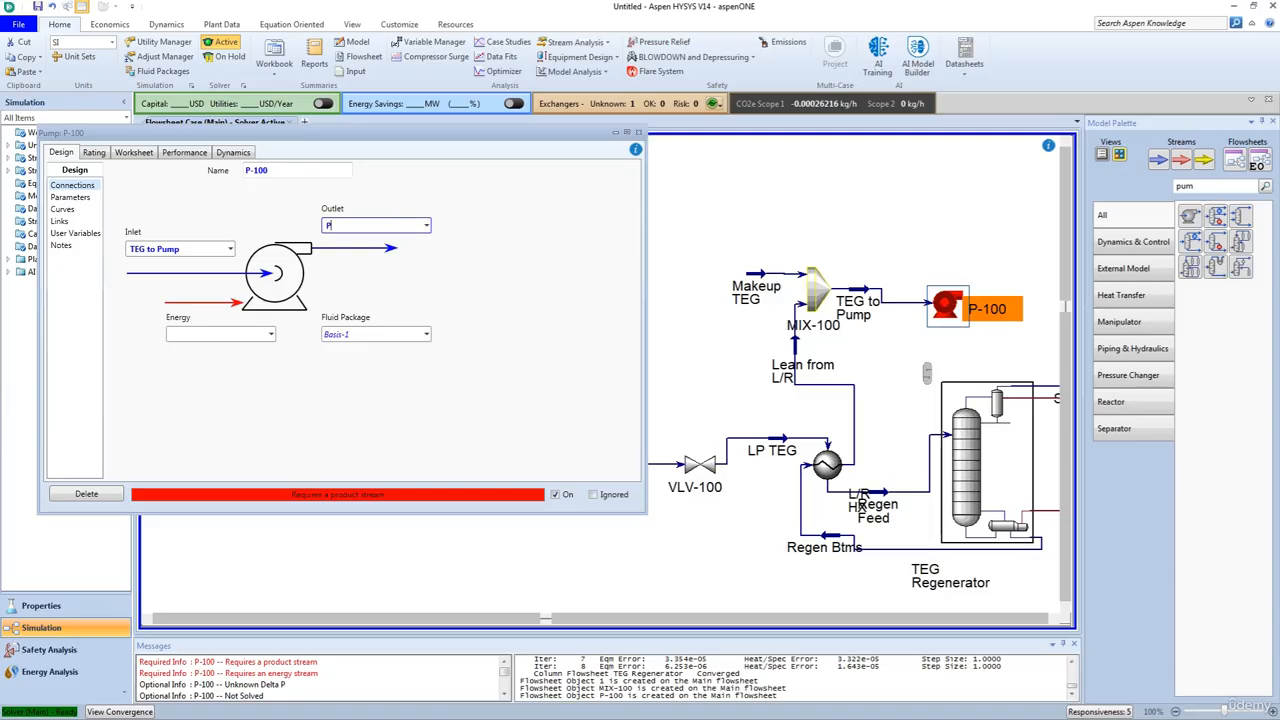
pyautogui.write('ump Out')
pyautogui.press('Return')
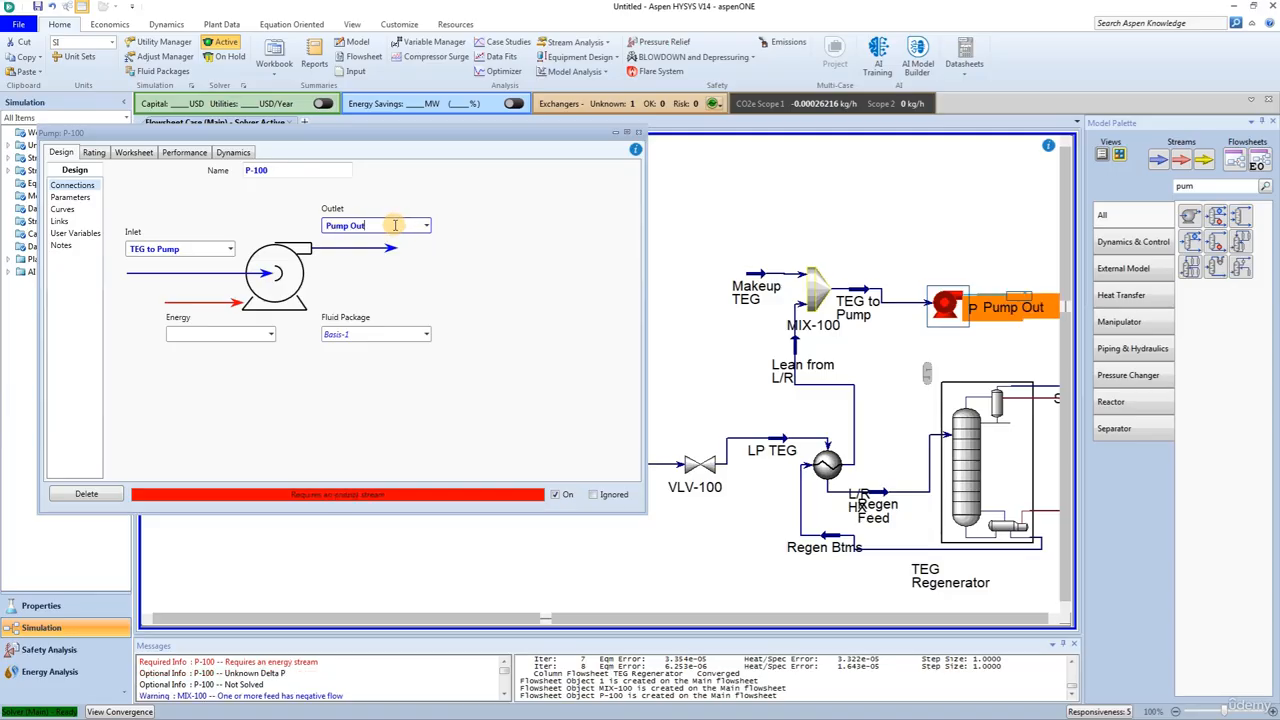
# Step: Attach a new energy stream named Pump-HP to the pump
pyautogui.click(196, 333)
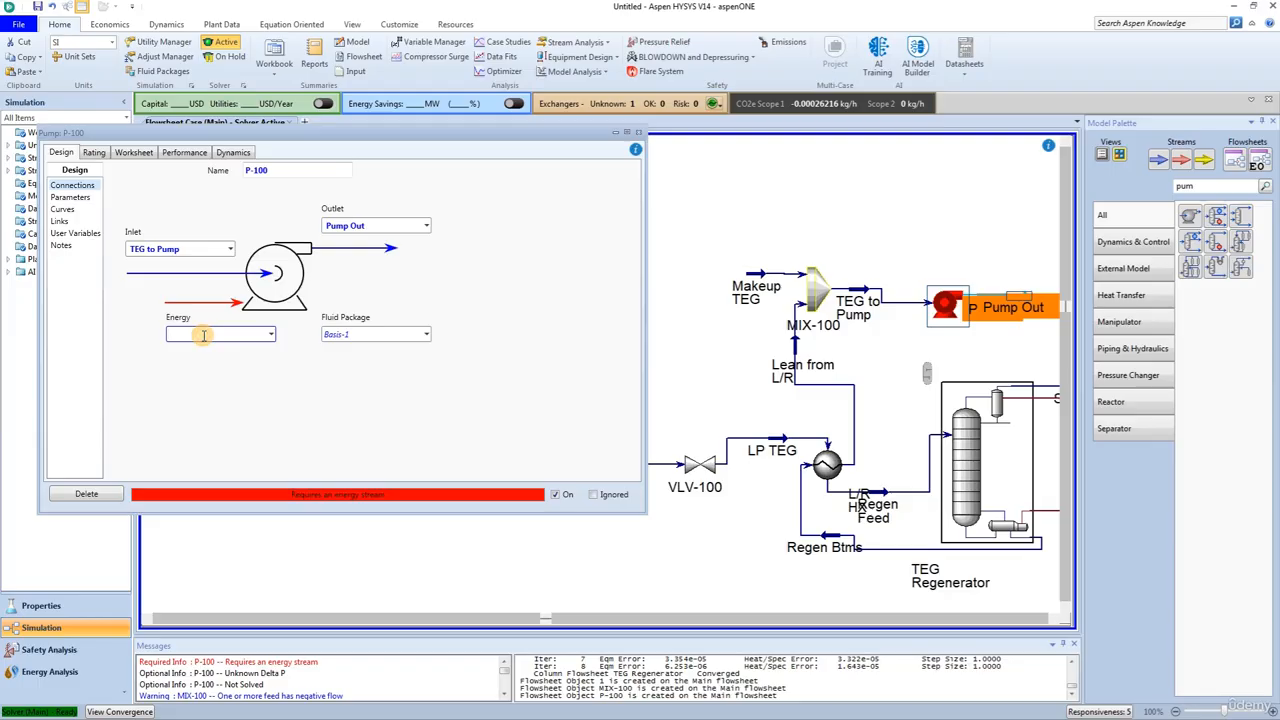
pyautogui.write('Pump-HP')
pyautogui.press('Return')
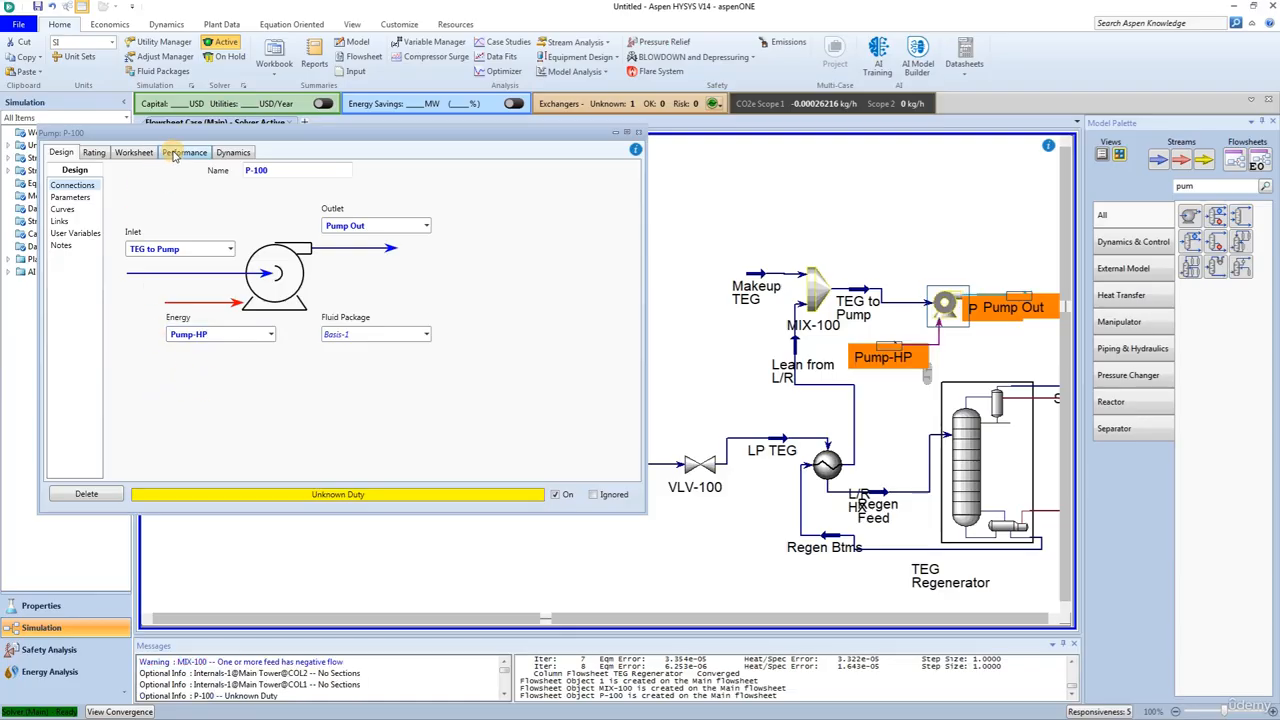
# Step: Set the Pump Out stream's pressure to 6274 kPa in the pump's worksheet and close the pump window
pyautogui.click(134, 152)
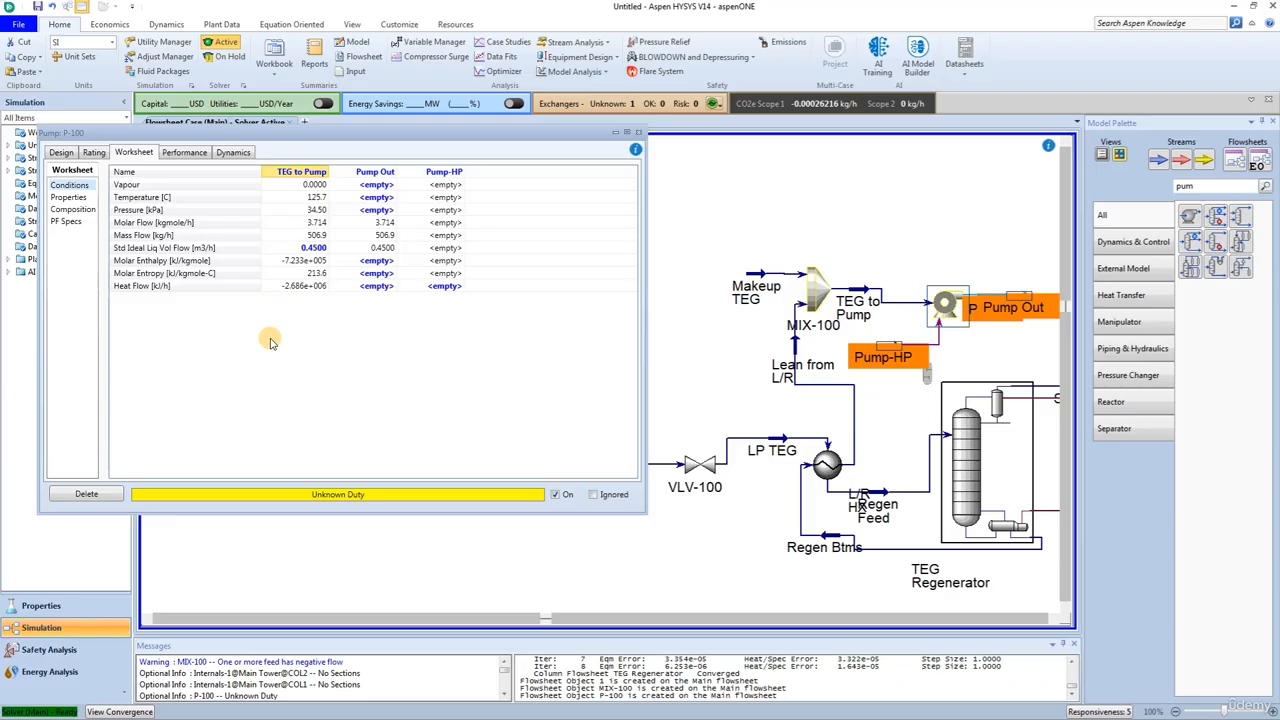
pyautogui.click(355, 210)
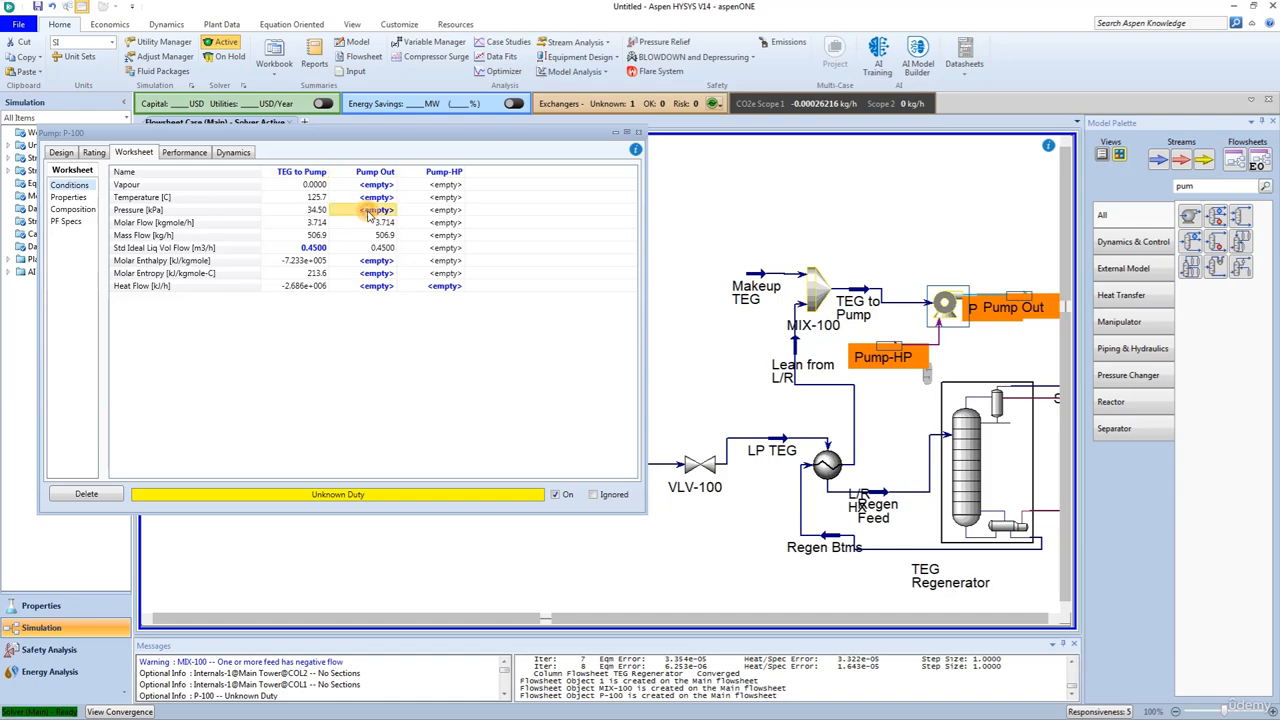
pyautogui.write('62')
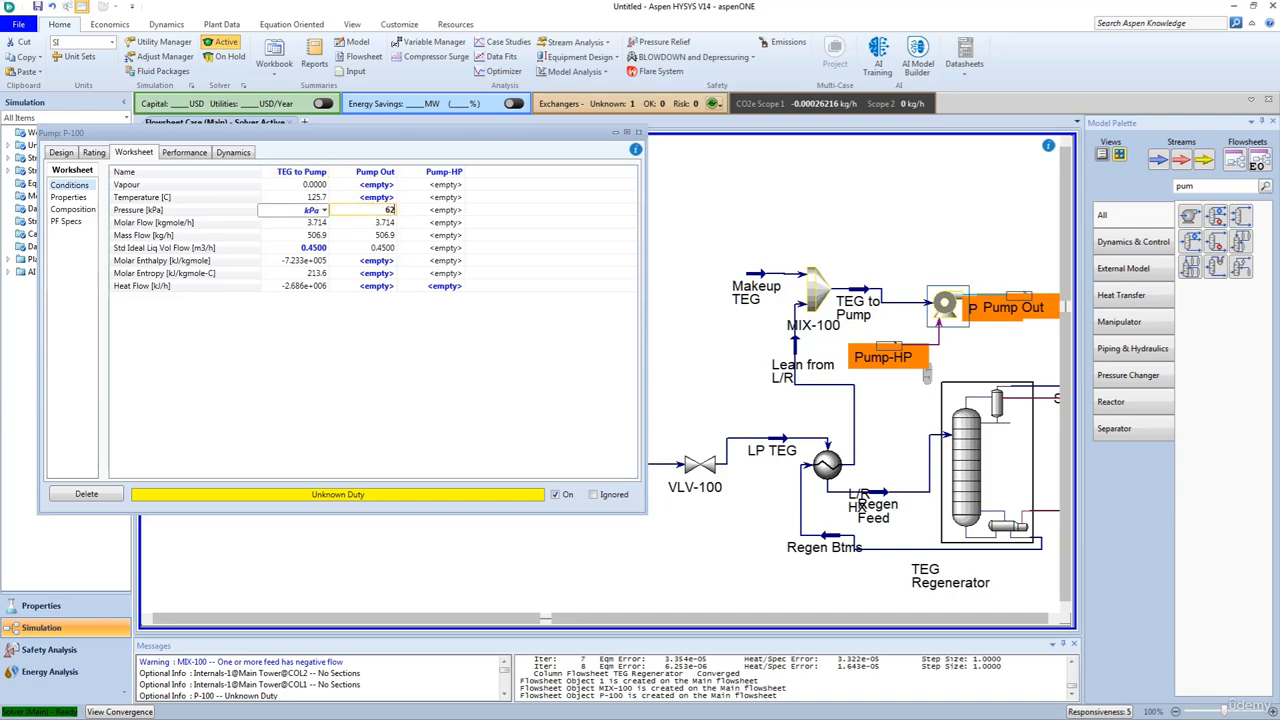
pyautogui.write('74')
pyautogui.press('Return')
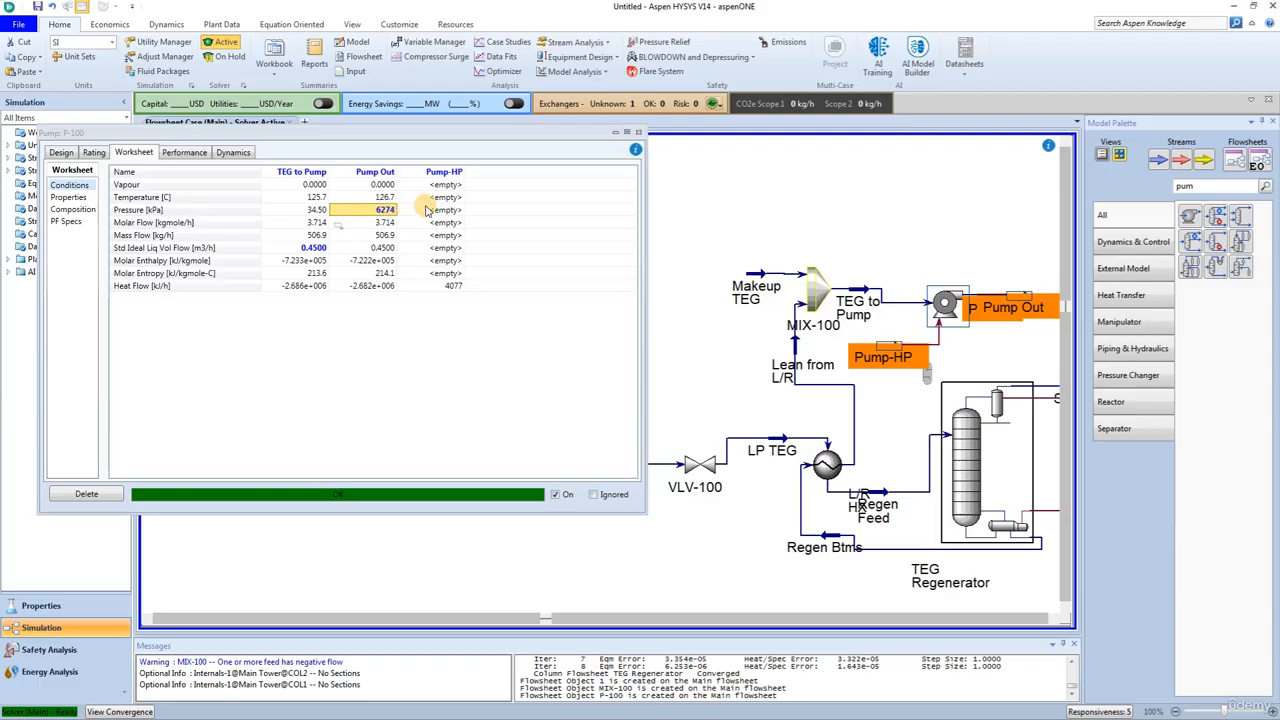
pyautogui.click(638, 131)
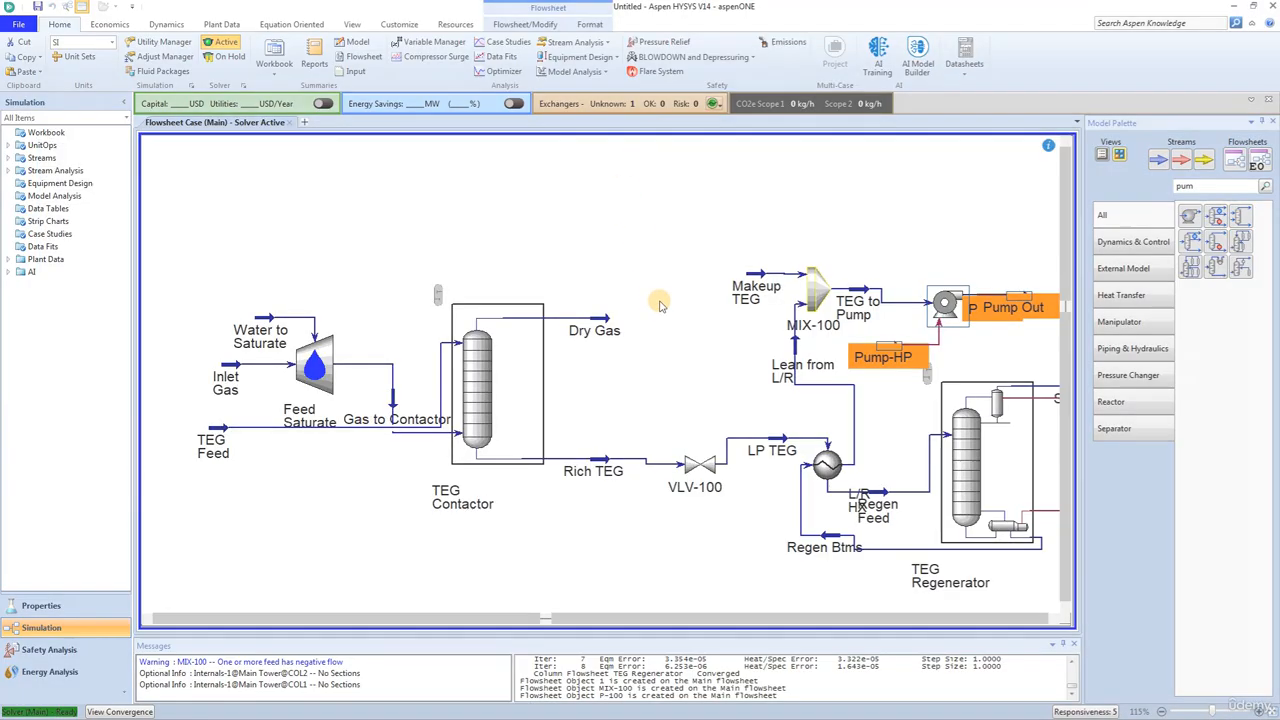
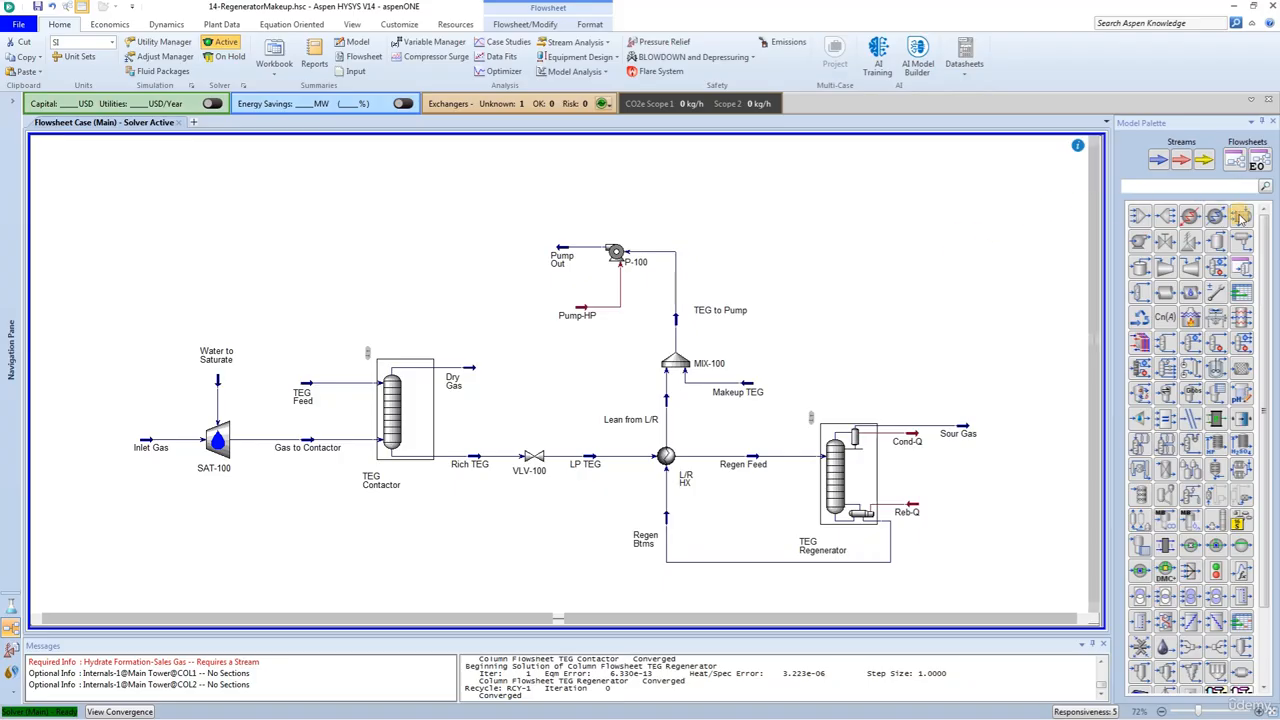
# Step: Place a heat exchanger beside the pump, with Pump Out as tube-side inlet and a new tube-side outlet stream named TEG to Recycle
pyautogui.moveTo(1242, 217); pyautogui.dragTo(436, 252)
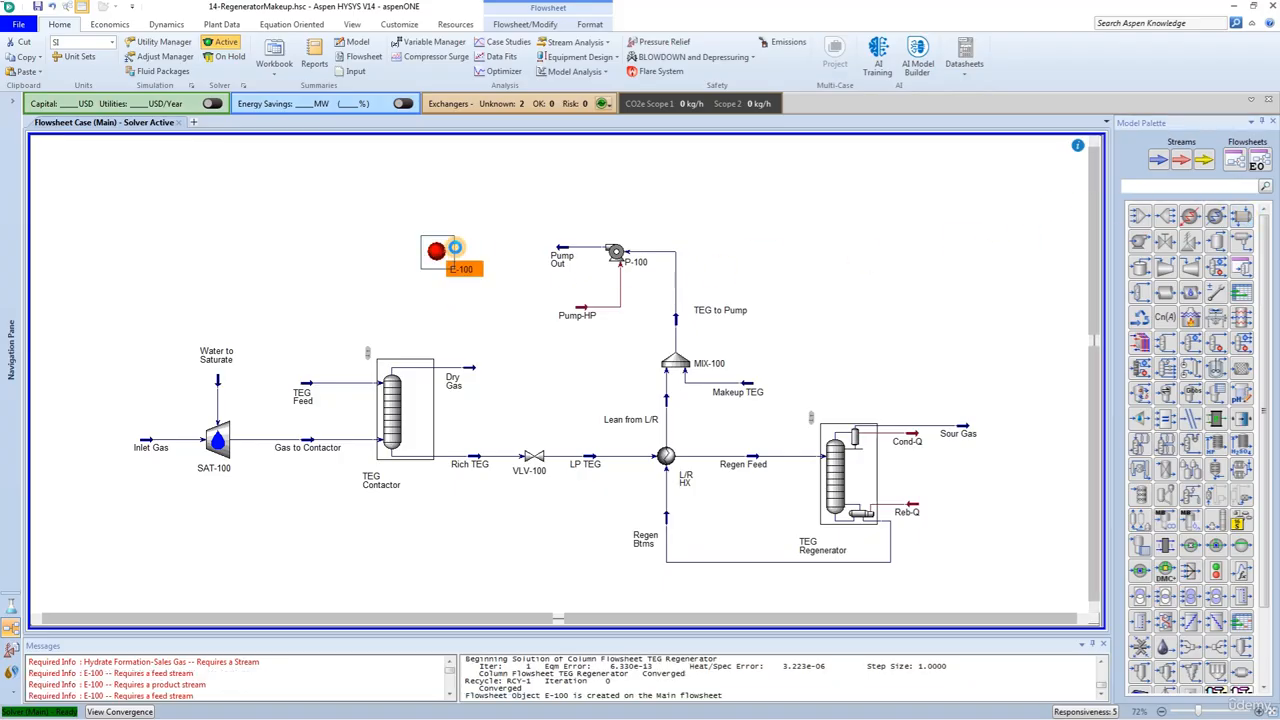
pyautogui.doubleClick(436, 251)
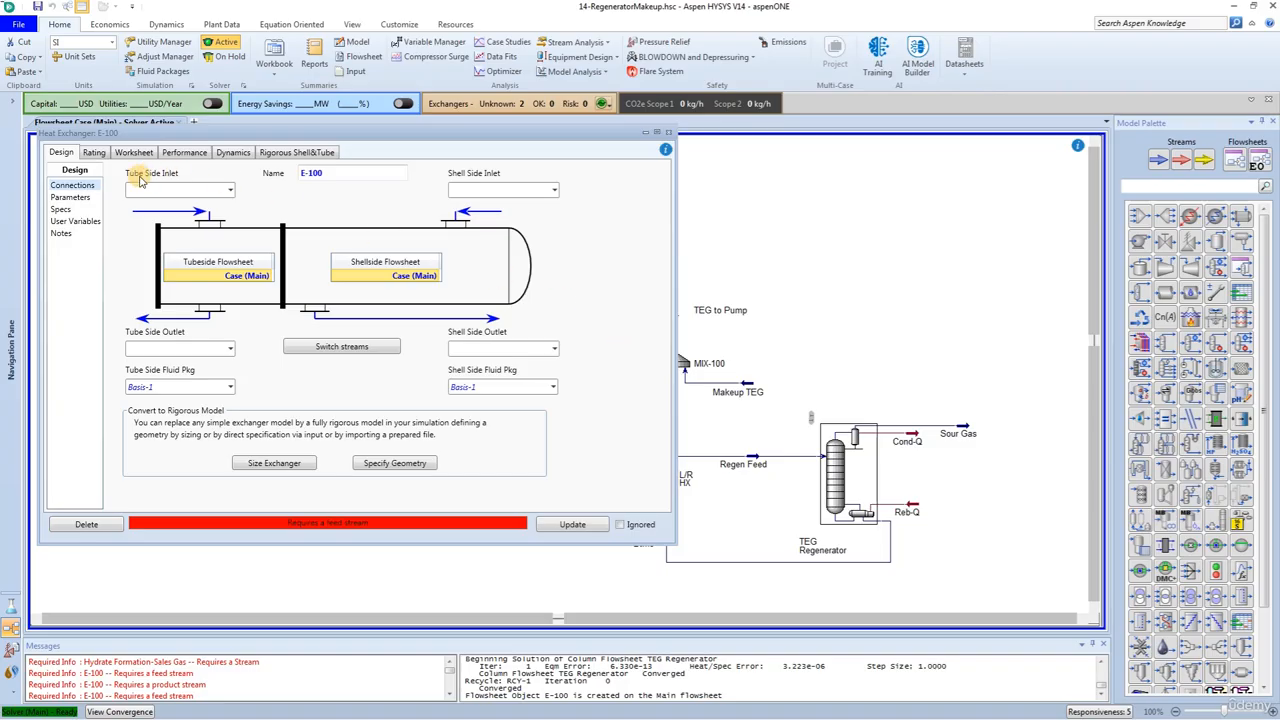
pyautogui.click(230, 191)
pyautogui.click(179, 223)
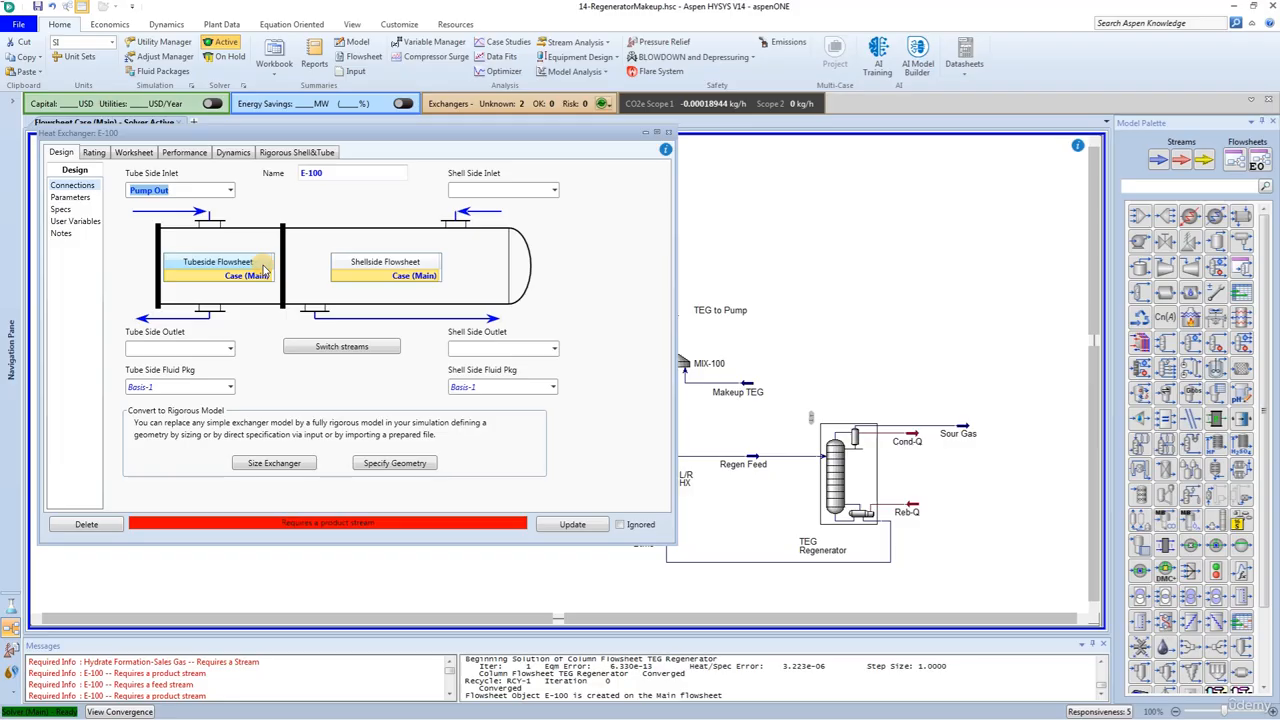
pyautogui.click(181, 349)
pyautogui.write('TE')
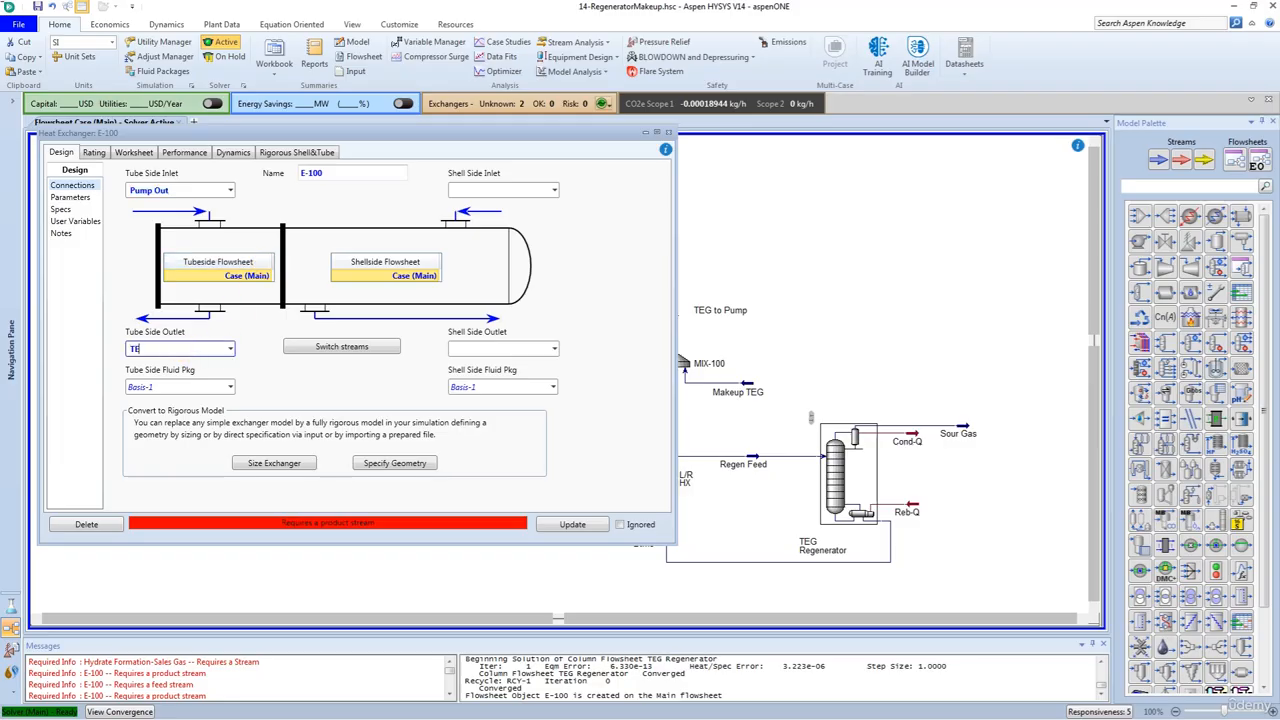
pyautogui.write('G to Recycle')
pyautogui.press('Return')
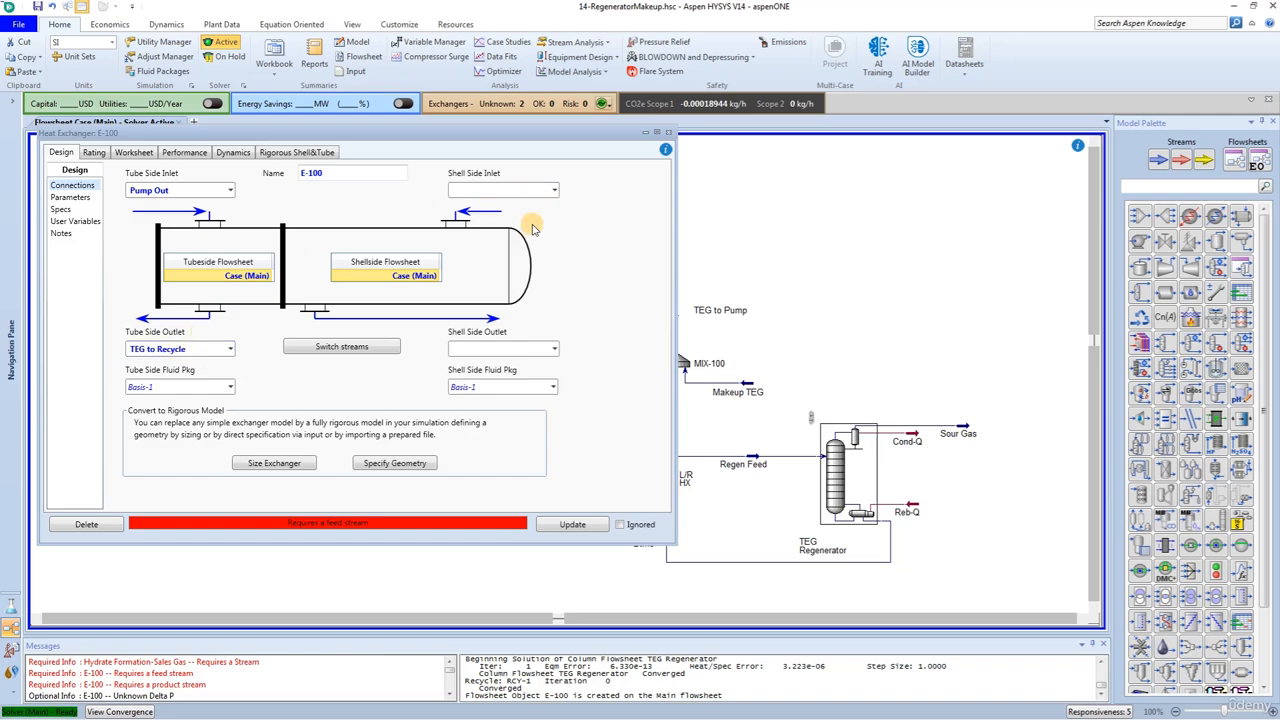
# Step: Connect Dry Gas as the exchanger's shell-side inlet and a new stream named Sales Gas as its shell-side outlet
pyautogui.click(555, 191)
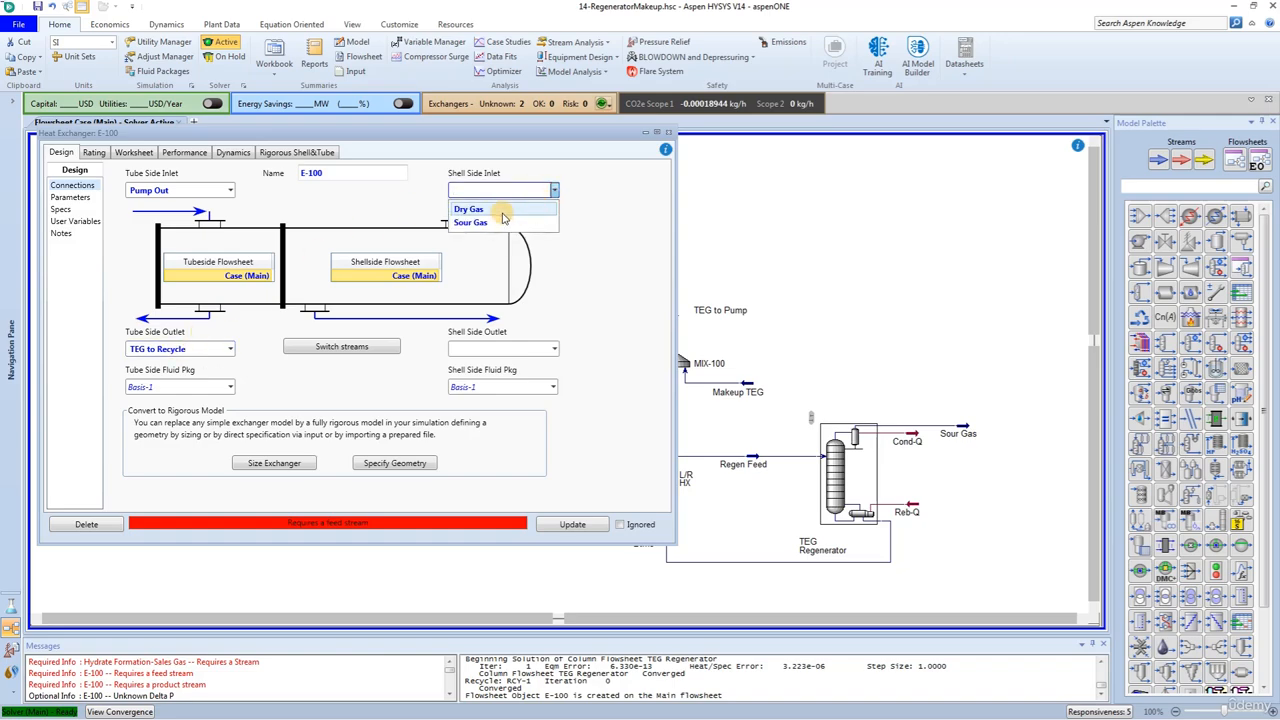
pyautogui.click(503, 211)
pyautogui.click(491, 350)
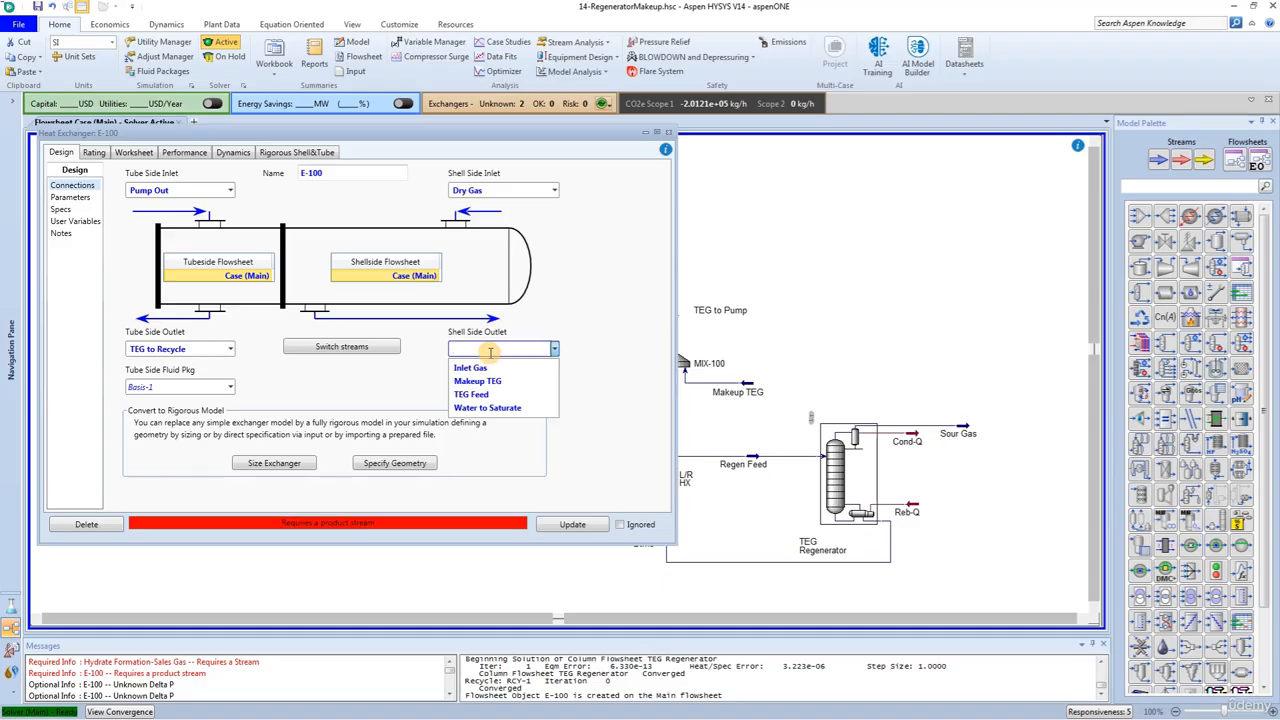
pyautogui.write('Sales ga')
pyautogui.press('BackSpace')
pyautogui.press('BackSpace')
pyautogui.press('BackSpace')
pyautogui.write('Gas')
pyautogui.press('Return')
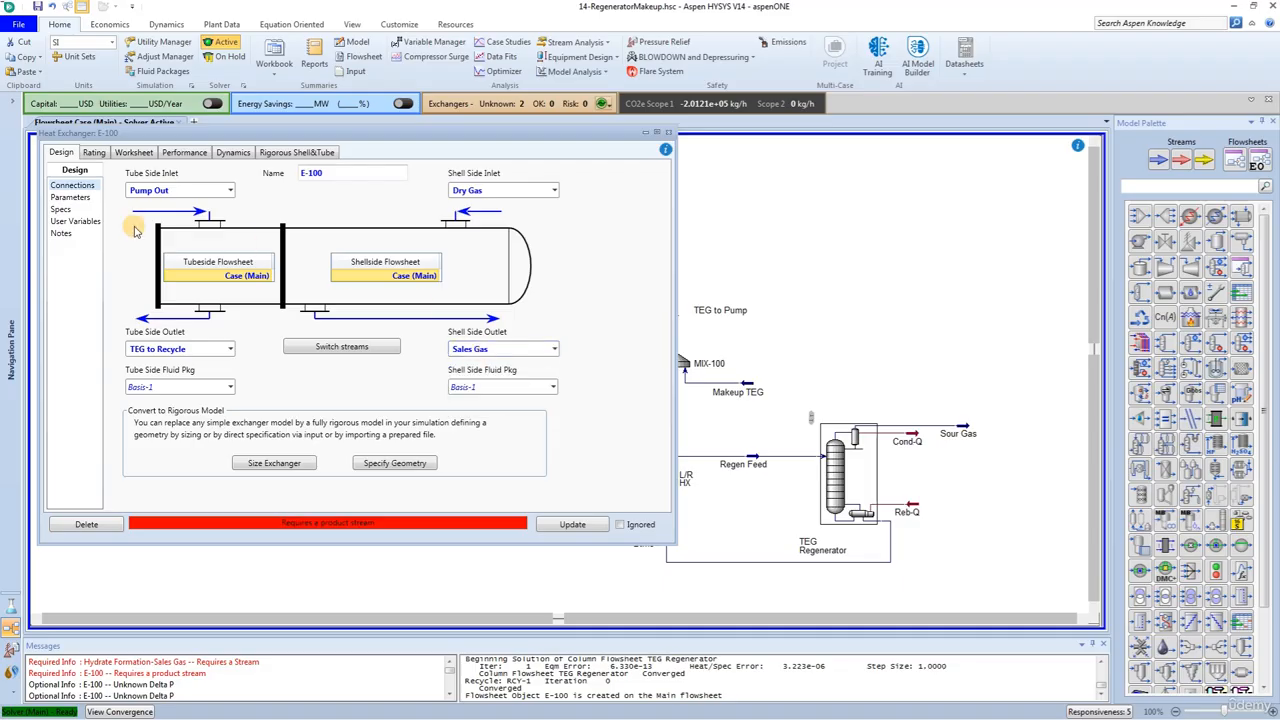
# Step: Switch the new exchanger's heat exchanger model to Simple Weighted in its design parameters
pyautogui.click(76, 197)
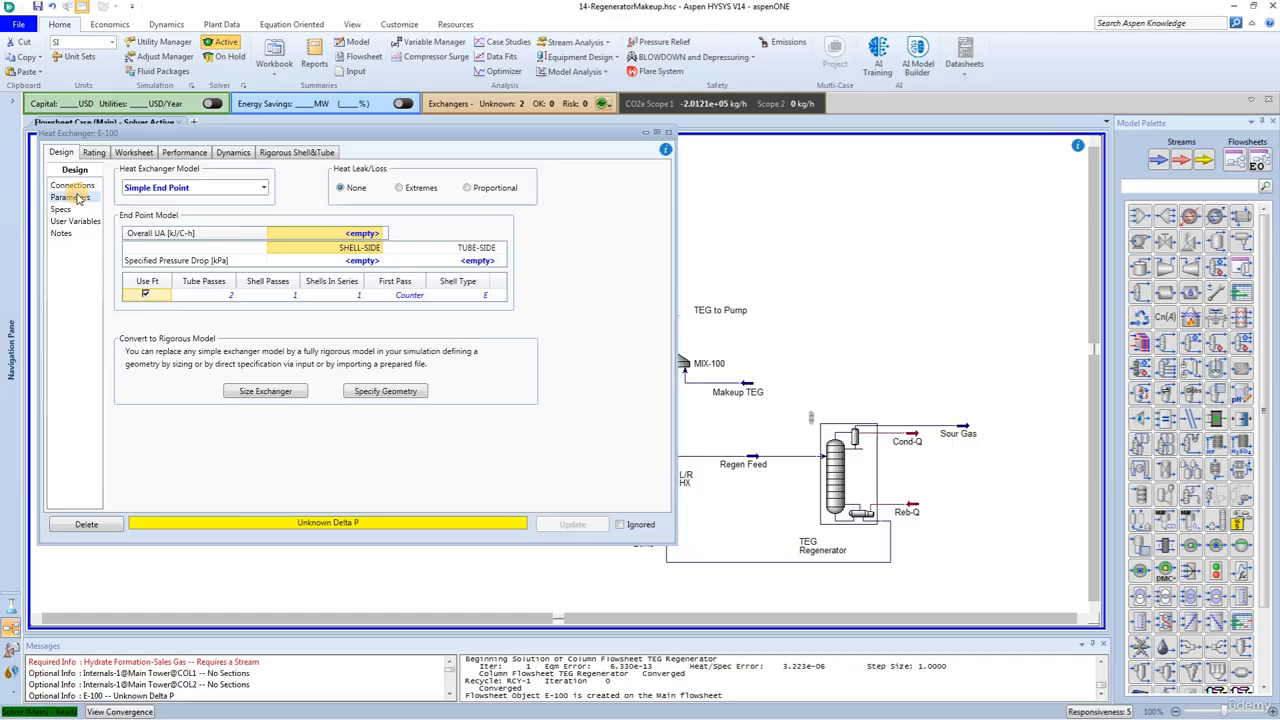
pyautogui.click(218, 189)
pyautogui.click(180, 238)
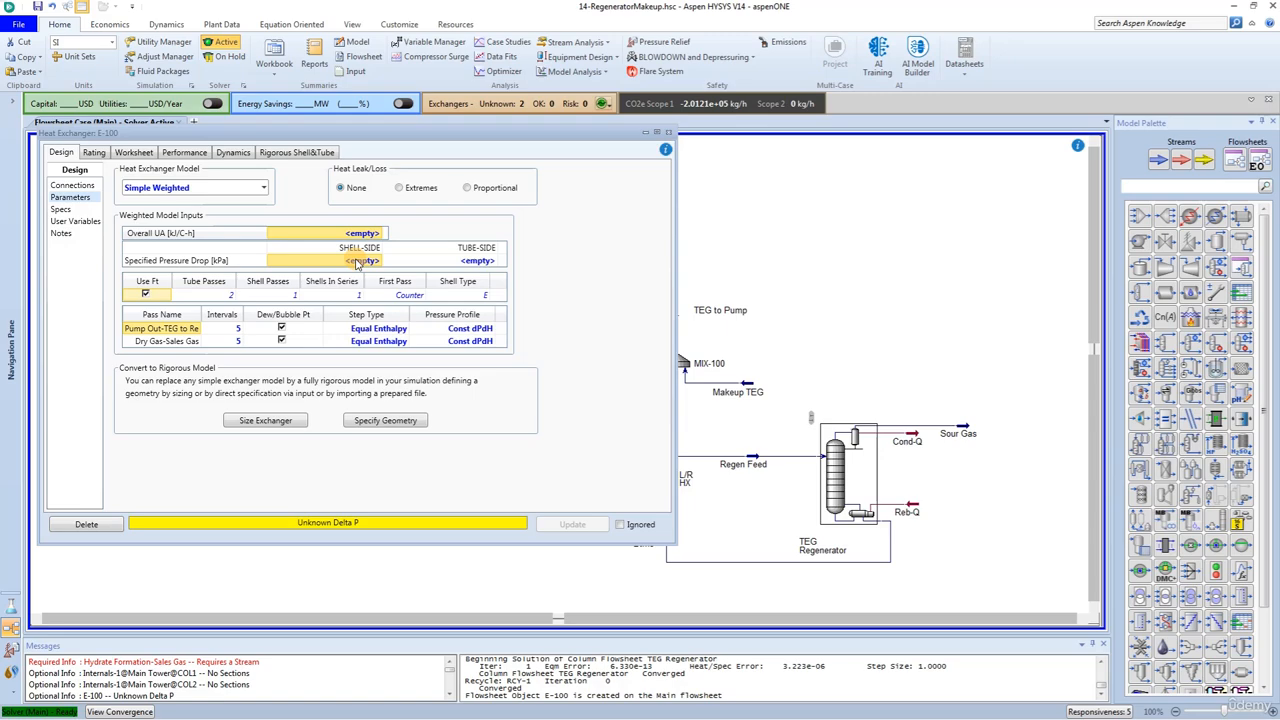
# Step: Specify the exchanger's pressure drops as 34.5 kPa on the shell side and 69 kPa on the tube side
pyautogui.click(356, 261)
pyautogui.write('34.5')
pyautogui.press('Return')
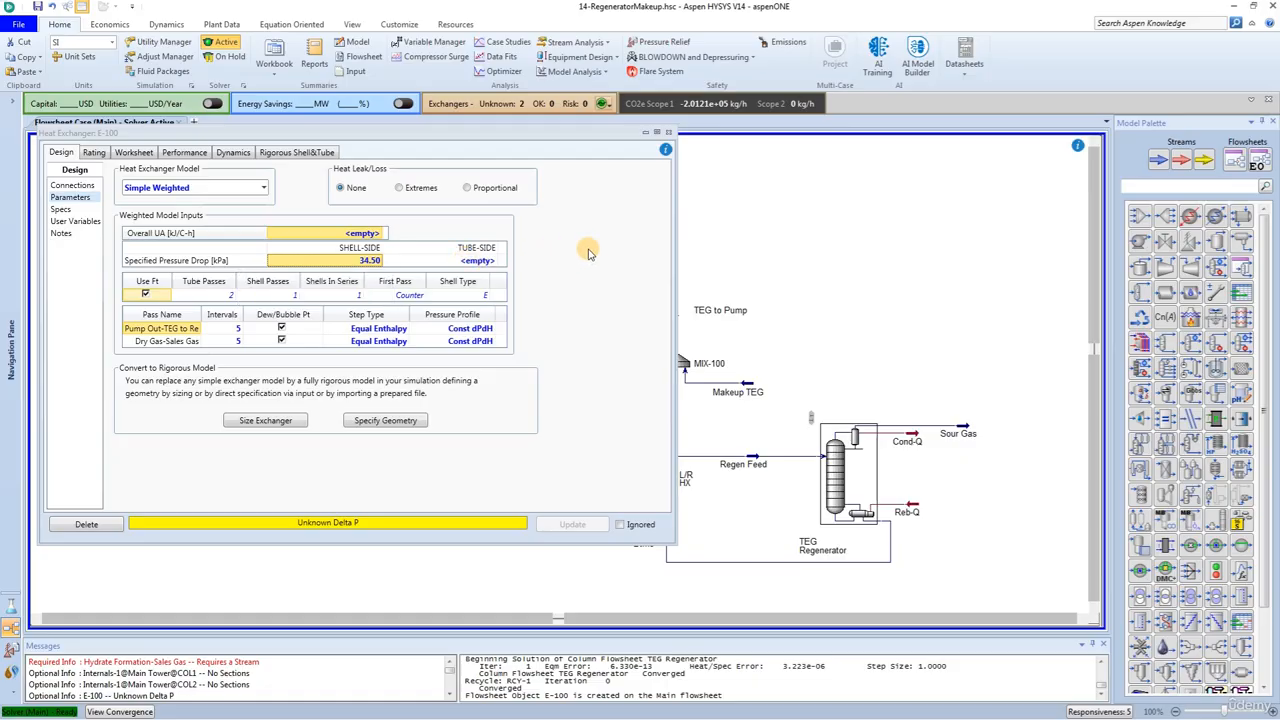
pyautogui.click(467, 297)
pyautogui.click(478, 260)
pyautogui.write('69')
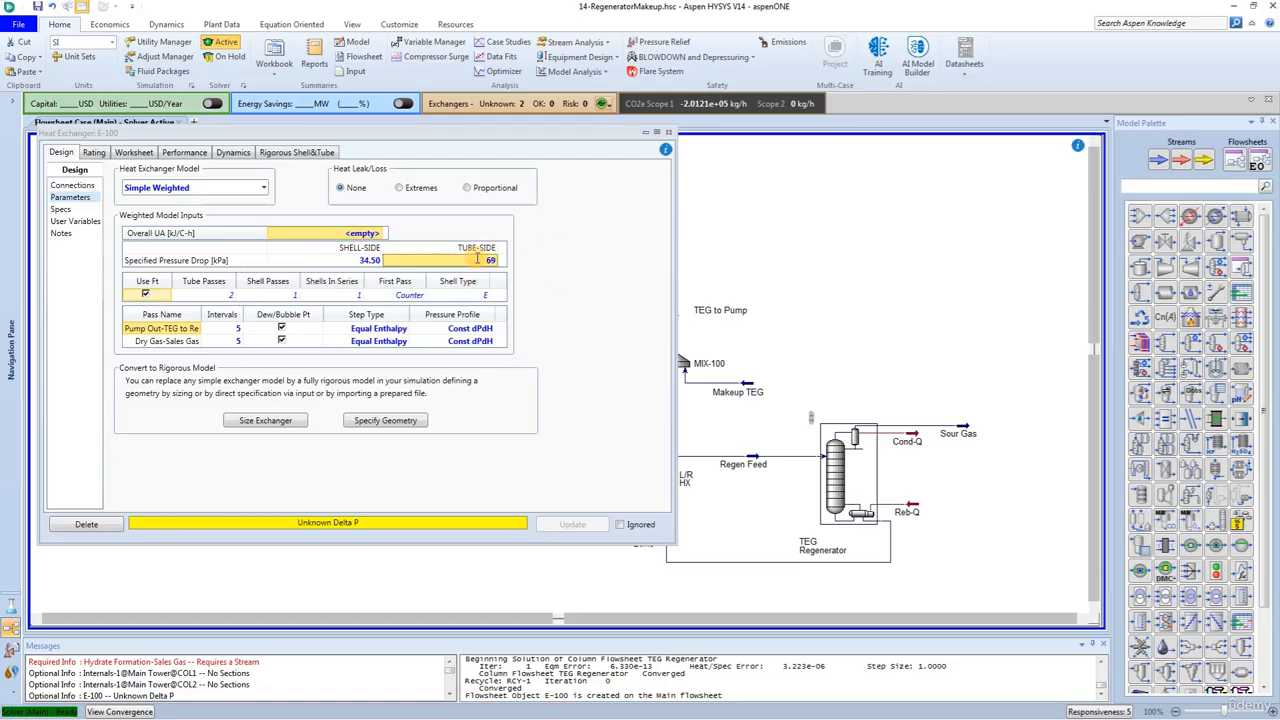
pyautogui.press('Return')
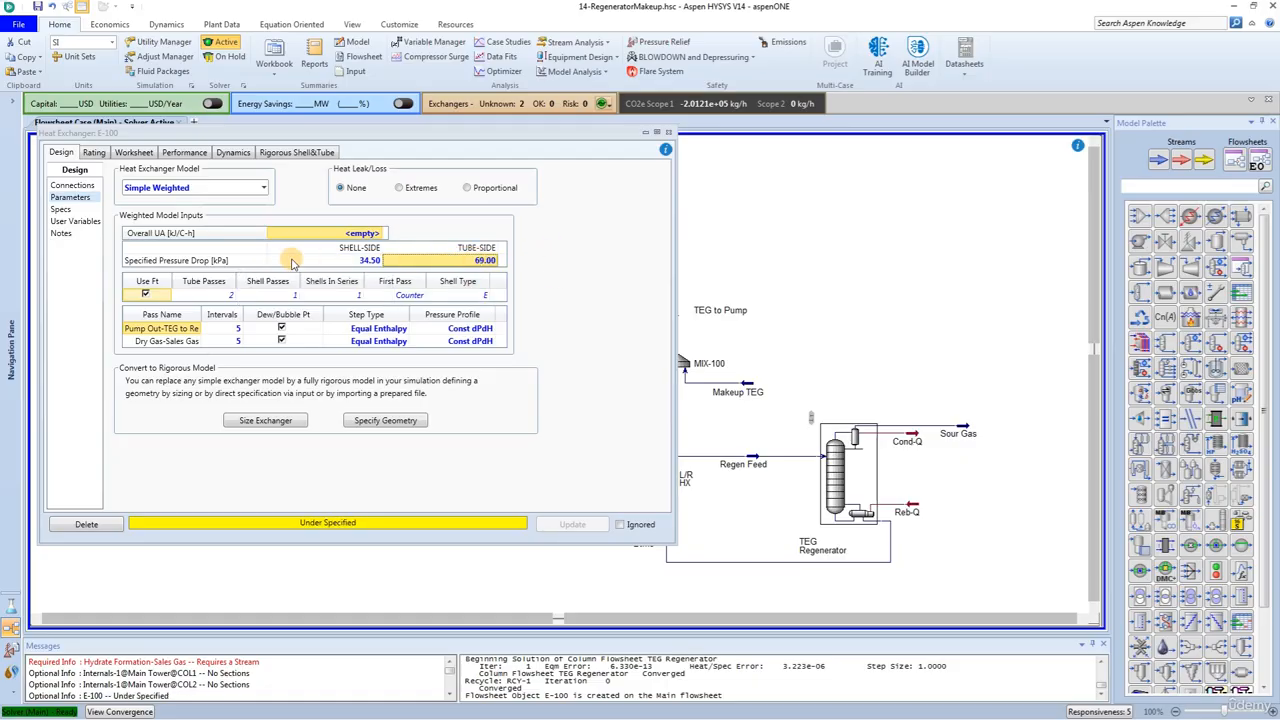
# Step: Set the TEG to Recycle stream's temperature to 50 °C in the exchanger's worksheet and close the exchanger window
pyautogui.click(134, 152)
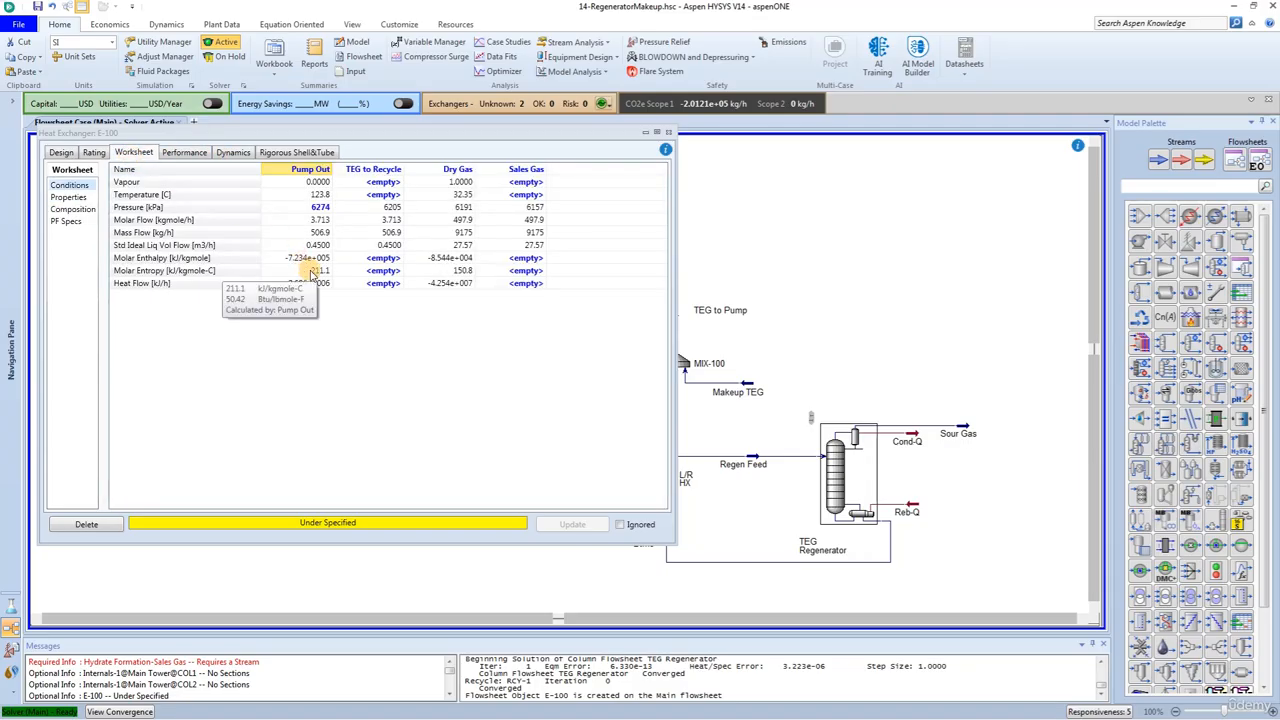
pyautogui.click(377, 197)
pyautogui.write('50')
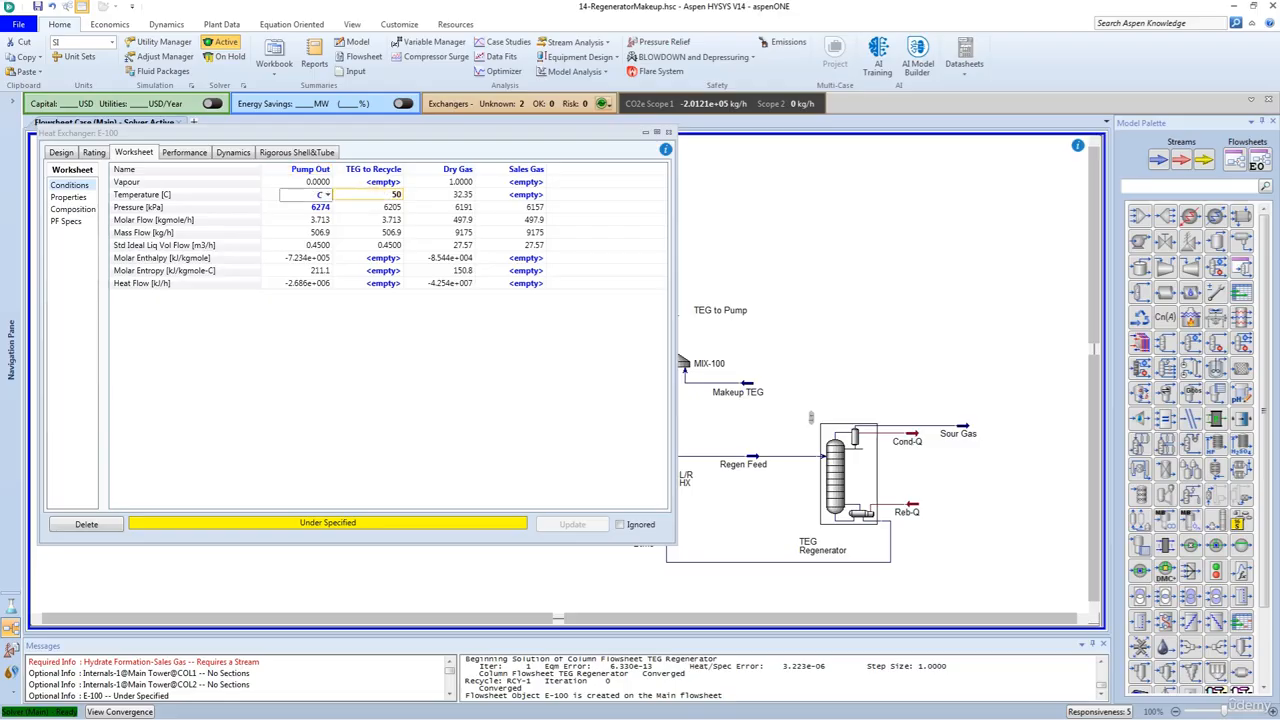
pyautogui.press('Return')
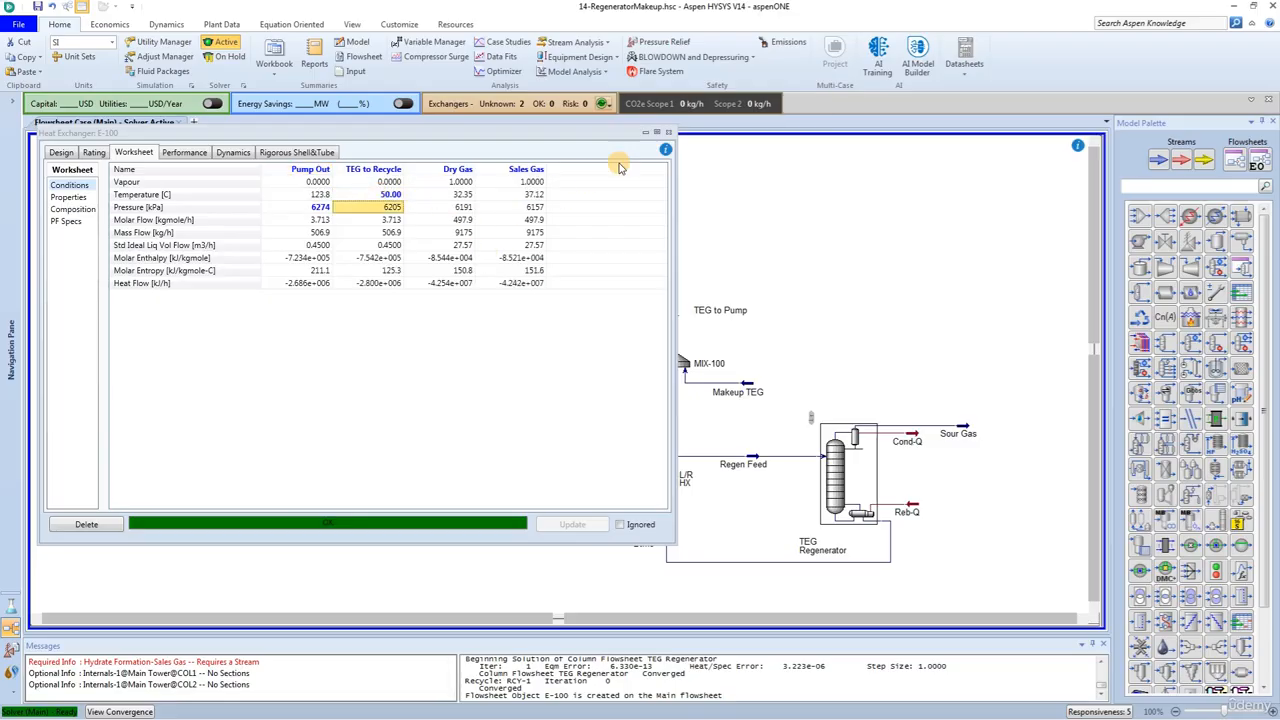
pyautogui.click(671, 133)
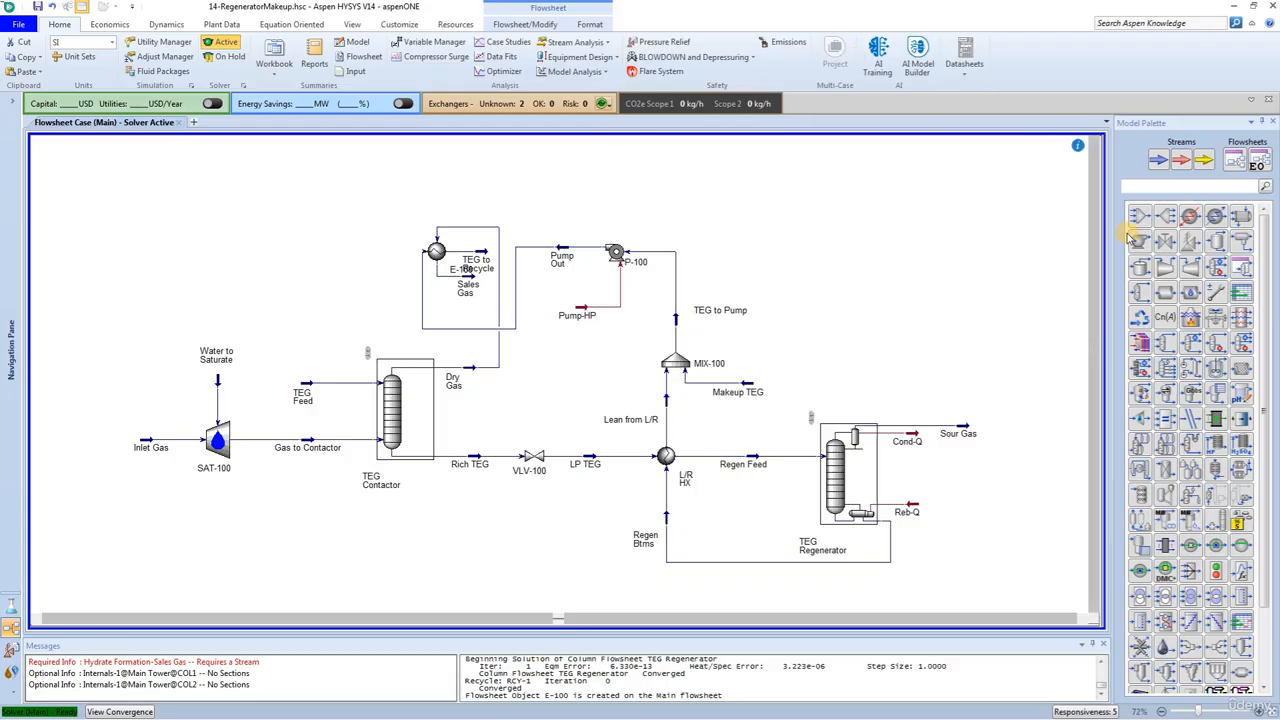
# Step: Find the recycle operation in the model palette and place it above the TEG Feed stream
pyautogui.click(1161, 185)
pyautogui.write('rec')
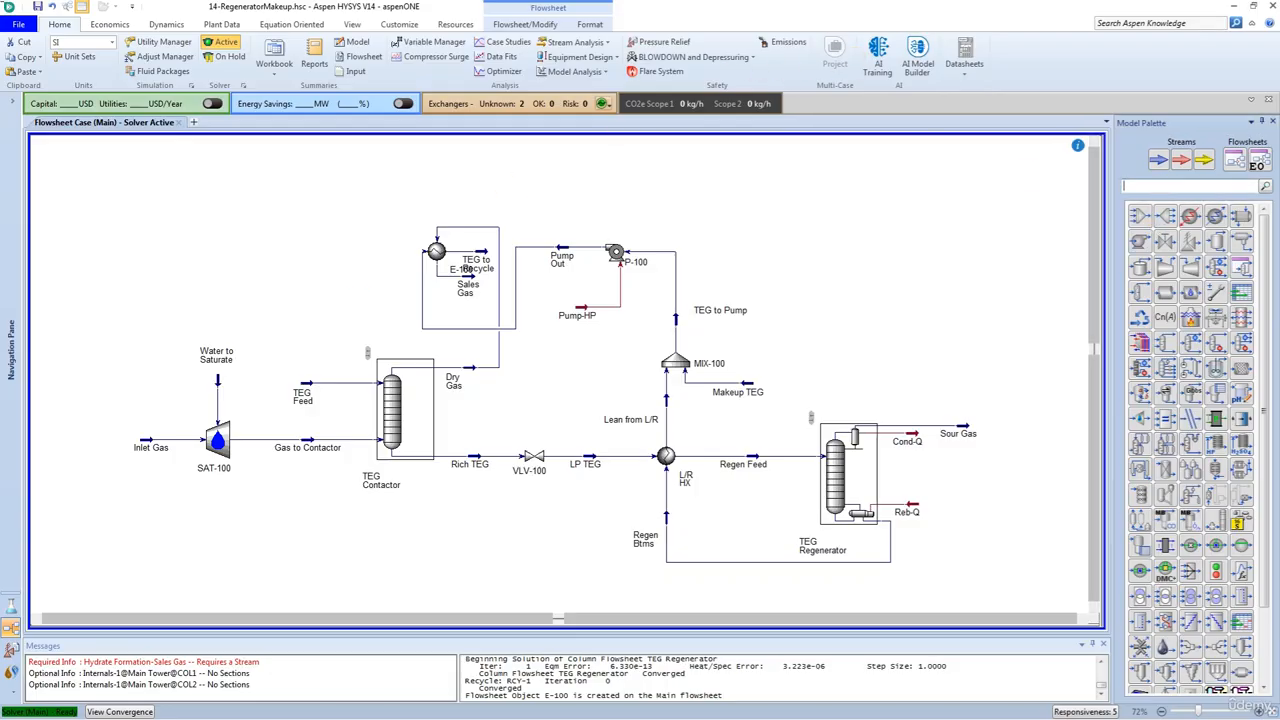
pyautogui.write('y')
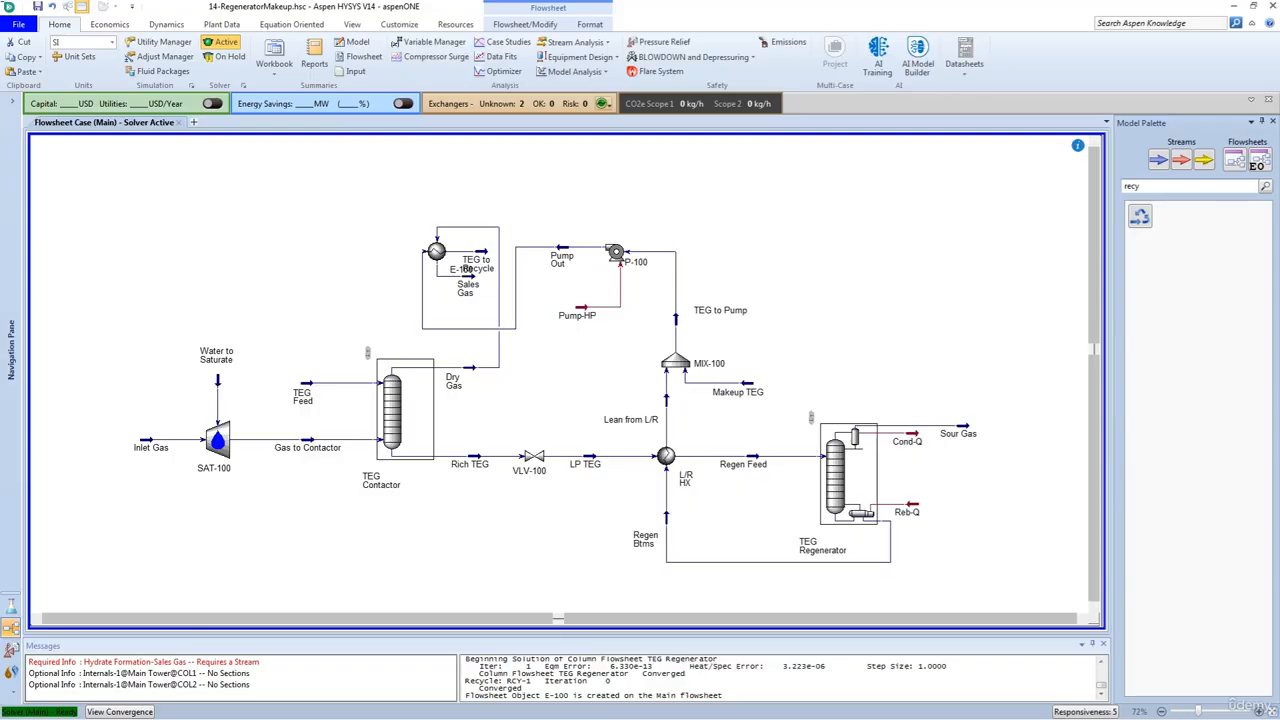
pyautogui.moveTo(1139, 216); pyautogui.dragTo(308, 318)
# Step: Connect the recycle block with TEG to Recycle as its inlet and TEG Feed as its outlet
pyautogui.doubleClick(302, 278)
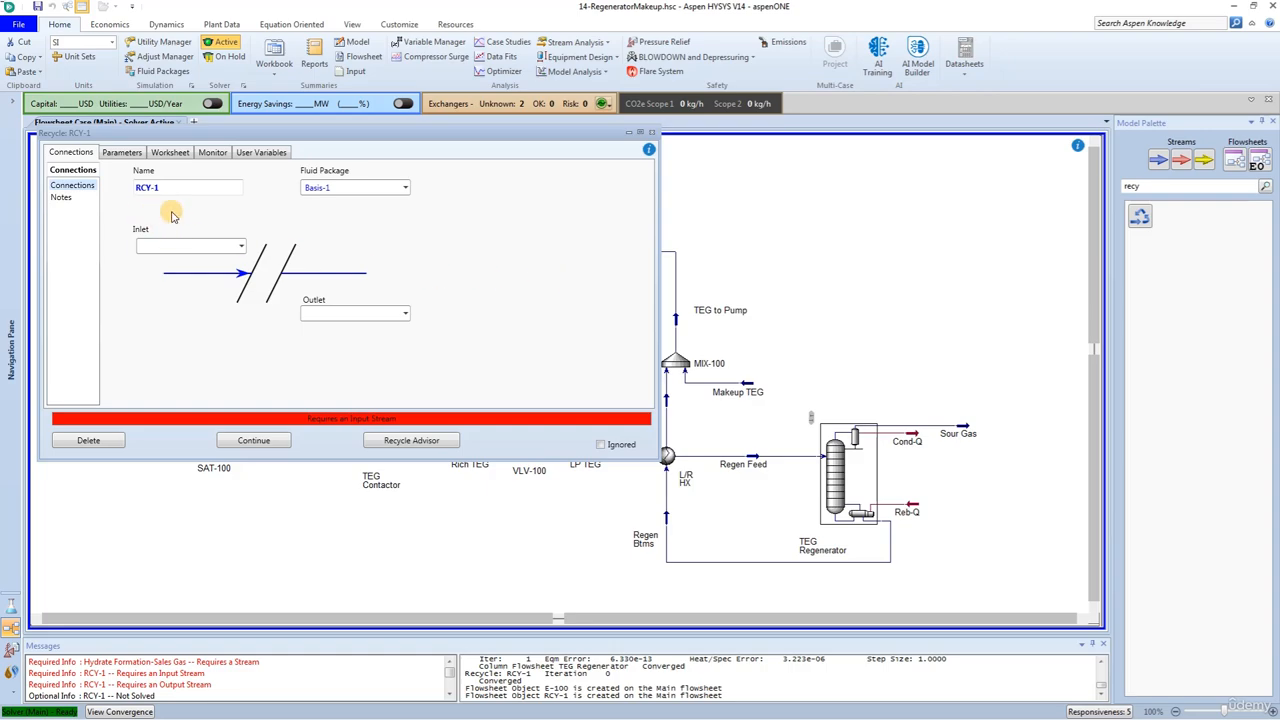
pyautogui.click(237, 250)
pyautogui.click(237, 250)
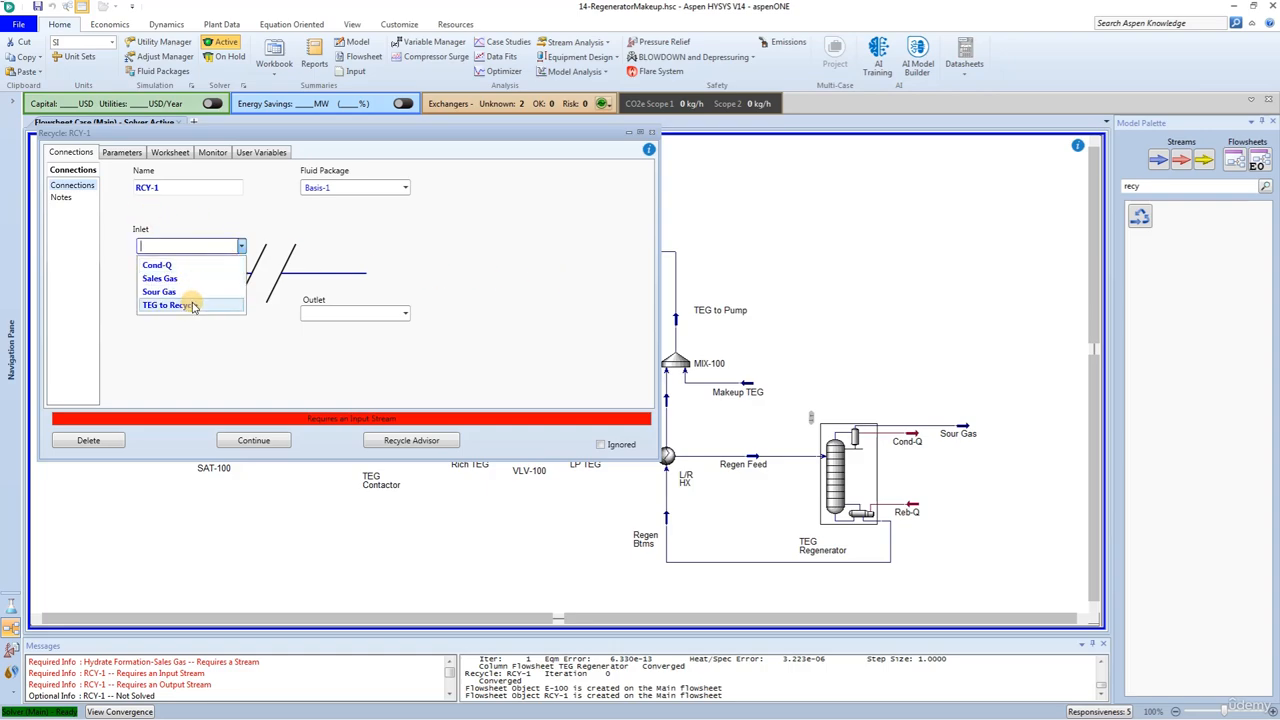
pyautogui.click(175, 308)
pyautogui.click(410, 317)
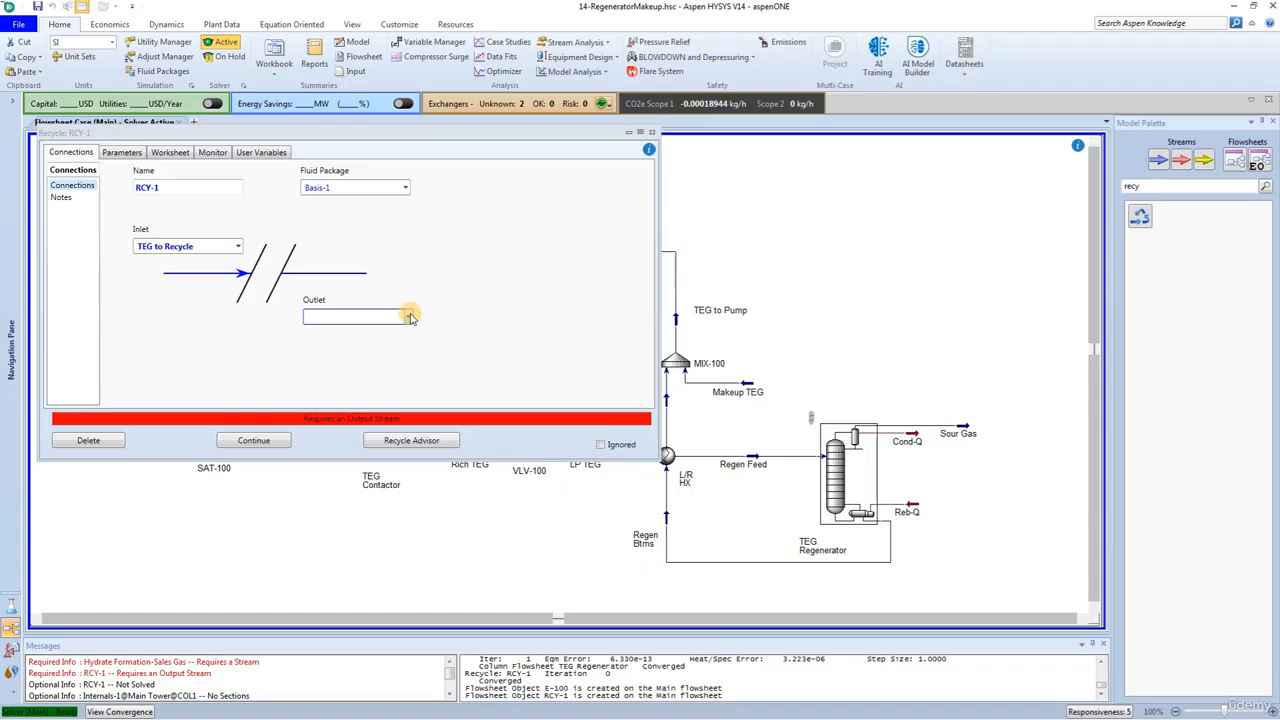
pyautogui.click(409, 317)
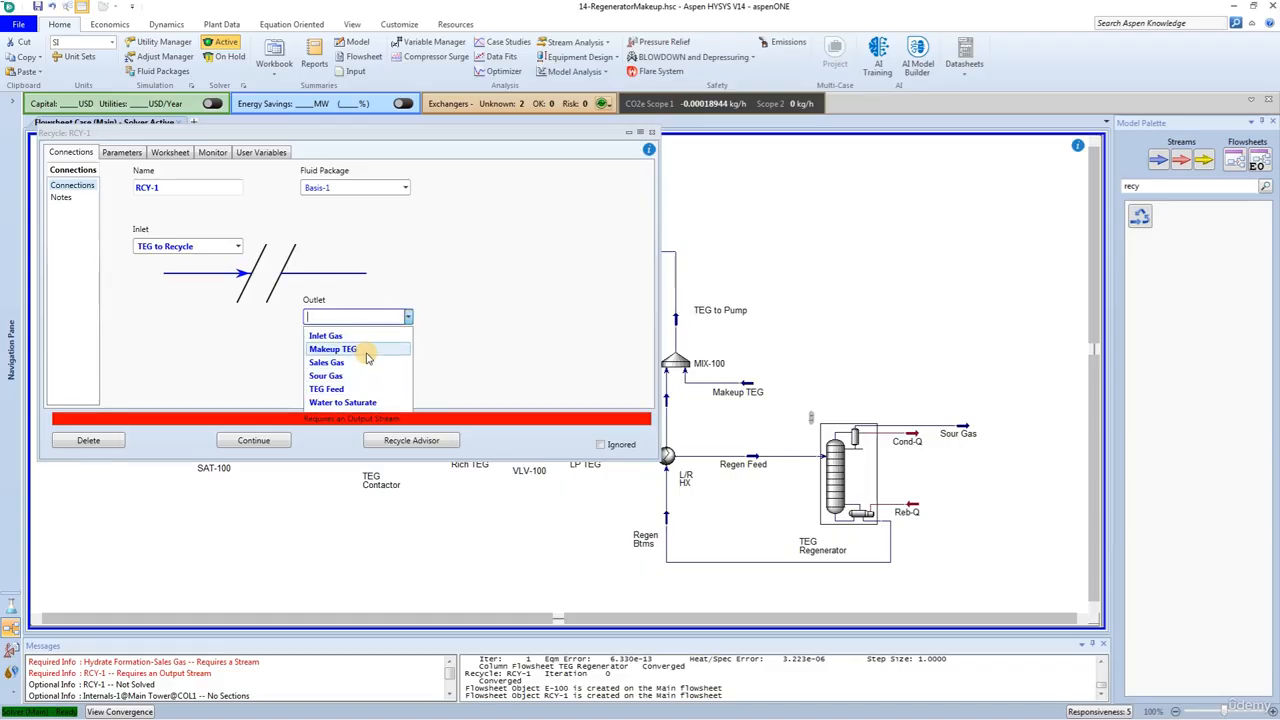
pyautogui.click(366, 389)
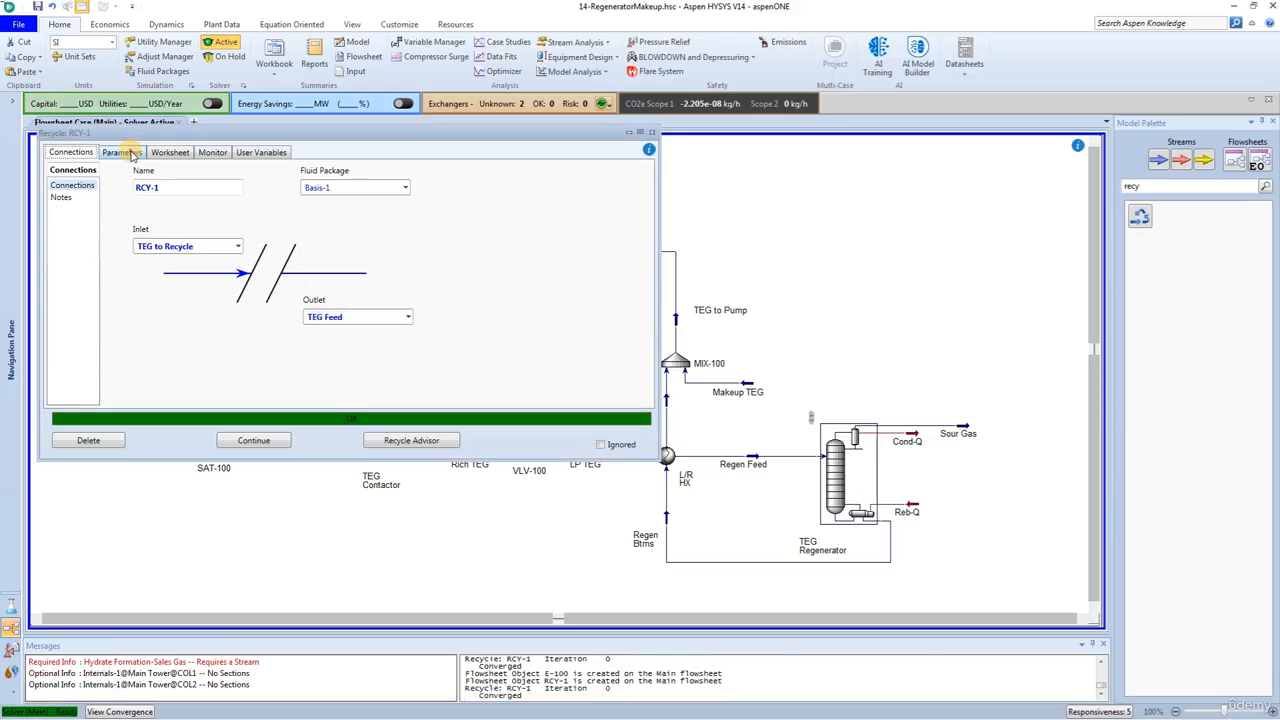
# Step: Set the recycle sensitivities to 1 for flow, 1 for enthalpy and 0.1 for composition, and close the recycle window
pyautogui.click(121, 152)
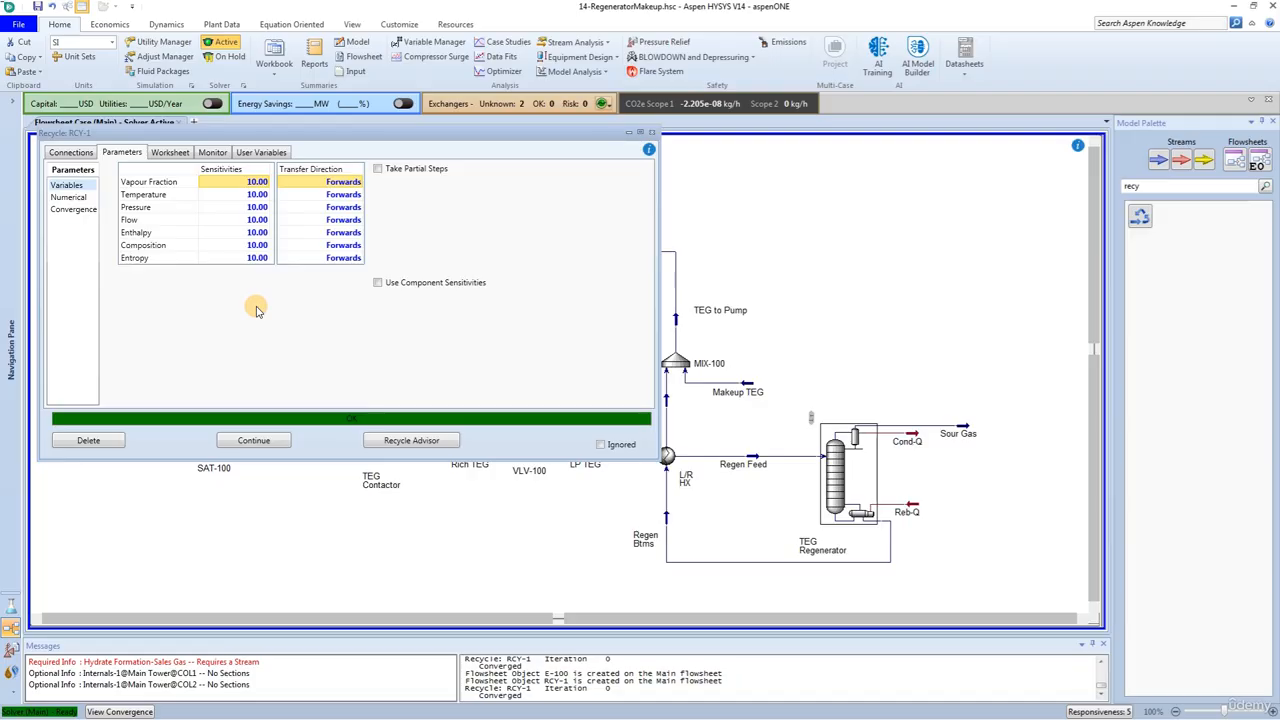
pyautogui.click(259, 221)
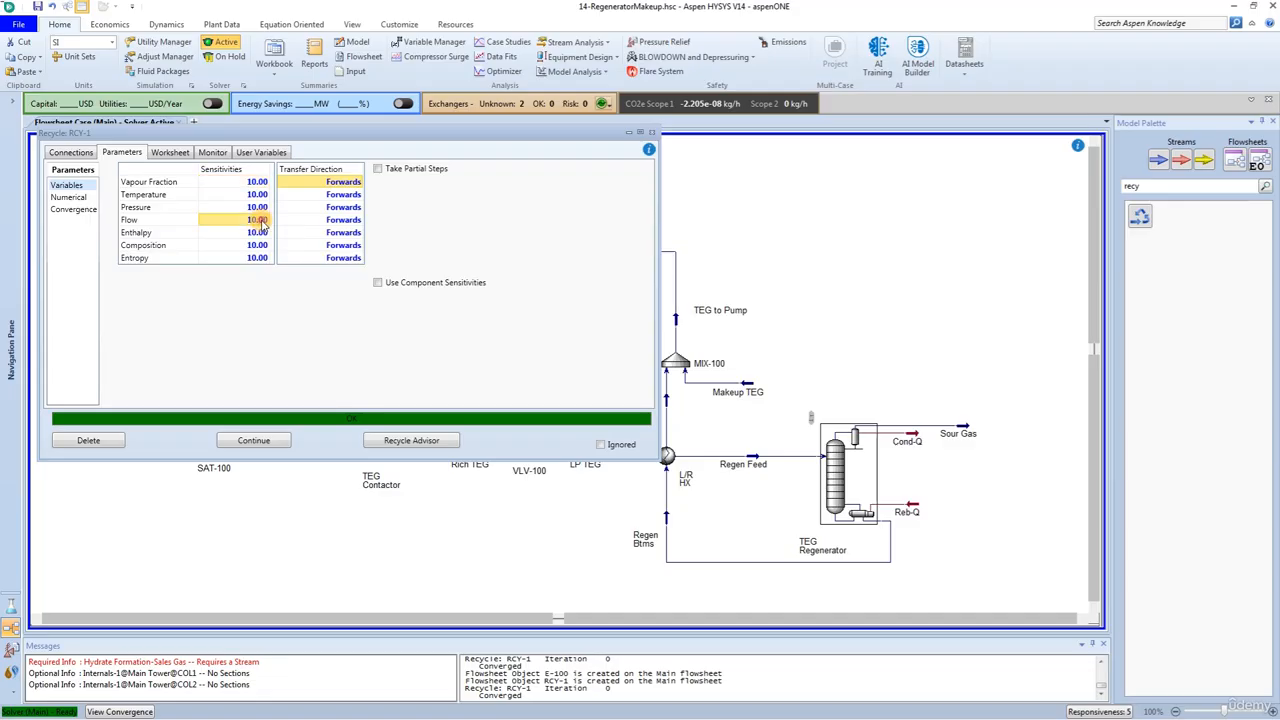
pyautogui.write('1')
pyautogui.click(222, 232)
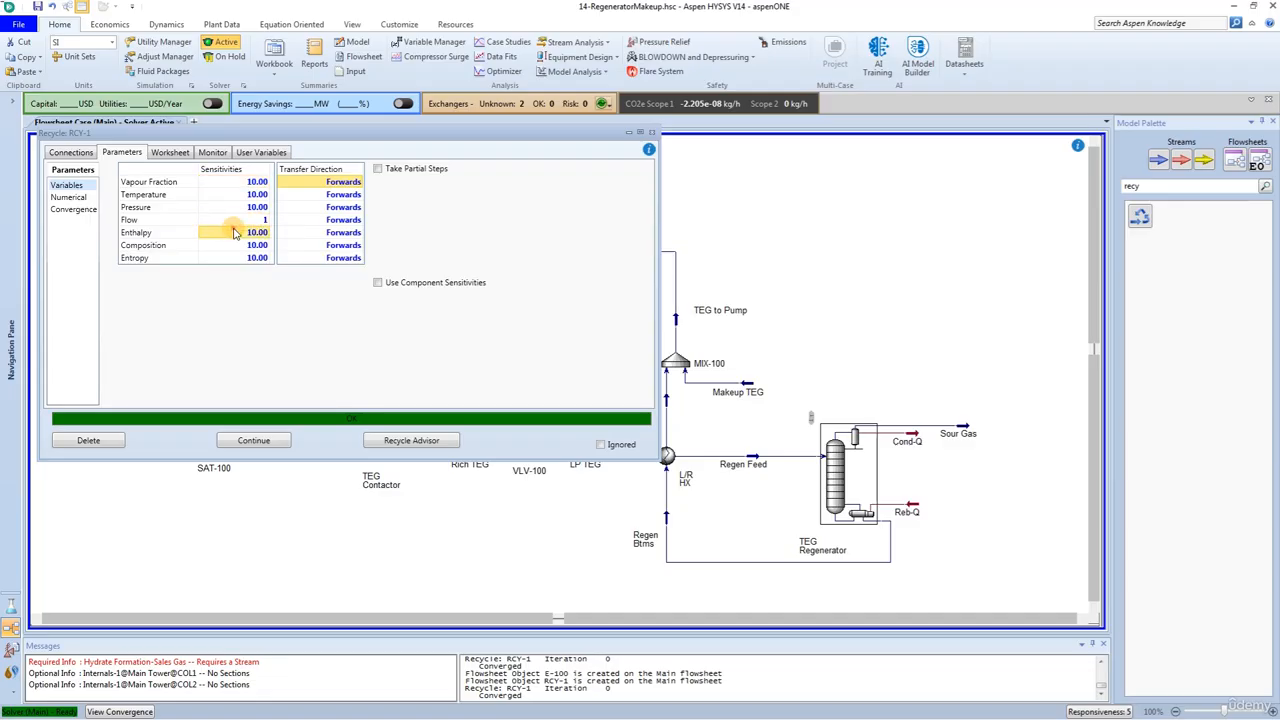
pyautogui.write('1')
pyautogui.press('Return')
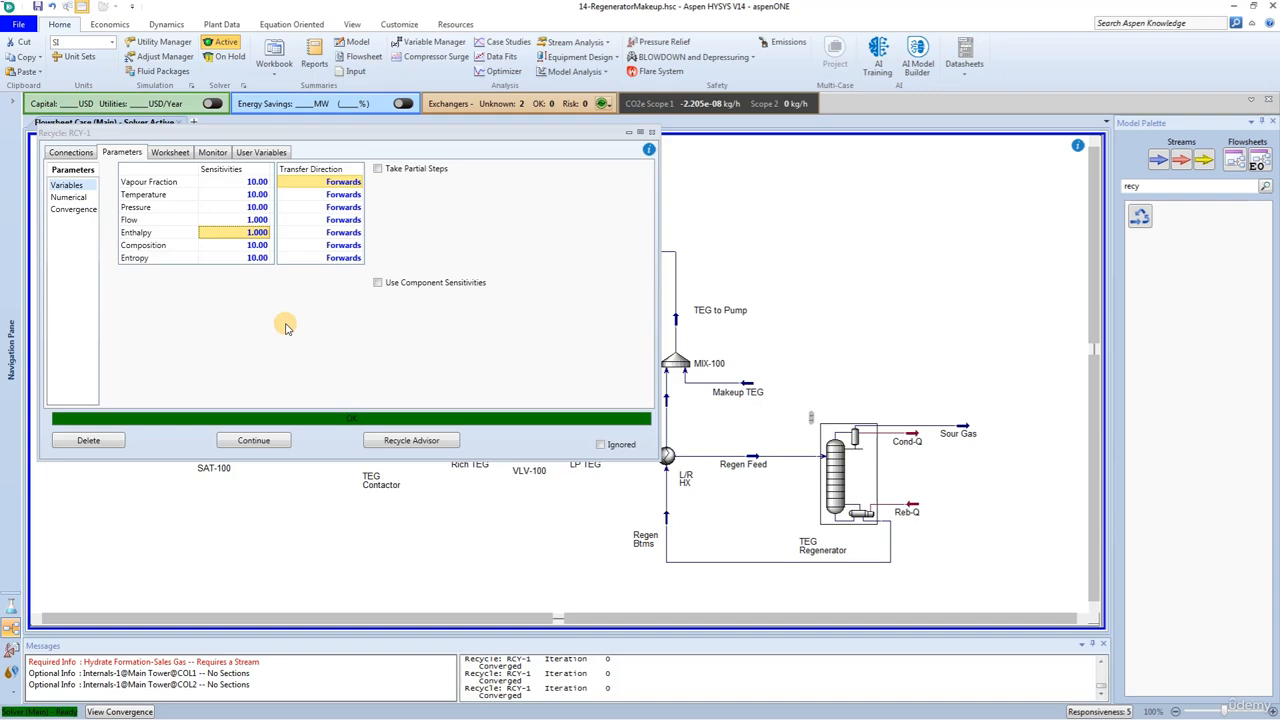
pyautogui.click(237, 246)
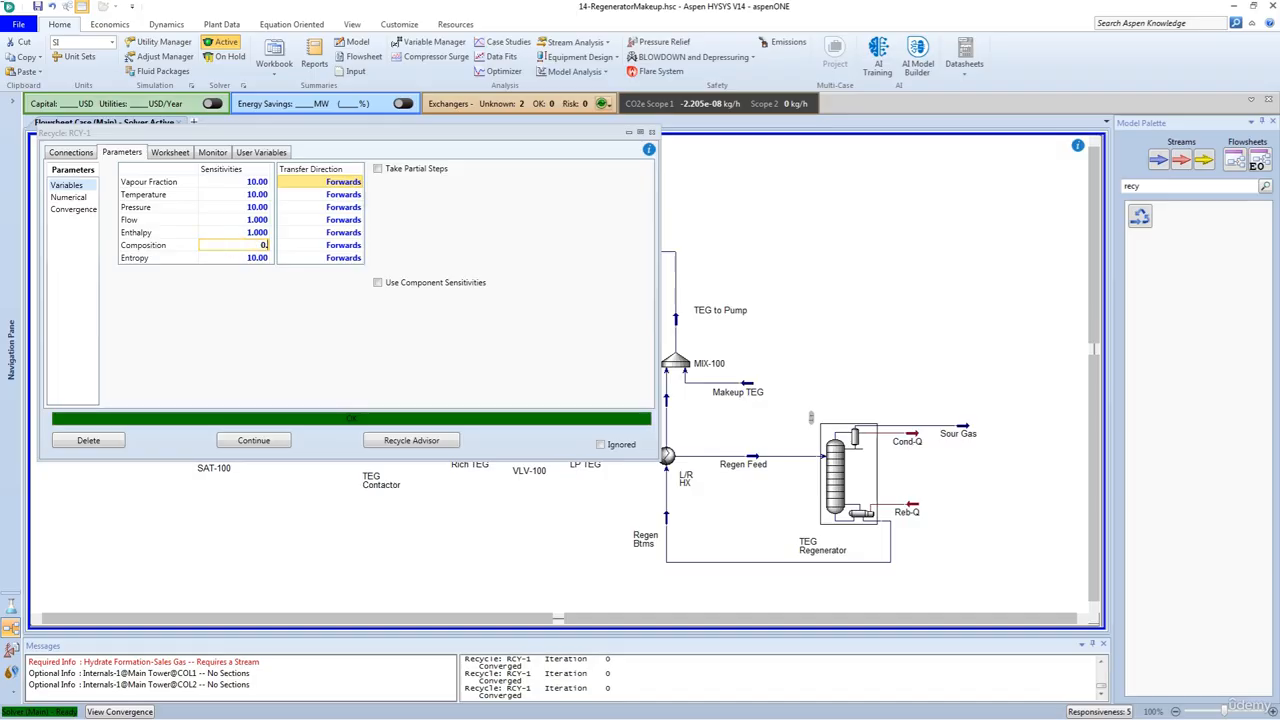
pyautogui.write('0.1')
pyautogui.press('Return')
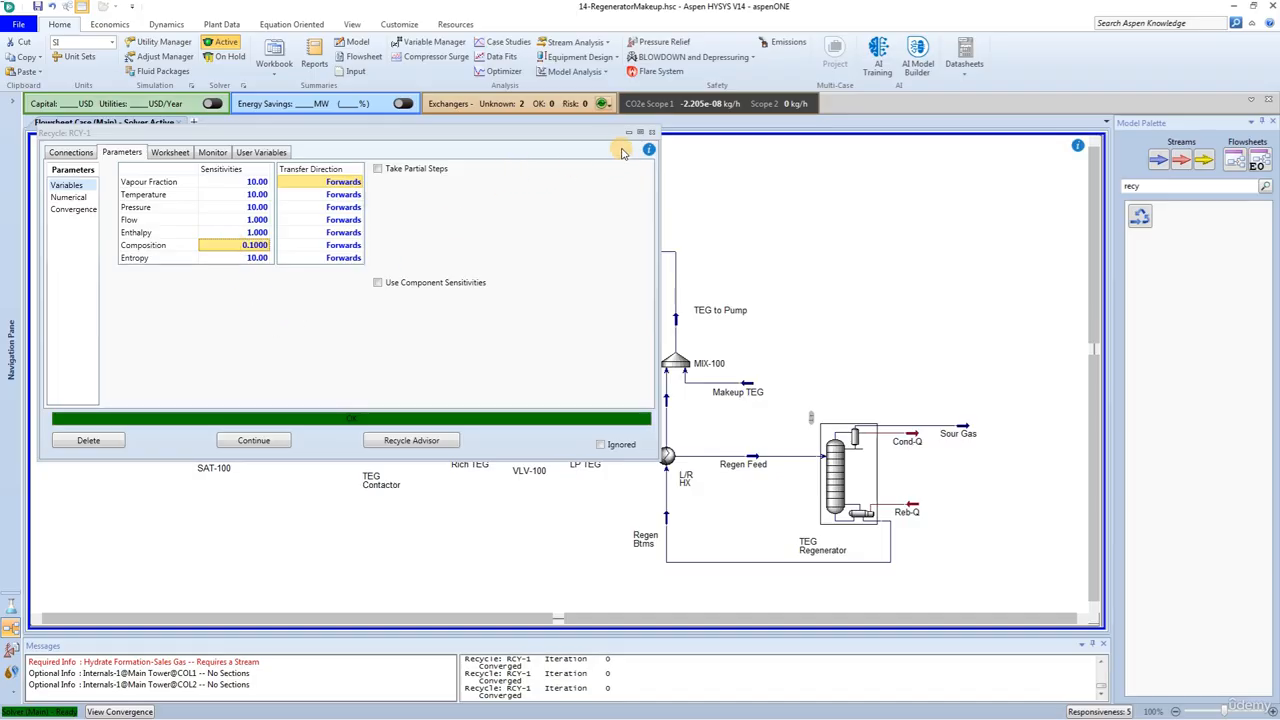
pyautogui.click(651, 133)
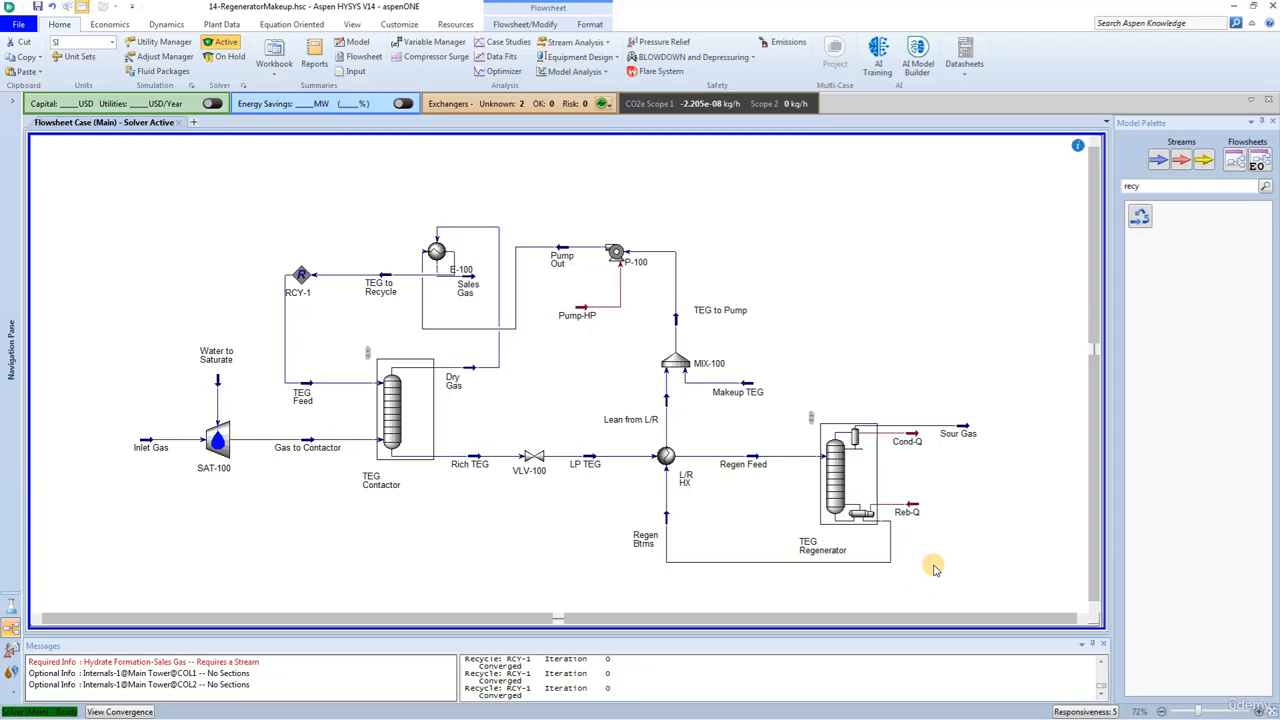
# Step: Find the component splitter in the model palette and place it above pump P-100
pyautogui.click(1140, 186)
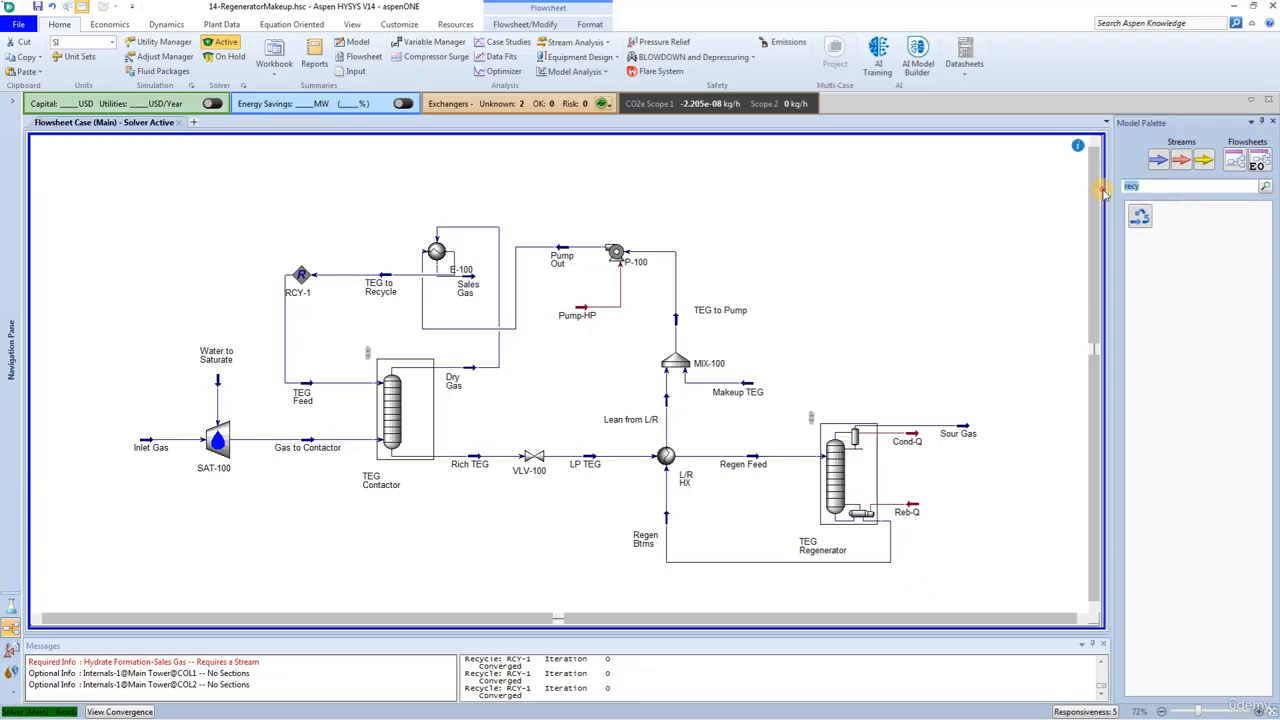
pyautogui.write('cp')
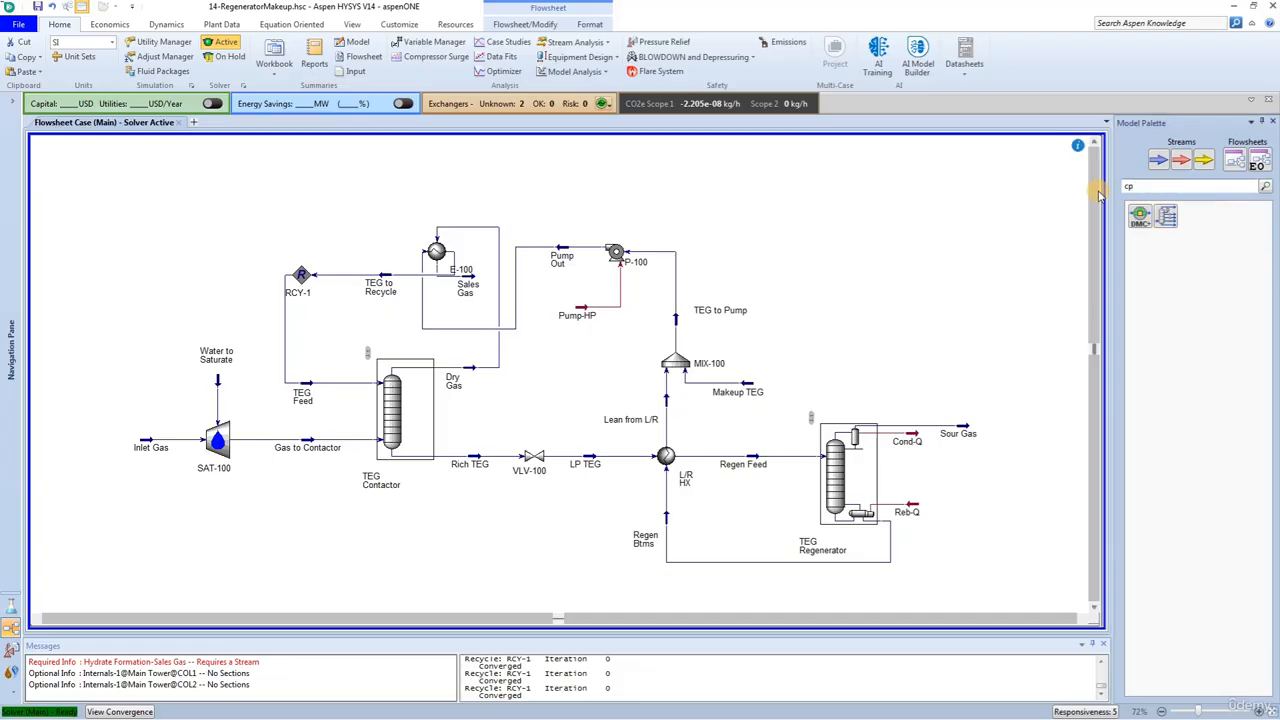
pyautogui.press('BackSpace')
pyautogui.write('om')
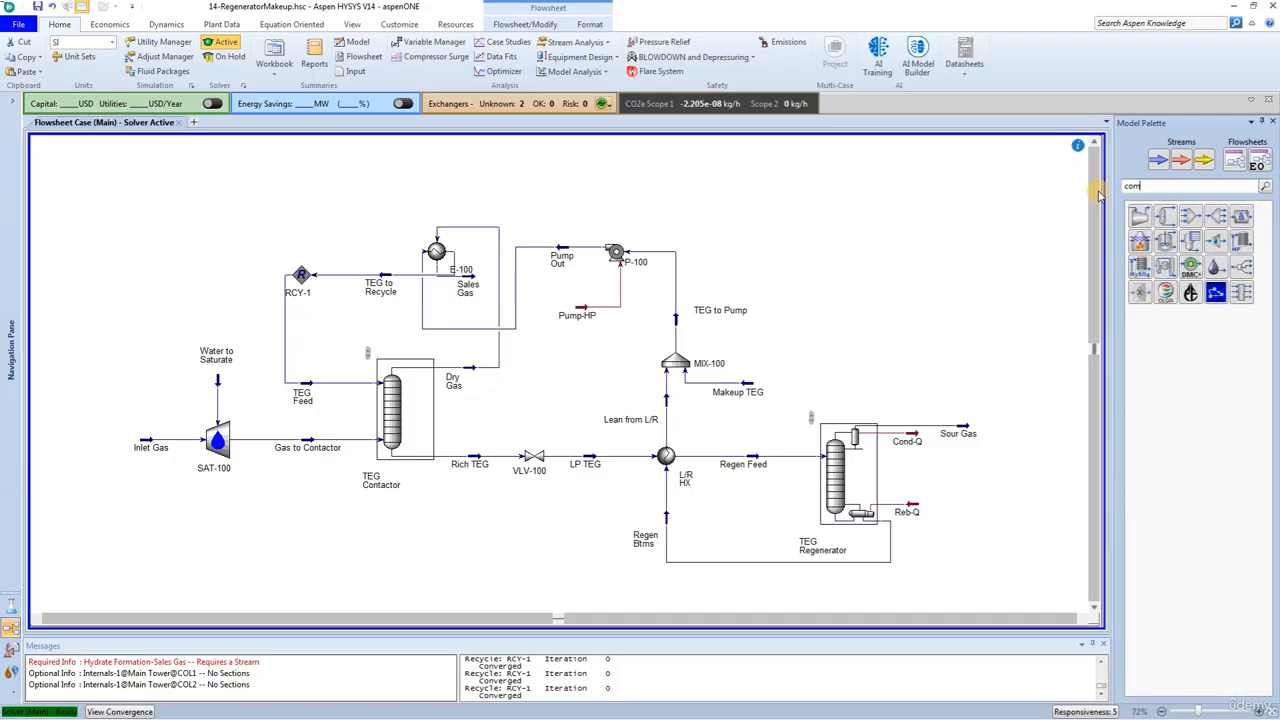
pyautogui.write('po')
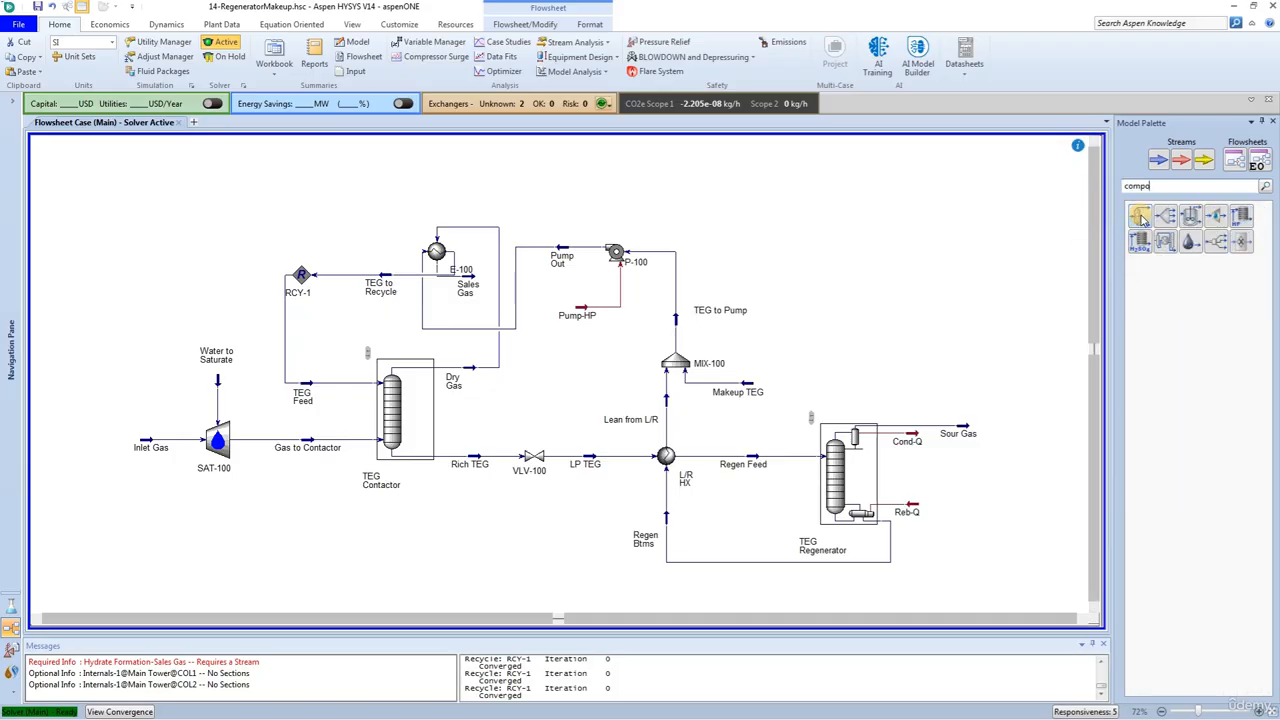
pyautogui.moveTo(1140, 218); pyautogui.dragTo(632, 231)
pyautogui.click(588, 215)
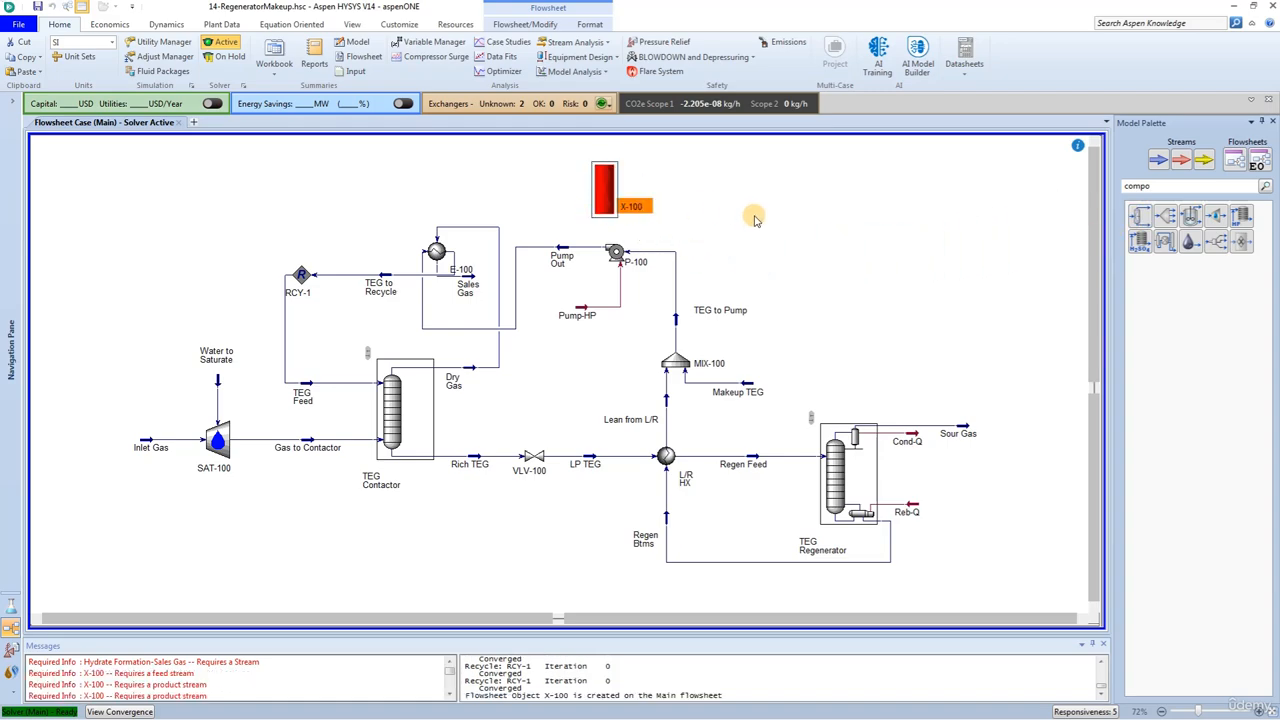
# Step: Open the new component splitter and rename it Remove TEG
pyautogui.doubleClick(603, 192)
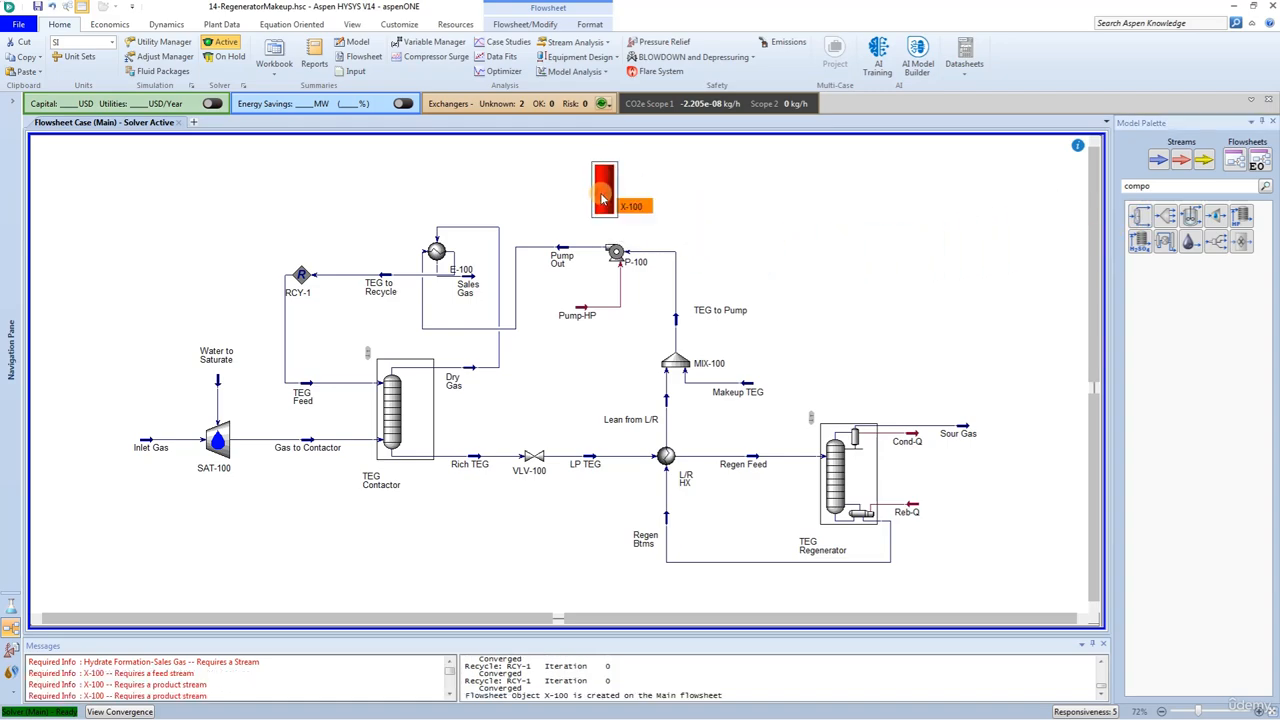
pyautogui.click(209, 169)
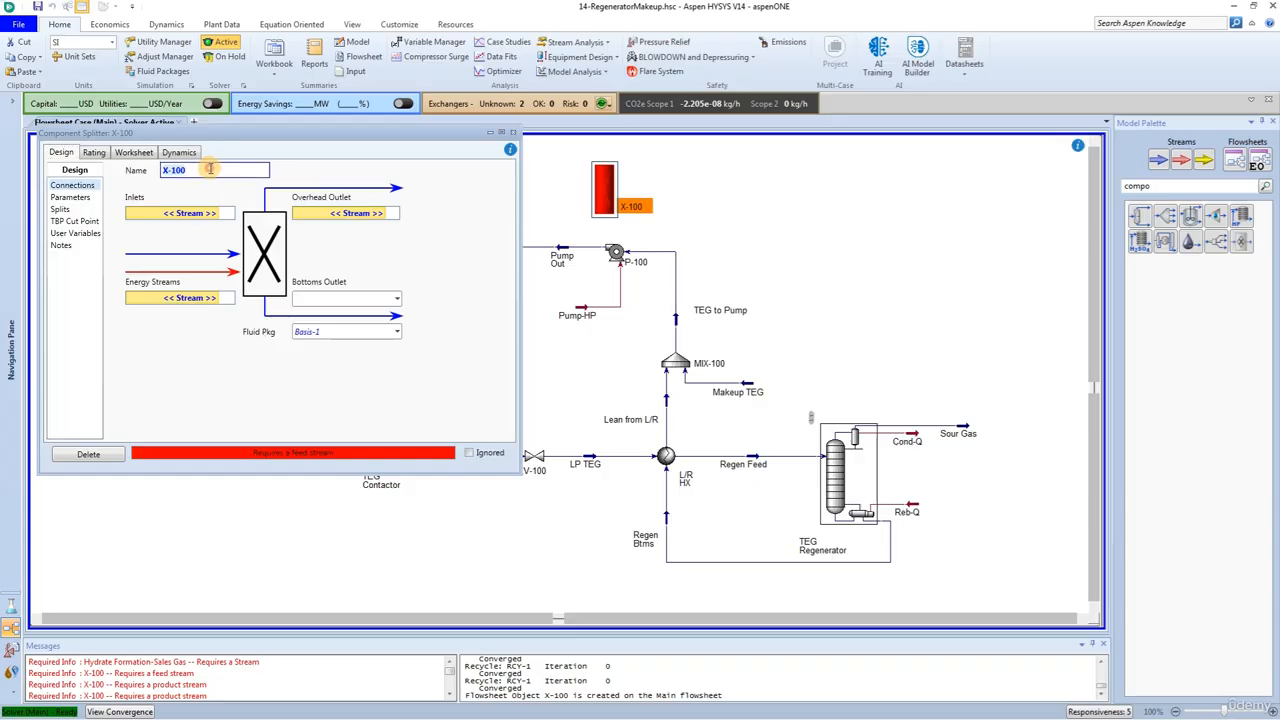
pyautogui.write('Remove TEG')
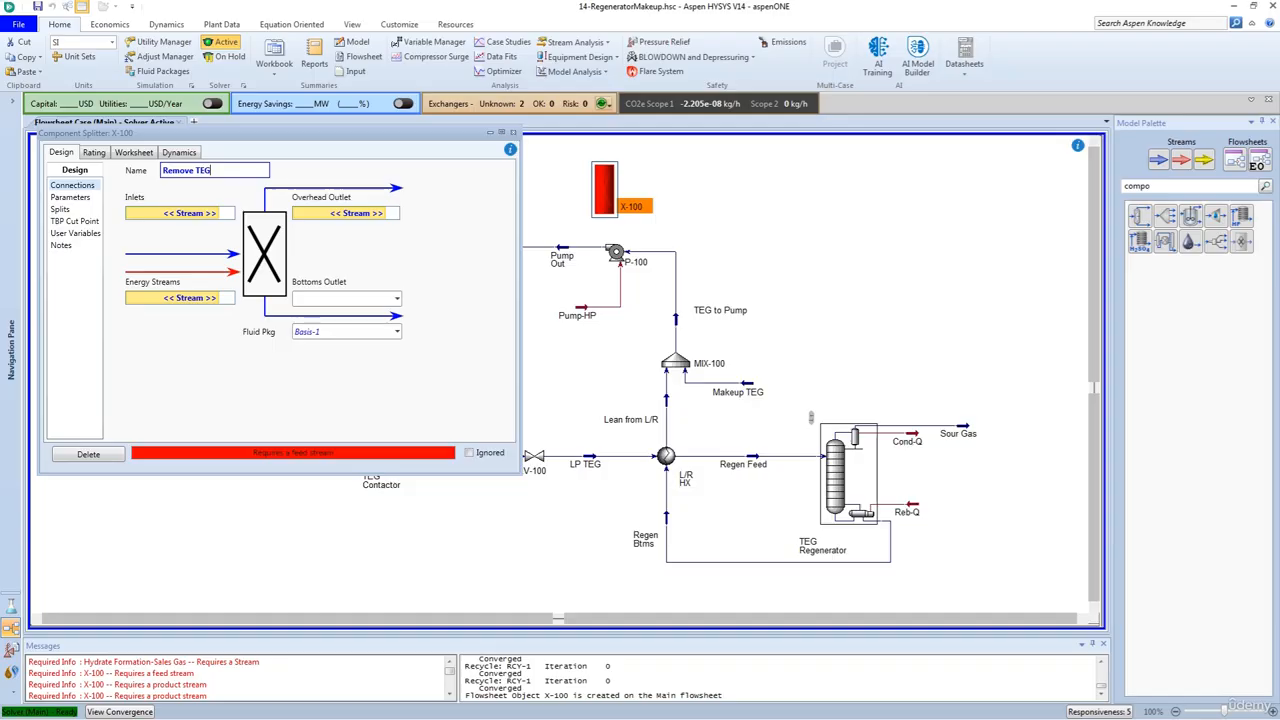
pyautogui.press('Return')
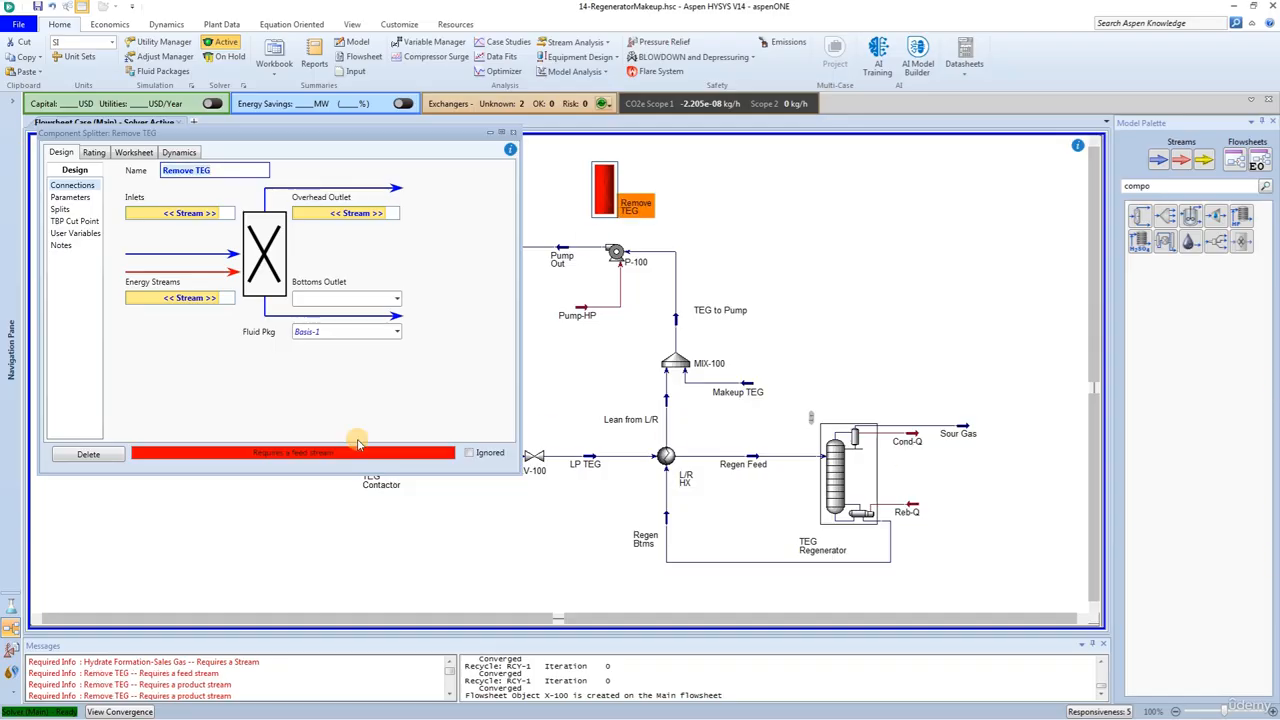
# Step: Connect Sales Gas as the splitter's inlet and create TEG Only as its overhead outlet
pyautogui.click(210, 215)
pyautogui.click(160, 226)
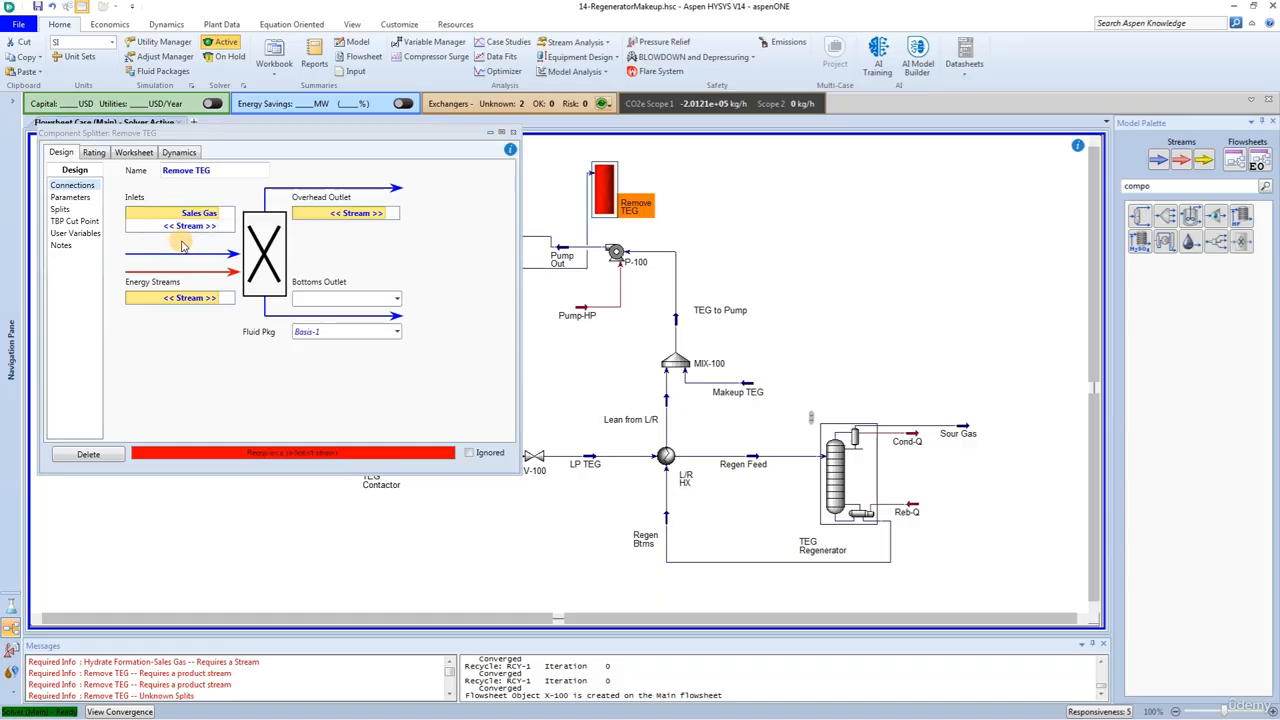
pyautogui.click(381, 217)
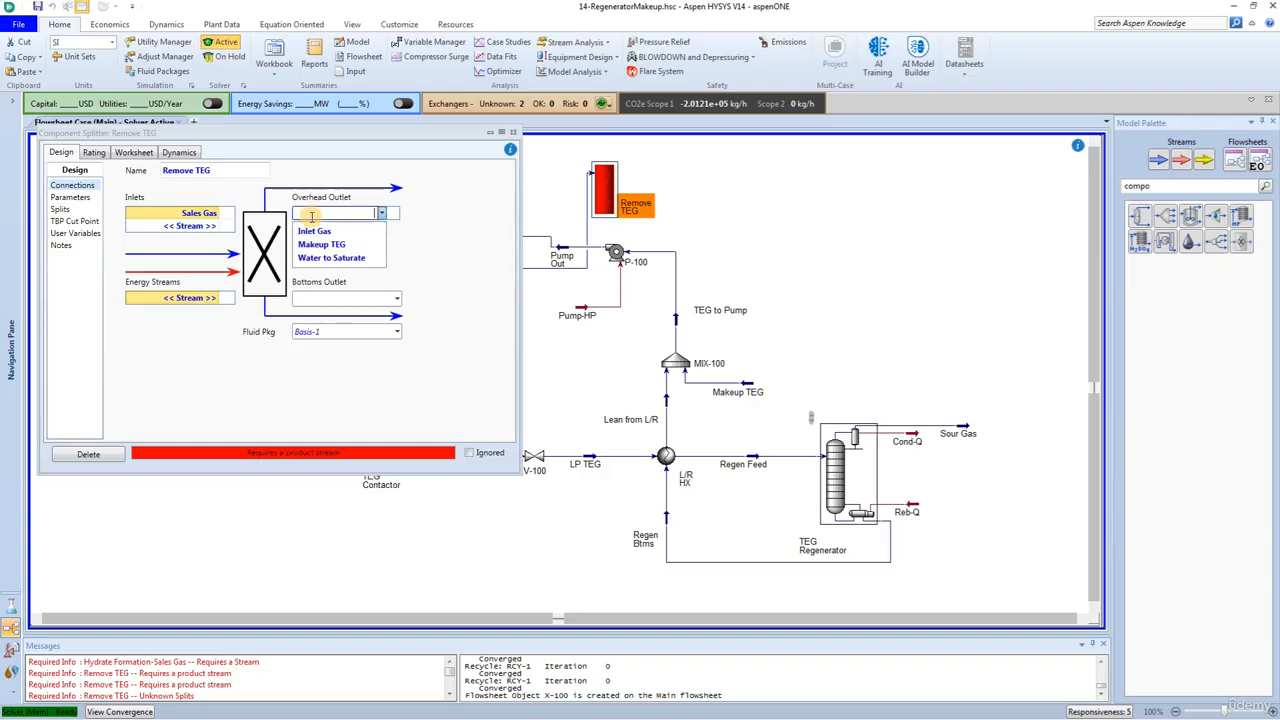
pyautogui.write('TEG Only')
pyautogui.press('Return')
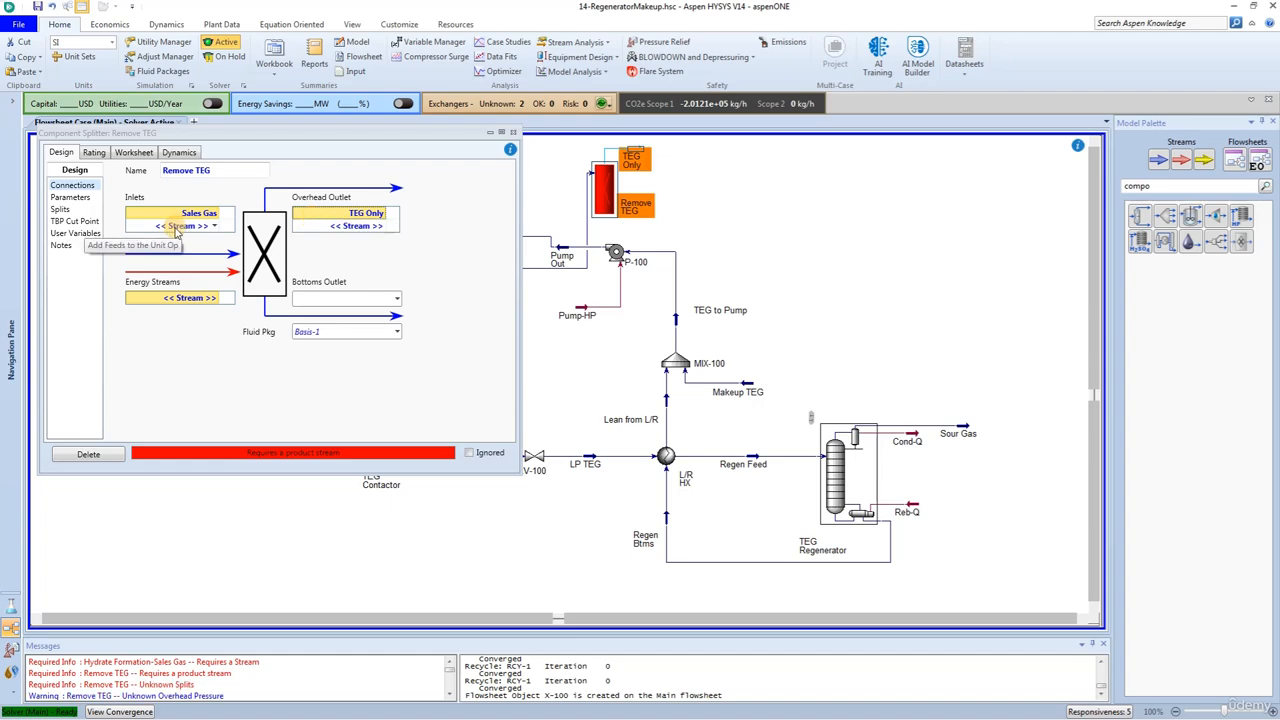
# Step: Create Sales Gas no TEG as the splitter's bottoms outlet and Split-Q as its energy stream
pyautogui.click(294, 299)
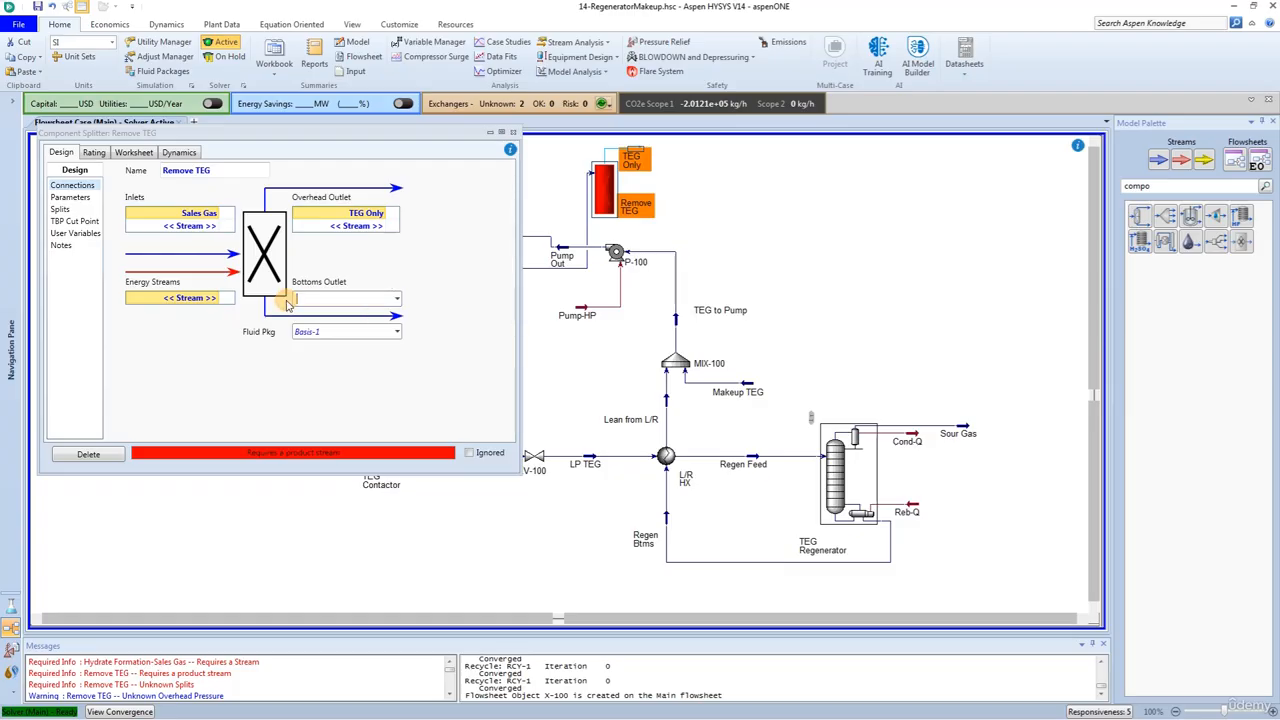
pyautogui.write('Sales Gas no TEG')
pyautogui.press('Return')
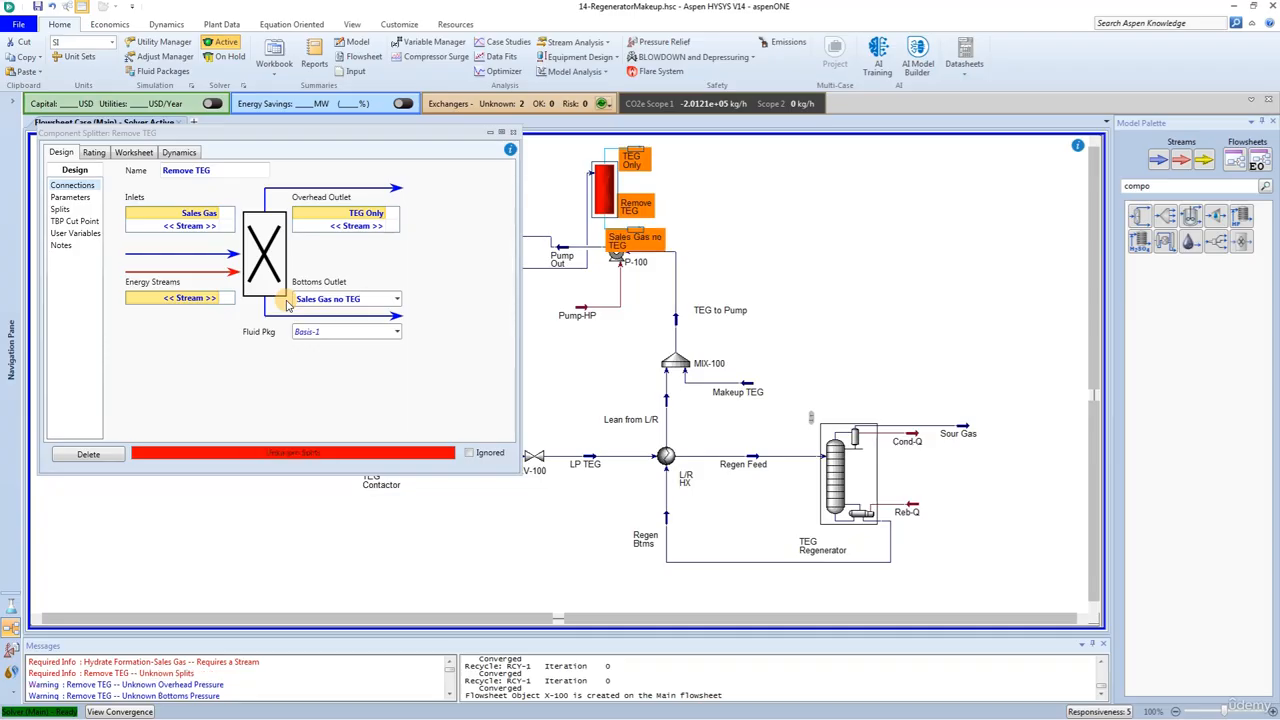
pyautogui.click(215, 300)
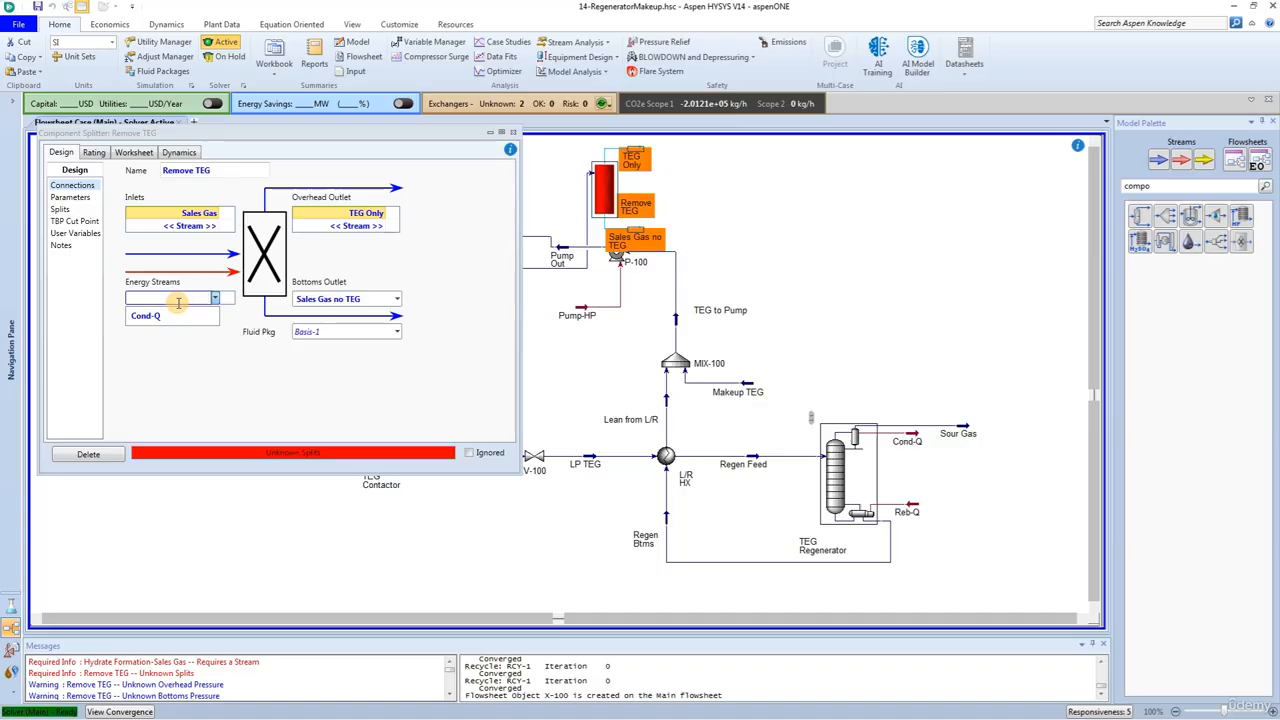
pyautogui.write('Split-Q')
pyautogui.press('Return')
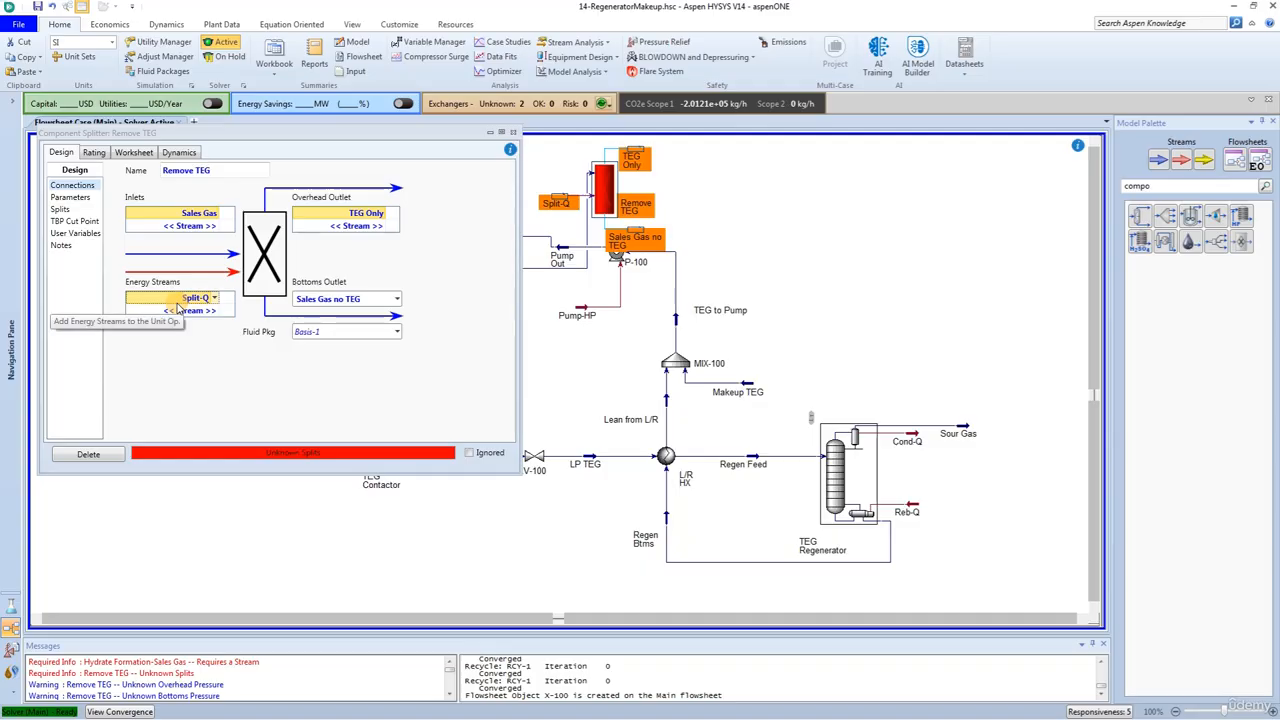
# Step: Set both splitter product temperatures to 30 °C and choose to equalize all stream pressures
pyautogui.click(70, 197)
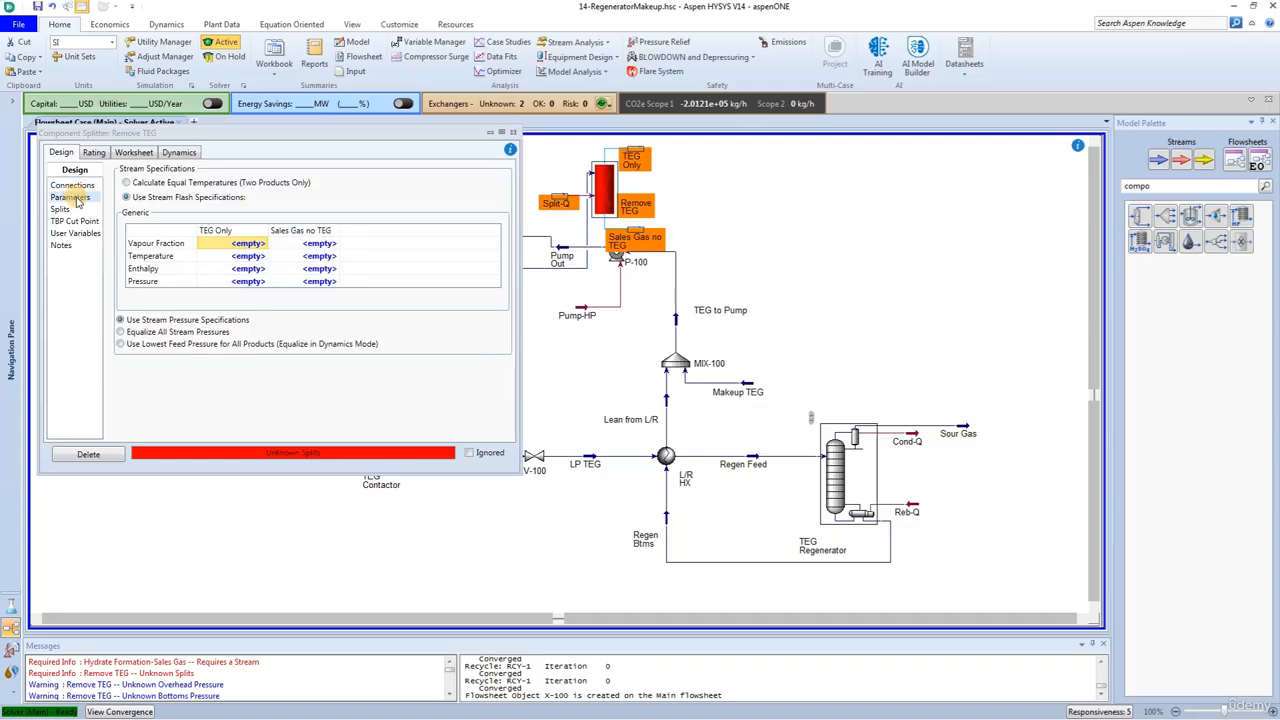
pyautogui.click(241, 257)
pyautogui.write('30')
pyautogui.press('Return')
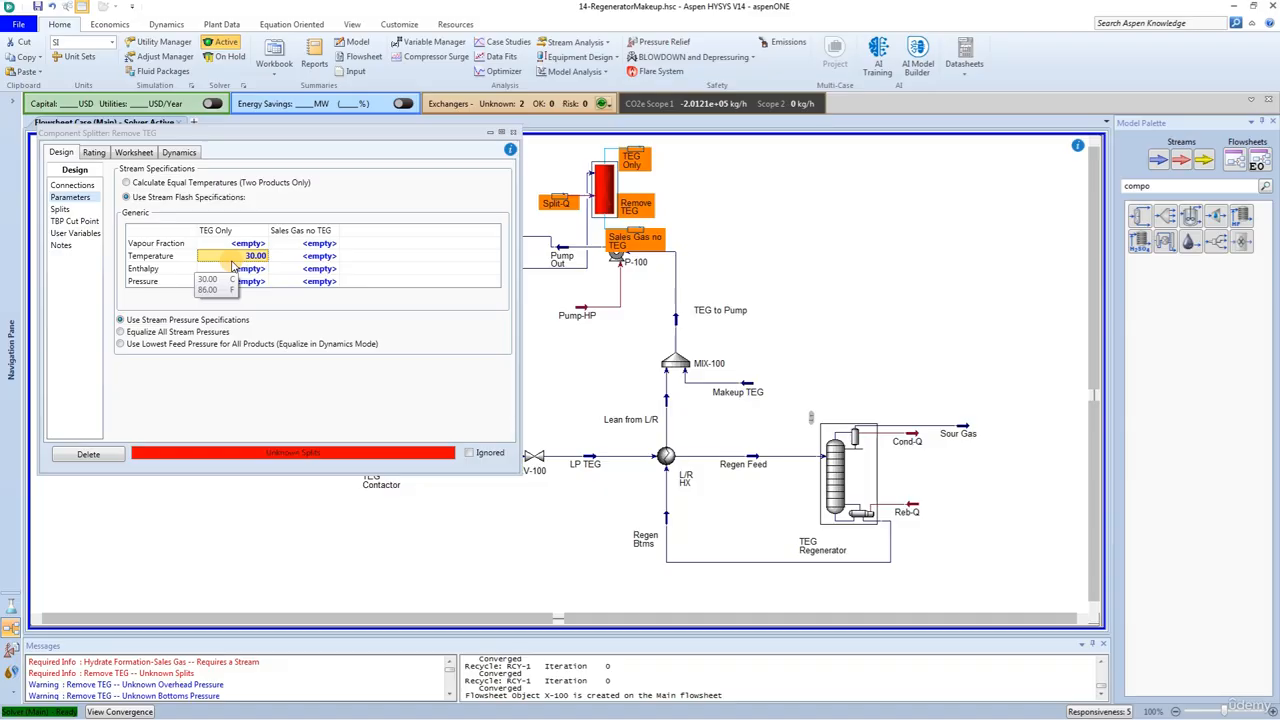
pyautogui.click(302, 257)
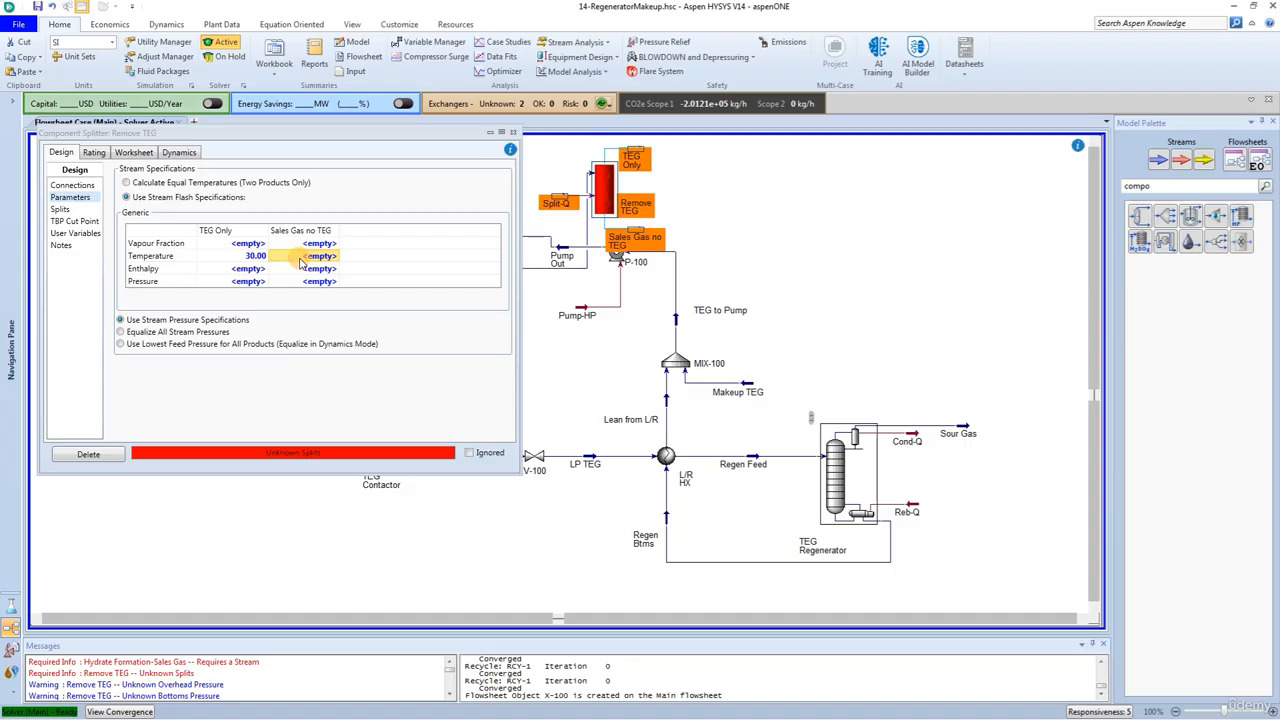
pyautogui.write('30')
pyautogui.press('Return')
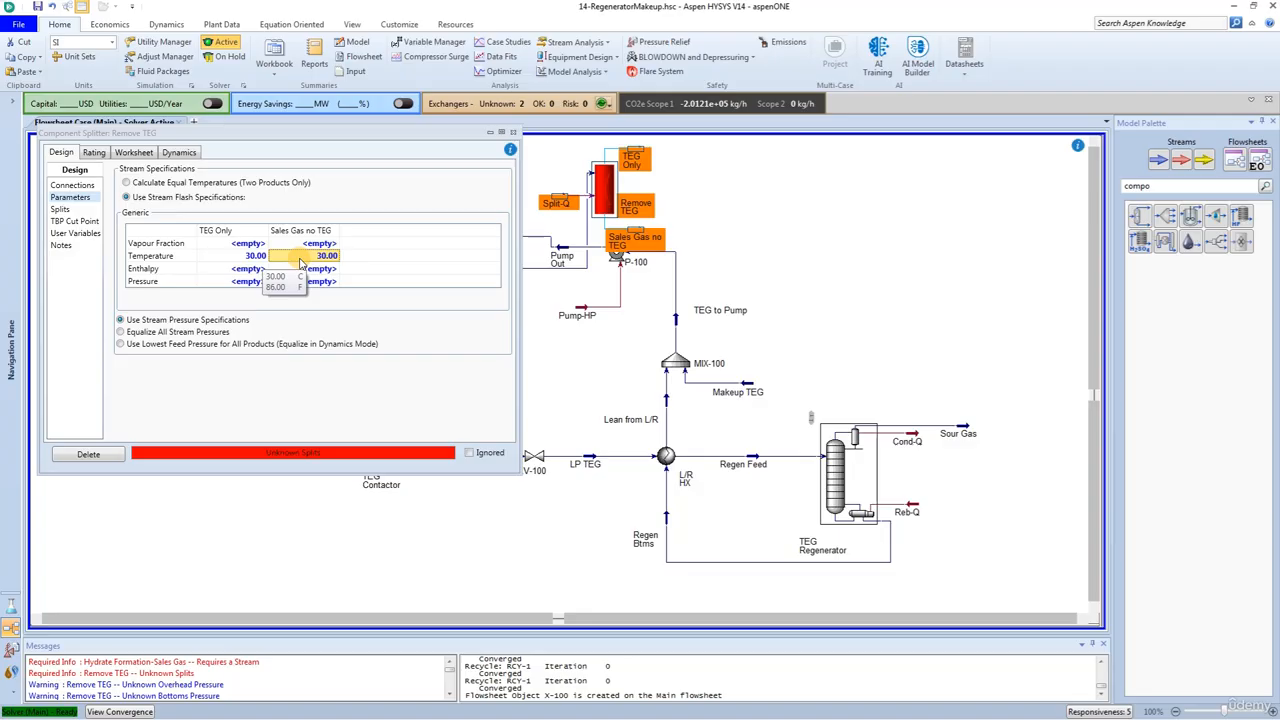
pyautogui.click(150, 331)
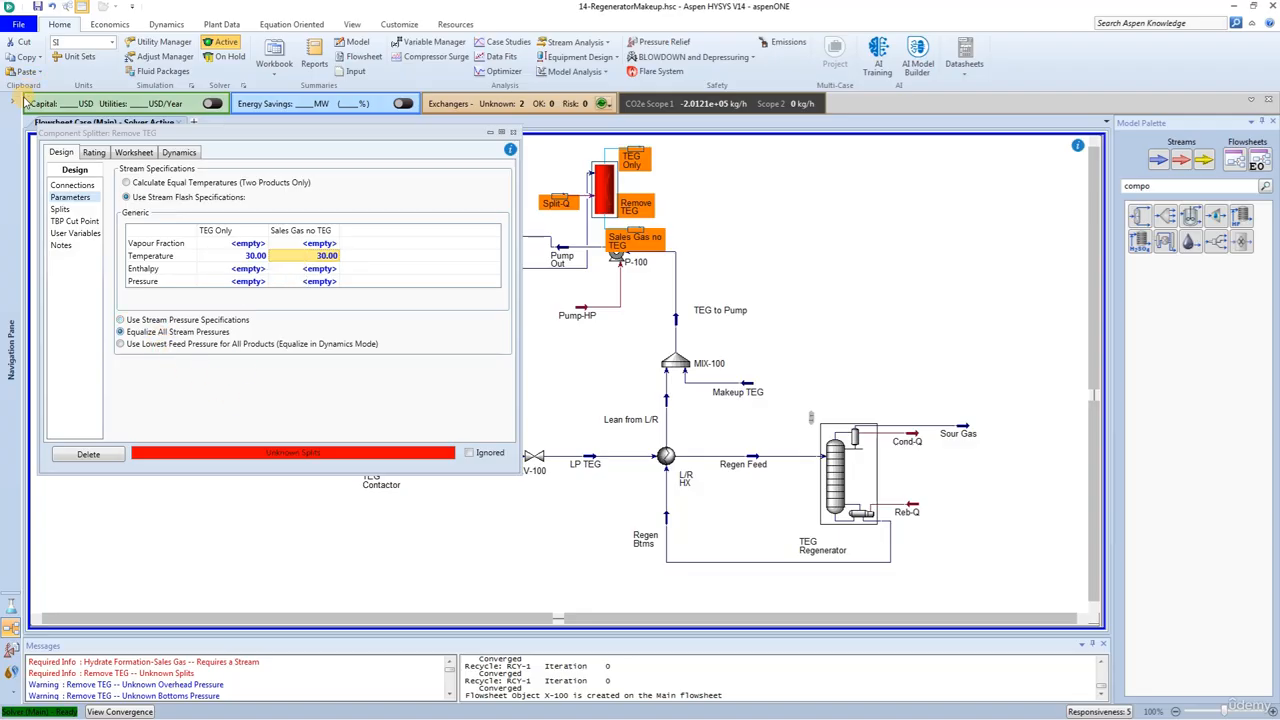
# Step: Set the TEGlycol split fraction to the TEG Only stream to 1
pyautogui.click(60, 209)
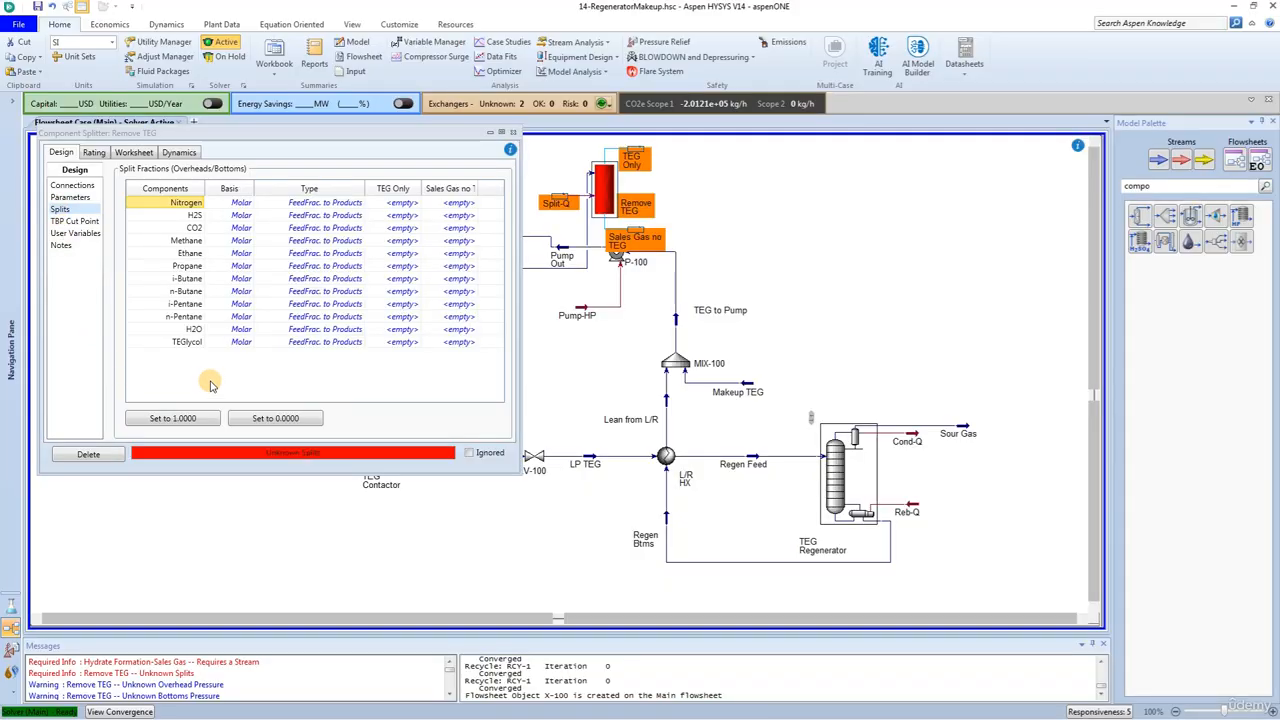
pyautogui.click(400, 342)
pyautogui.write('1')
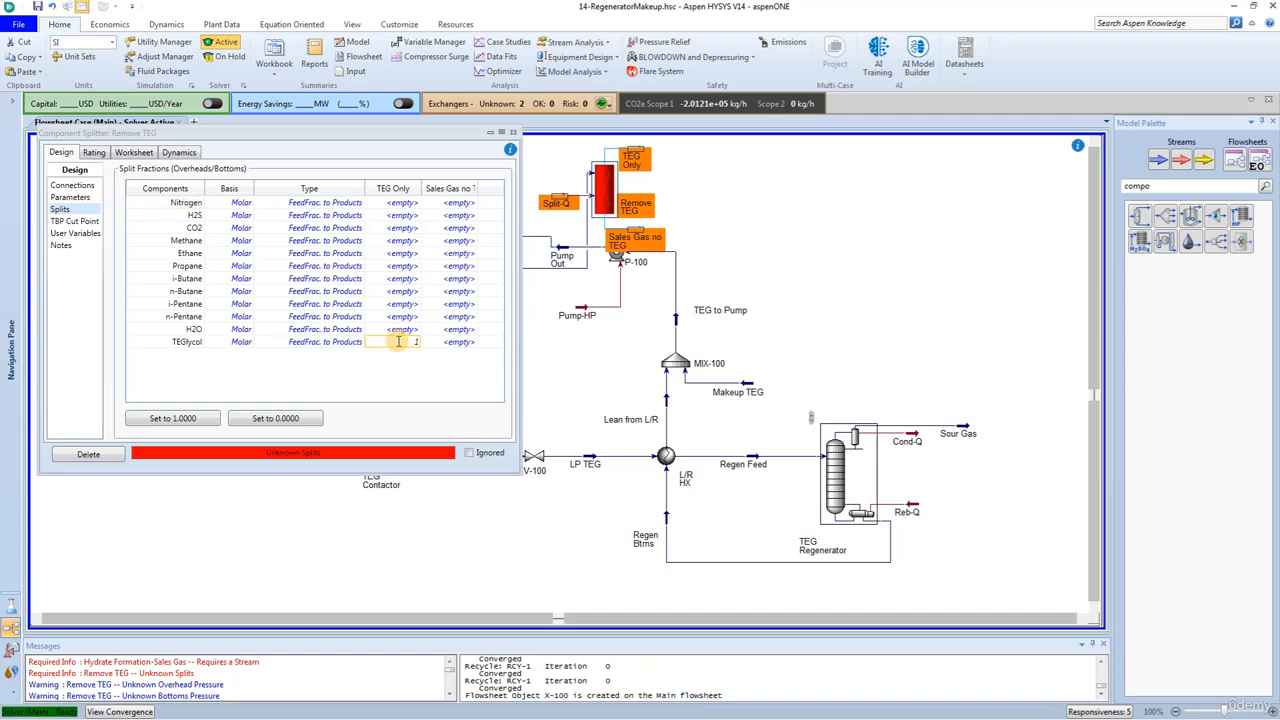
pyautogui.press('Return')
# Step: Set the TEG Only split fractions to 0 for every component from Nitrogen to H2O, keep TEGlycol at 1, and close the splitter window
pyautogui.click(400, 202)
pyautogui.write('0')
pyautogui.click(400, 215)
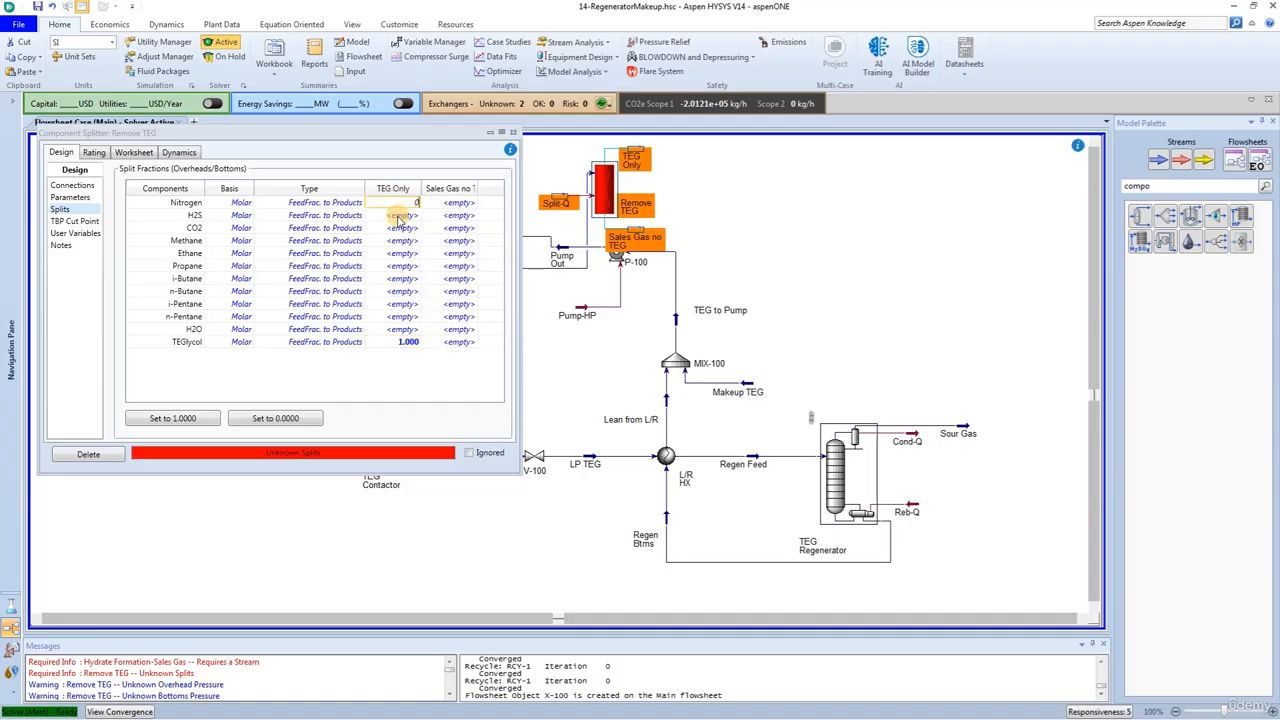
pyautogui.write('0')
pyautogui.click(401, 228)
pyautogui.write('0')
pyautogui.click(402, 240)
pyautogui.write('00')
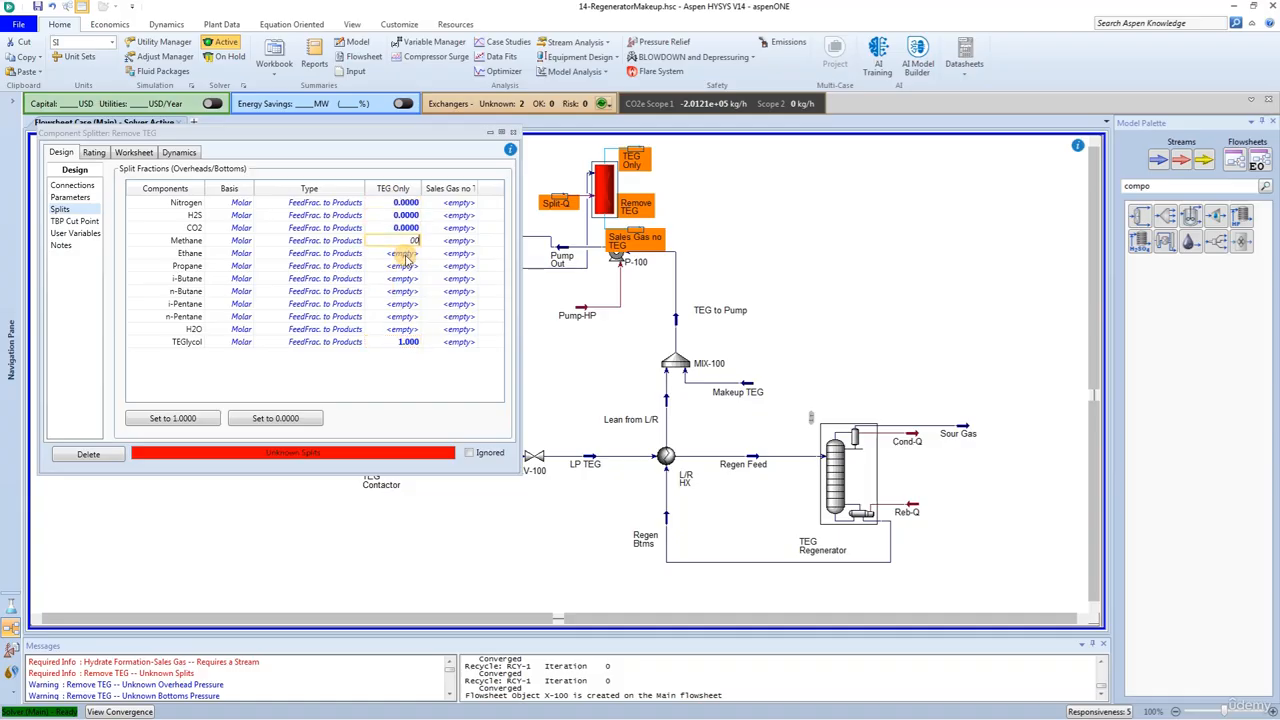
pyautogui.click(402, 253)
pyautogui.write('0')
pyautogui.click(403, 266)
pyautogui.write('0')
pyautogui.click(404, 279)
pyautogui.write('0')
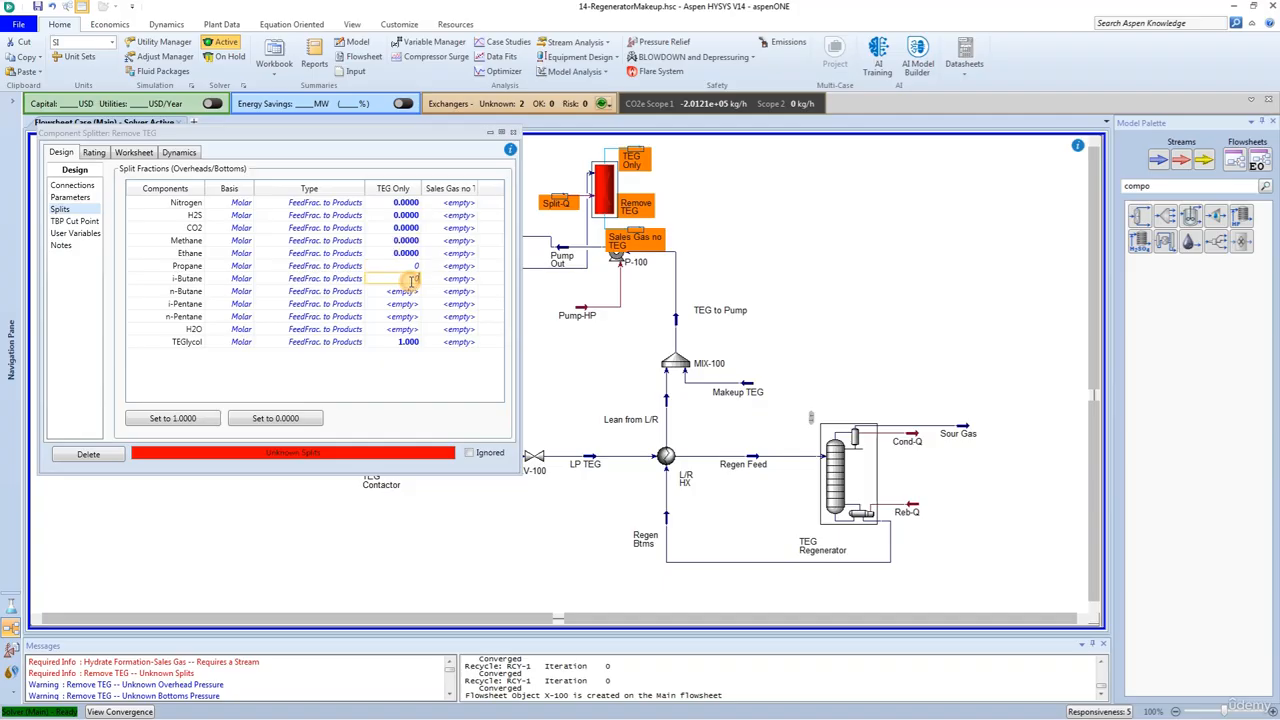
pyautogui.click(408, 291)
pyautogui.write('0')
pyautogui.click(405, 304)
pyautogui.write('0')
pyautogui.click(406, 316)
pyautogui.write('0')
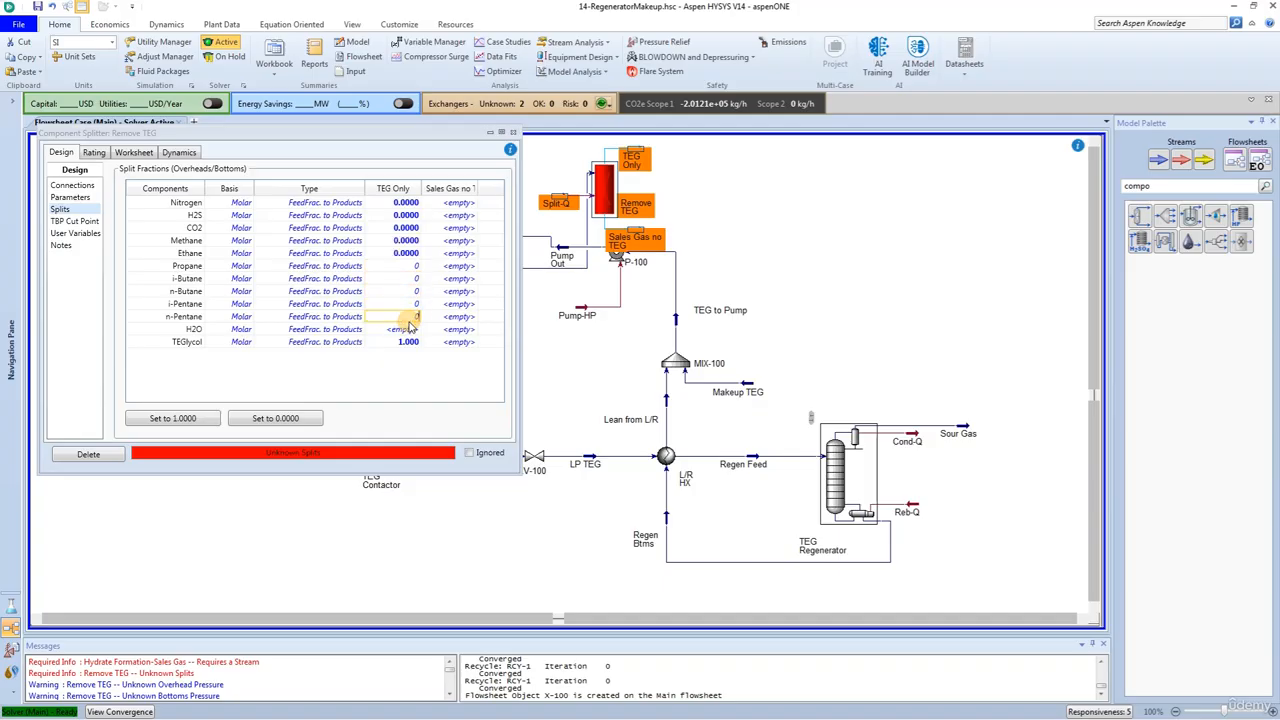
pyautogui.click(409, 329)
pyautogui.write('0')
pyautogui.click(408, 342)
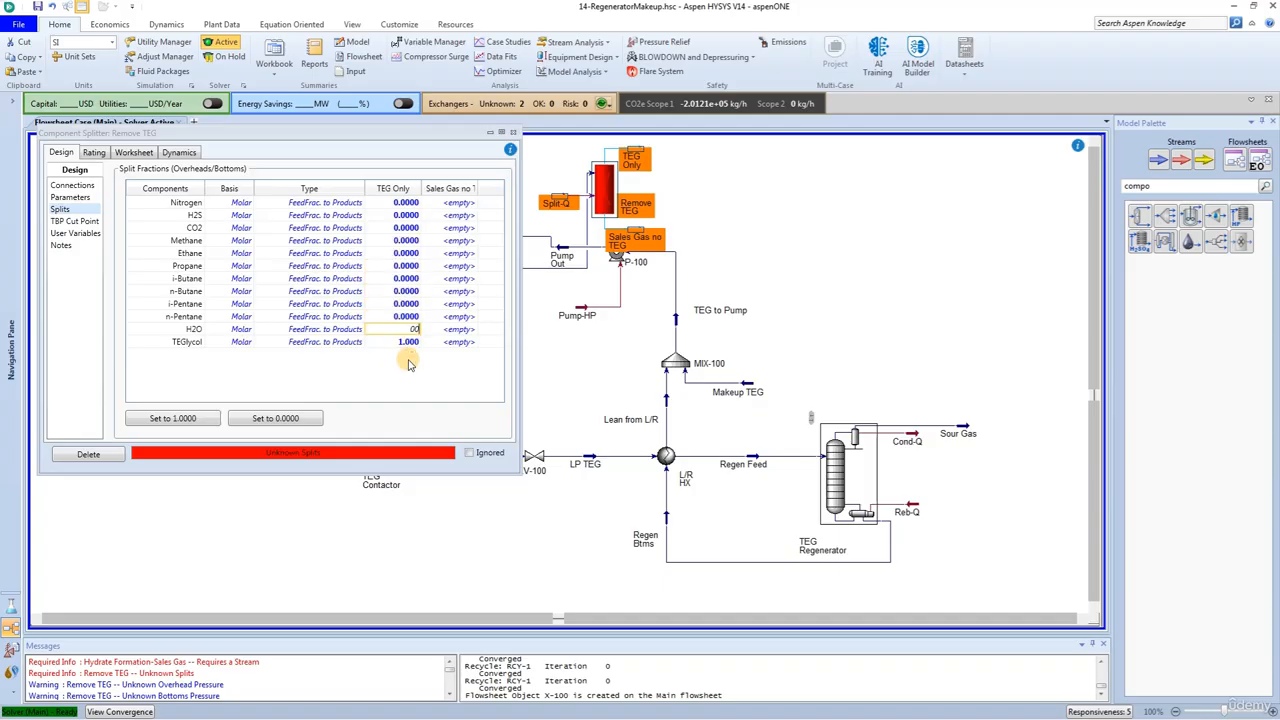
pyautogui.write('1')
pyautogui.press('Return')
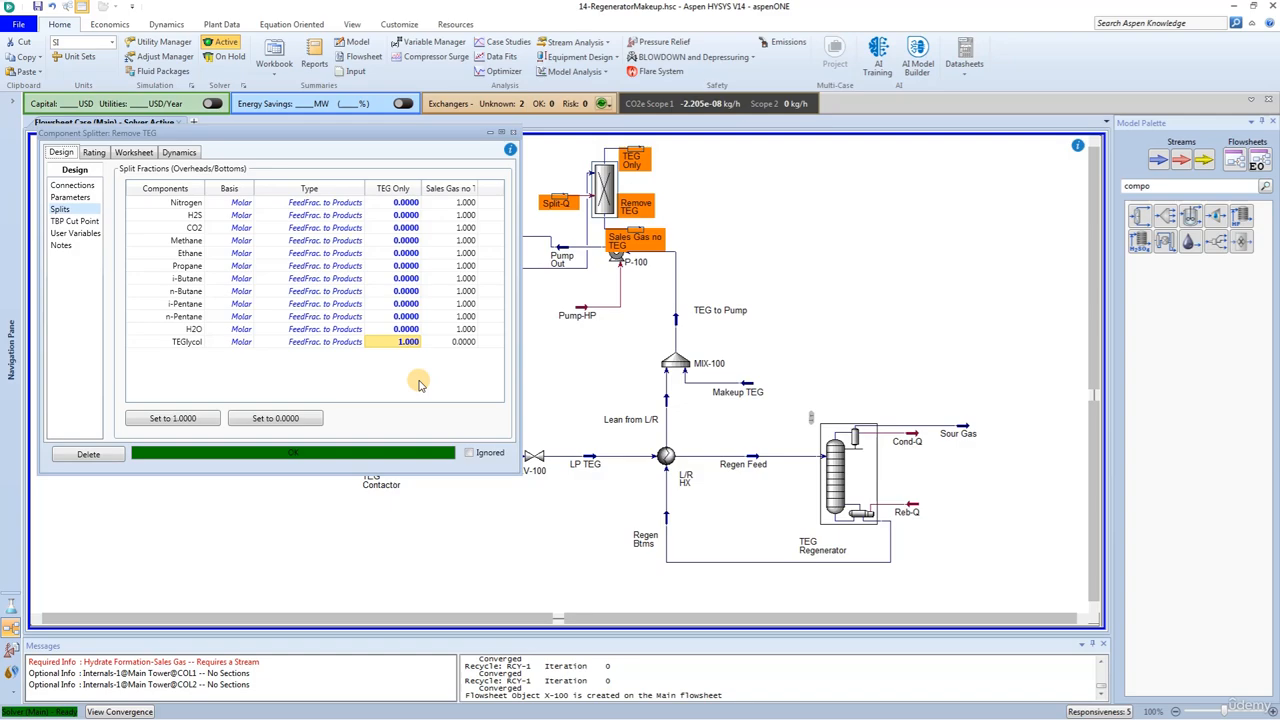
pyautogui.click(512, 132)
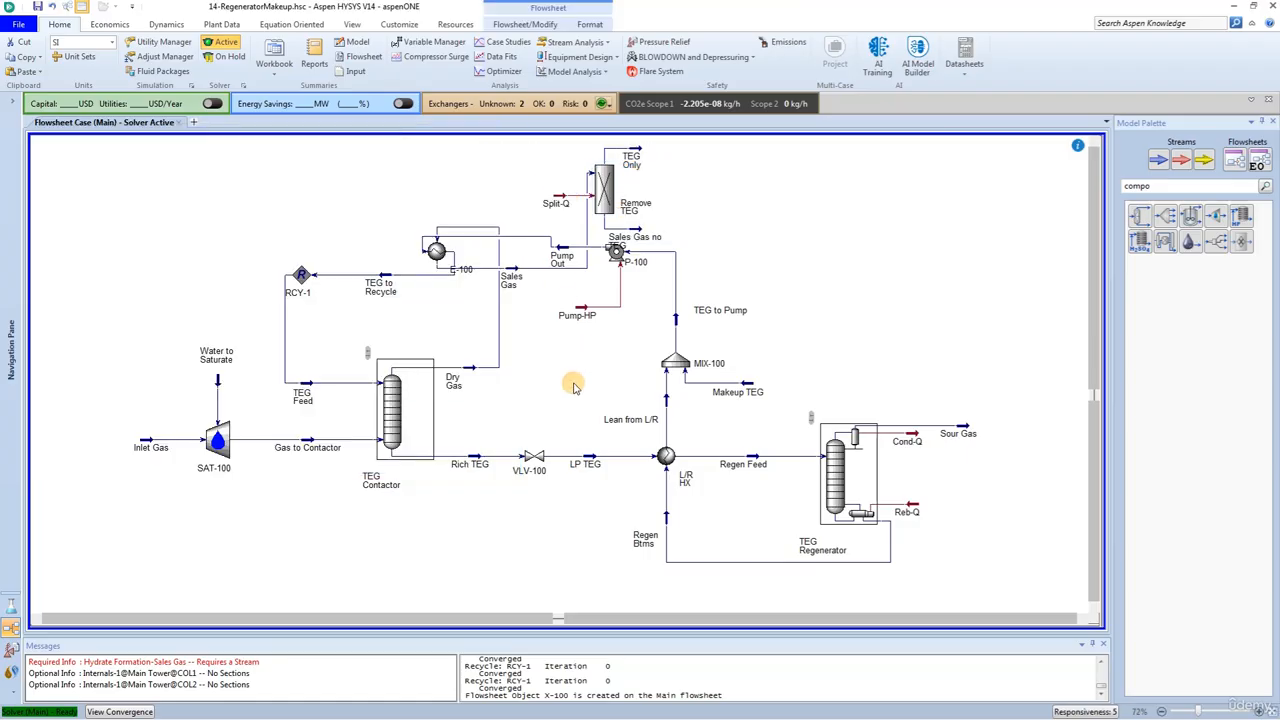
# Step: Add the gas Water Dew Point correlation to the Sales Gas no TEG stream's properties and check its value
pyautogui.doubleClick(636, 228)
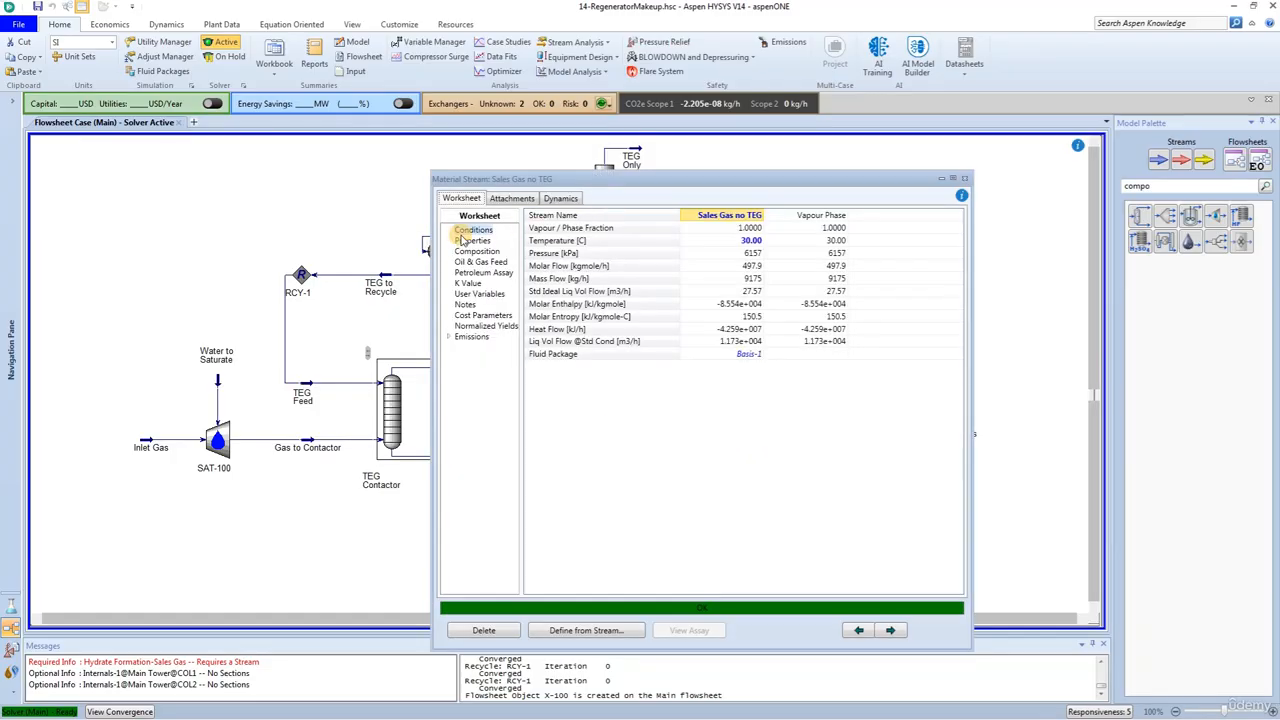
pyautogui.click(465, 241)
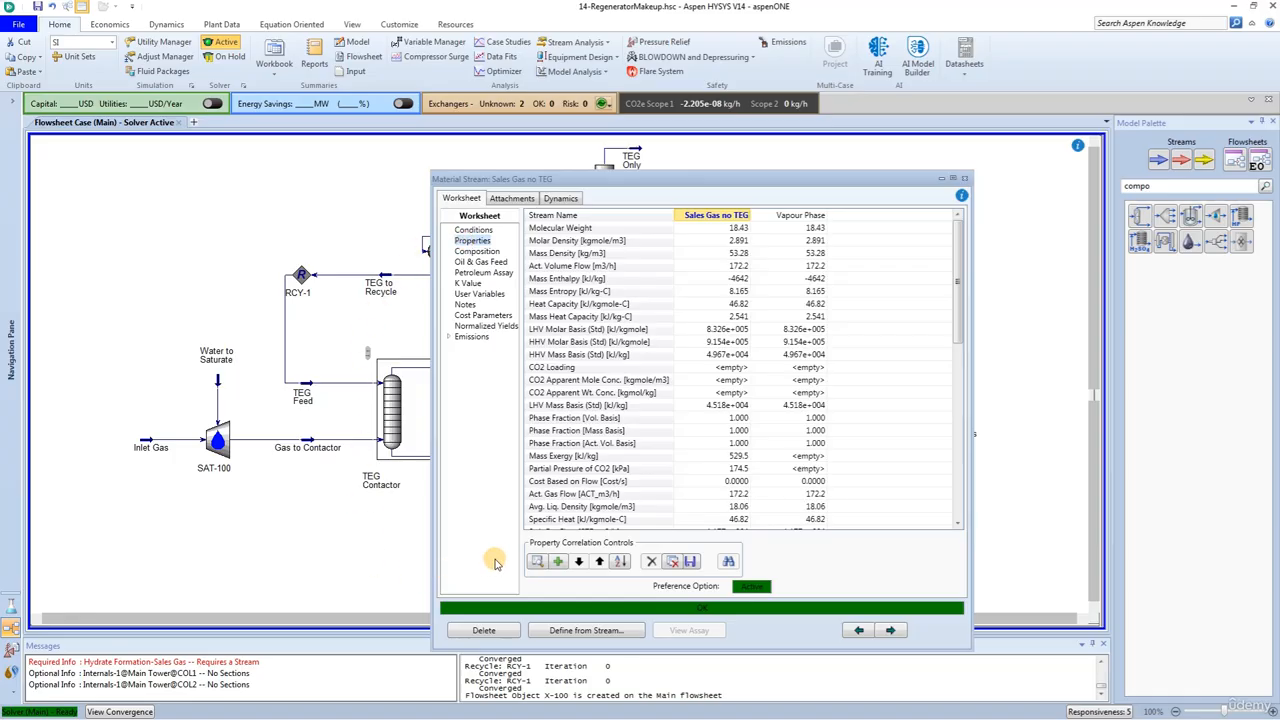
pyautogui.click(559, 563)
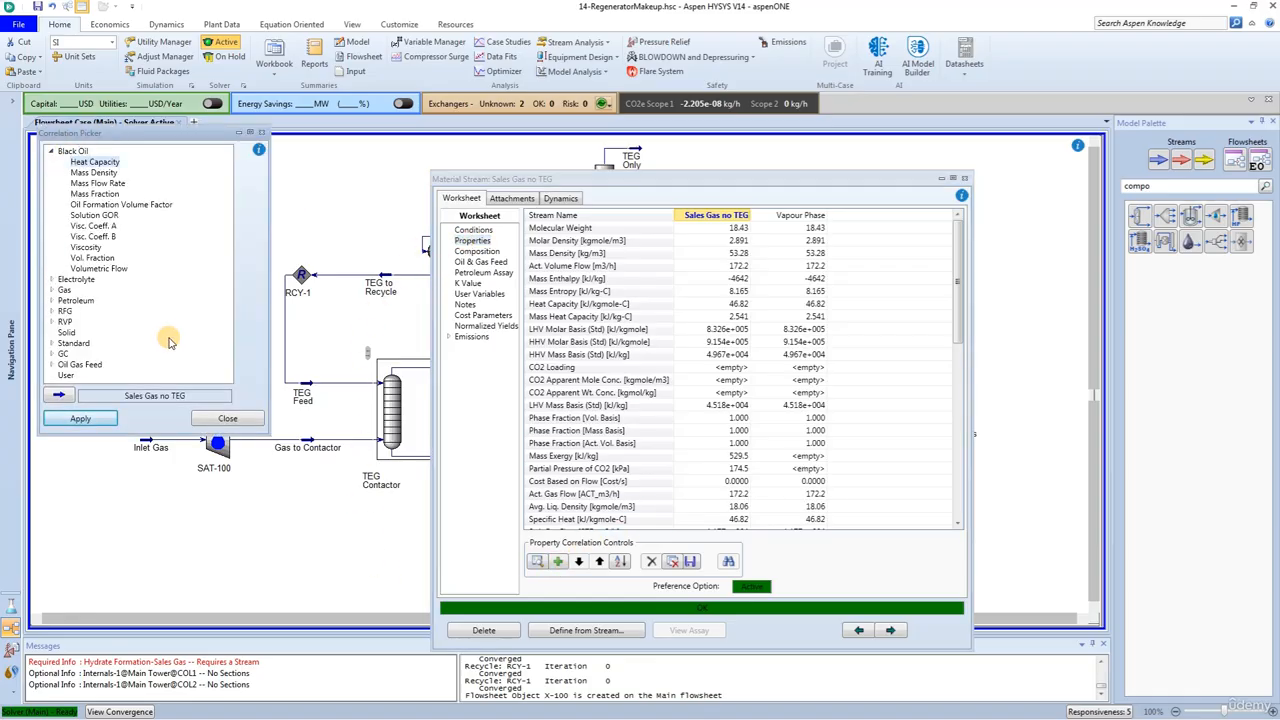
pyautogui.click(51, 289)
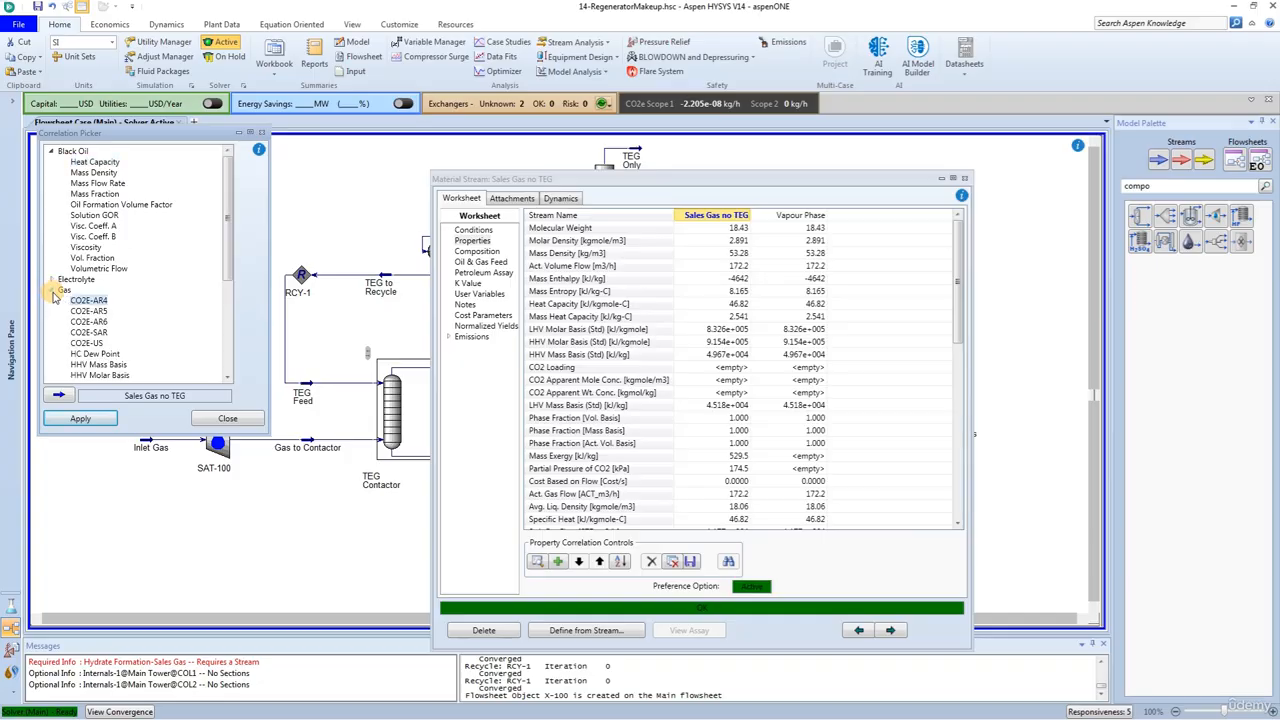
pyautogui.scroll(-1, 110, 333)
pyautogui.scroll(-3, 110, 333)
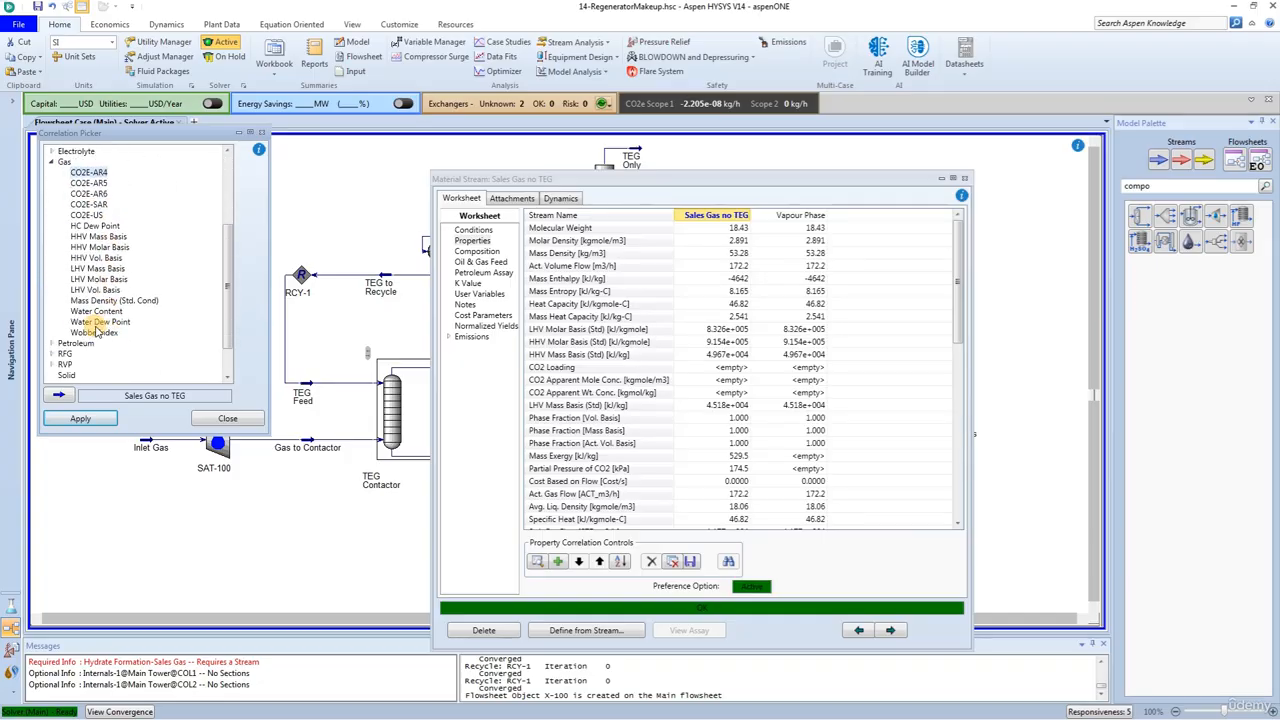
pyautogui.click(95, 322)
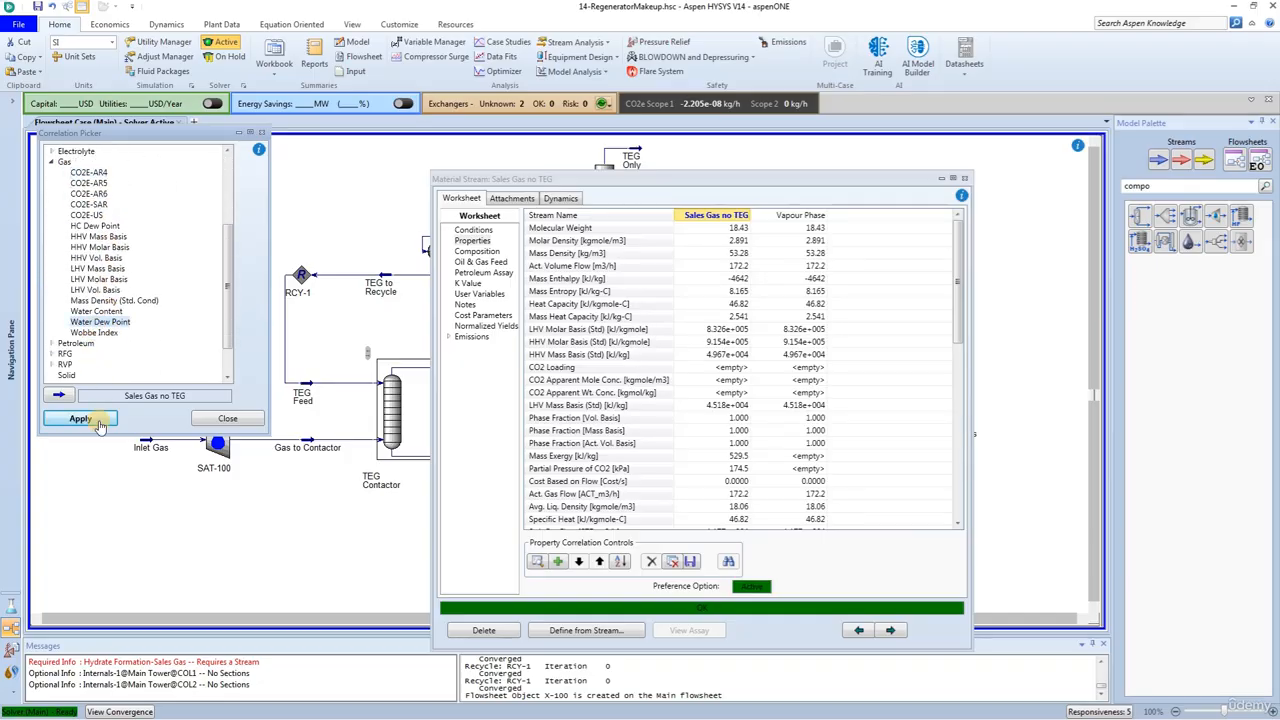
pyautogui.click(100, 423)
pyautogui.scroll(-12, 717, 455)
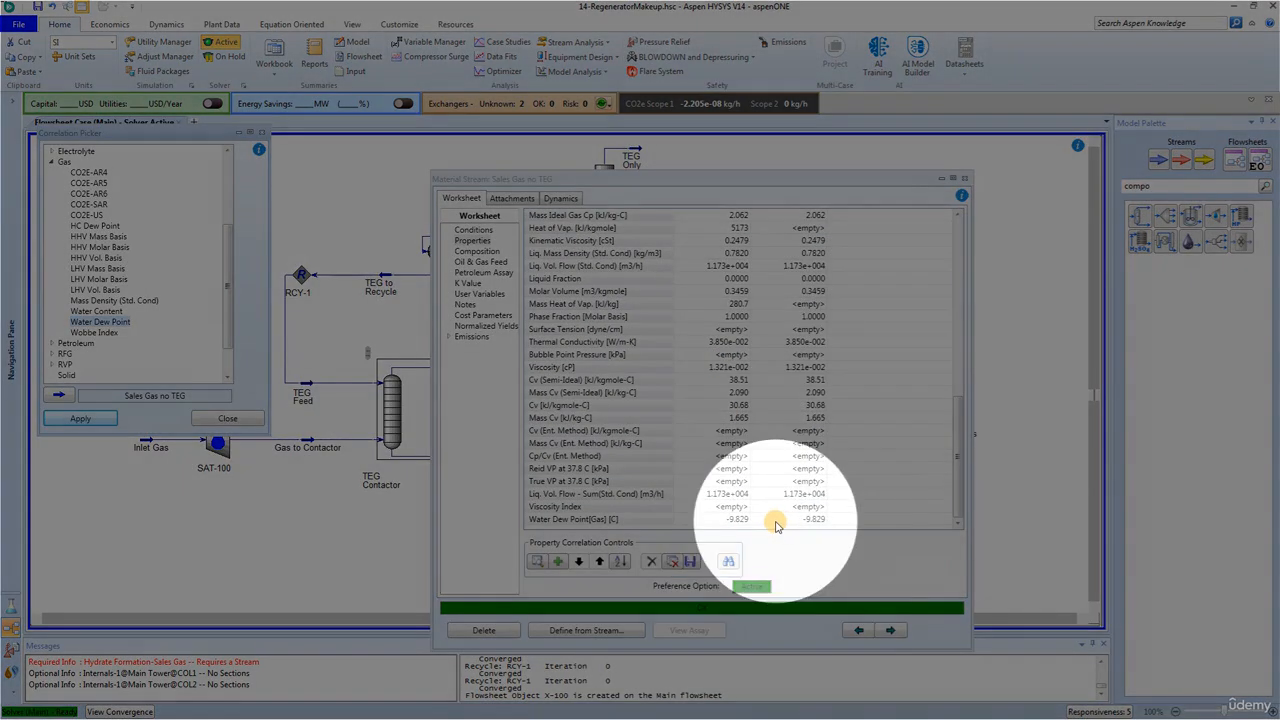
pyautogui.moveTo(778, 528)
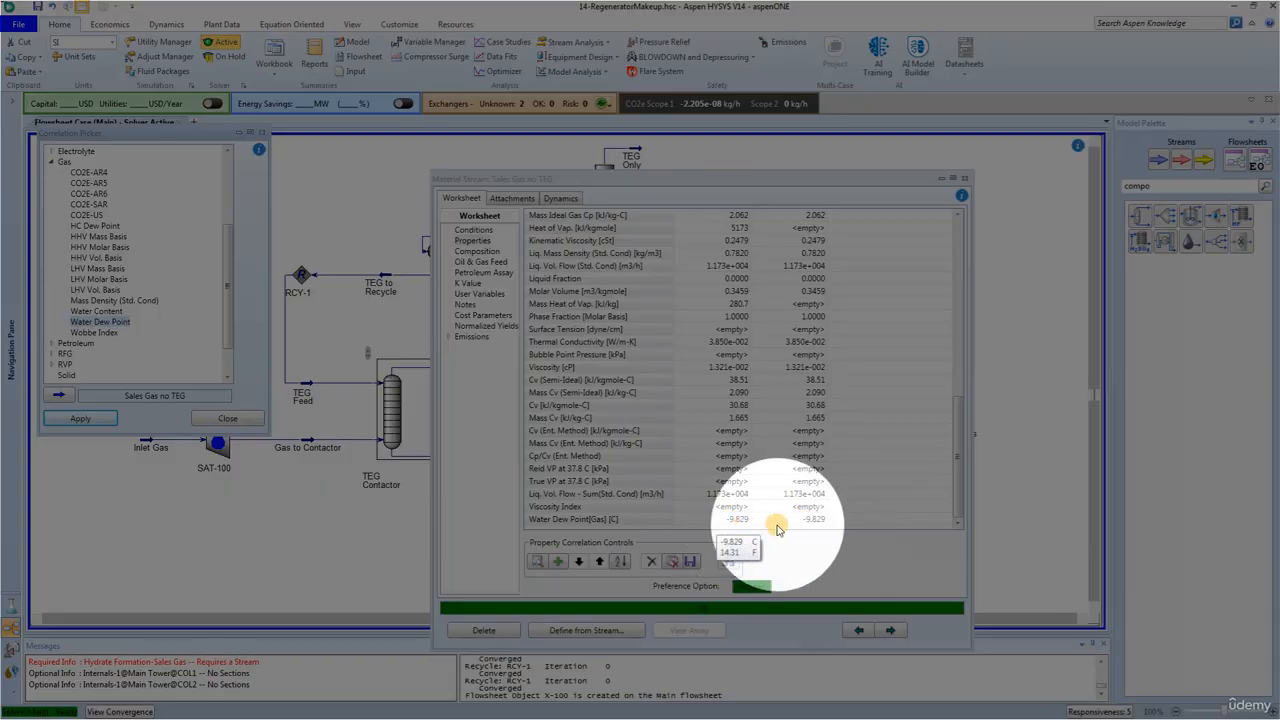